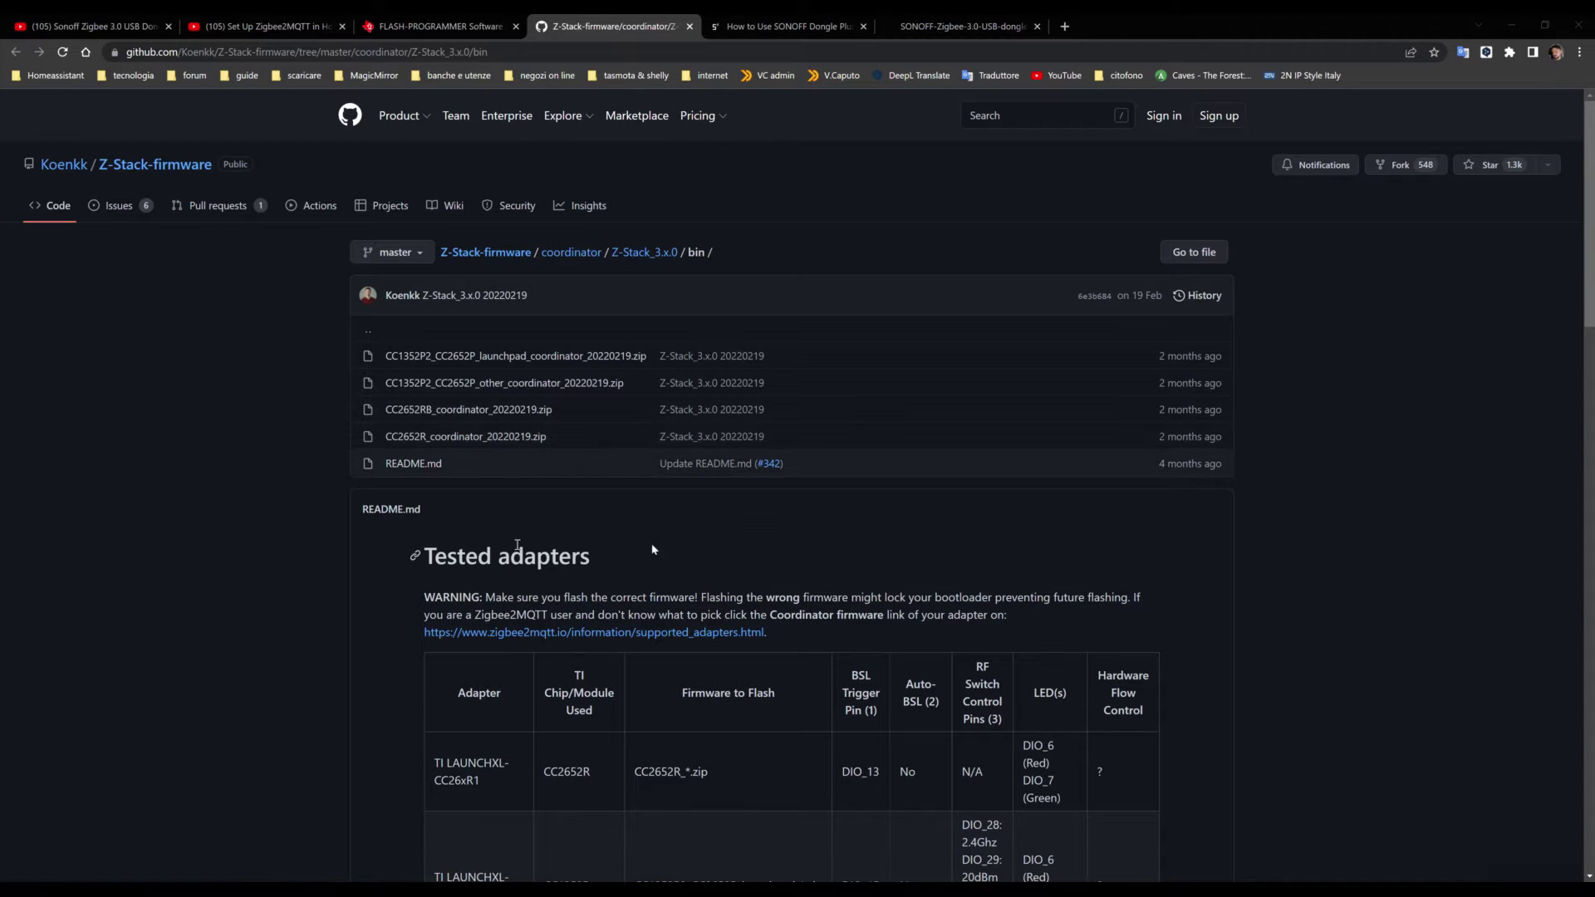
Step: Examine the Tested adapters table for the firmware file listed for the SONOFF Zigbee 3.0 USB Dongle Plus
scroll(334, 507, "down", 2)
scroll(401, 471, "down", 12)
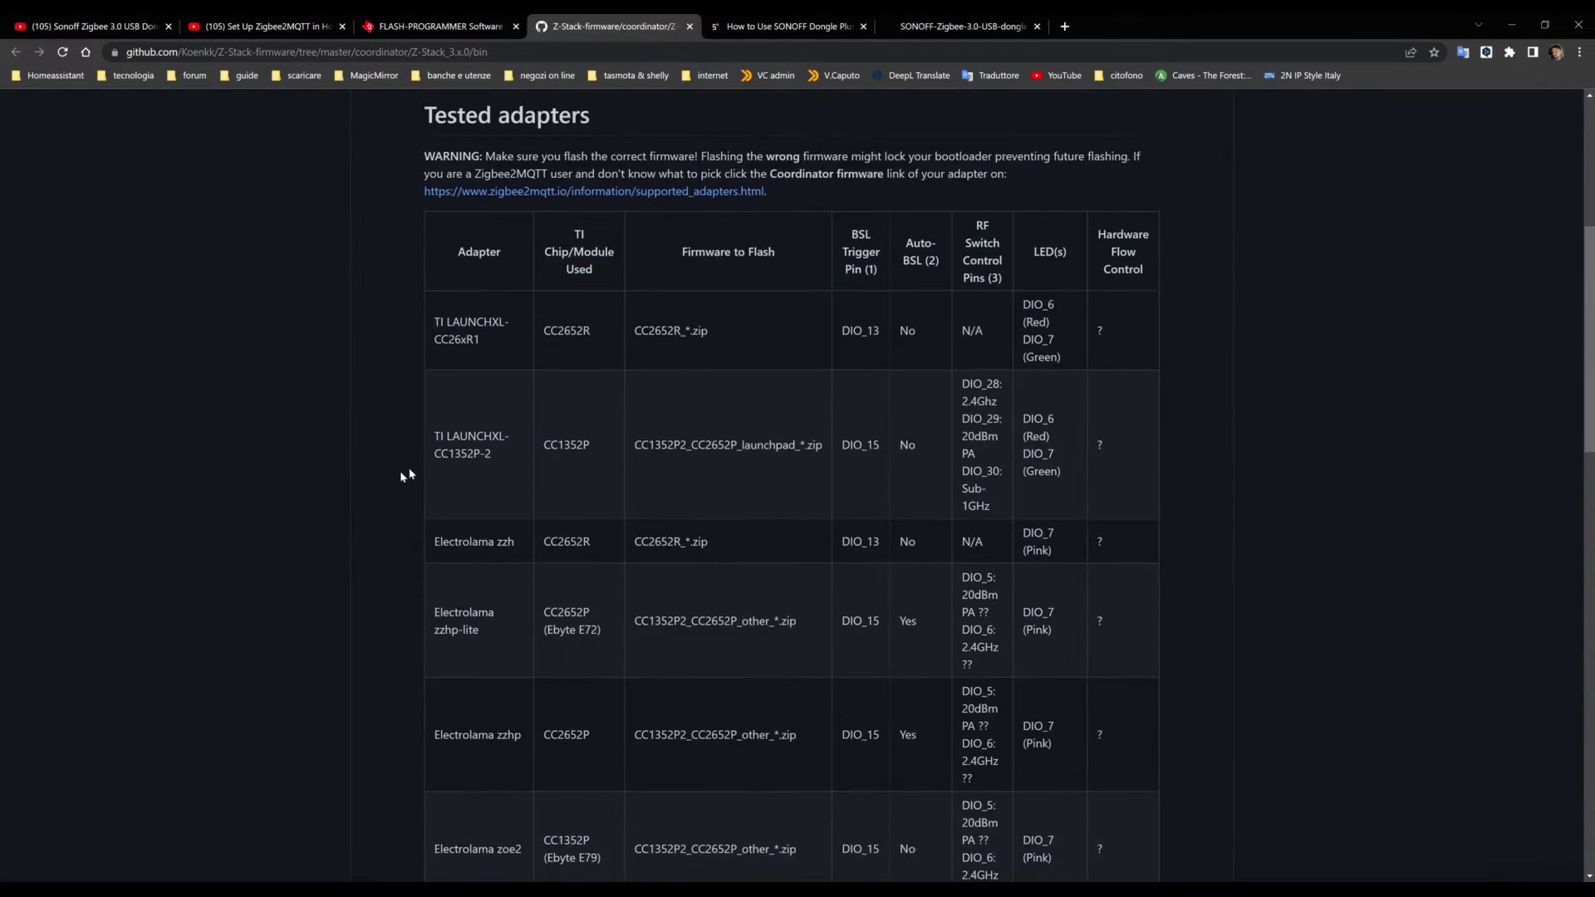
scroll(413, 472, "down", 6)
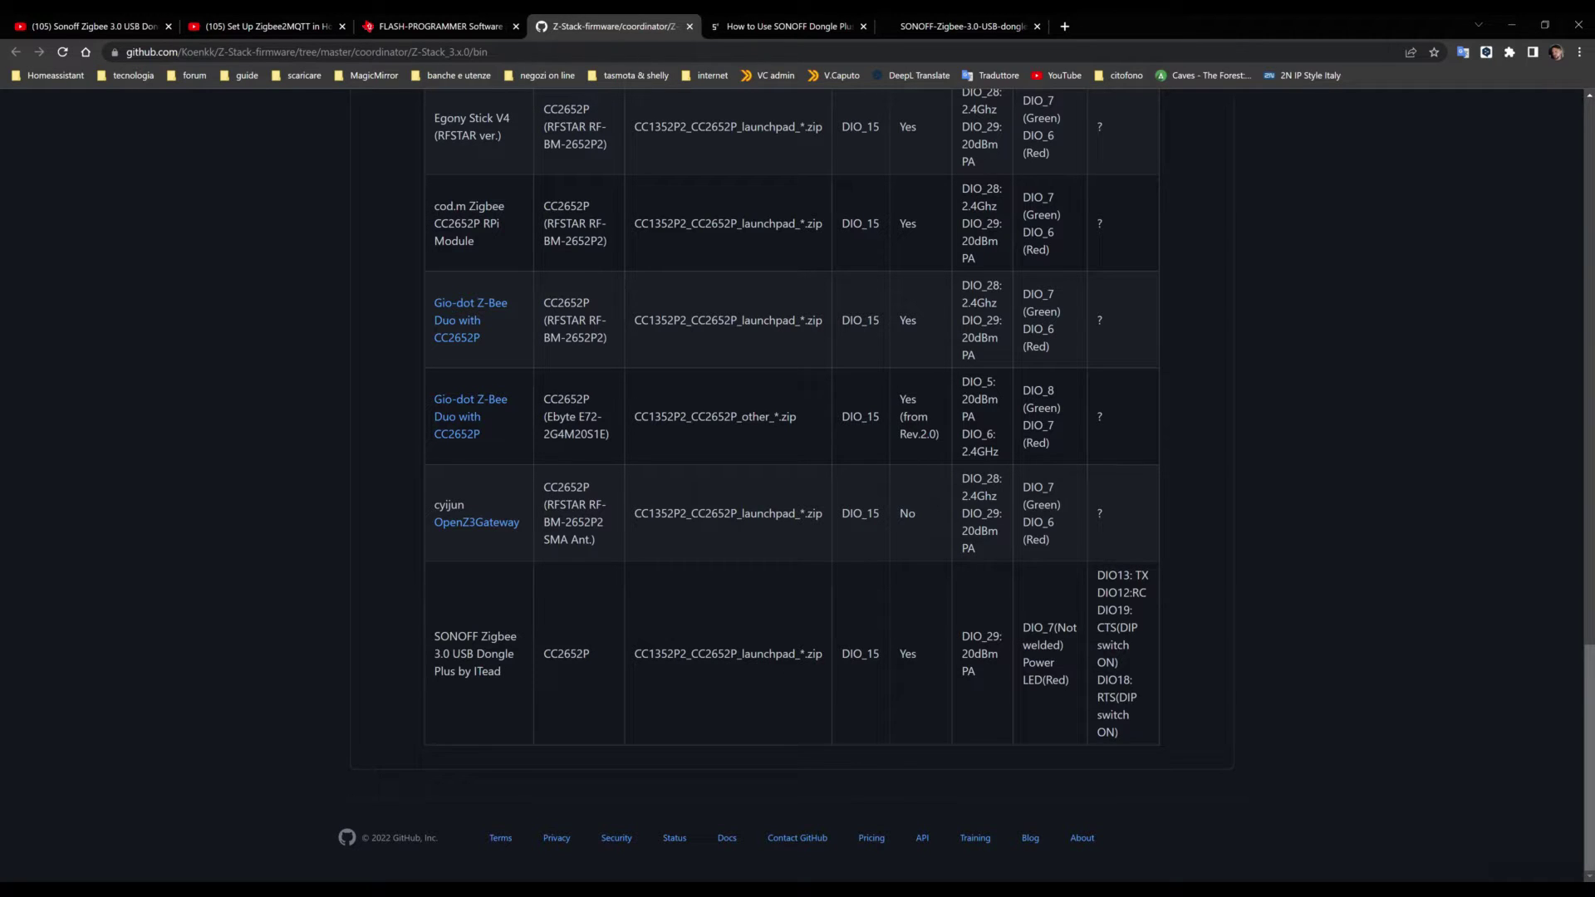
scroll(850, 615, "up", 8)
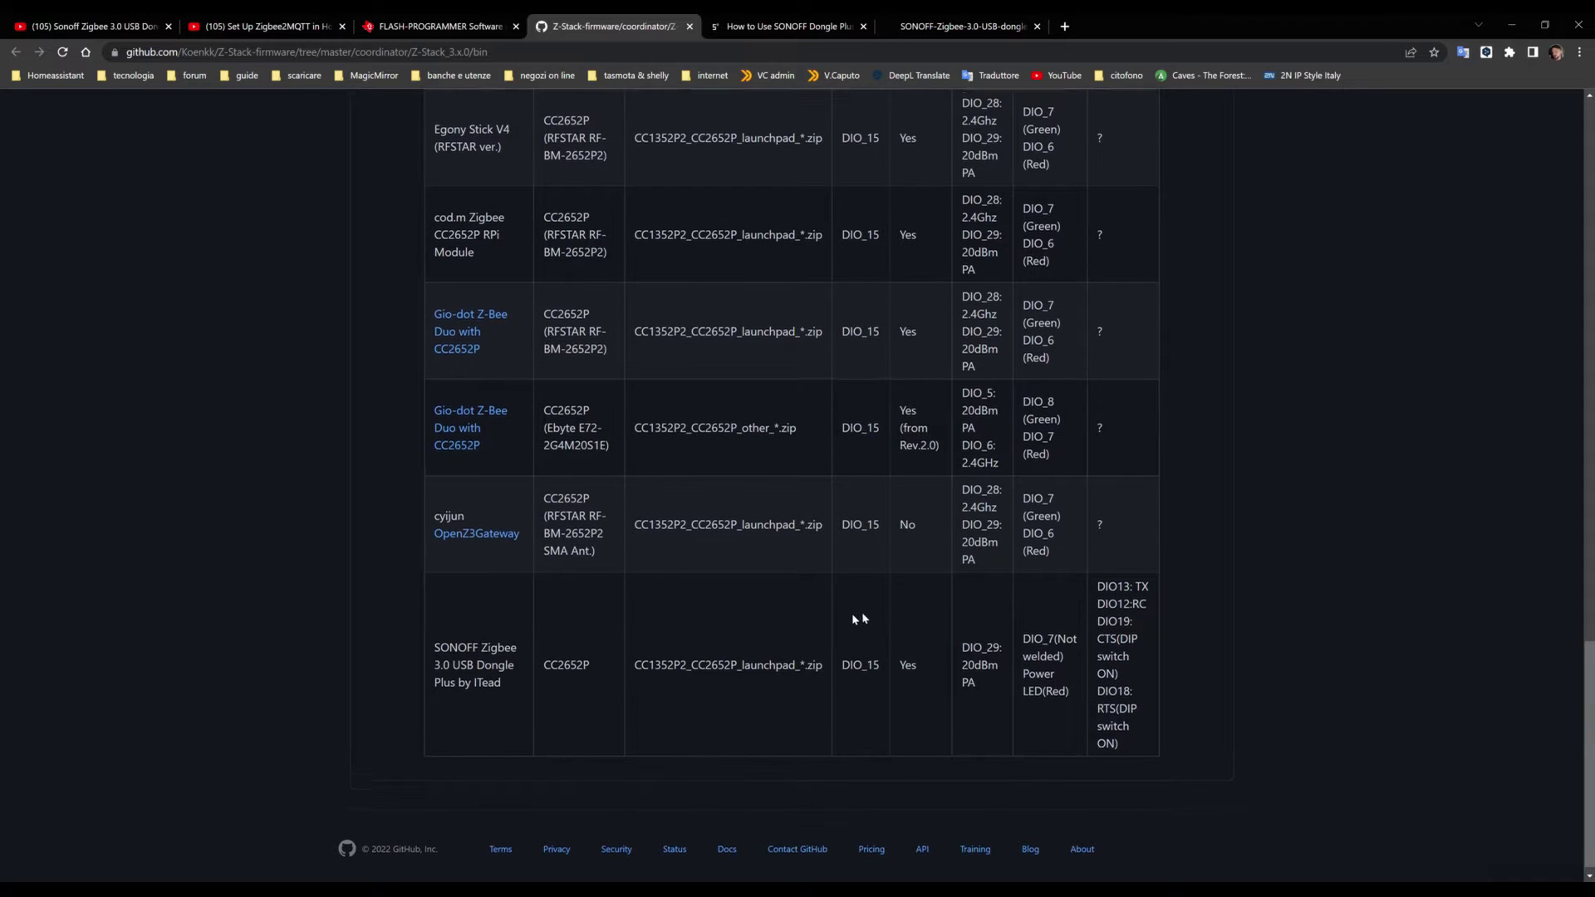
scroll(834, 610, "up", 14)
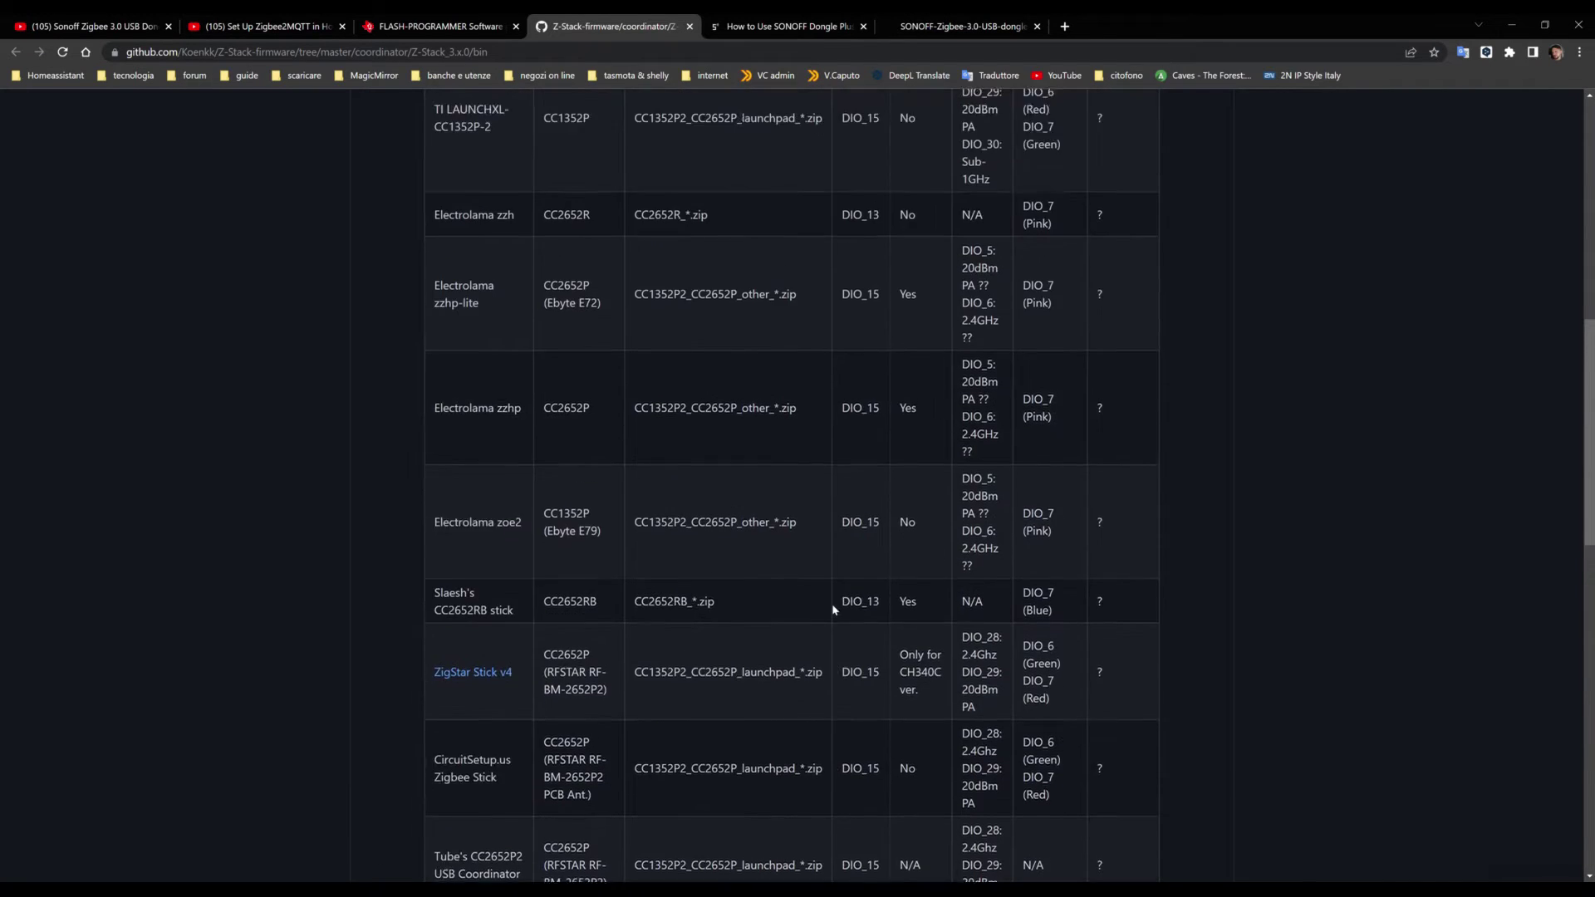
scroll(833, 611, "up", 1)
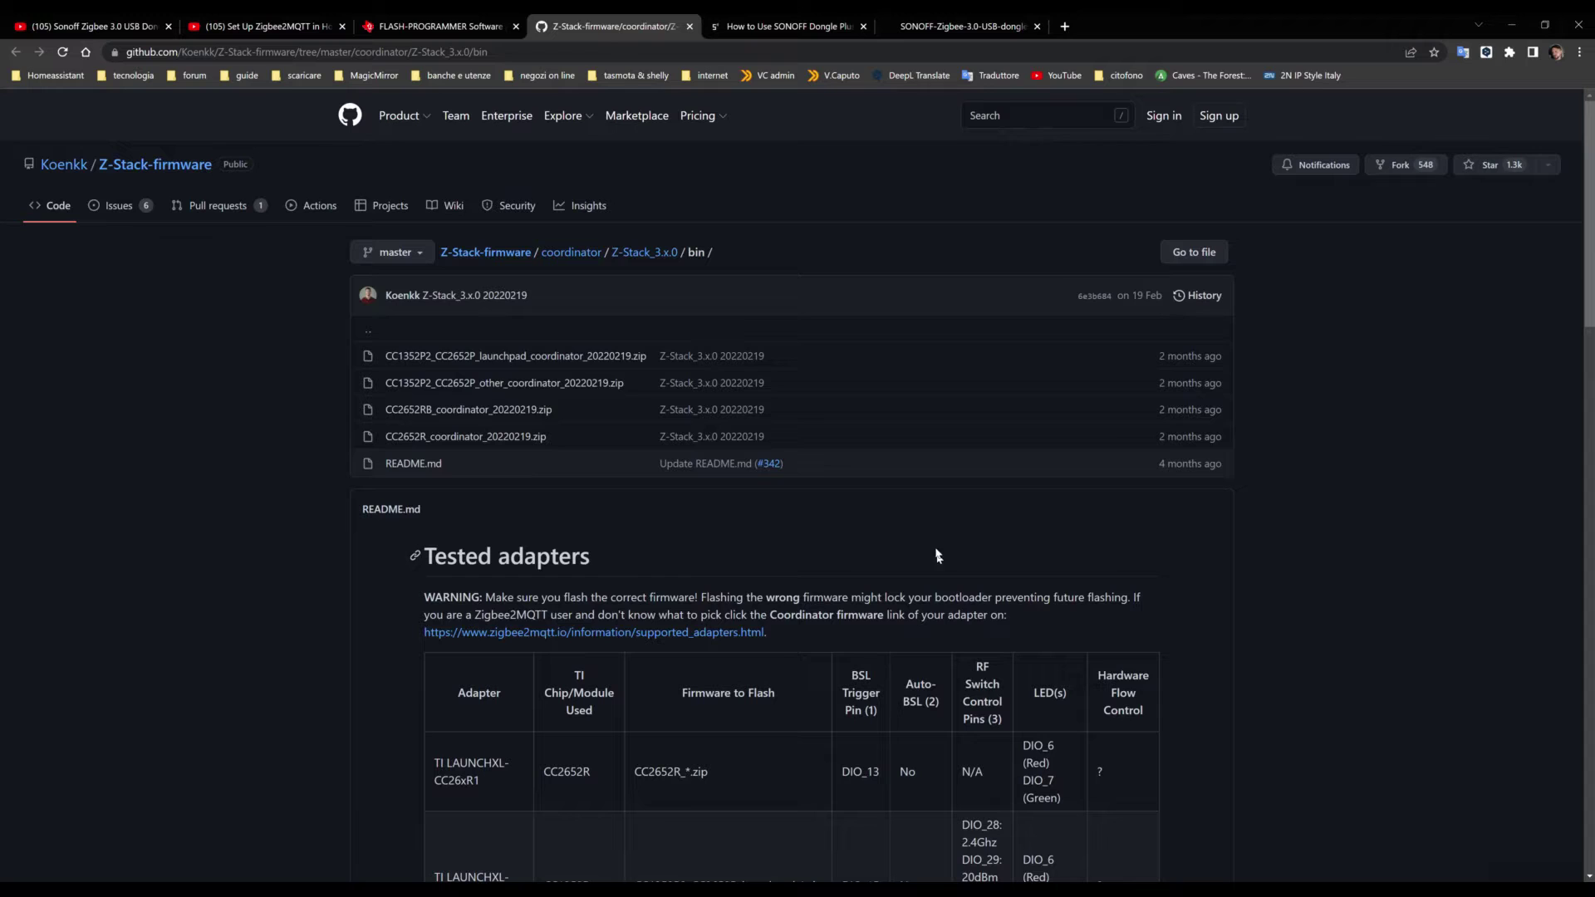
Step: Open the Z-Stack-firmware repository's main page and download the whole repository as a ZIP
left_click(1163, 254)
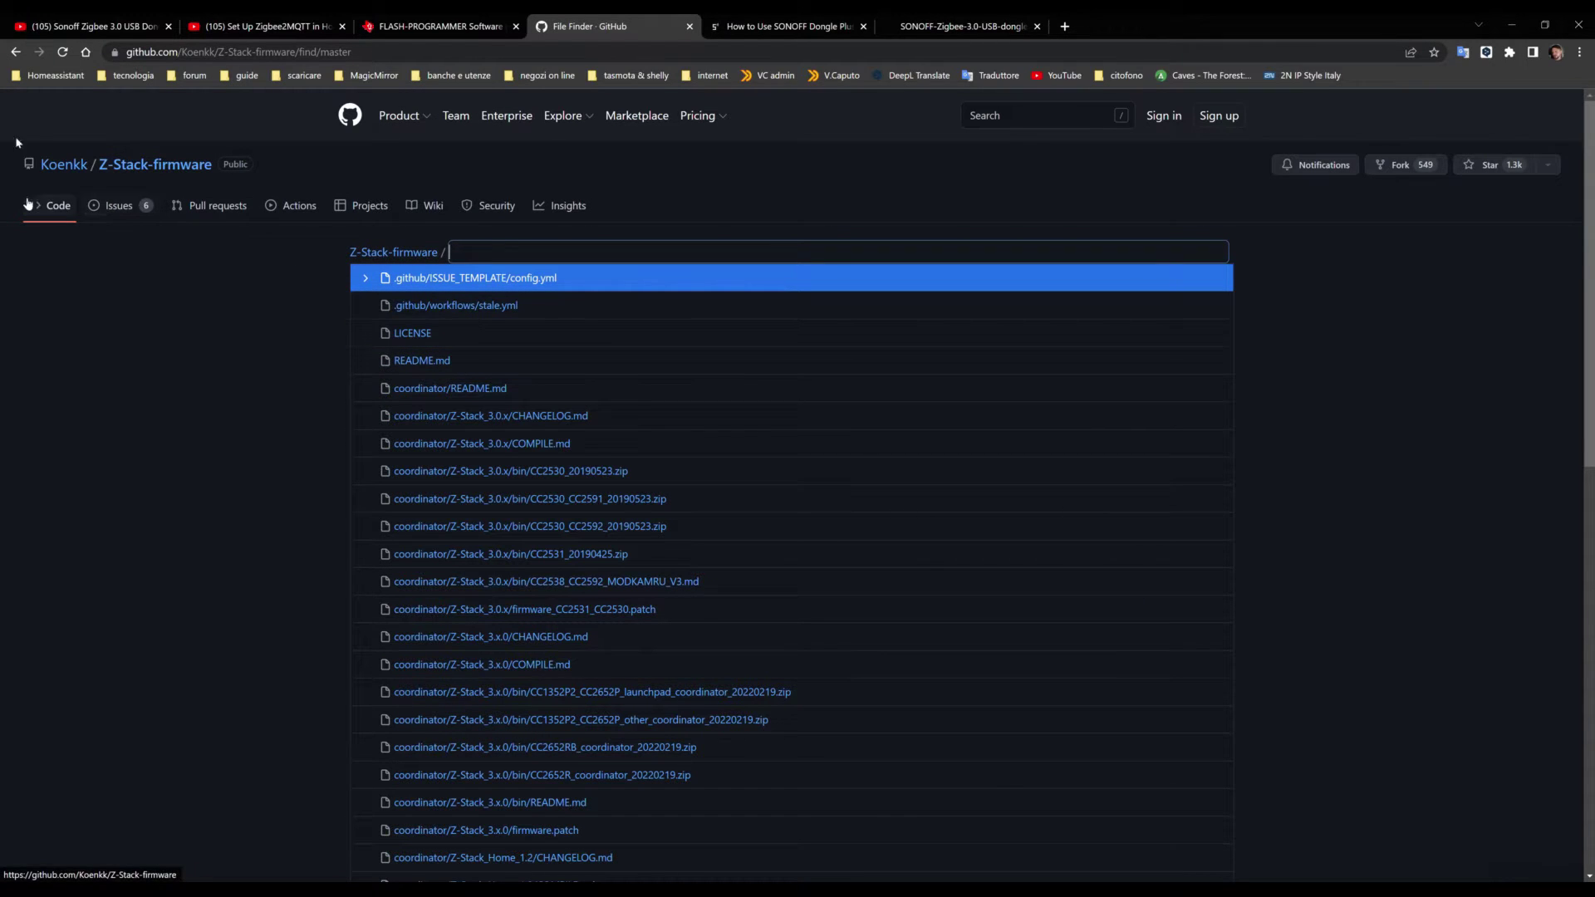
left_click(17, 51)
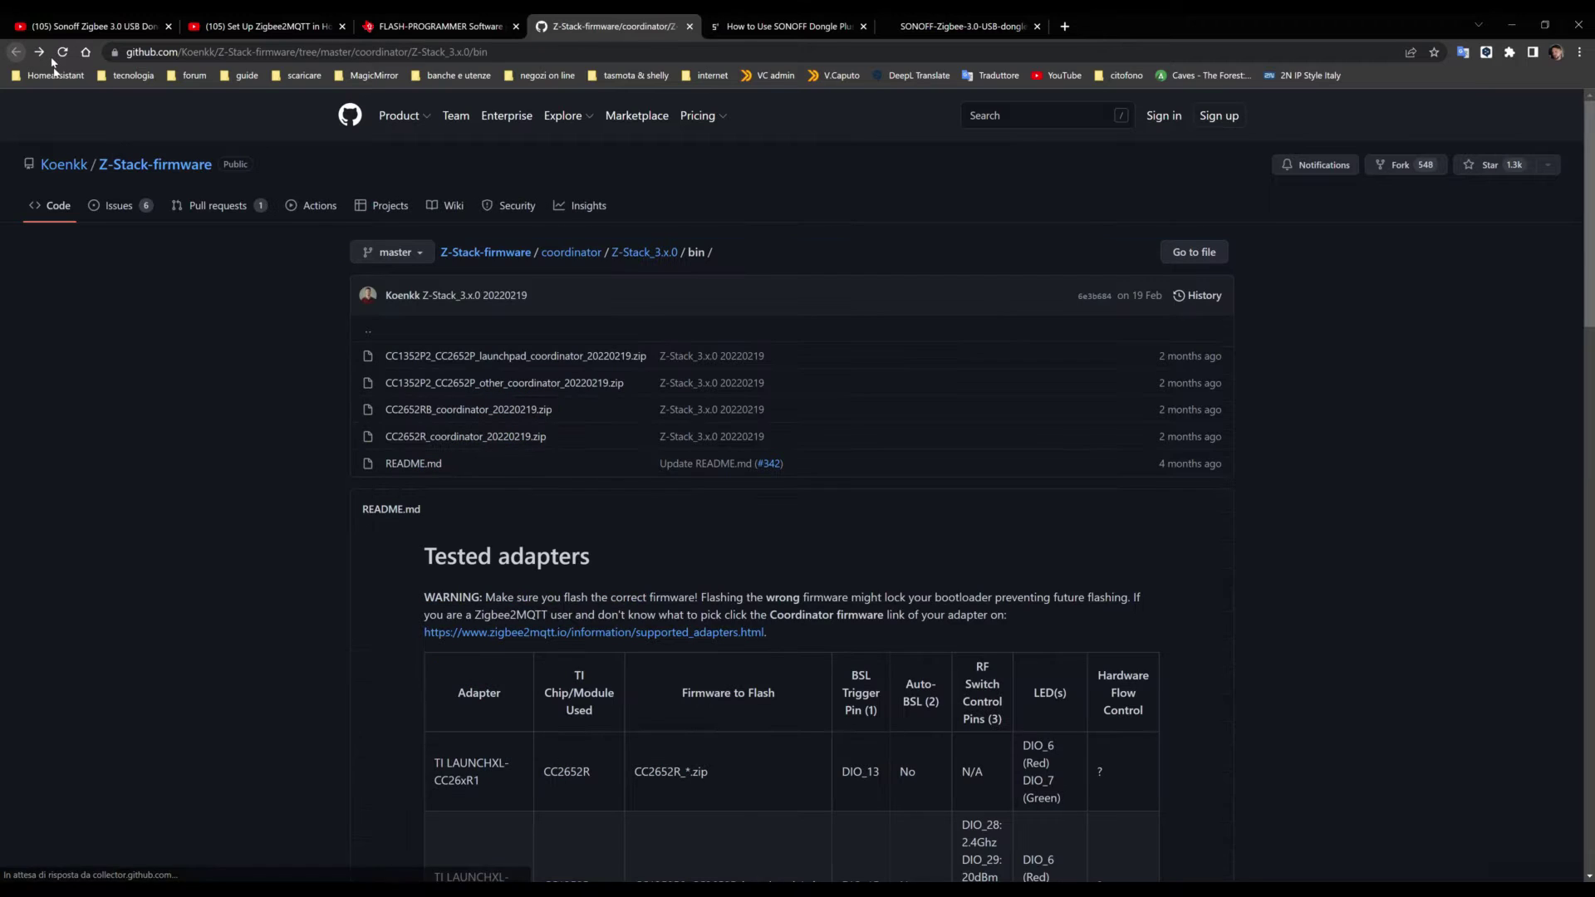
left_click(509, 255)
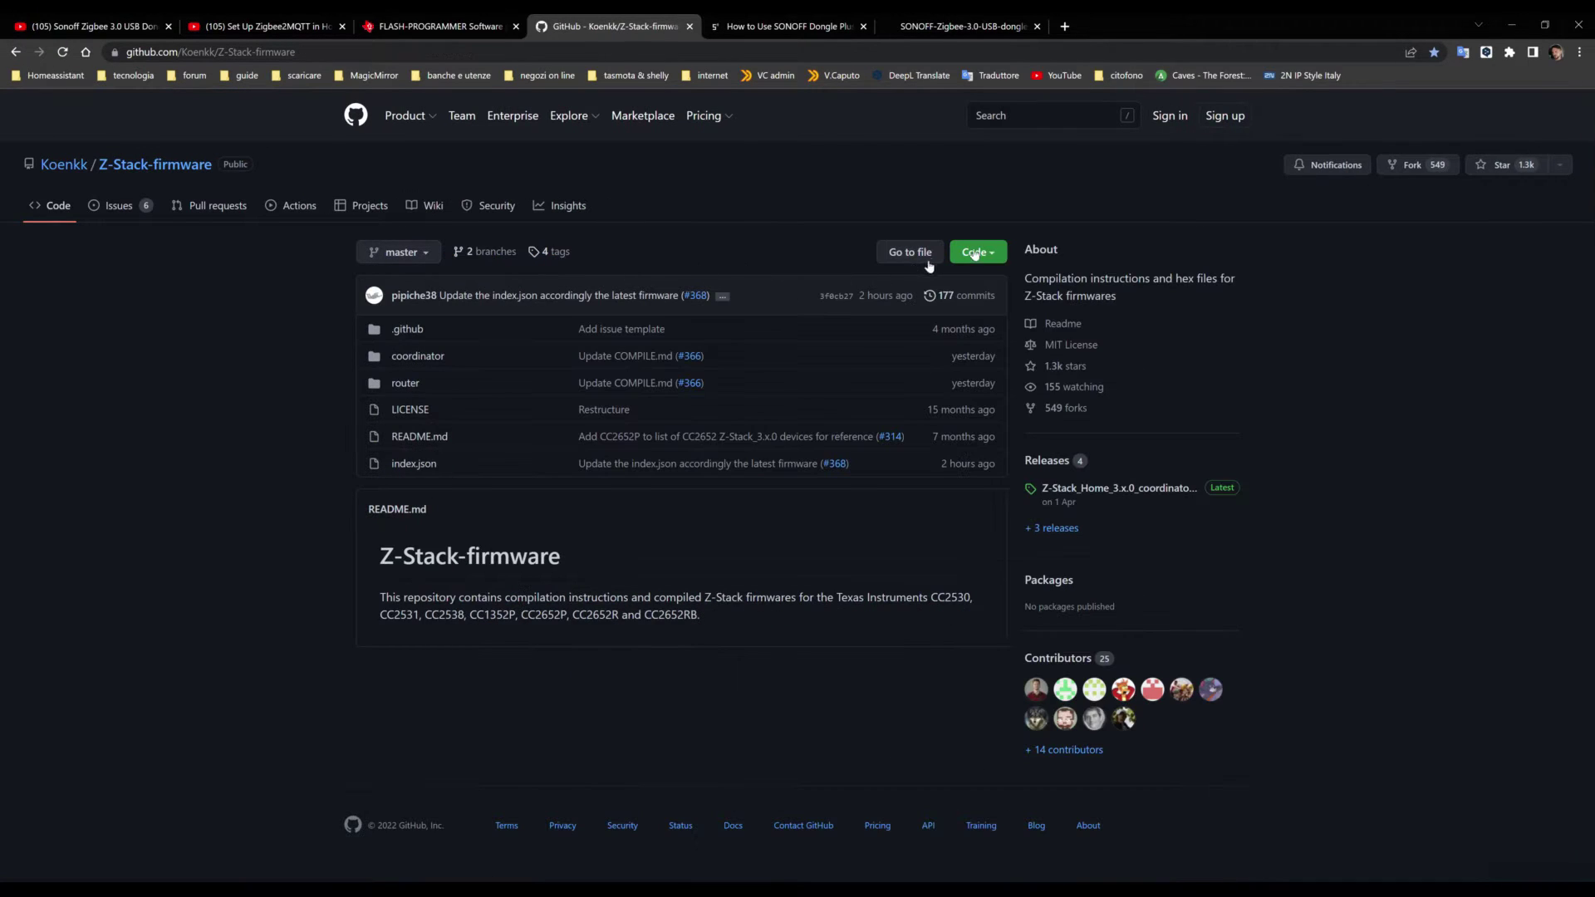
left_click(992, 256)
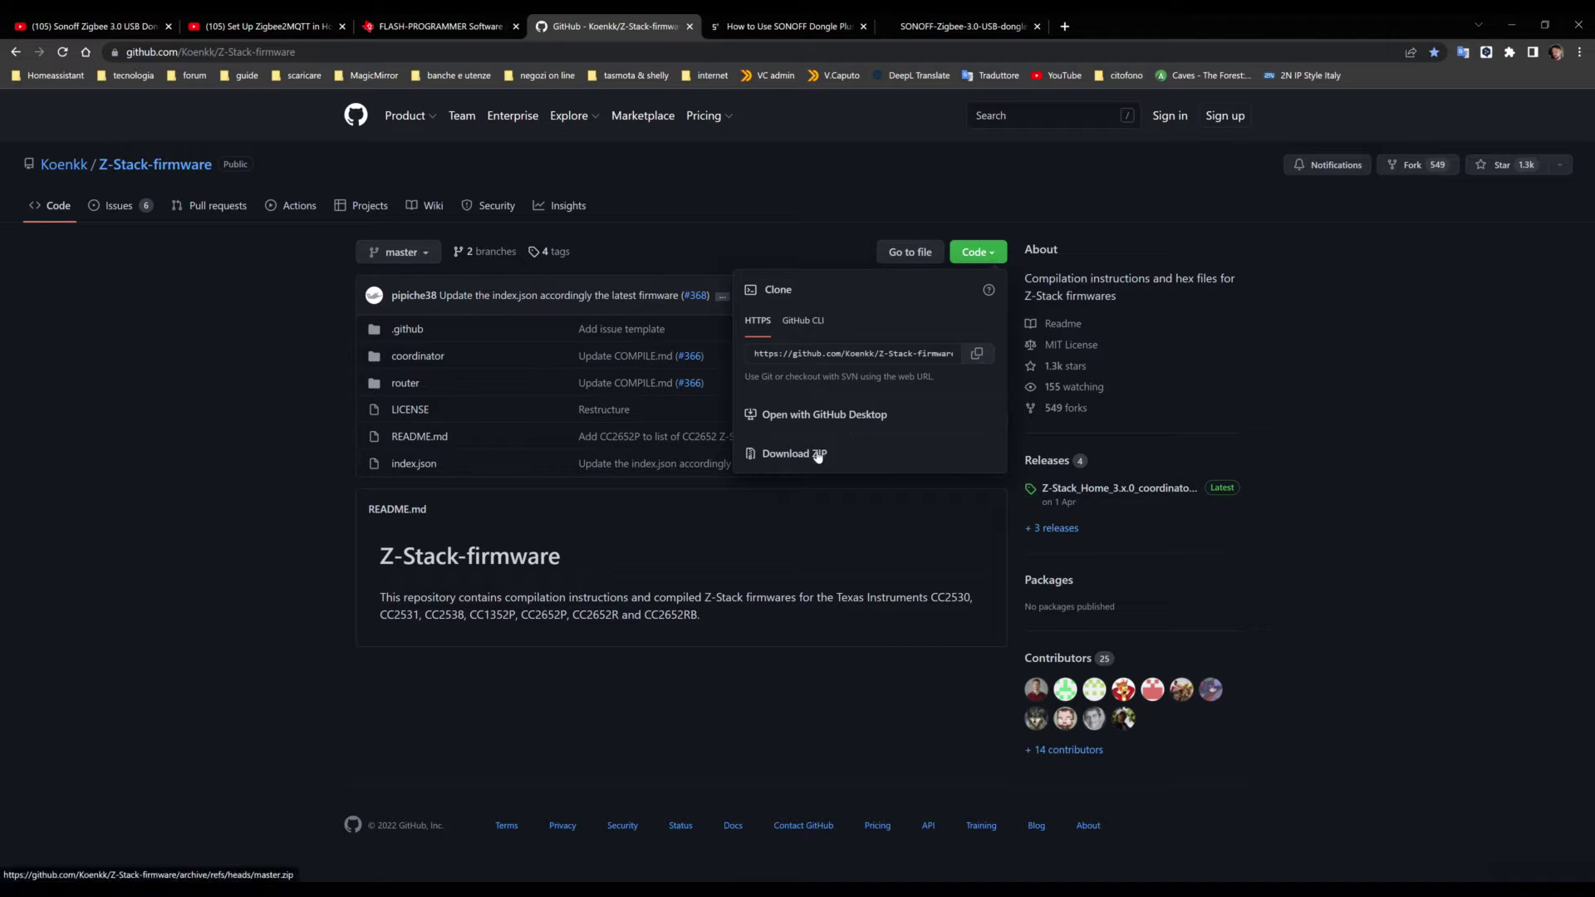
left_click(819, 455)
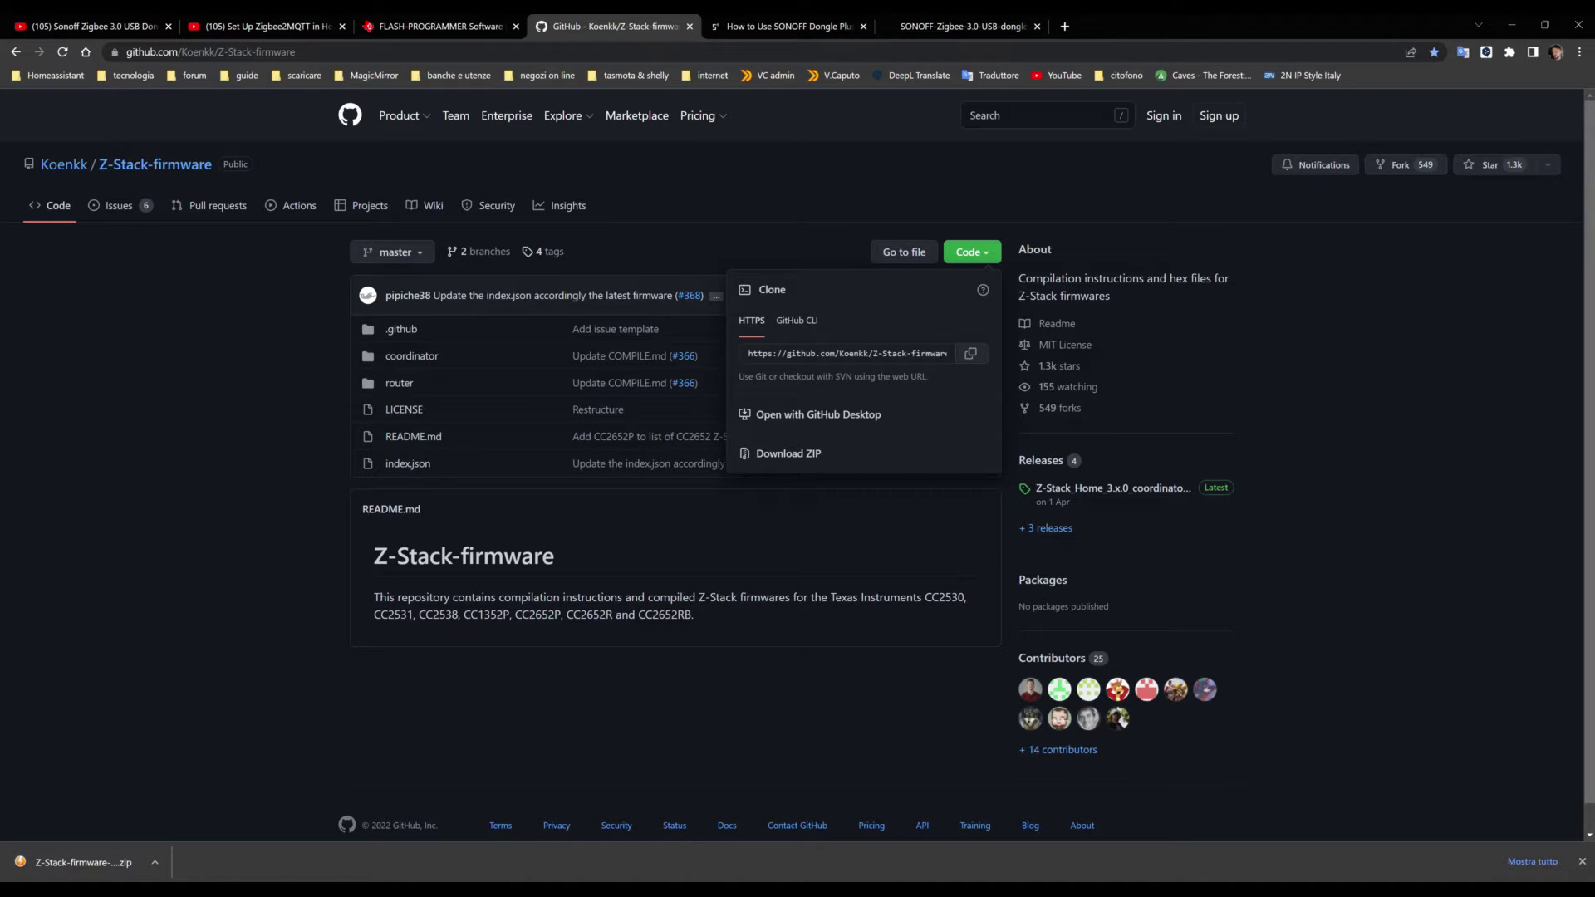
Step: In File Explorer, open the Download folder and browse to Z-Stack-firmware-master, coordinator, Z-Stack_3.x.0, bin to view the coordinator firmware files
key("super+e")
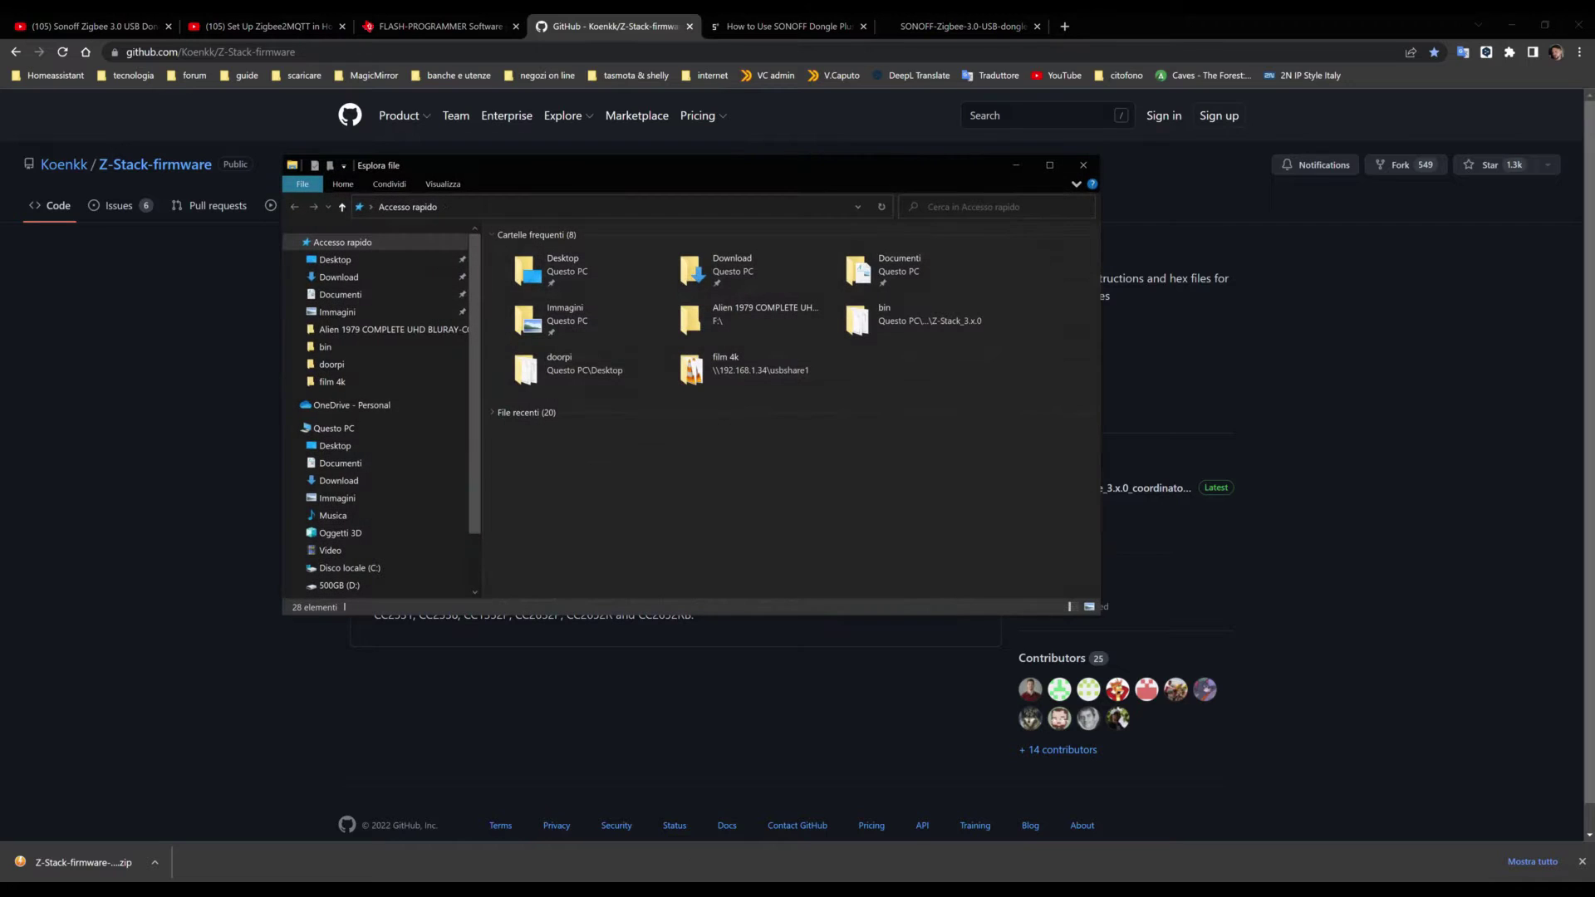
left_click(1583, 861)
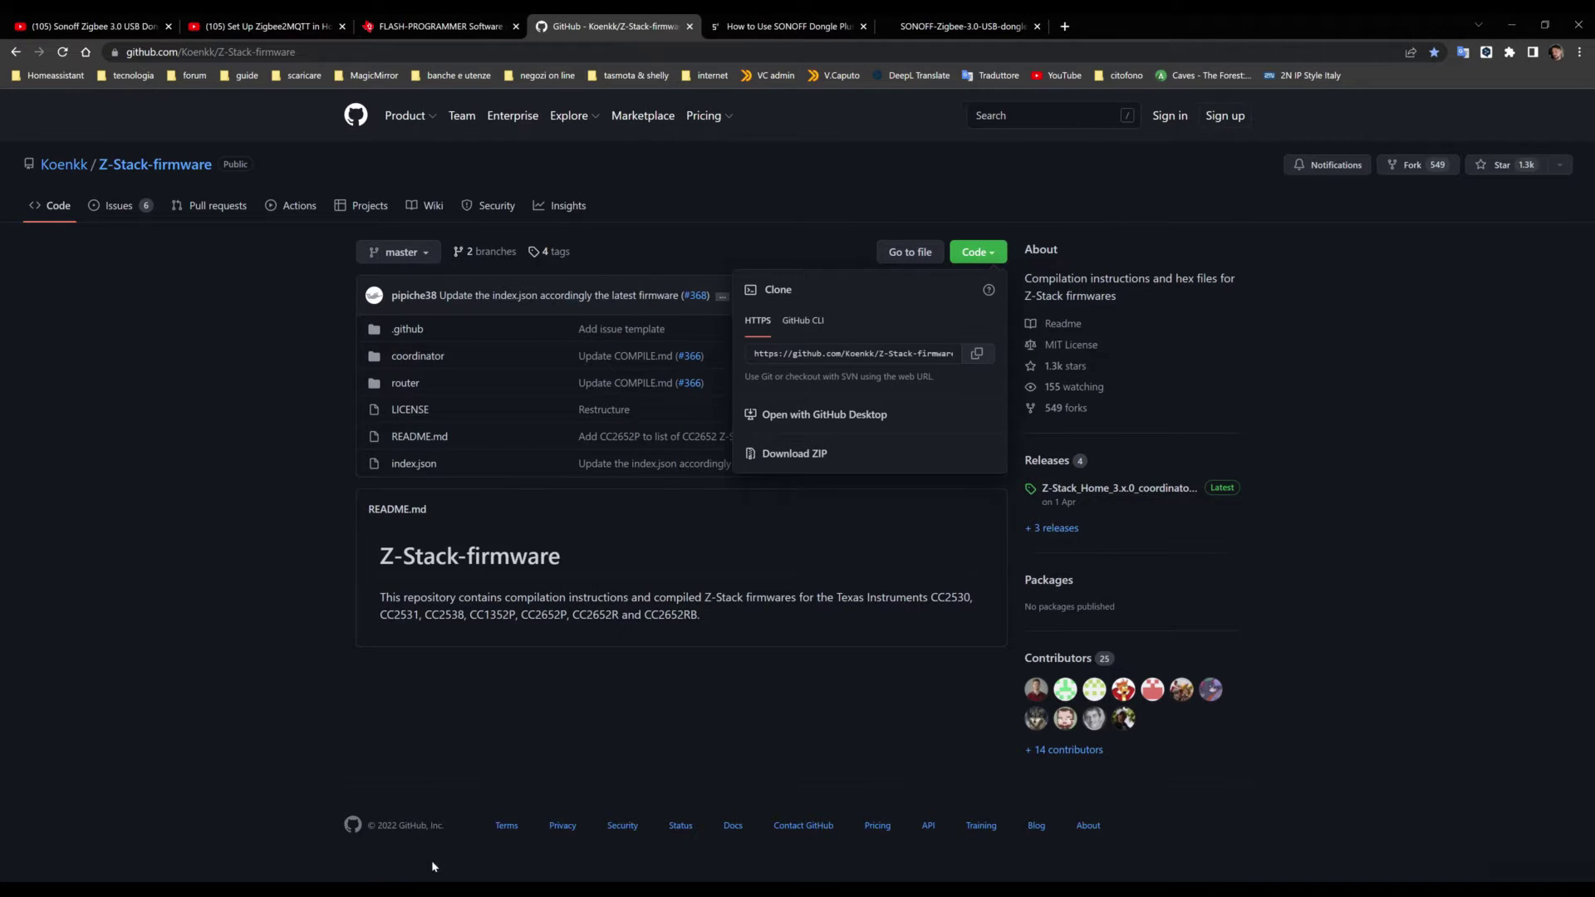
left_click(378, 831)
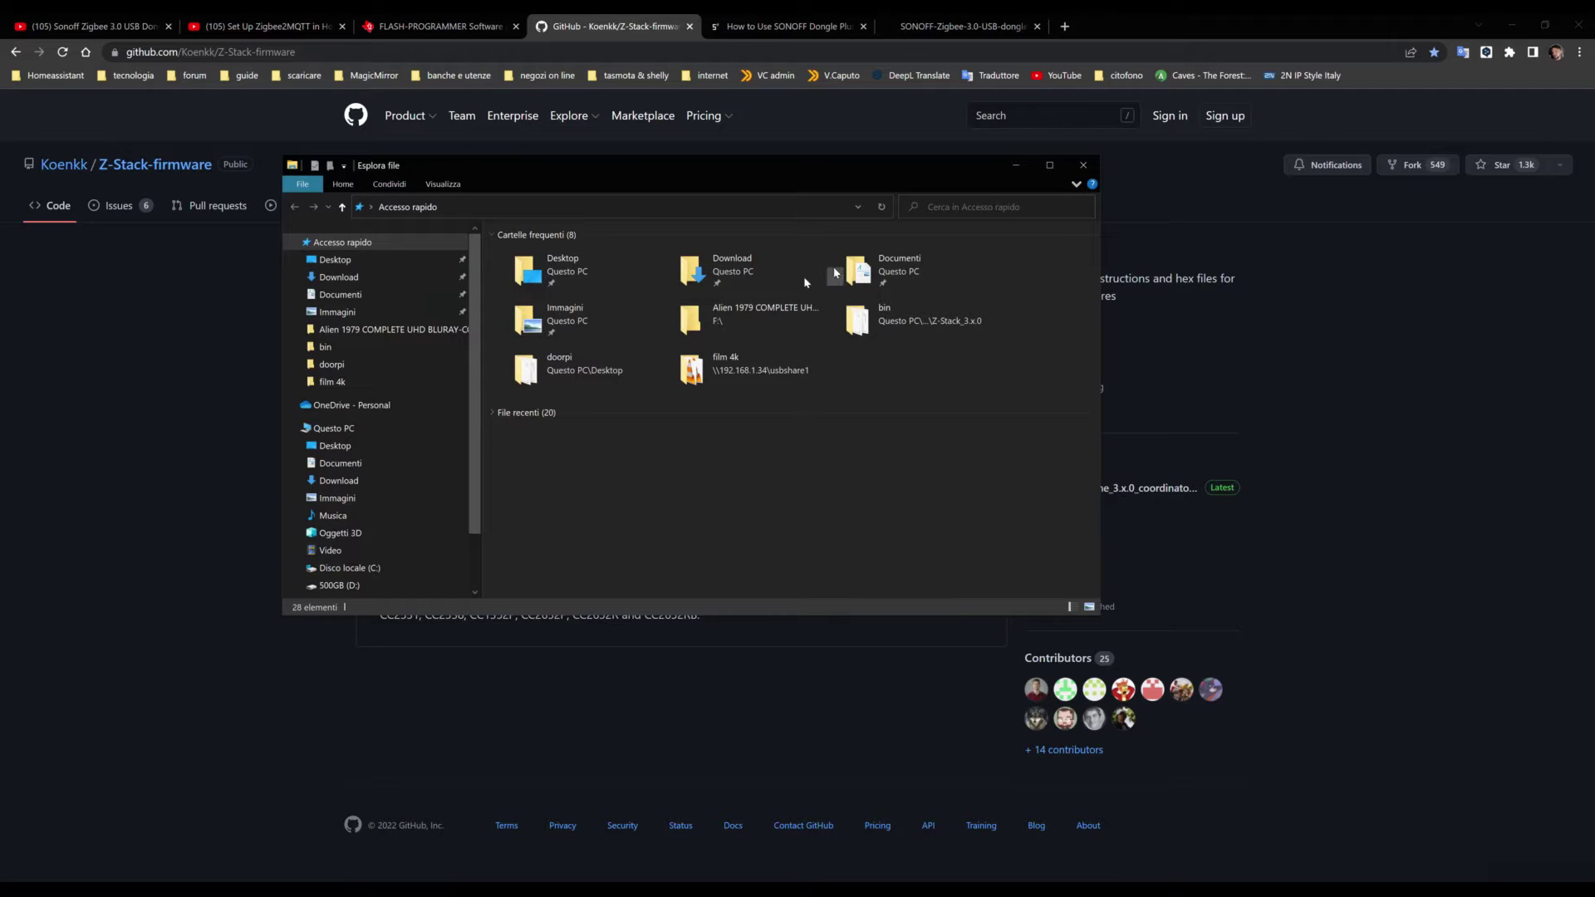
double_click(748, 270)
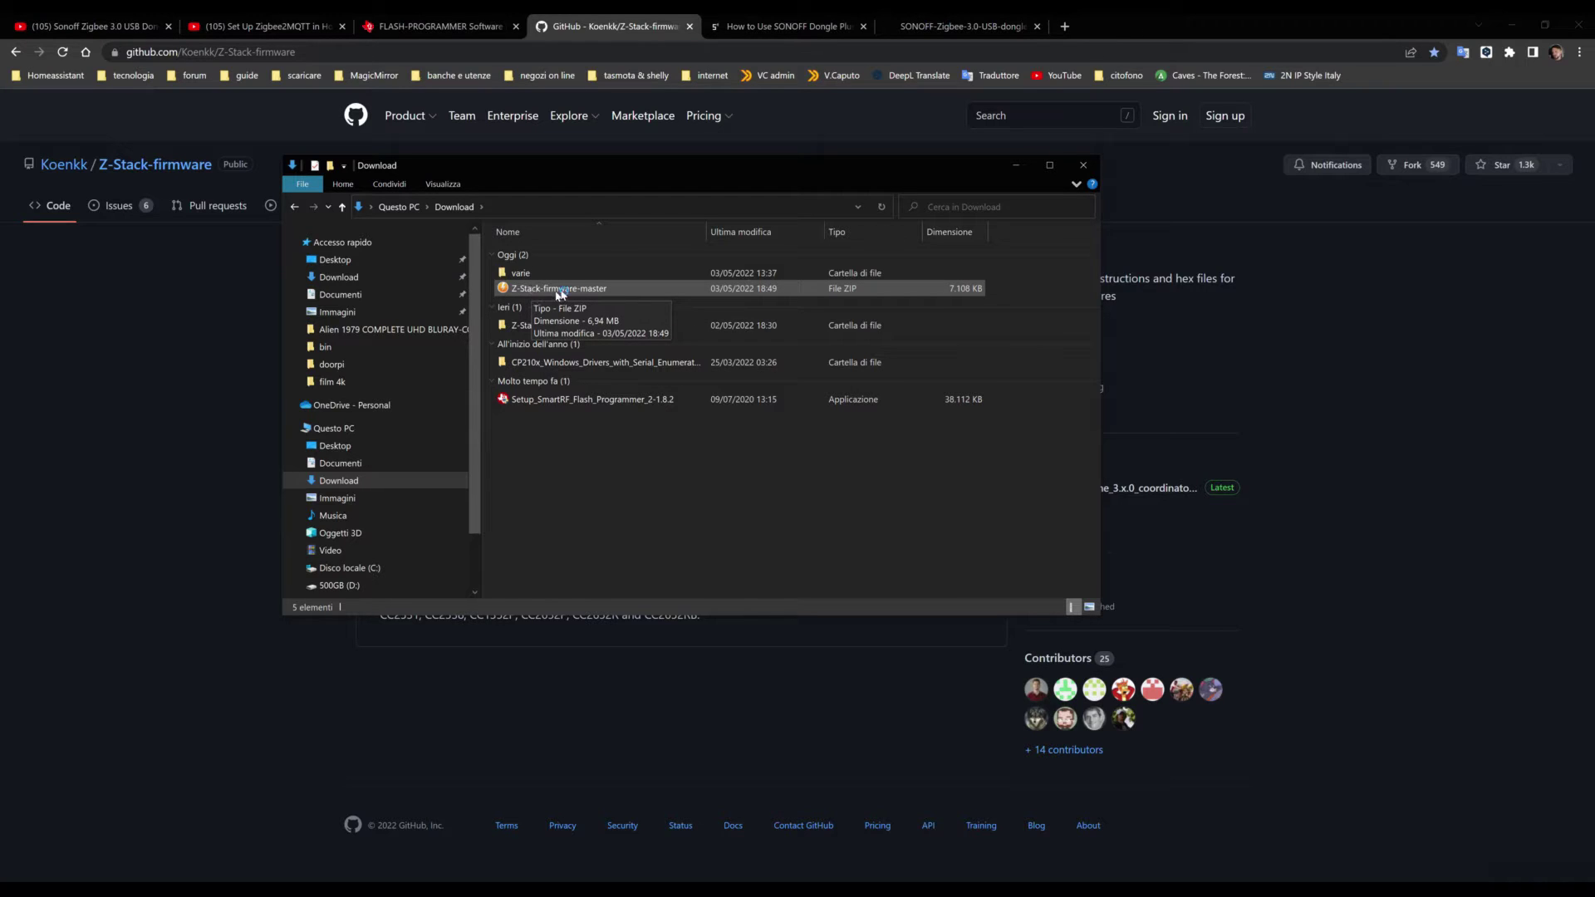
double_click(517, 326)
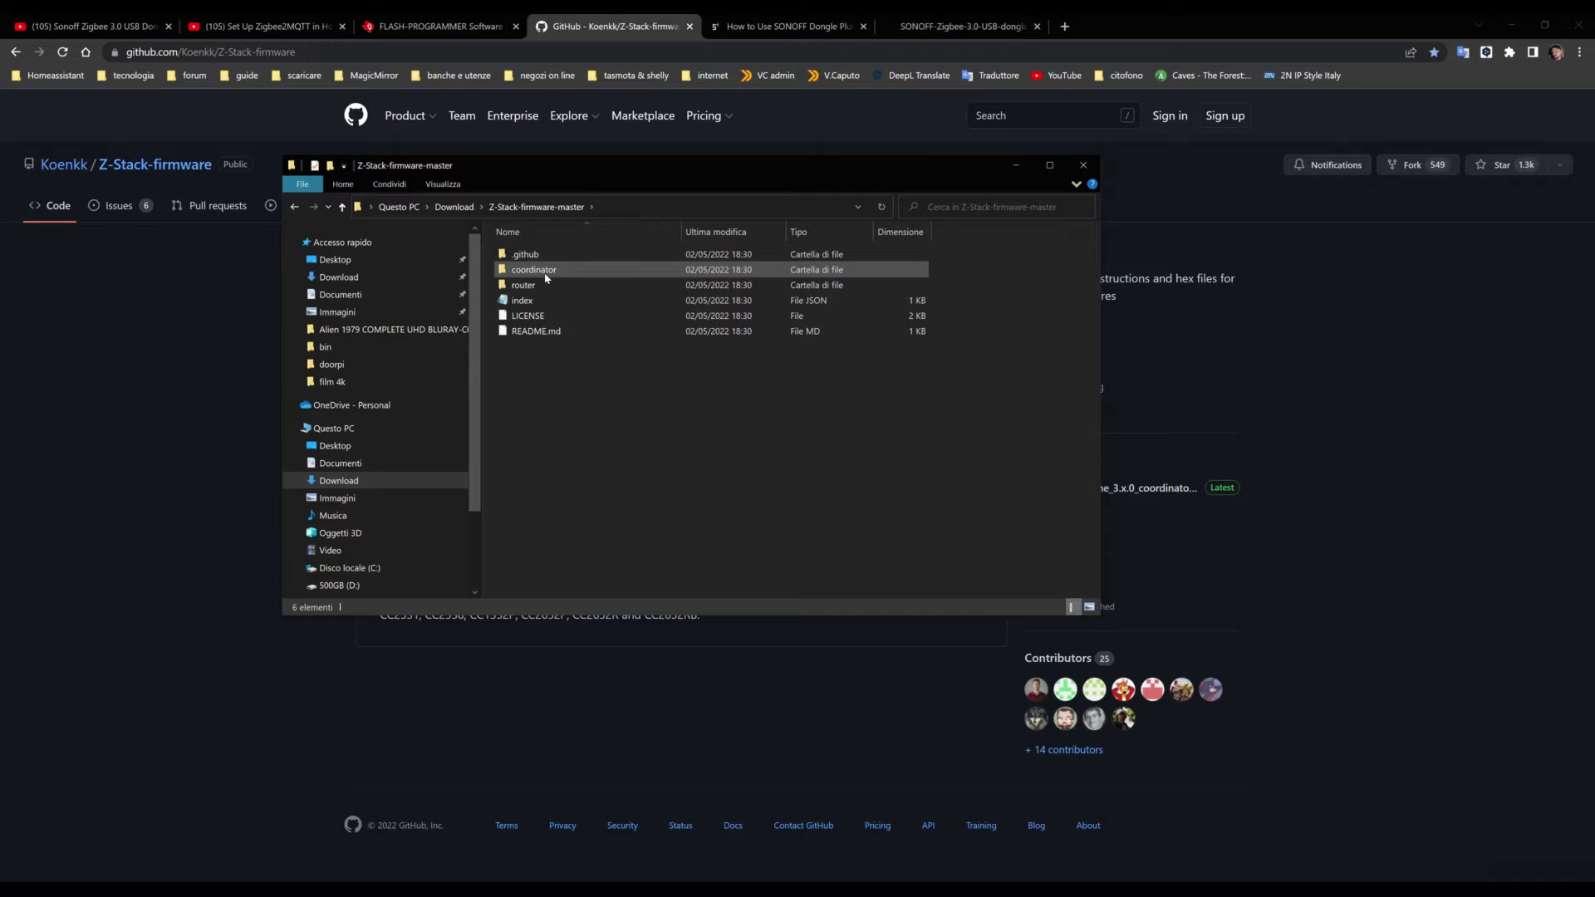
mouse_move(547, 278)
double_click(562, 270)
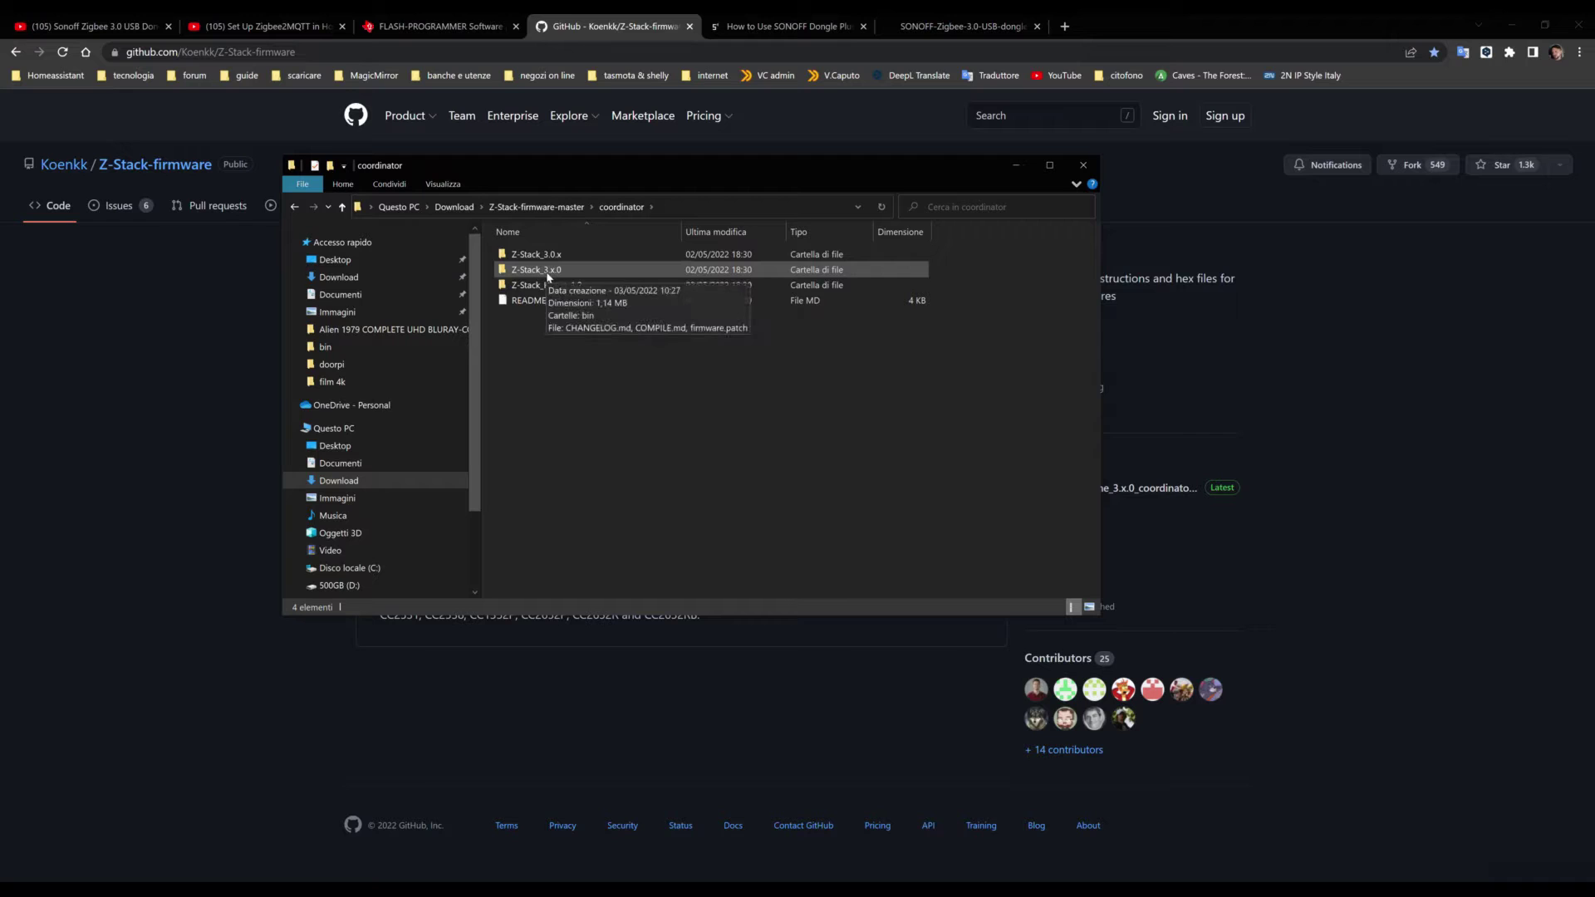
double_click(547, 271)
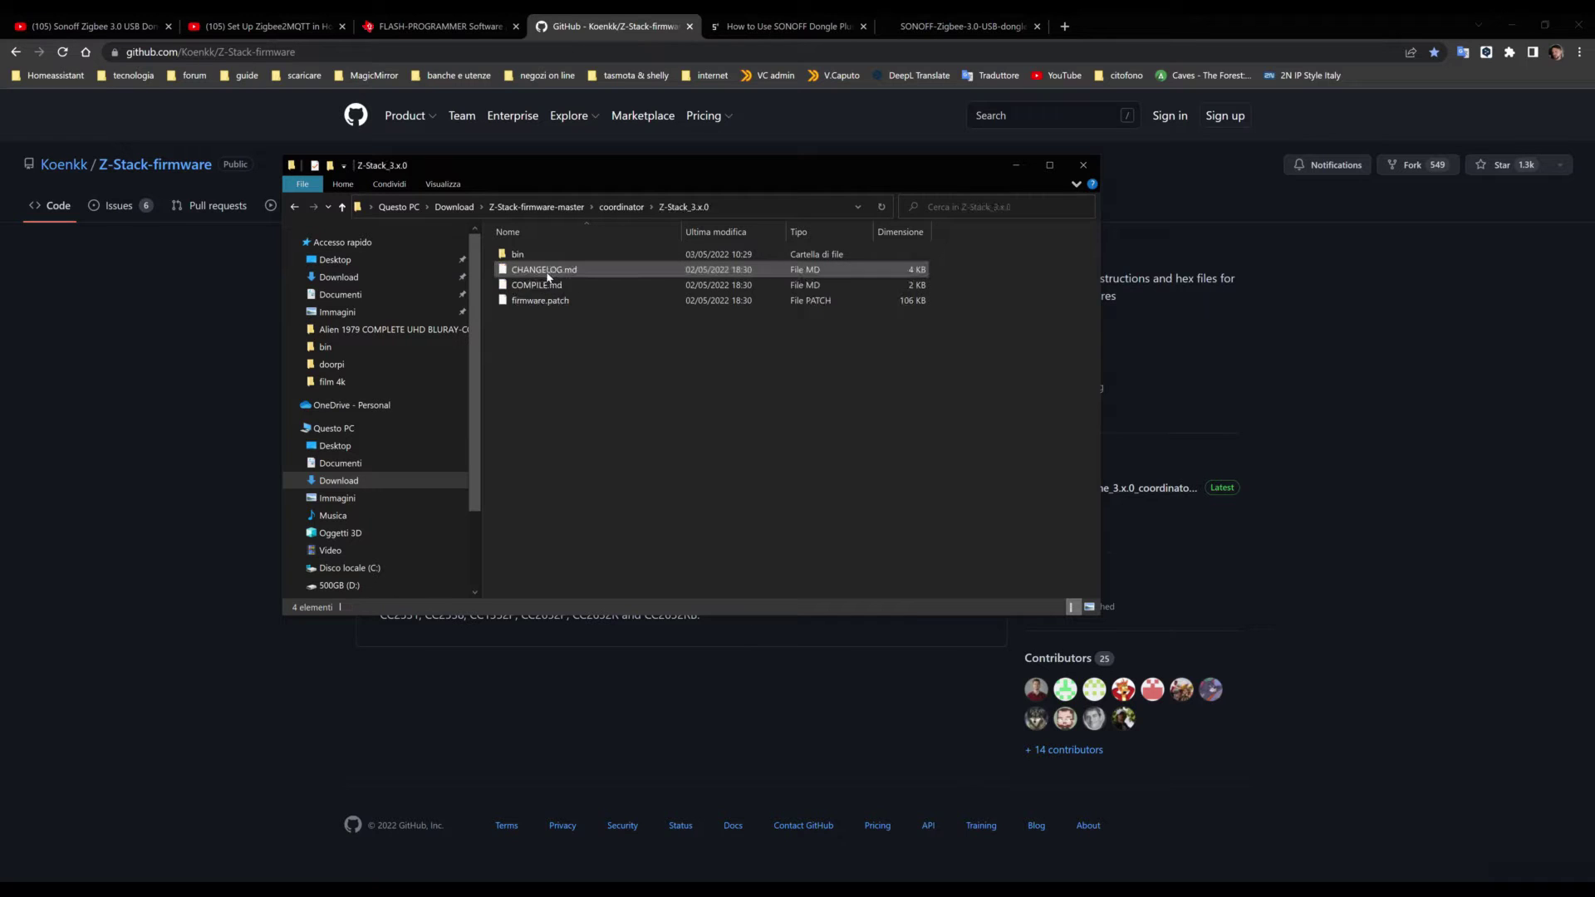
double_click(526, 257)
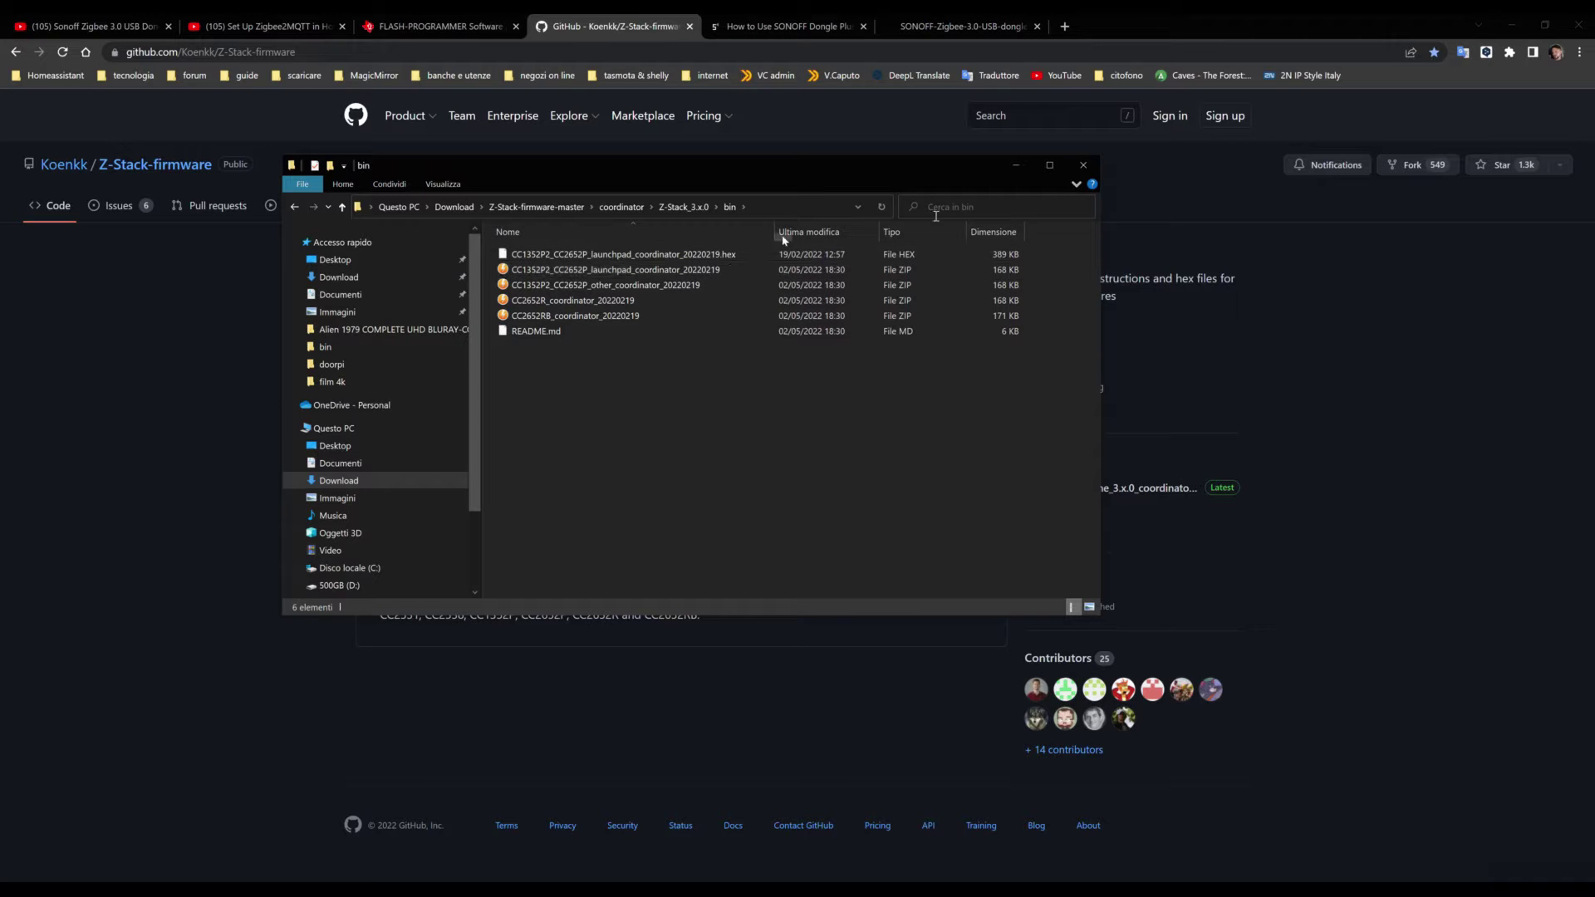
Step: Return from the bin folder to the Download folder and close the File Explorer window
left_click(343, 207)
left_click(343, 207)
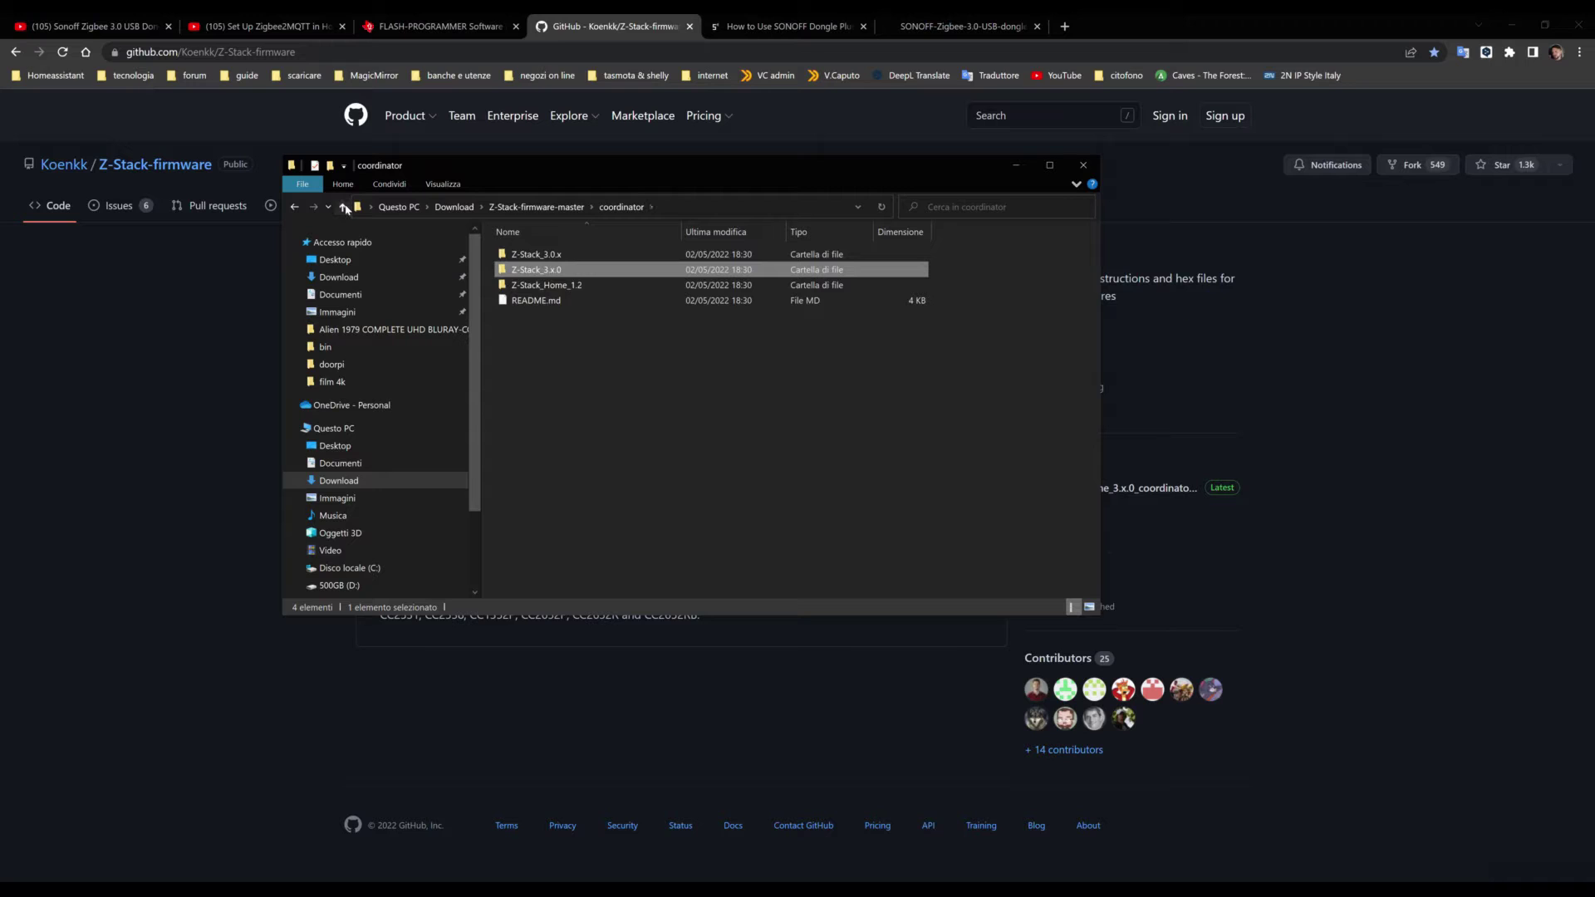
left_click(344, 208)
left_click(343, 207)
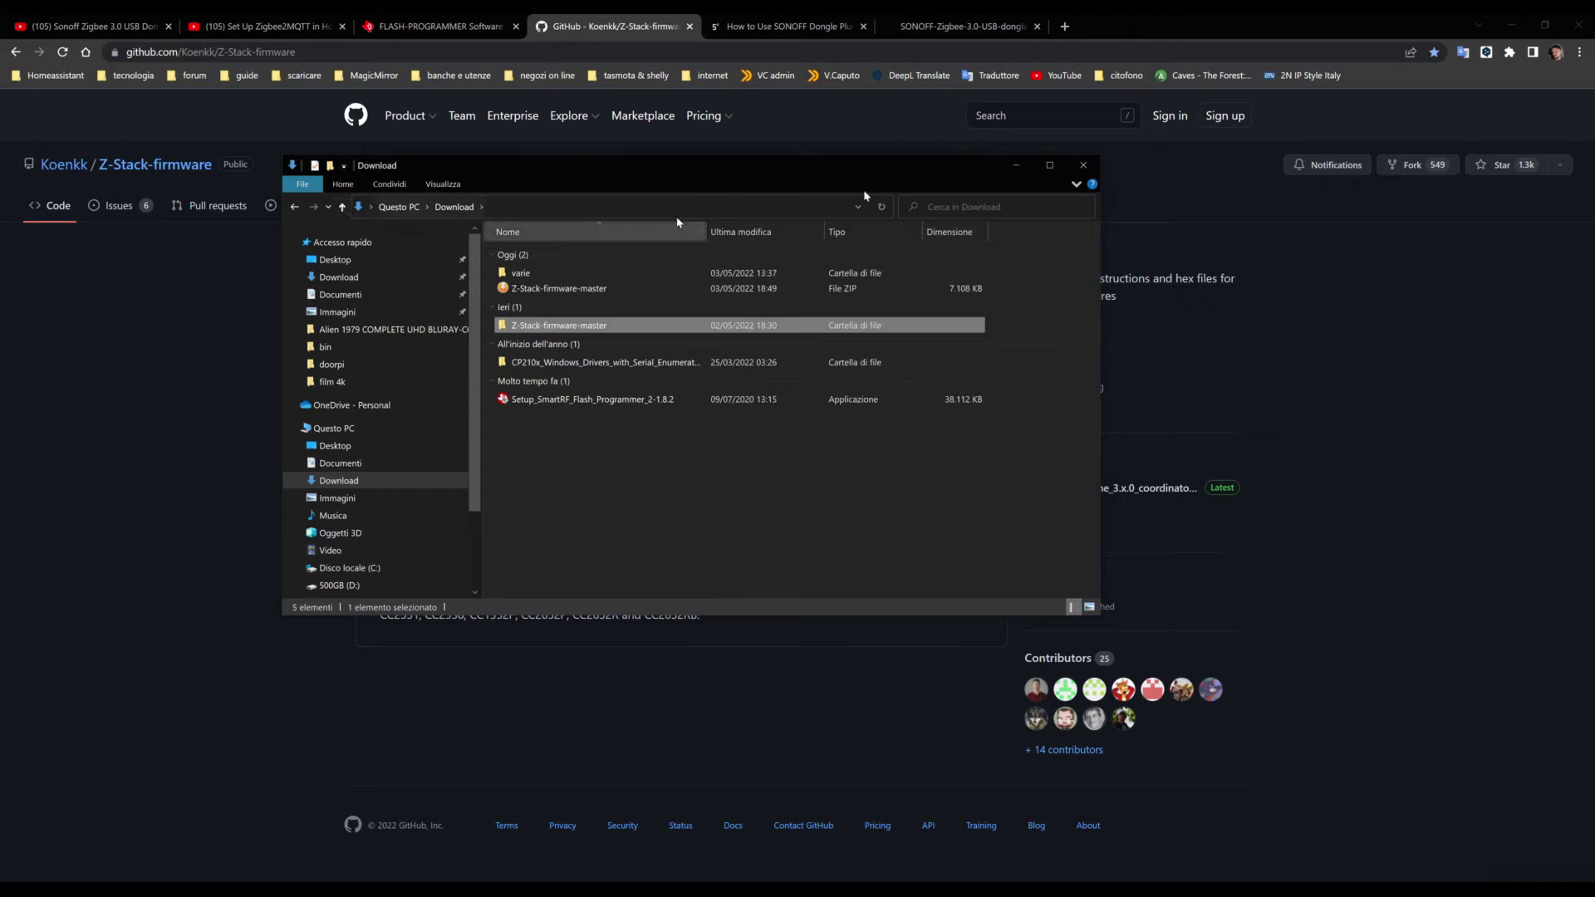
left_click(1095, 168)
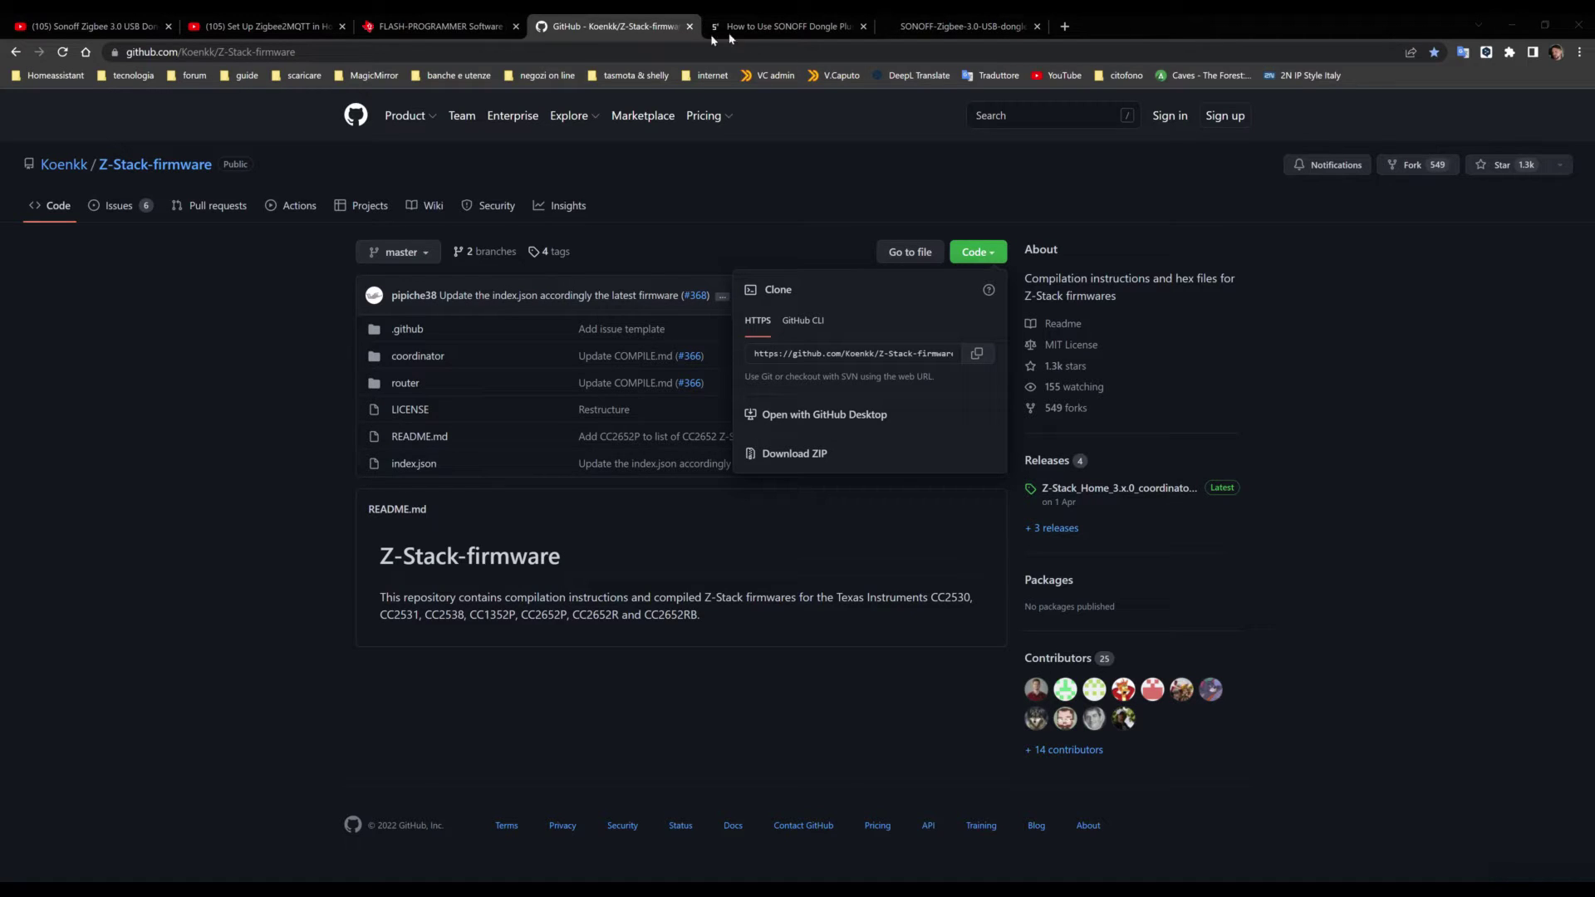
Step: On the SONOFF dongle tutorial page, find the Firmware Flashing section and open the linked firmware-flashing PDF
left_click(761, 28)
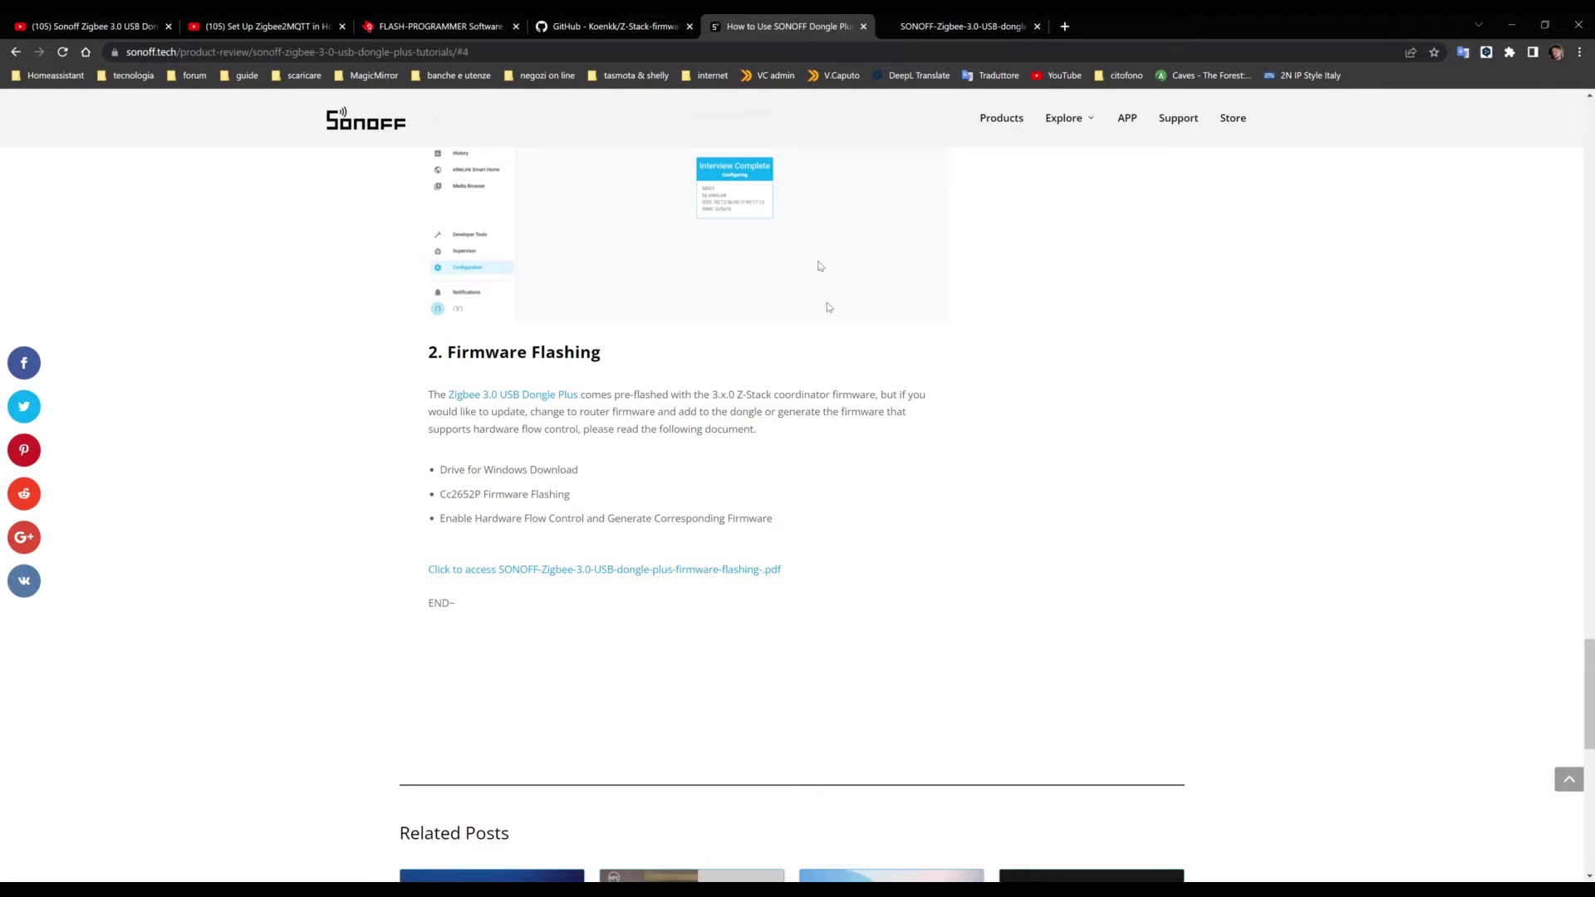
scroll(829, 307, "up", 15)
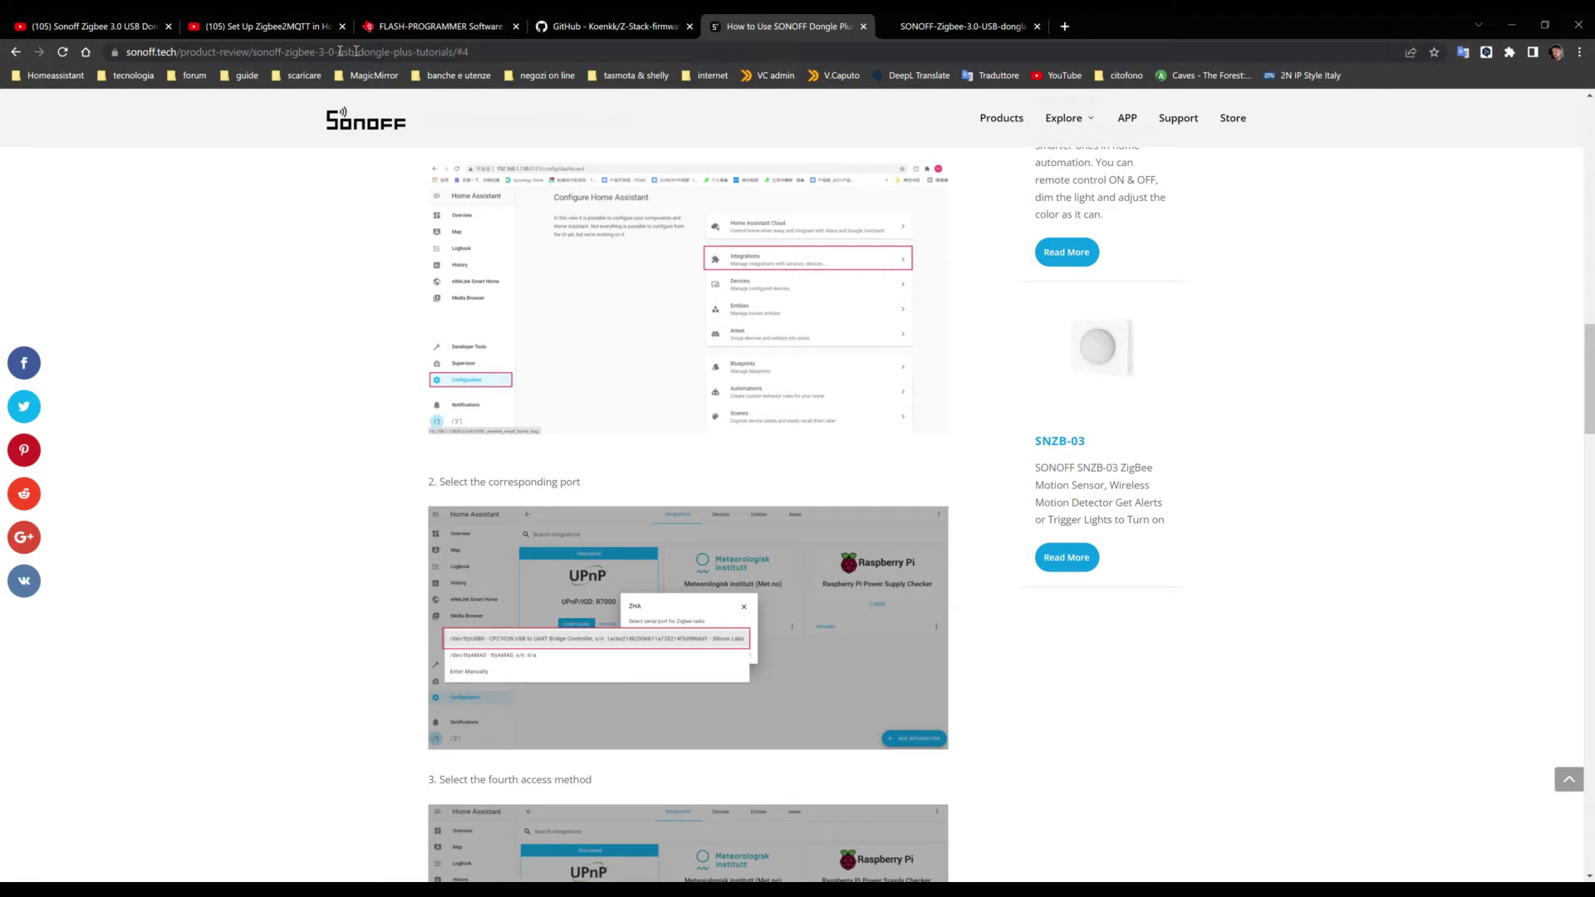
scroll(557, 241, "down", 15)
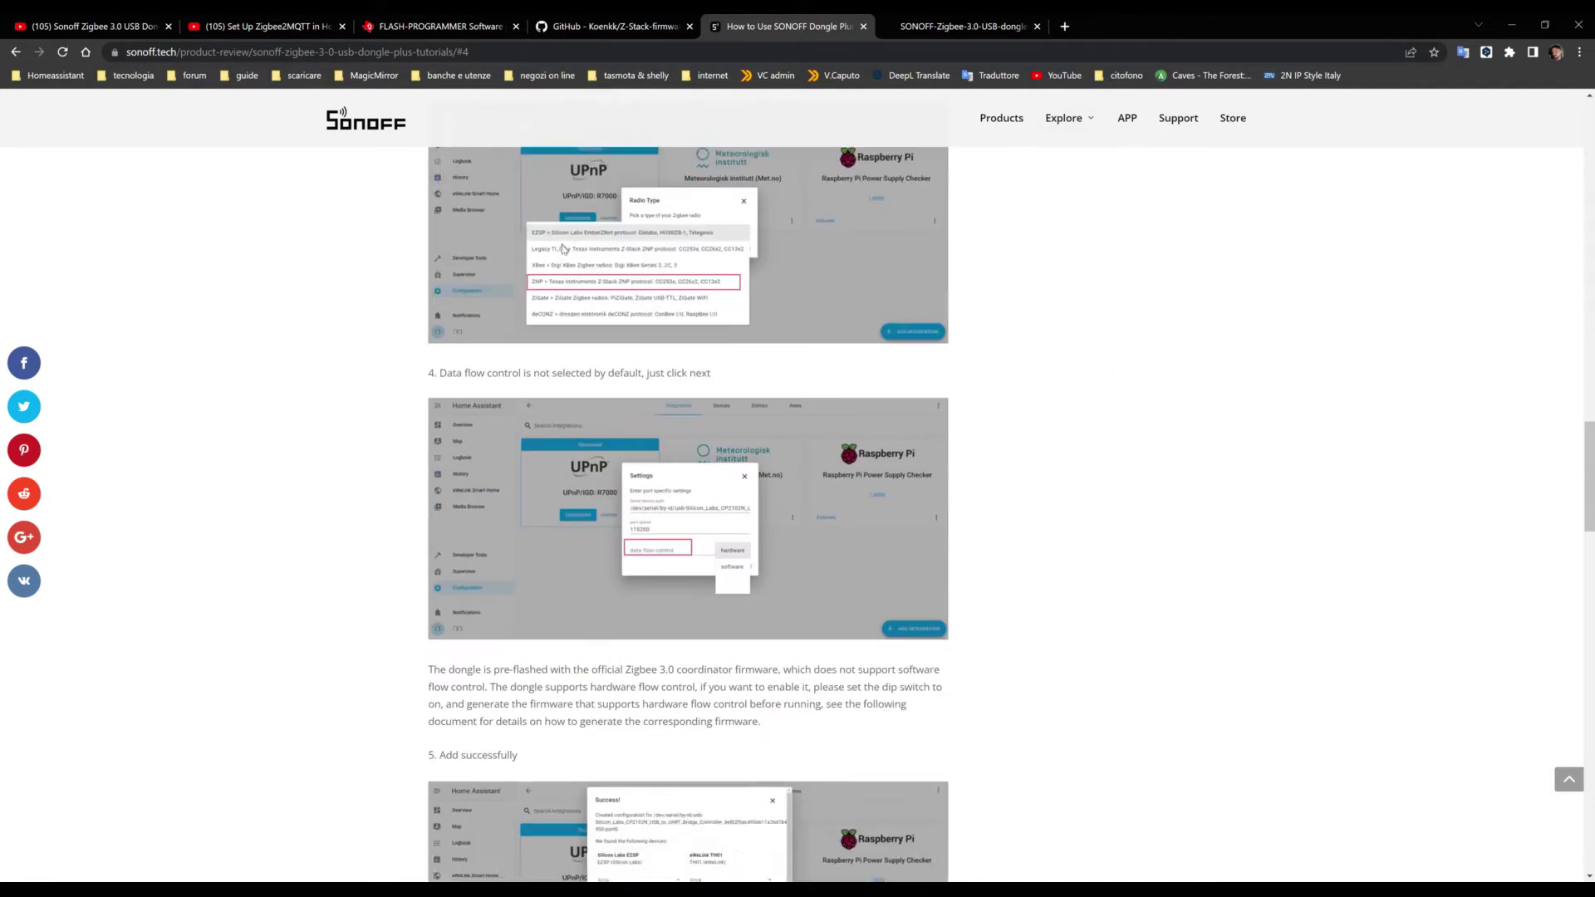
scroll(563, 251, "down", 15)
scroll(573, 282, "up", 10)
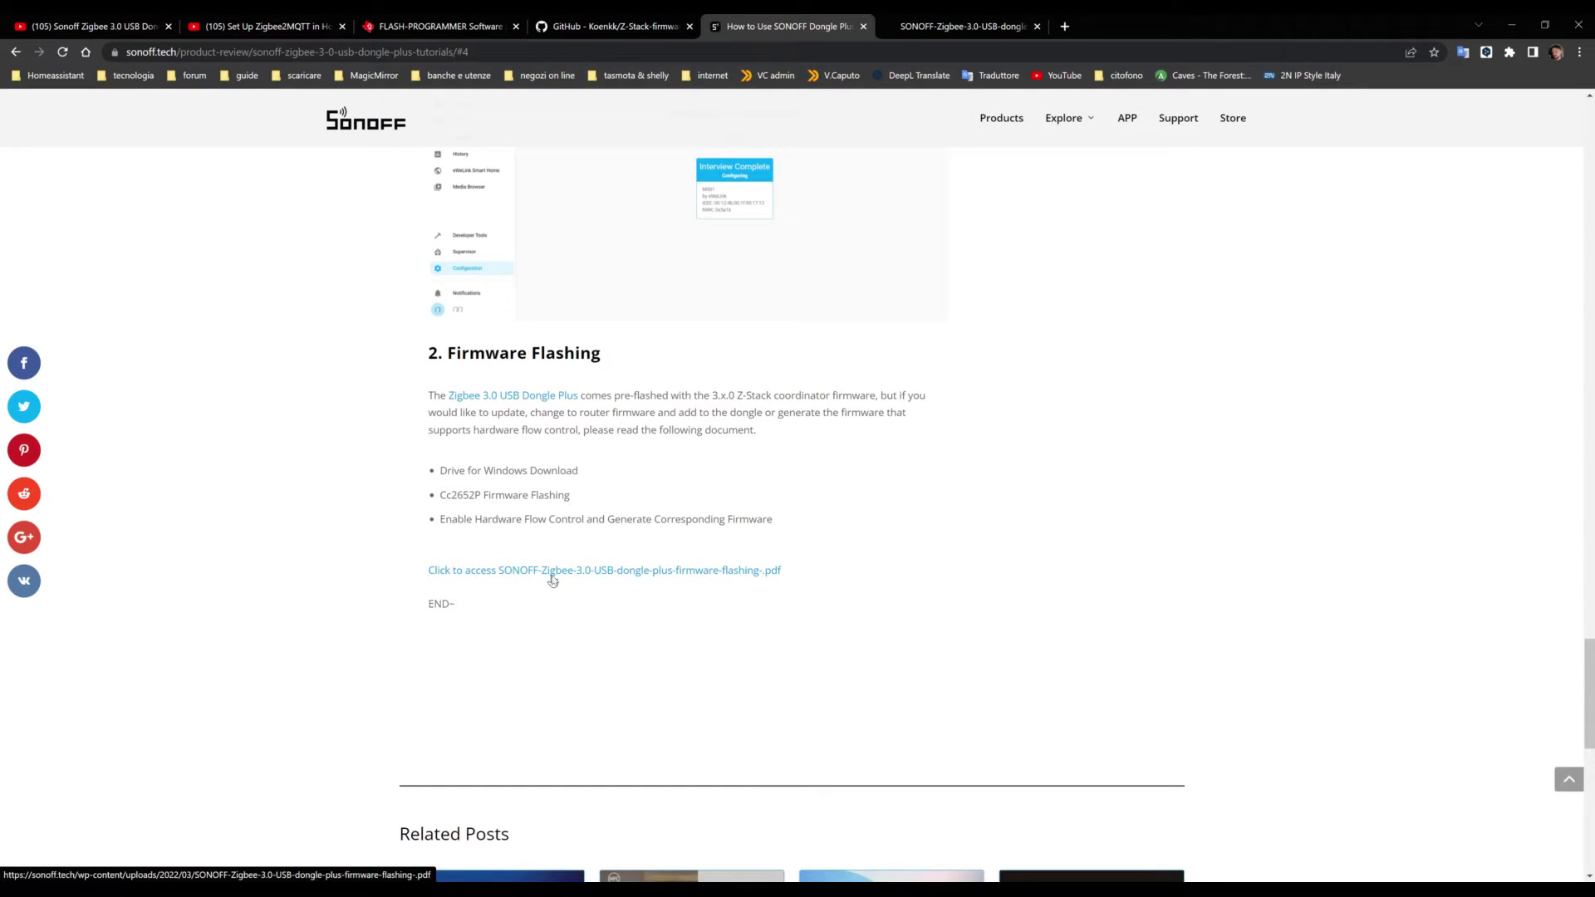
left_click(552, 576)
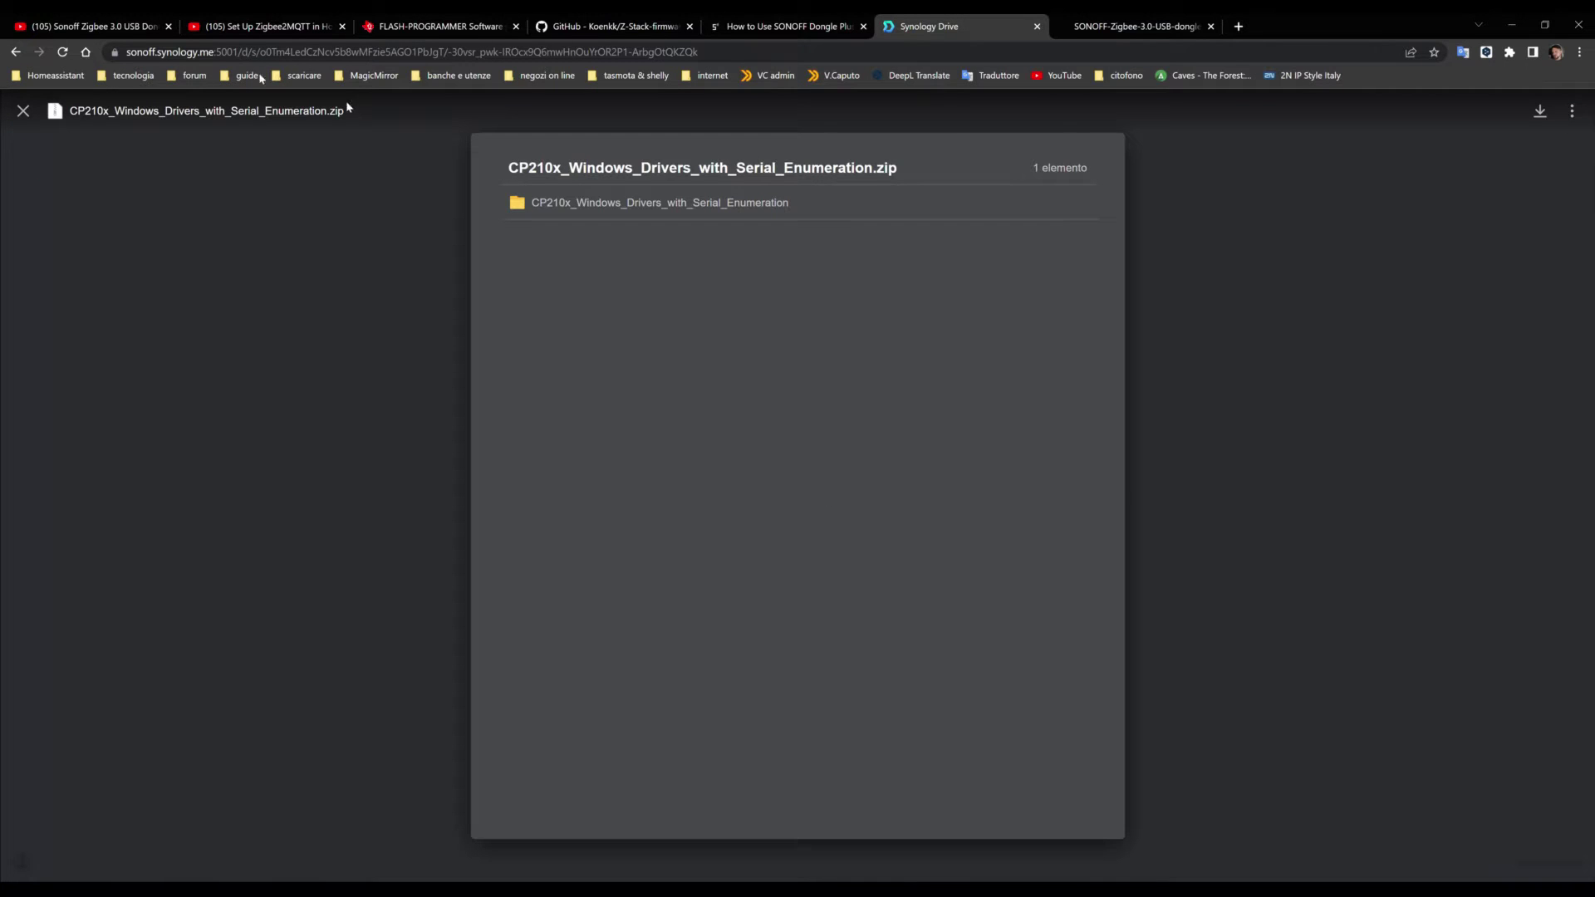
Step: Leave the archive preview, download CP210x_Windows_Drivers_with_Serial_Enumeration.zip and dismiss the download notice
left_click(23, 111)
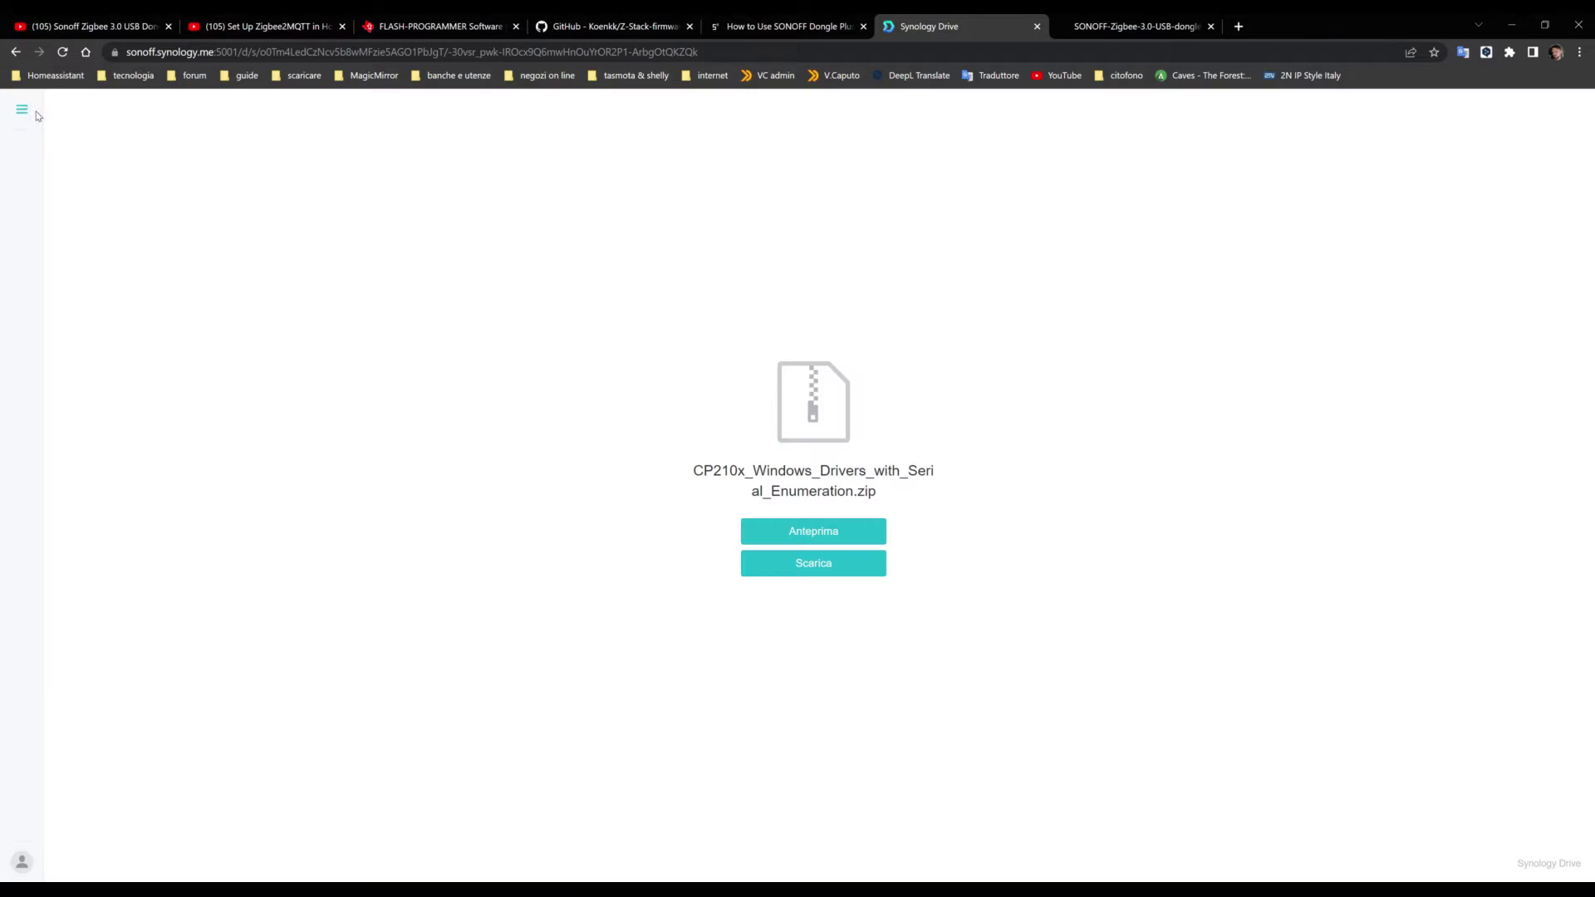
left_click(858, 572)
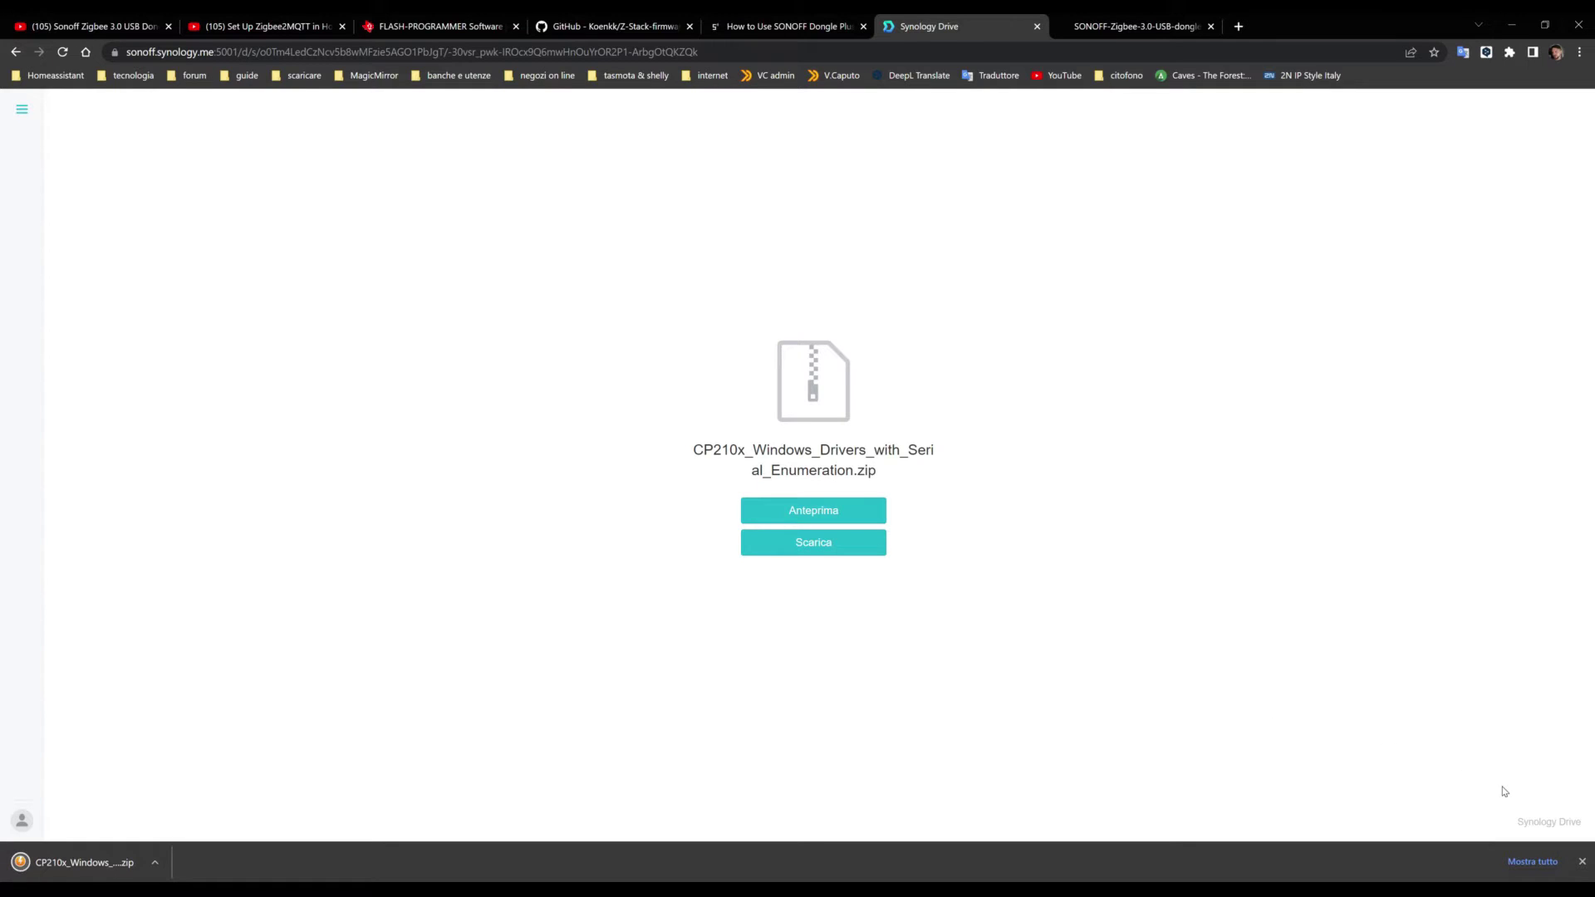
left_click(1584, 863)
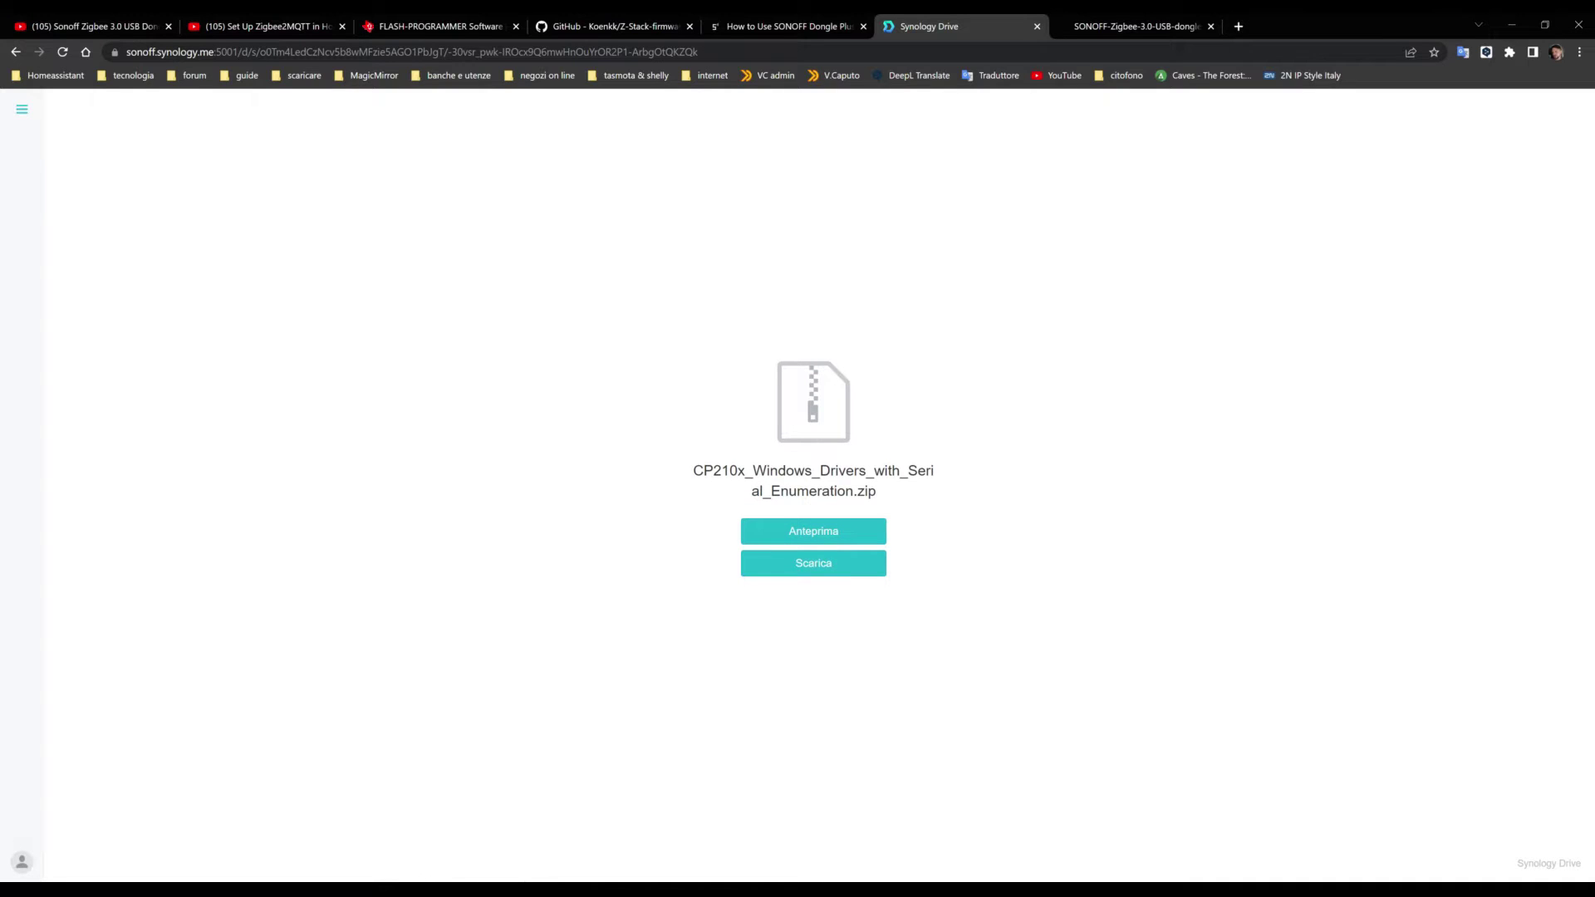
Step: In File Explorer, open the extracted CP210x_Windows_Drivers_with_Serial_Enumeration folder in Download and look at the x64 and x86 driver installers
key("super+e")
left_click(713, 280)
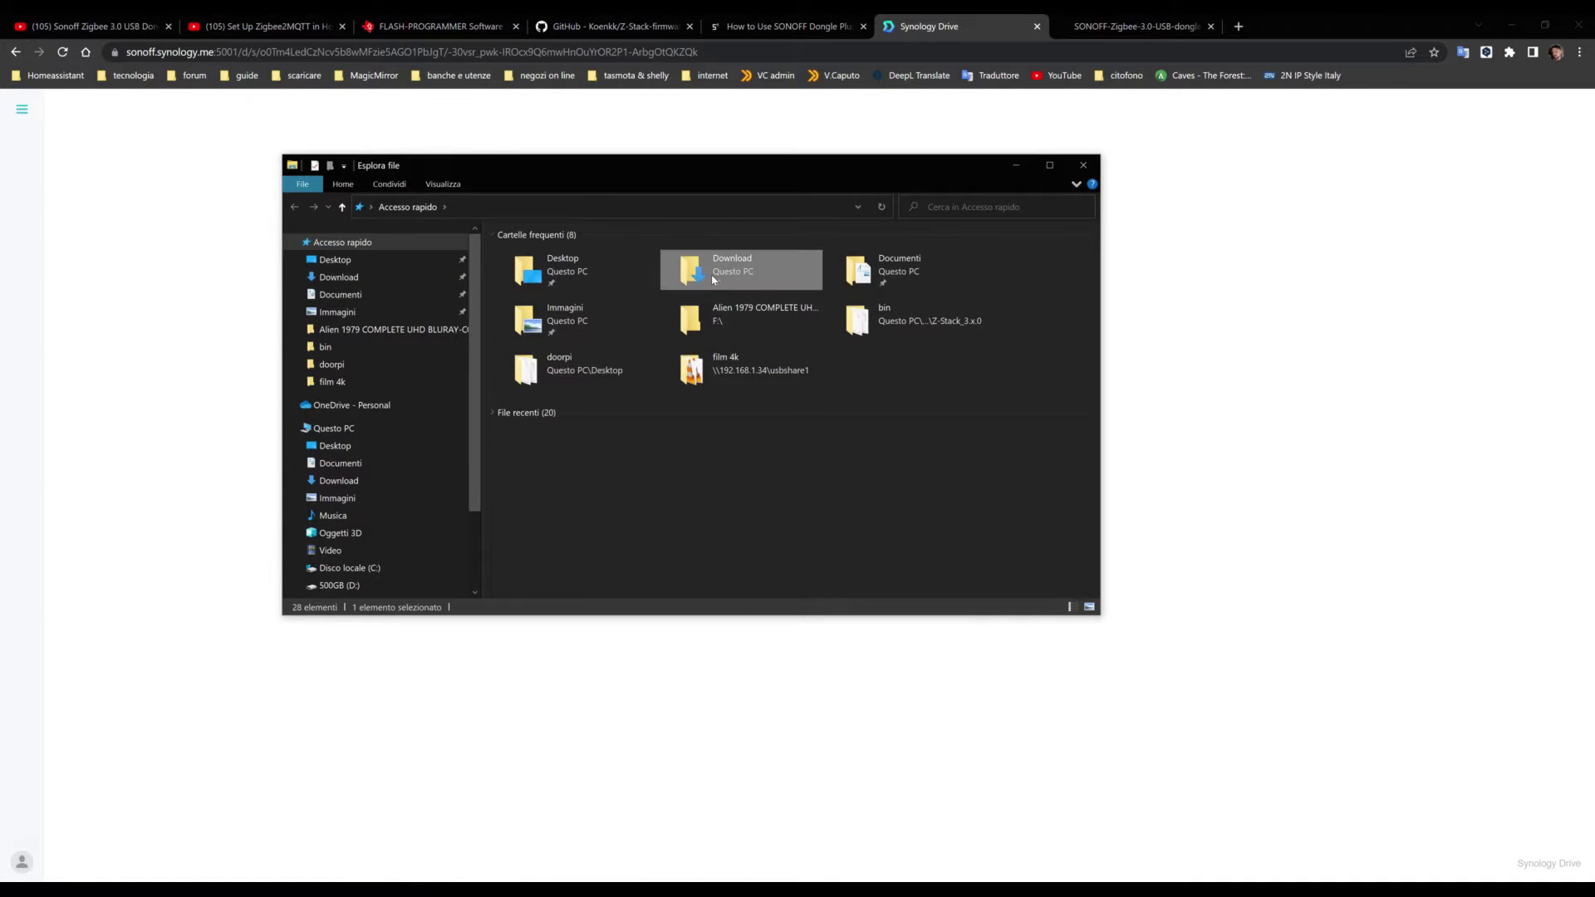
double_click(713, 280)
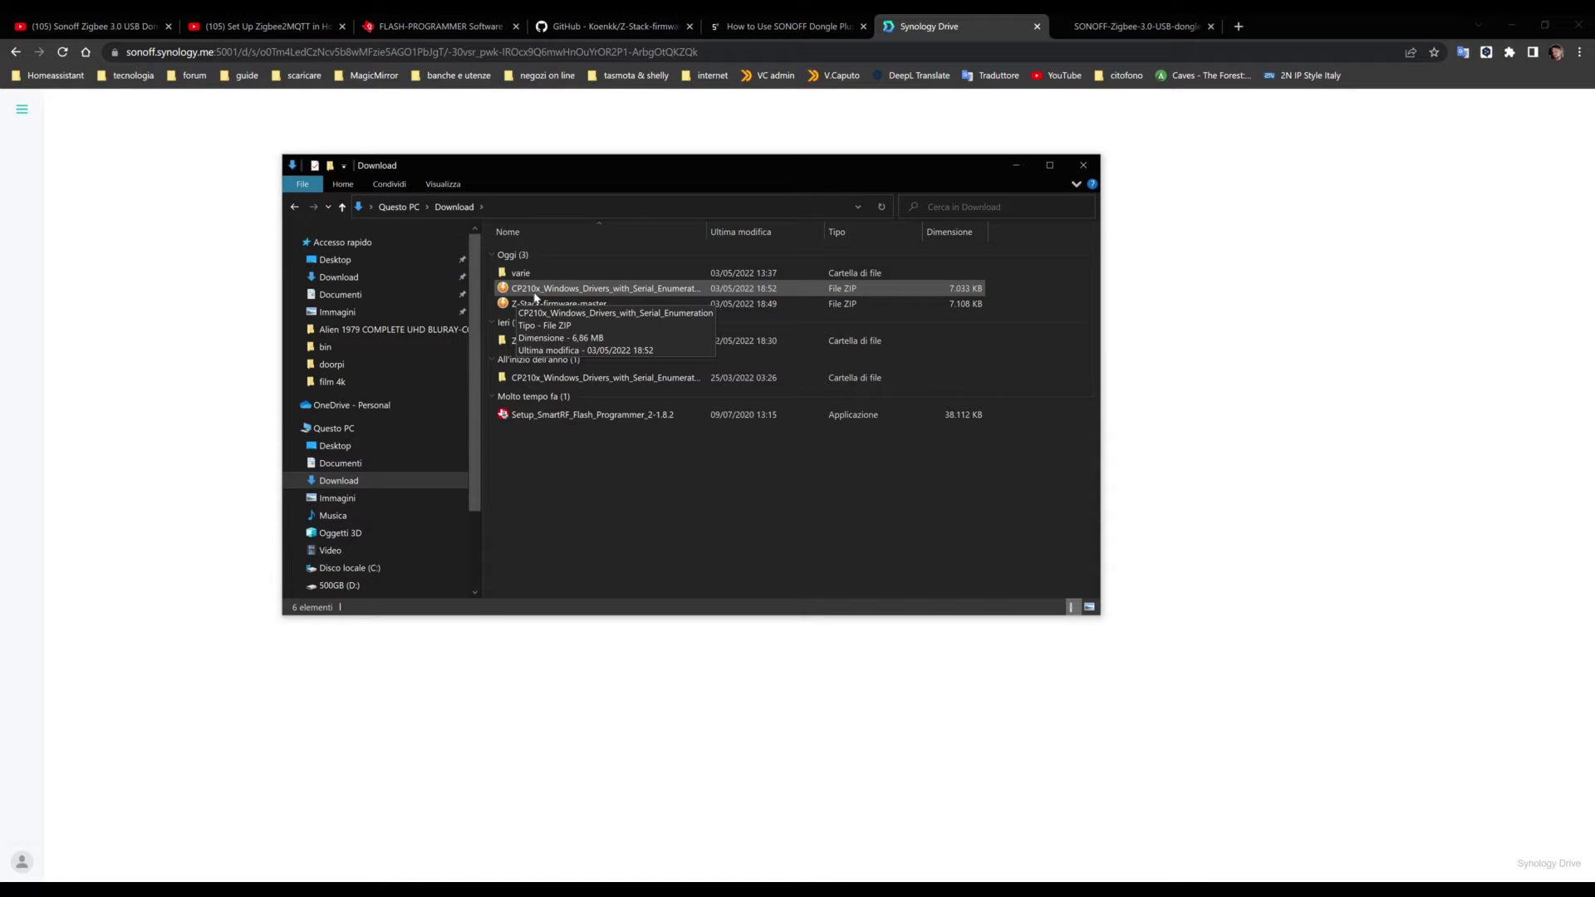
double_click(525, 381)
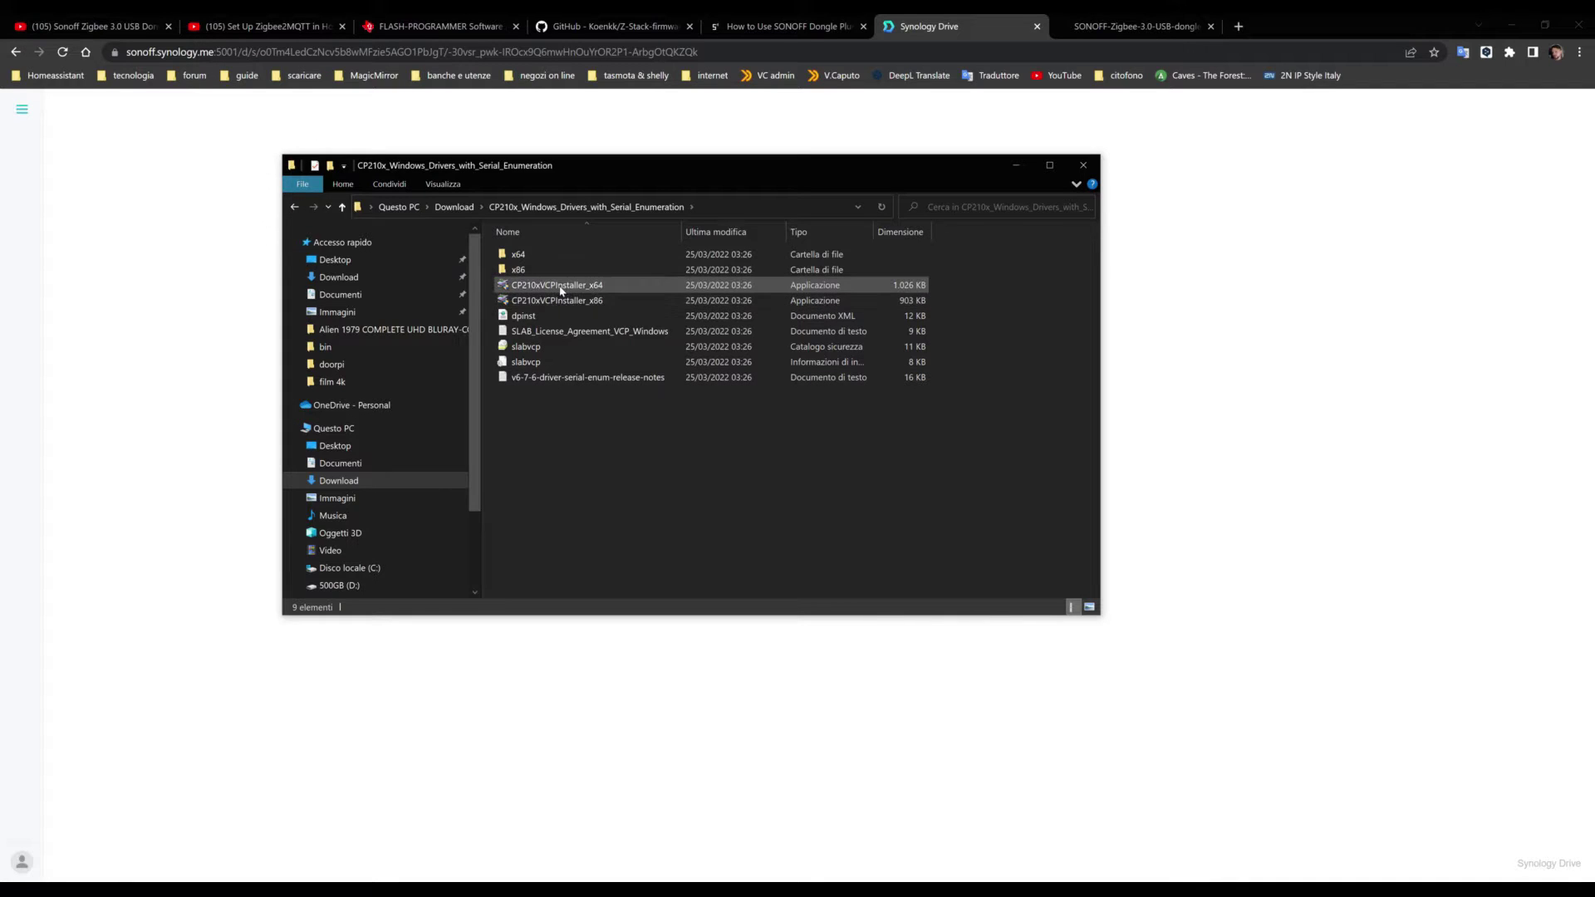
mouse_move(567, 302)
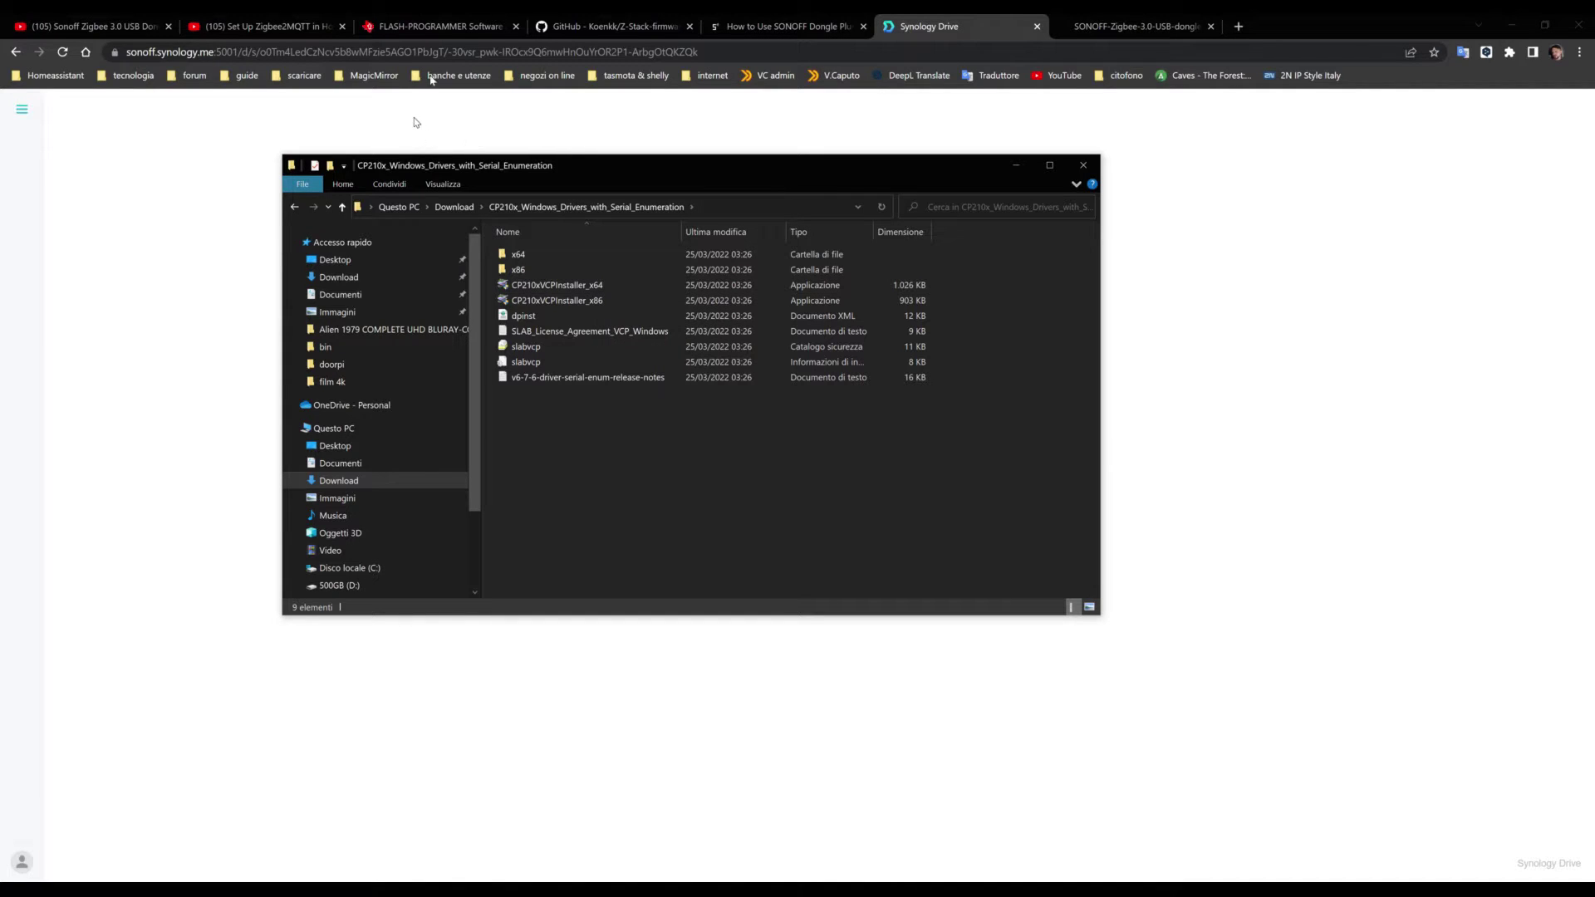
Step: On the Texas Instruments FLASH-PROGRAMMER page, open the download options for FLASH-PROGRAMMER-2, SmartRF Flash Programmer v2
left_click(432, 29)
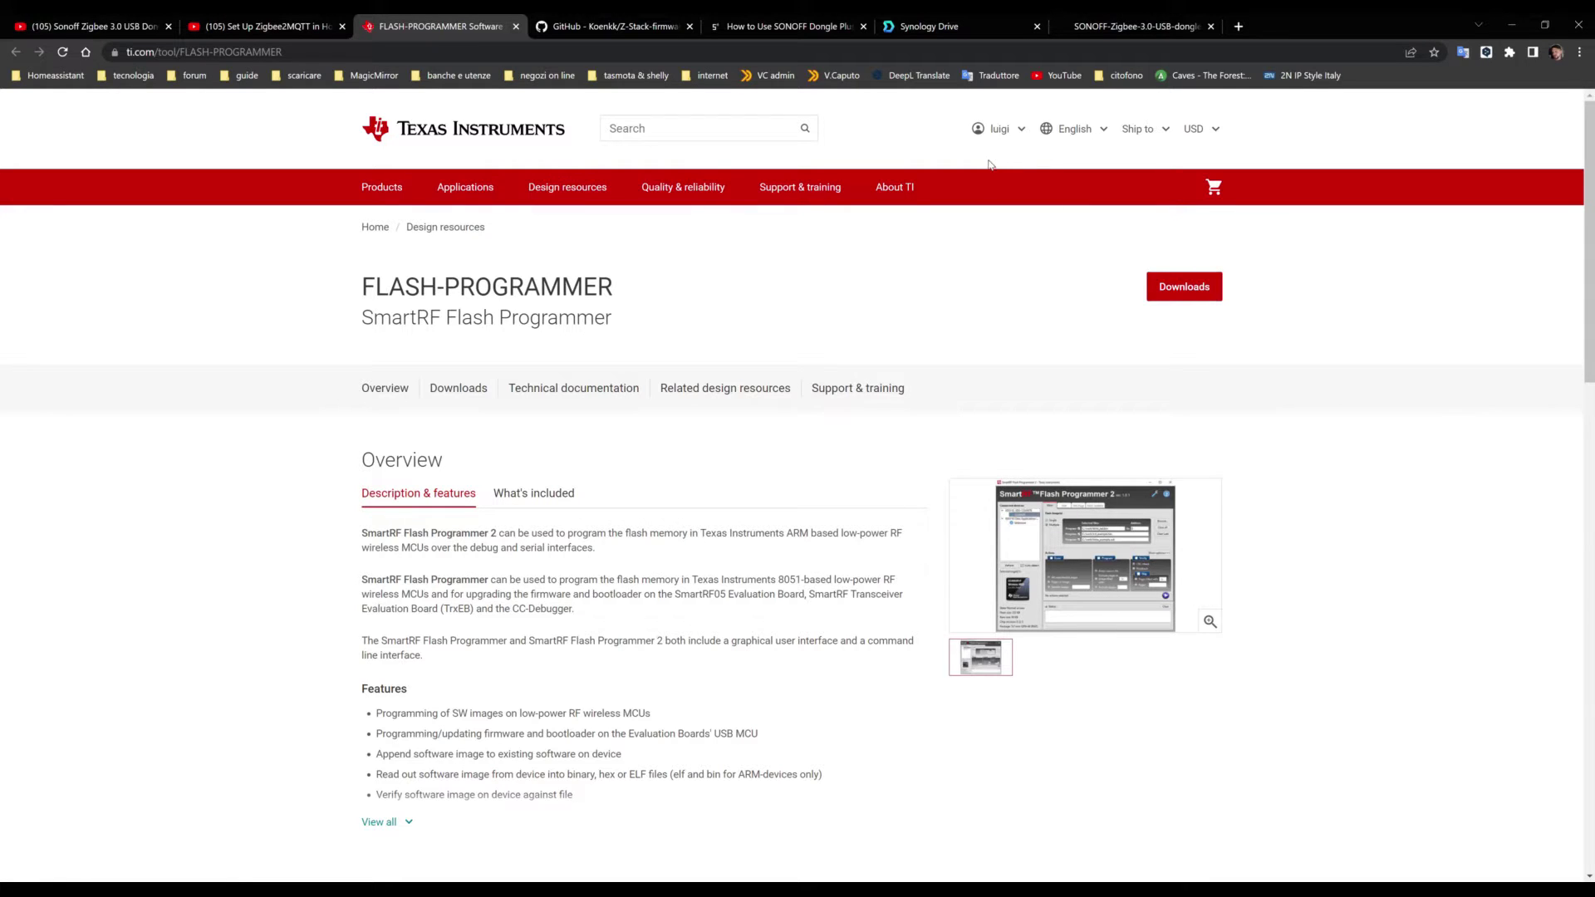
scroll(946, 297, "down", 4)
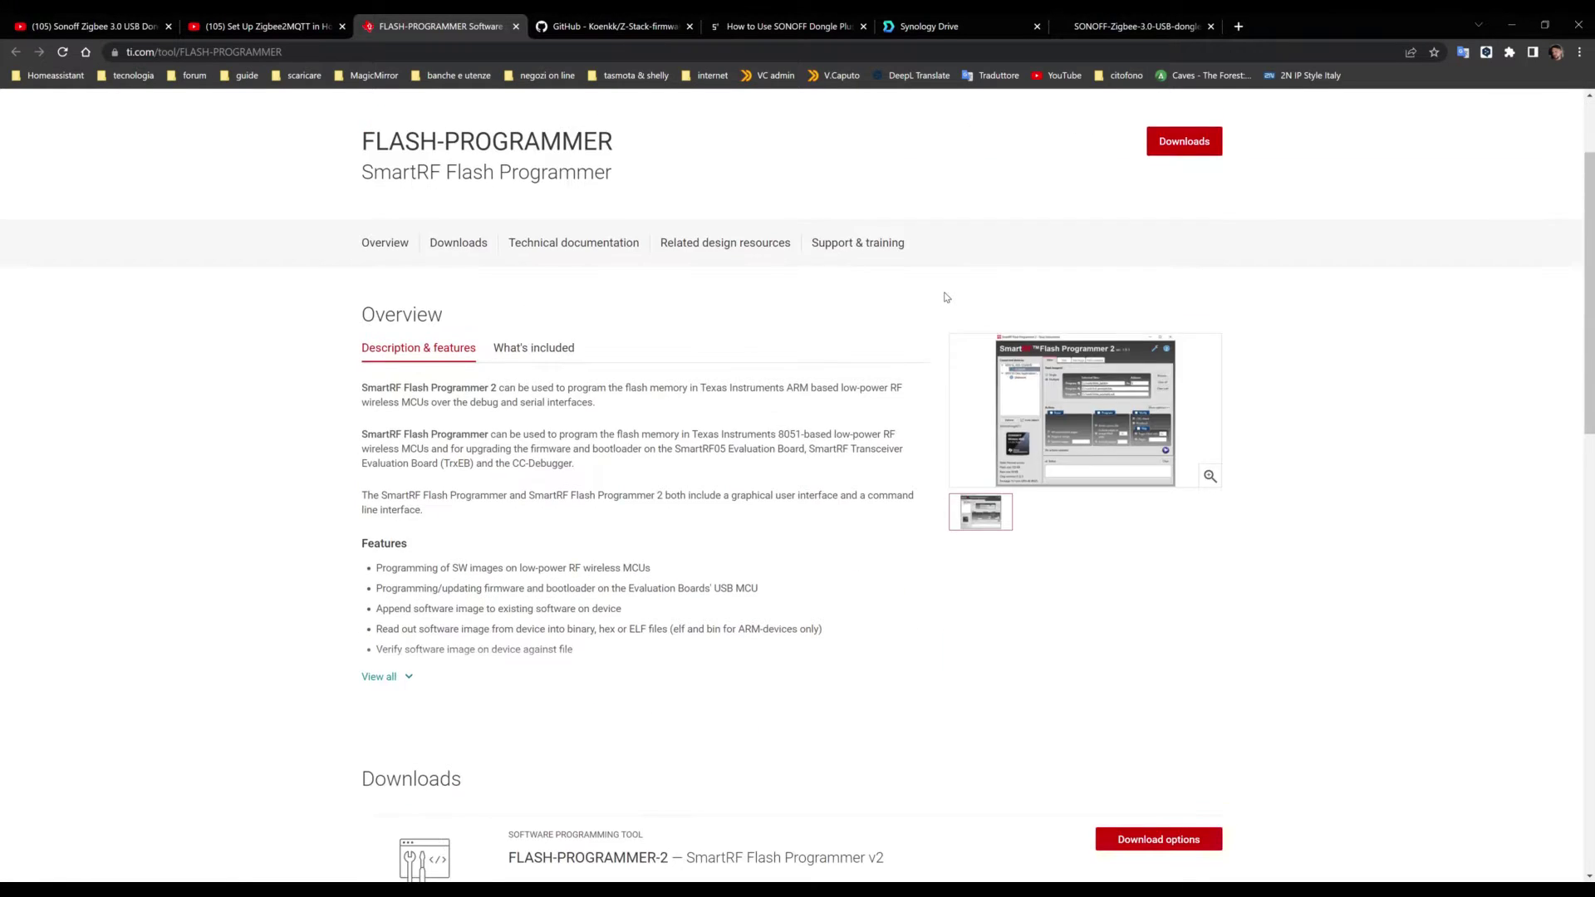
scroll(945, 297, "down", 2)
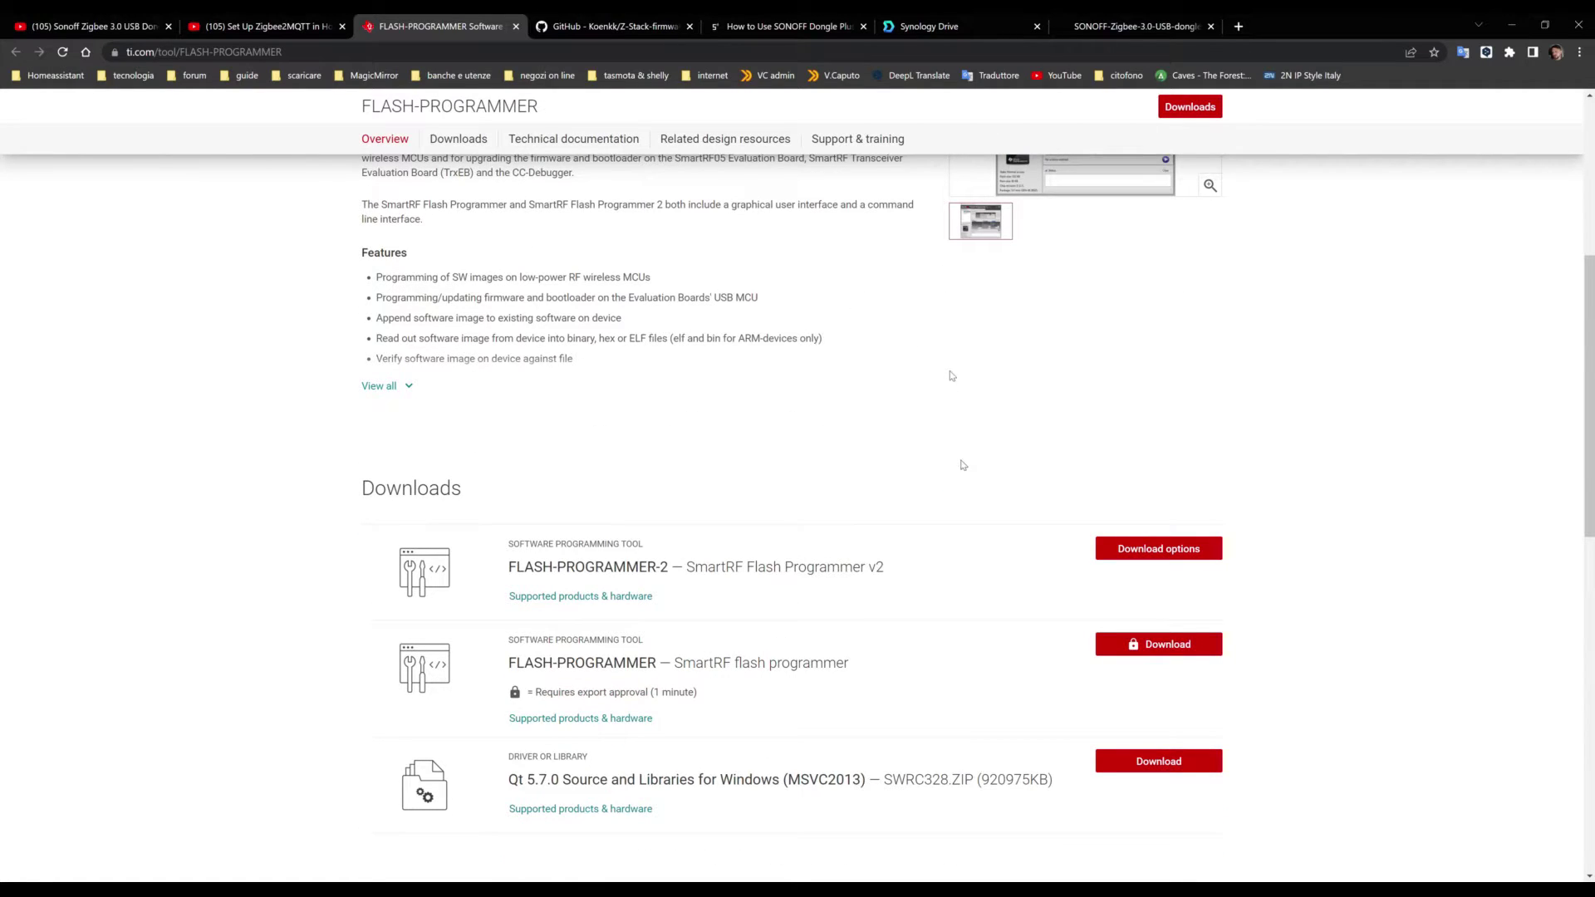
left_click(1151, 552)
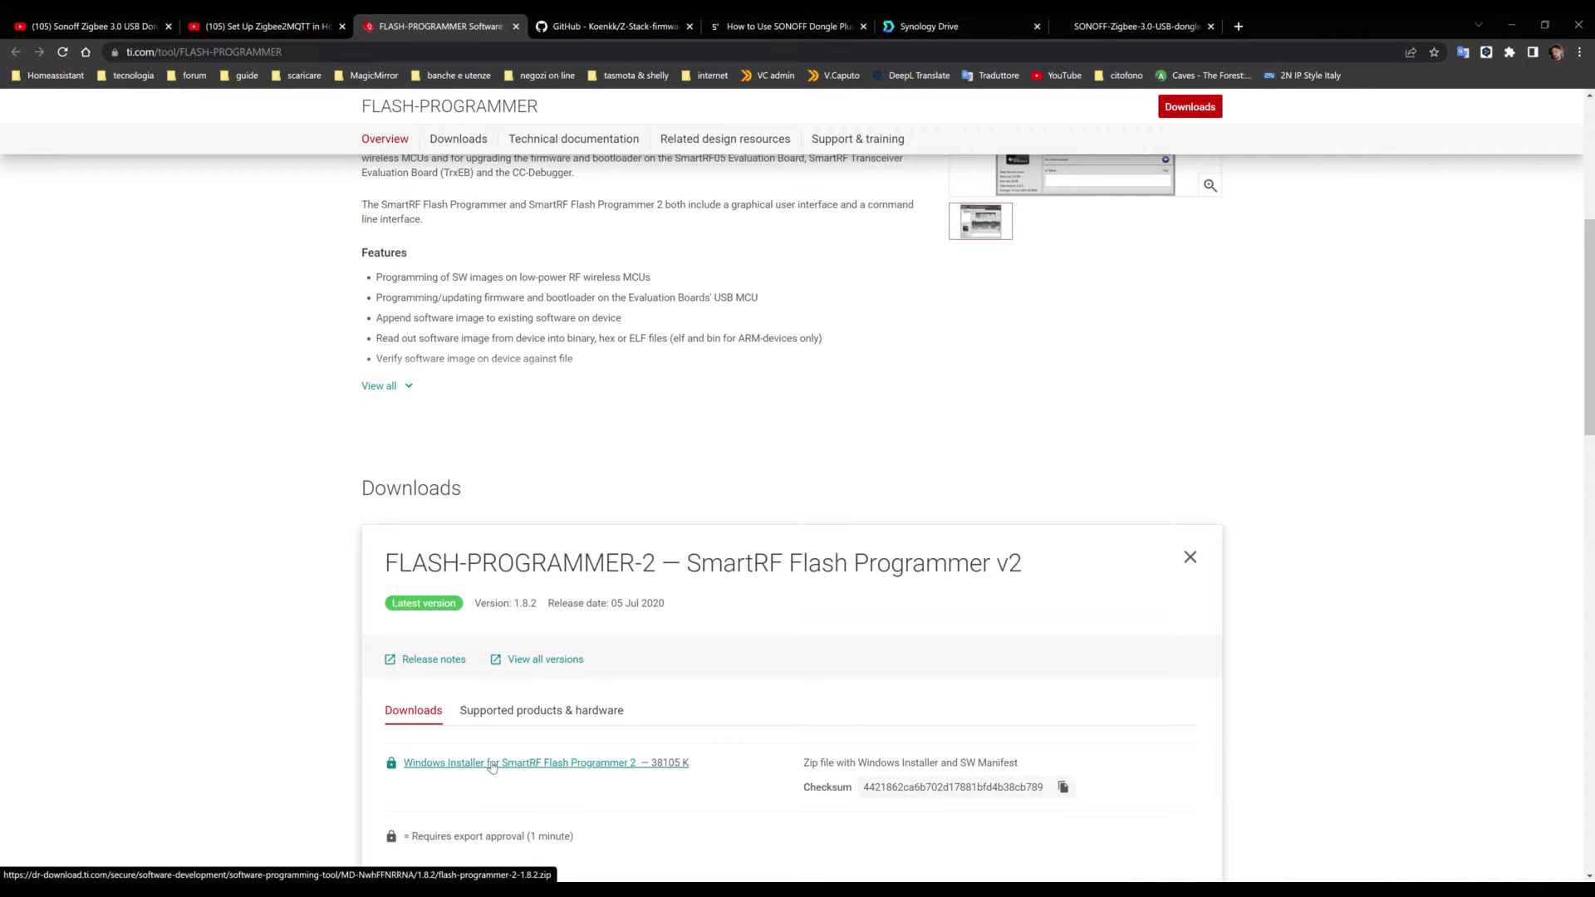
Step: Request the Windows Installer for SmartRF Flash Programmer 2 and log in with the account e-mail and password
left_click(492, 765)
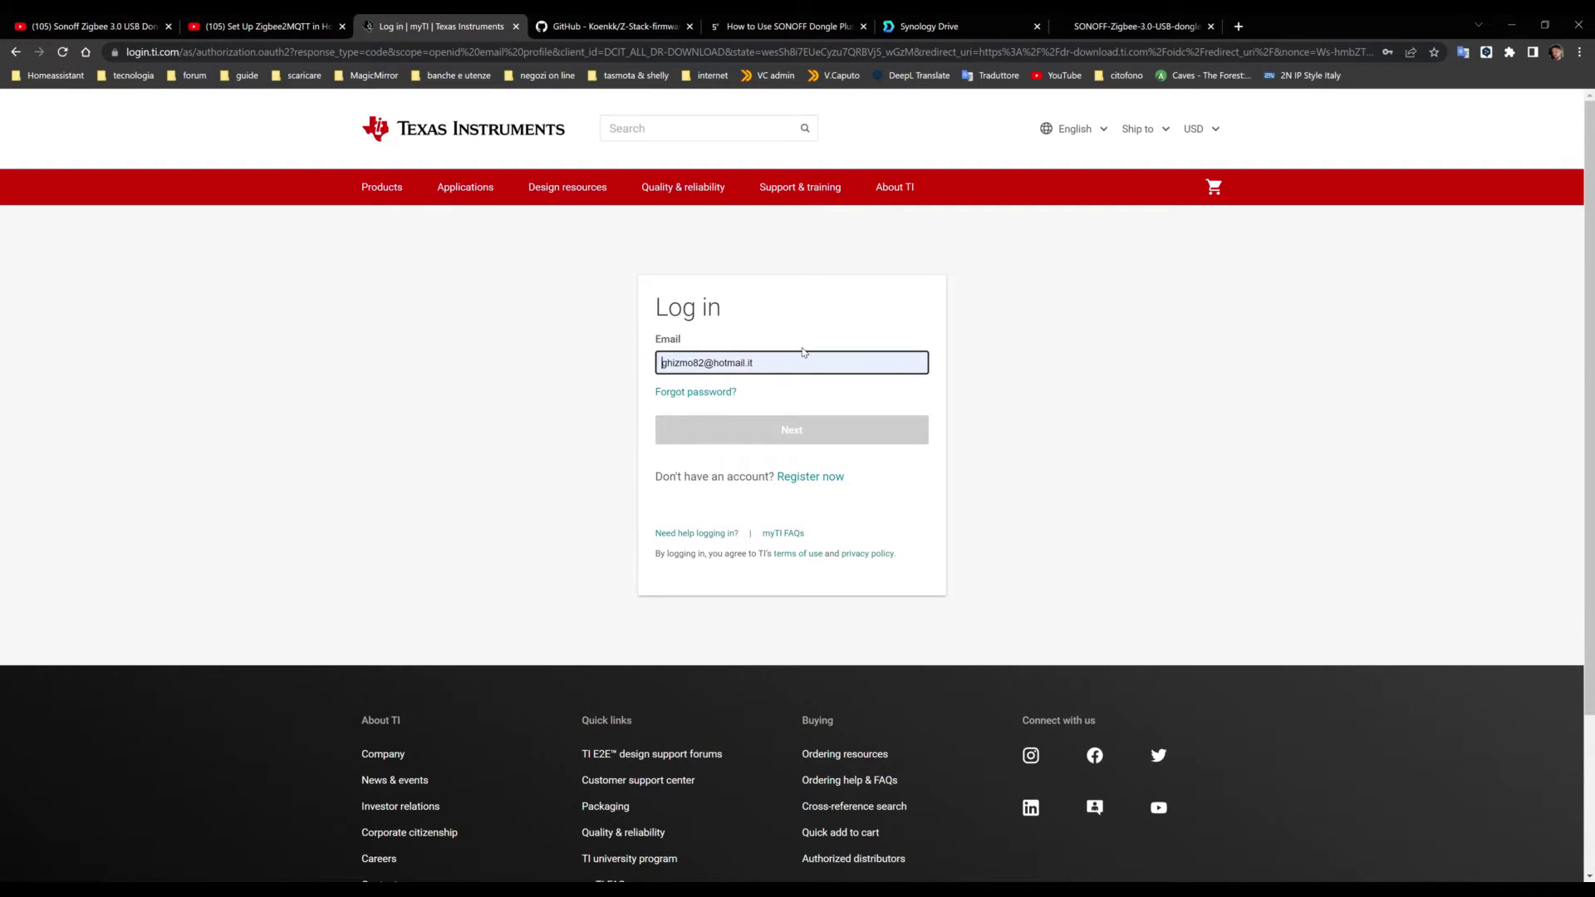
left_click(792, 445)
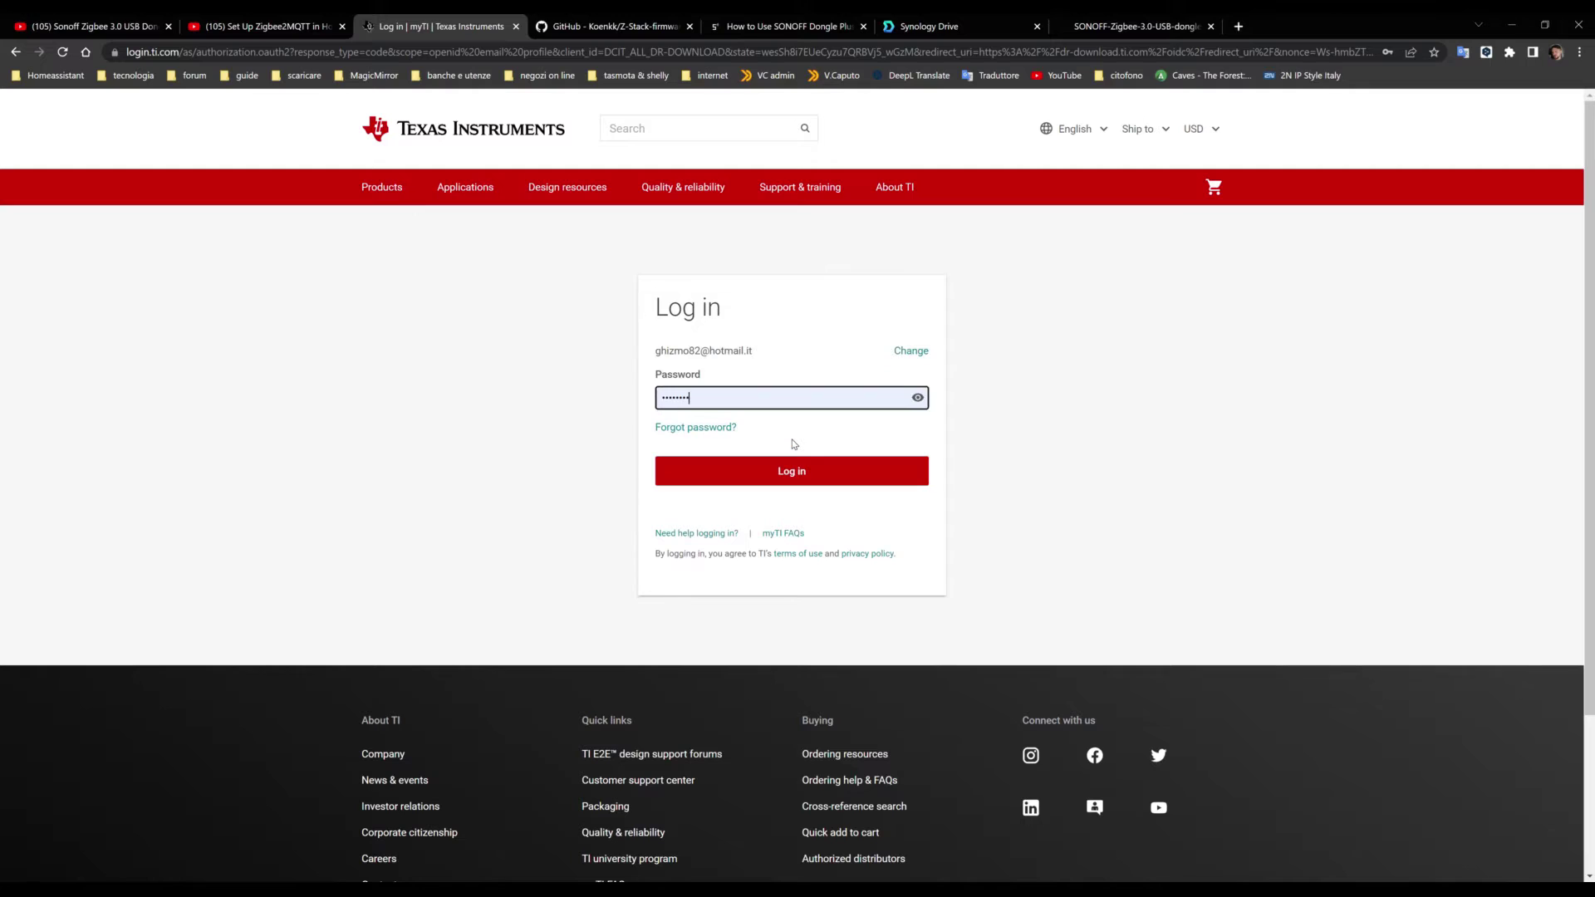
left_click(785, 474)
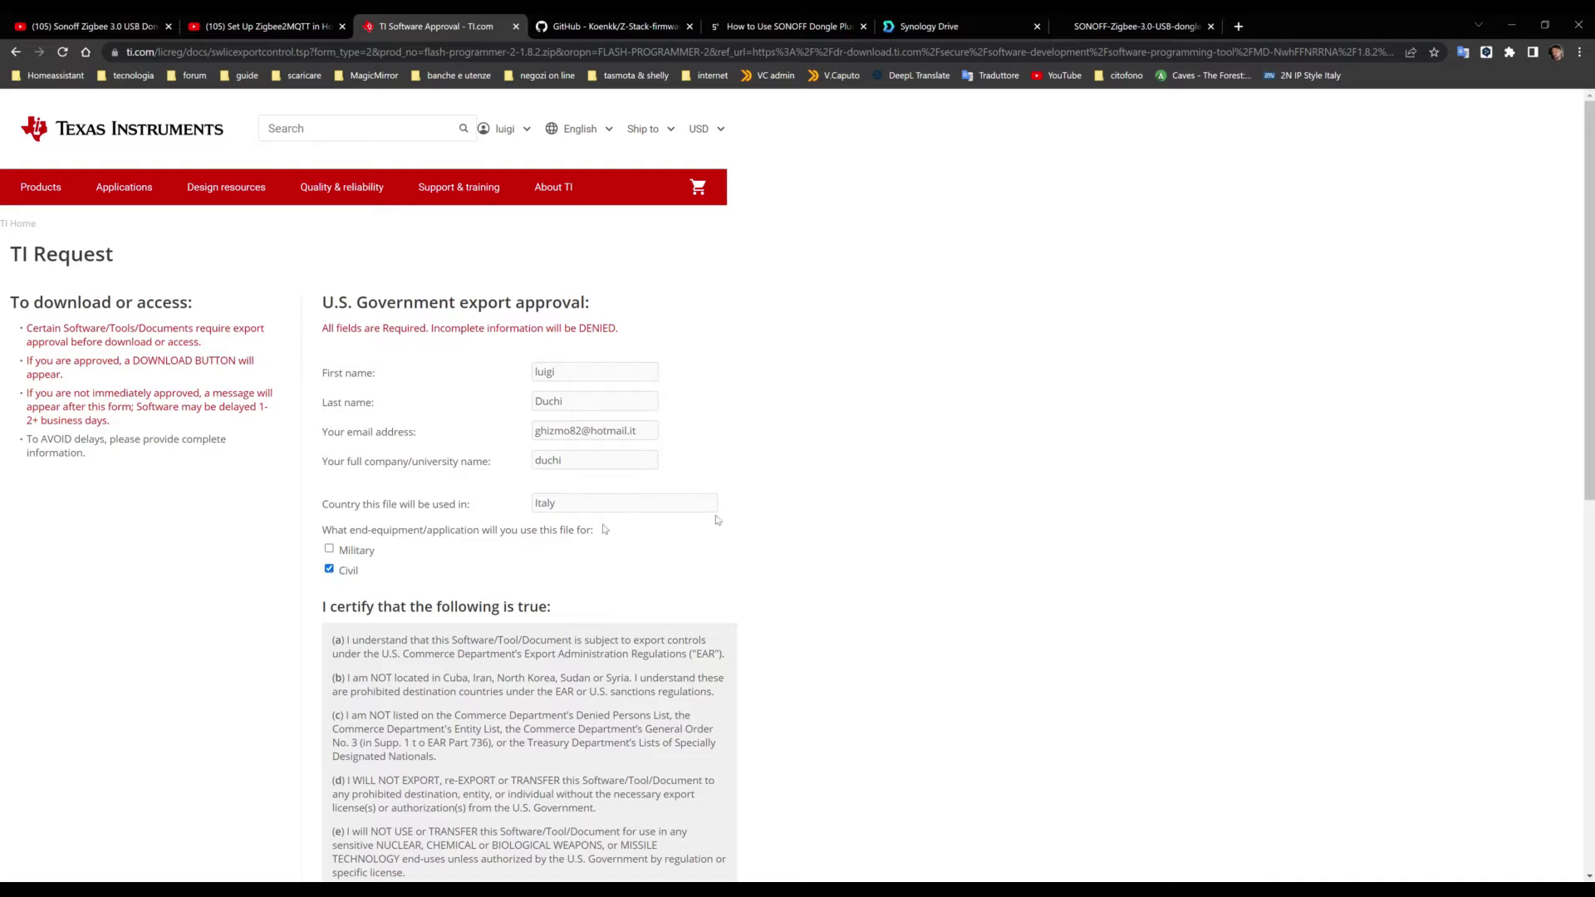
Step: Submit the U.S. Government export approval form with its prefilled Civil use and Yes certification, and download the approved installer zip
scroll(589, 571, "down", 5)
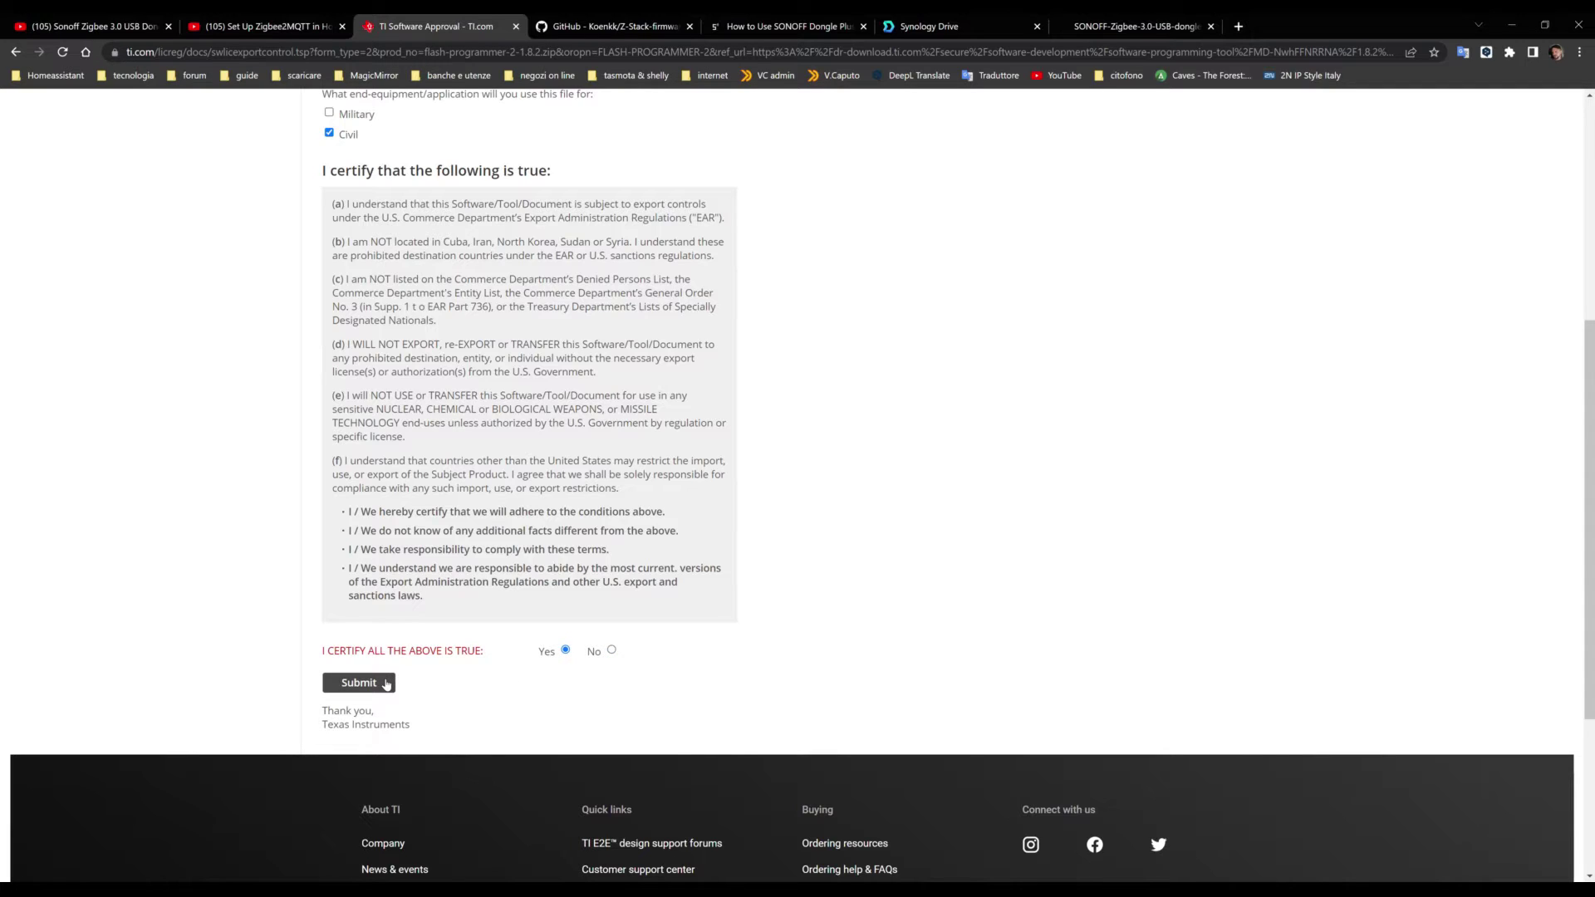
left_click(386, 683)
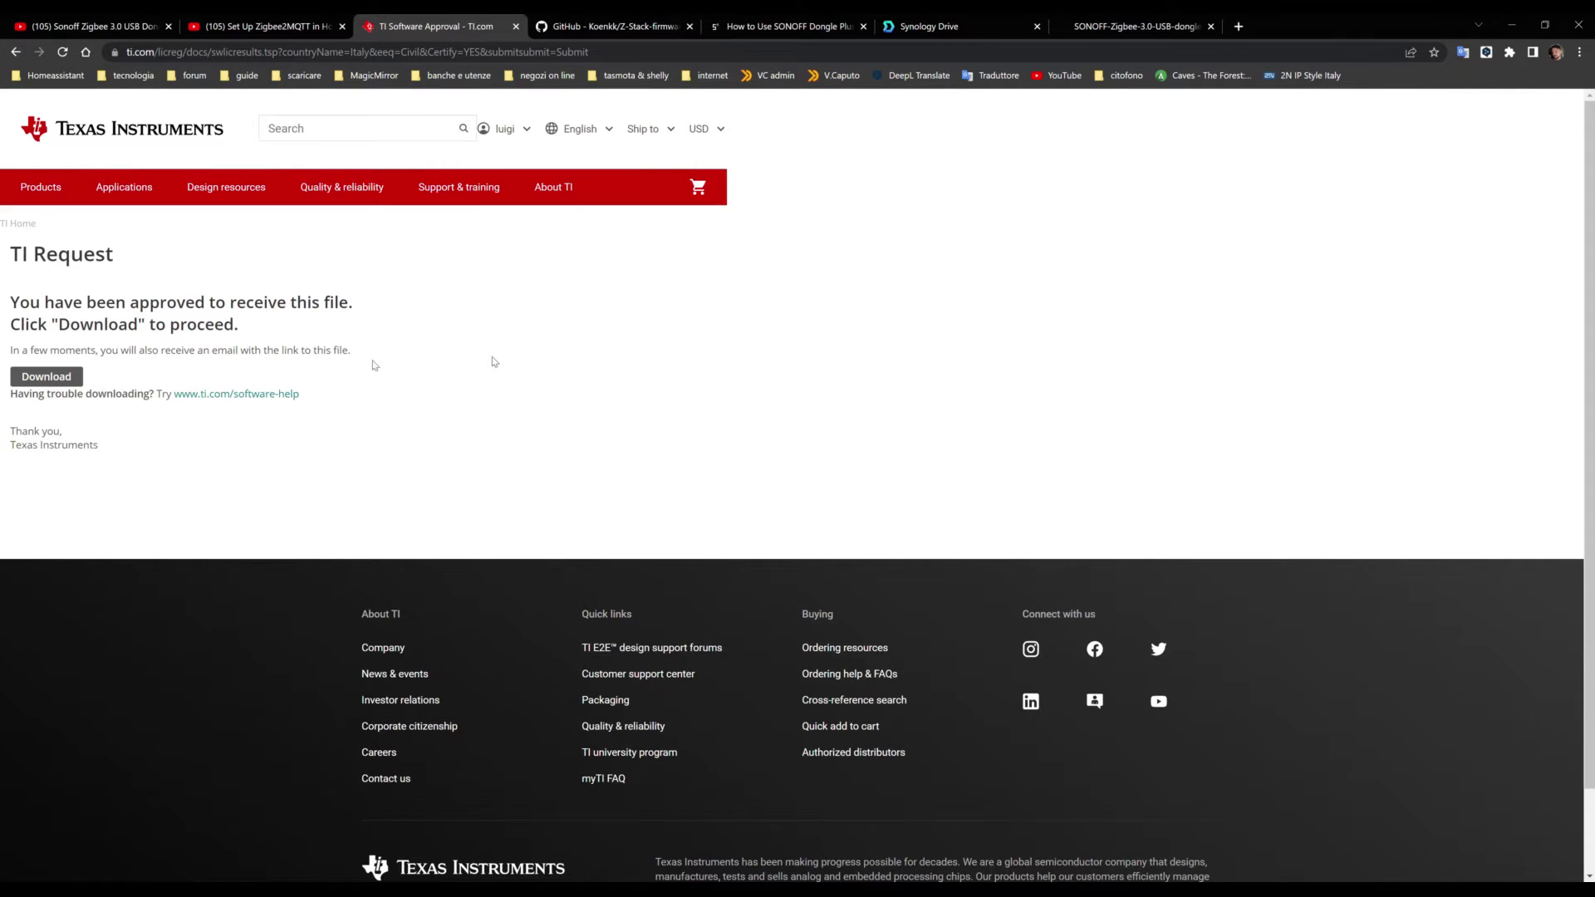
left_click(47, 377)
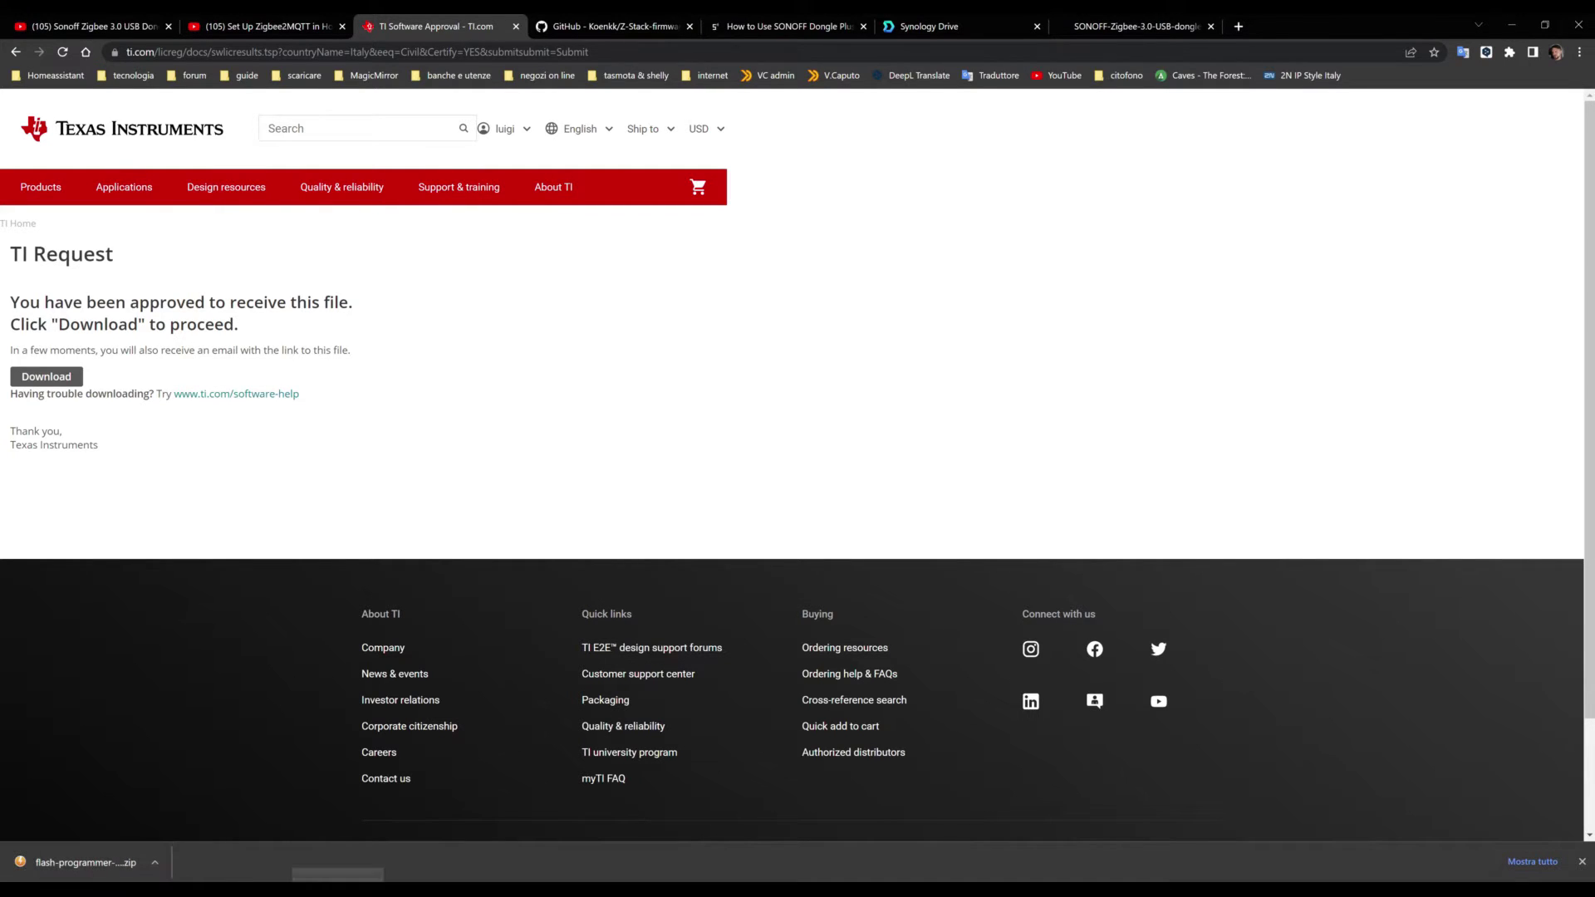
Step: Switch to File Explorer and go up from the CP210x drivers folder to the Download folder
key("alt+Tab")
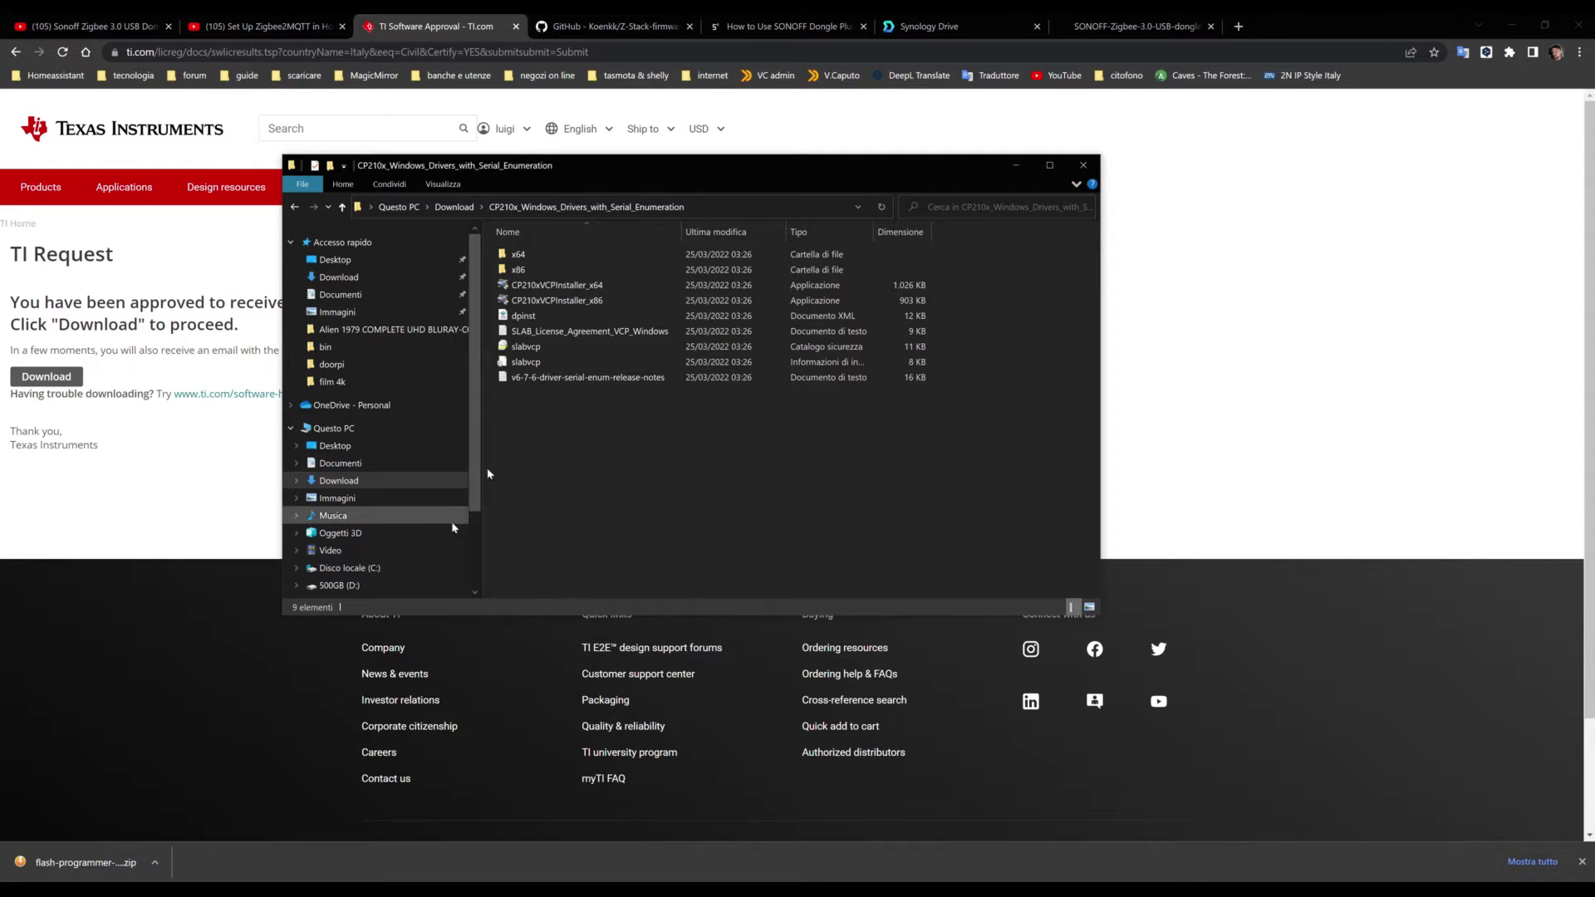
left_click(342, 207)
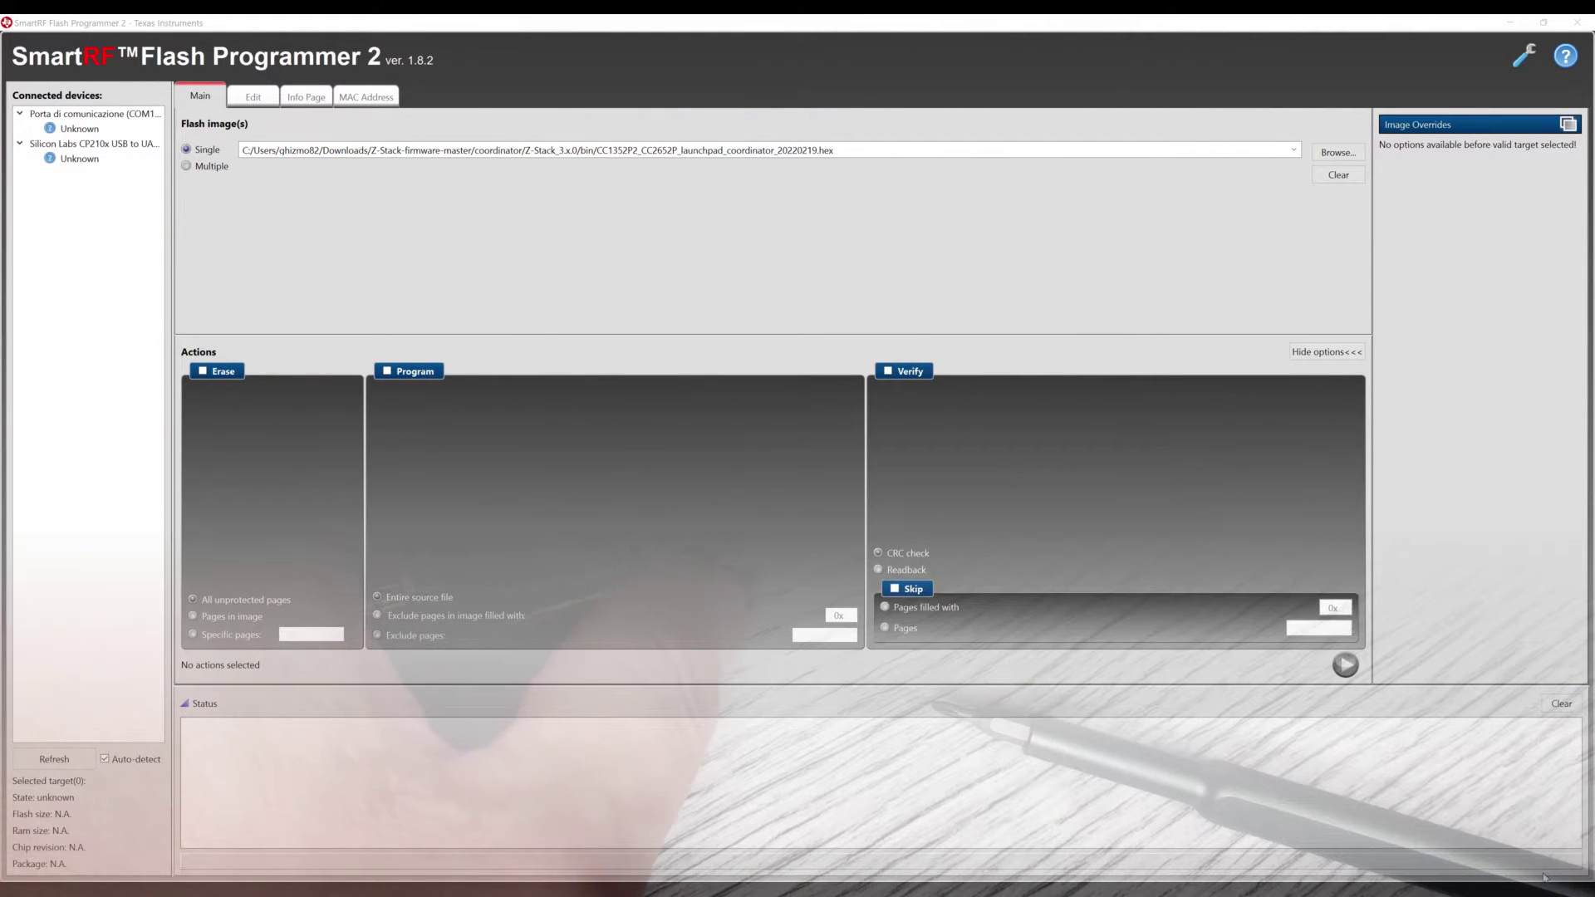
Step: In SmartRF Flash Programmer 2, try assigning CC2652P to the Silicon Labs CP210x device and refresh the connected devices
left_click(80, 160)
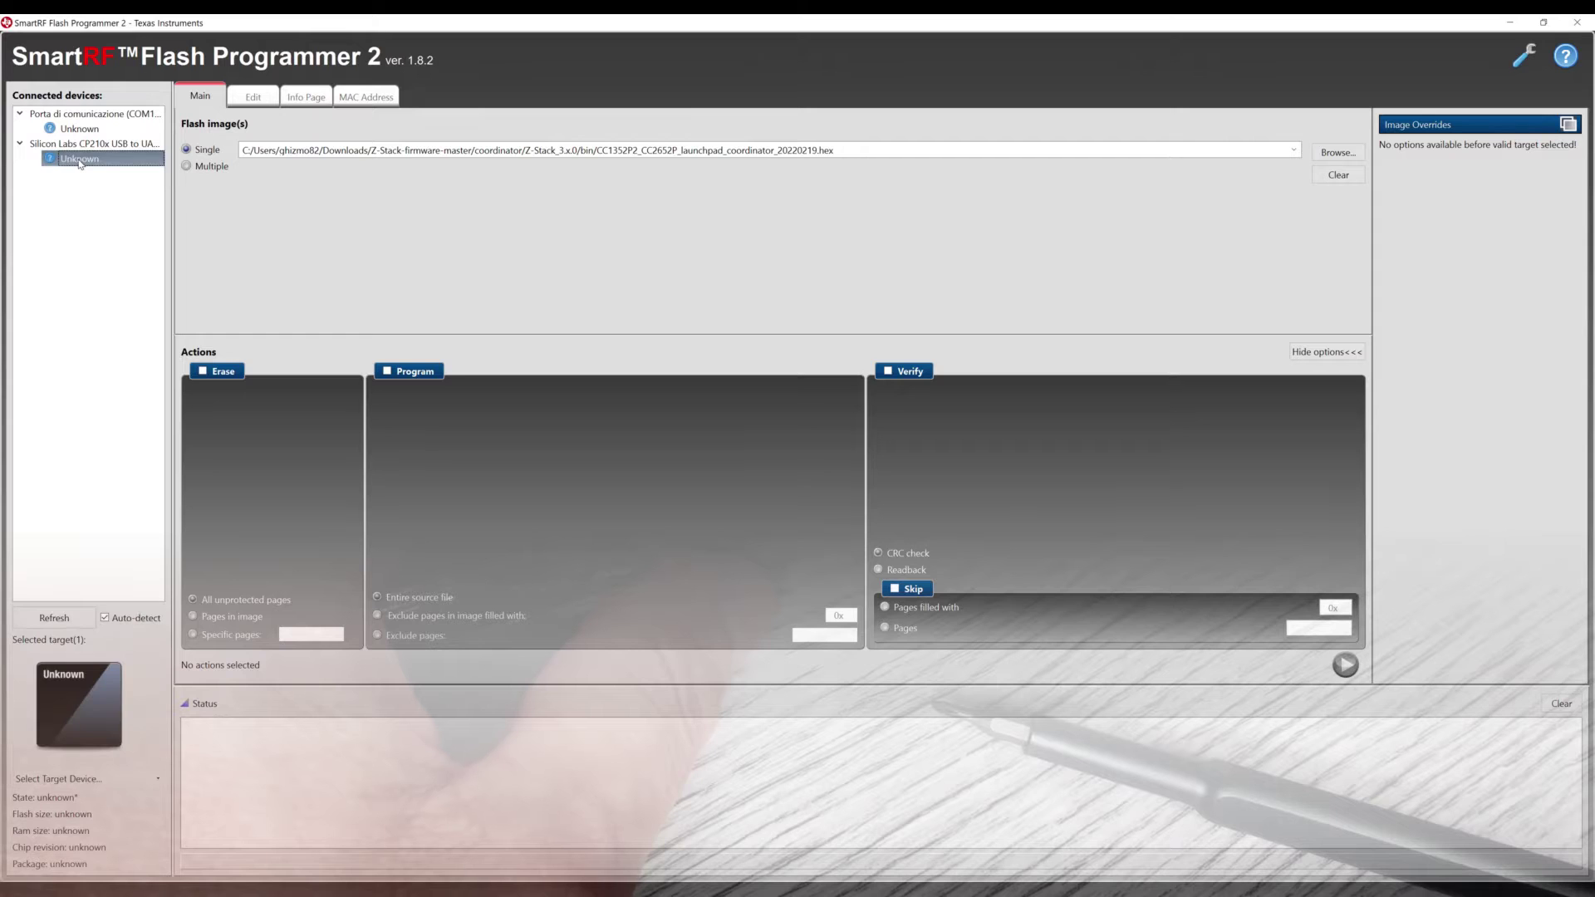
left_click(72, 780)
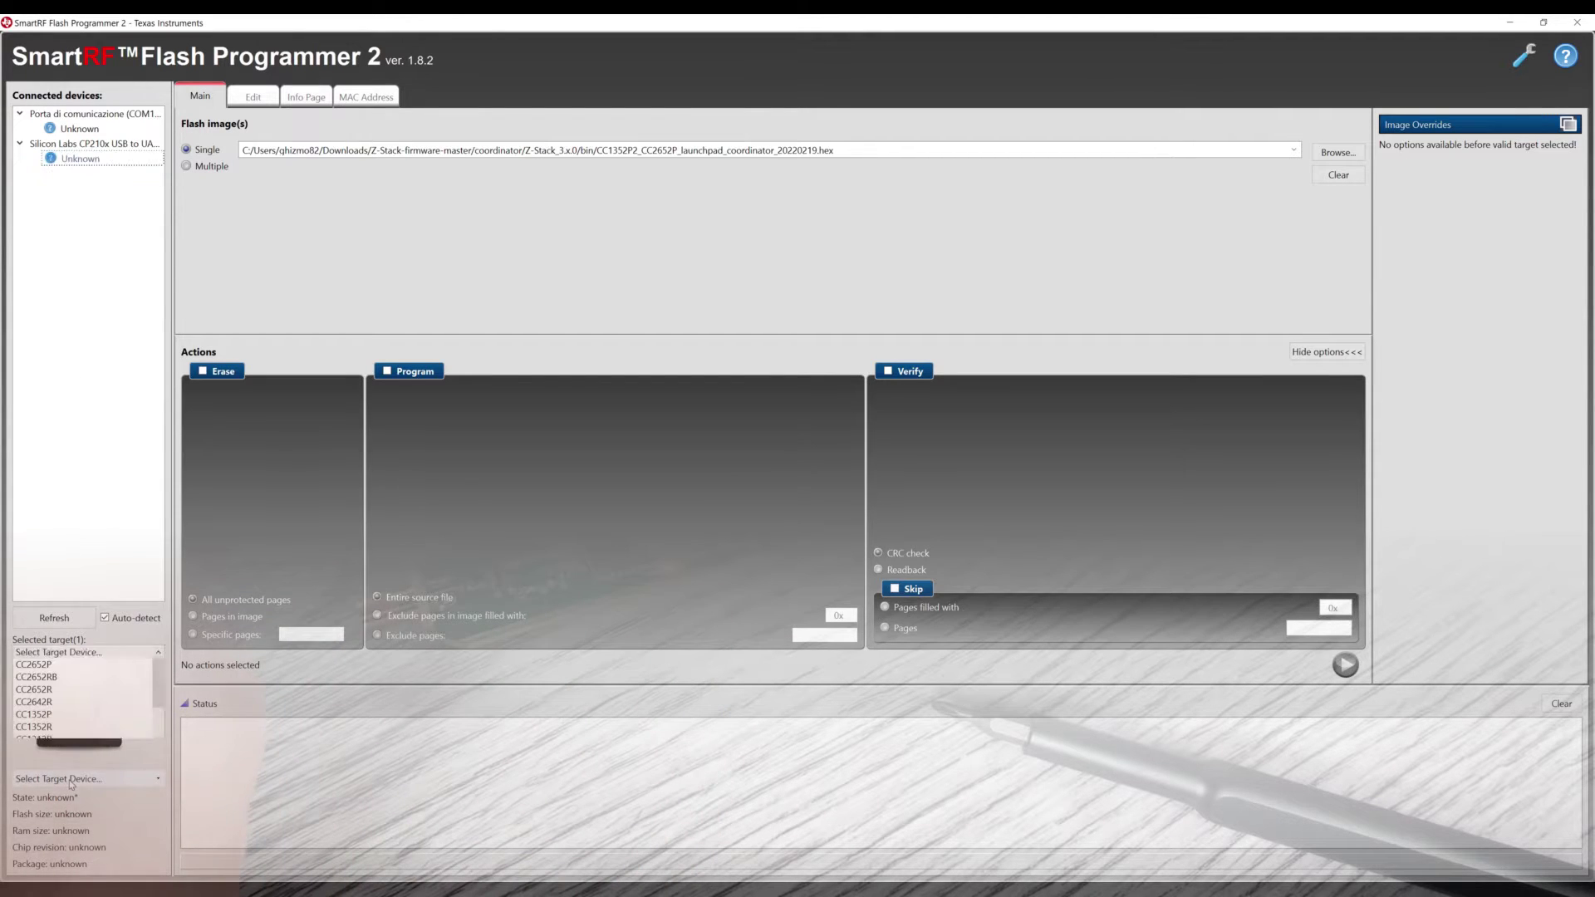
left_click(62, 665)
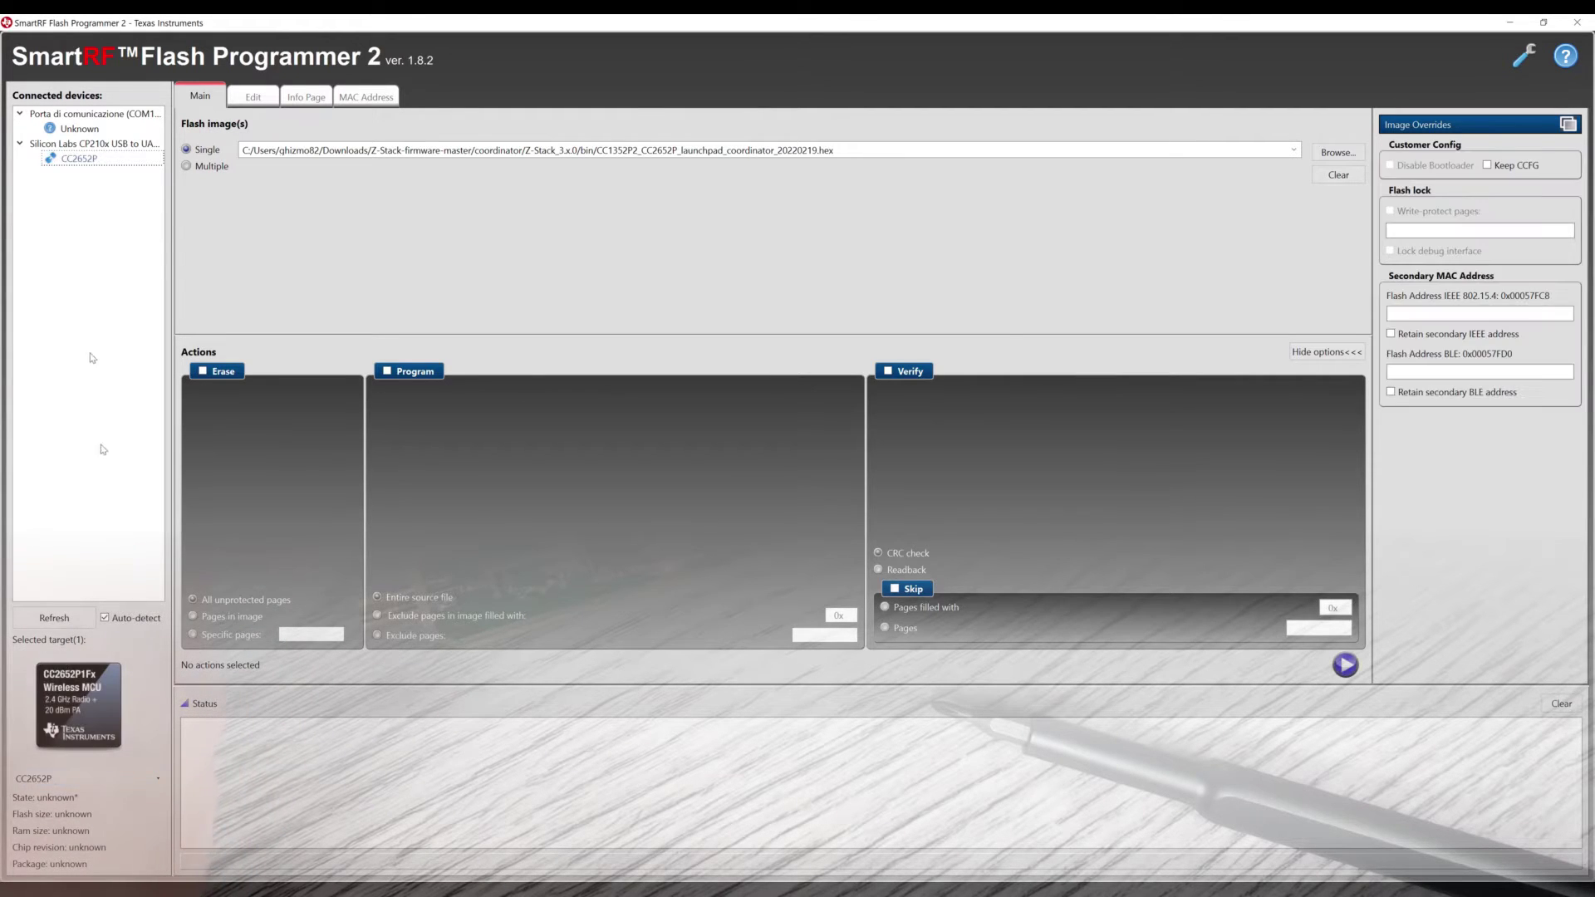
left_click(73, 615)
left_click(96, 146)
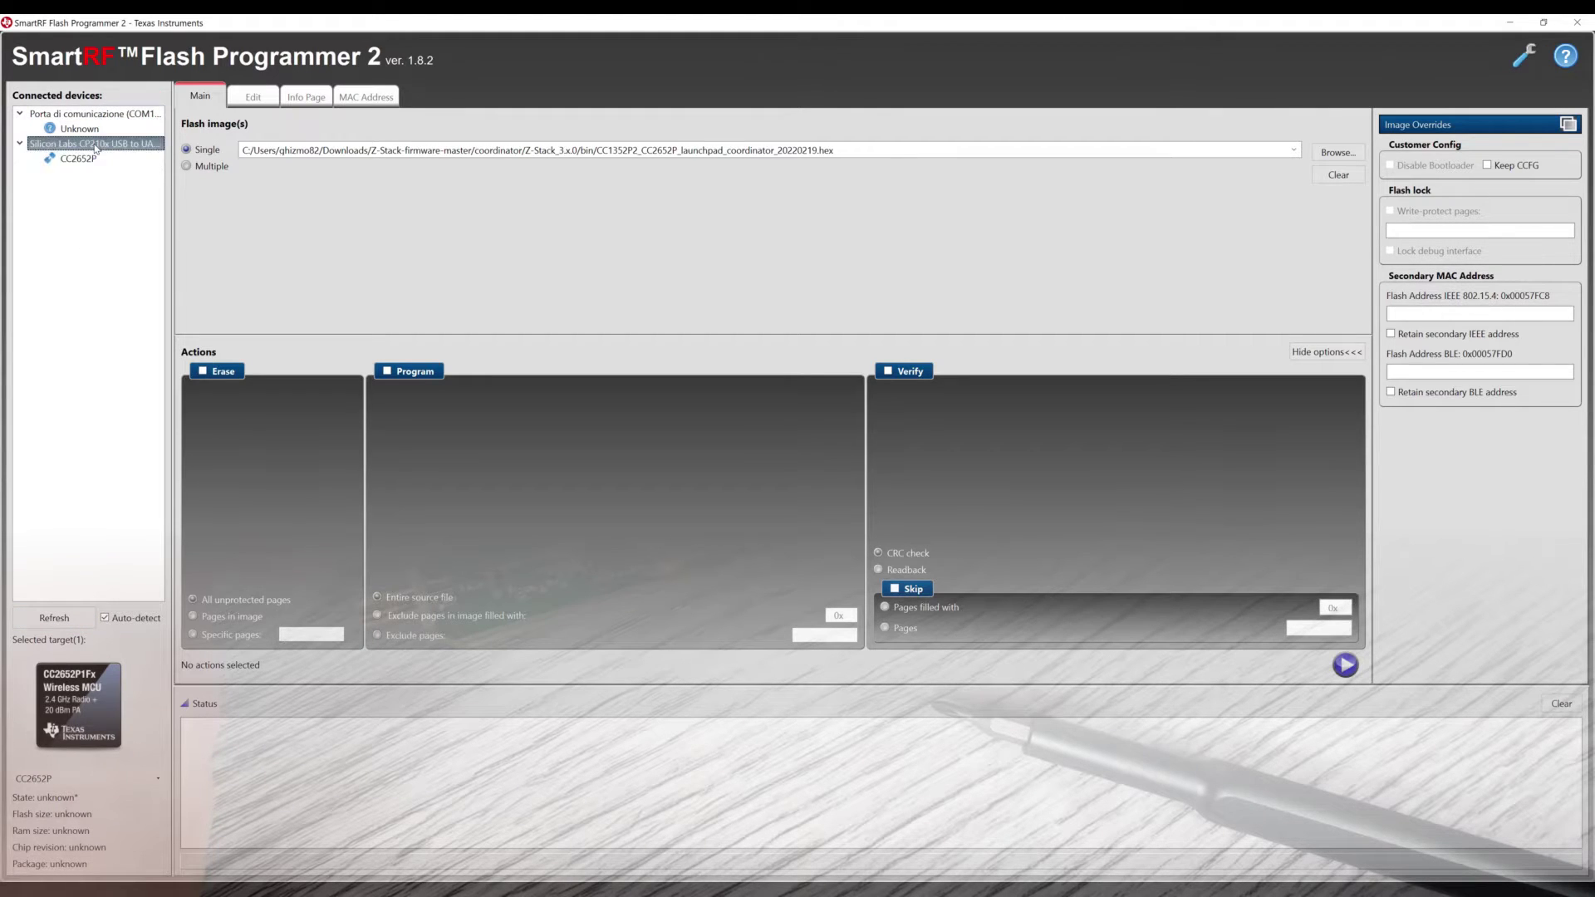
left_click(56, 636)
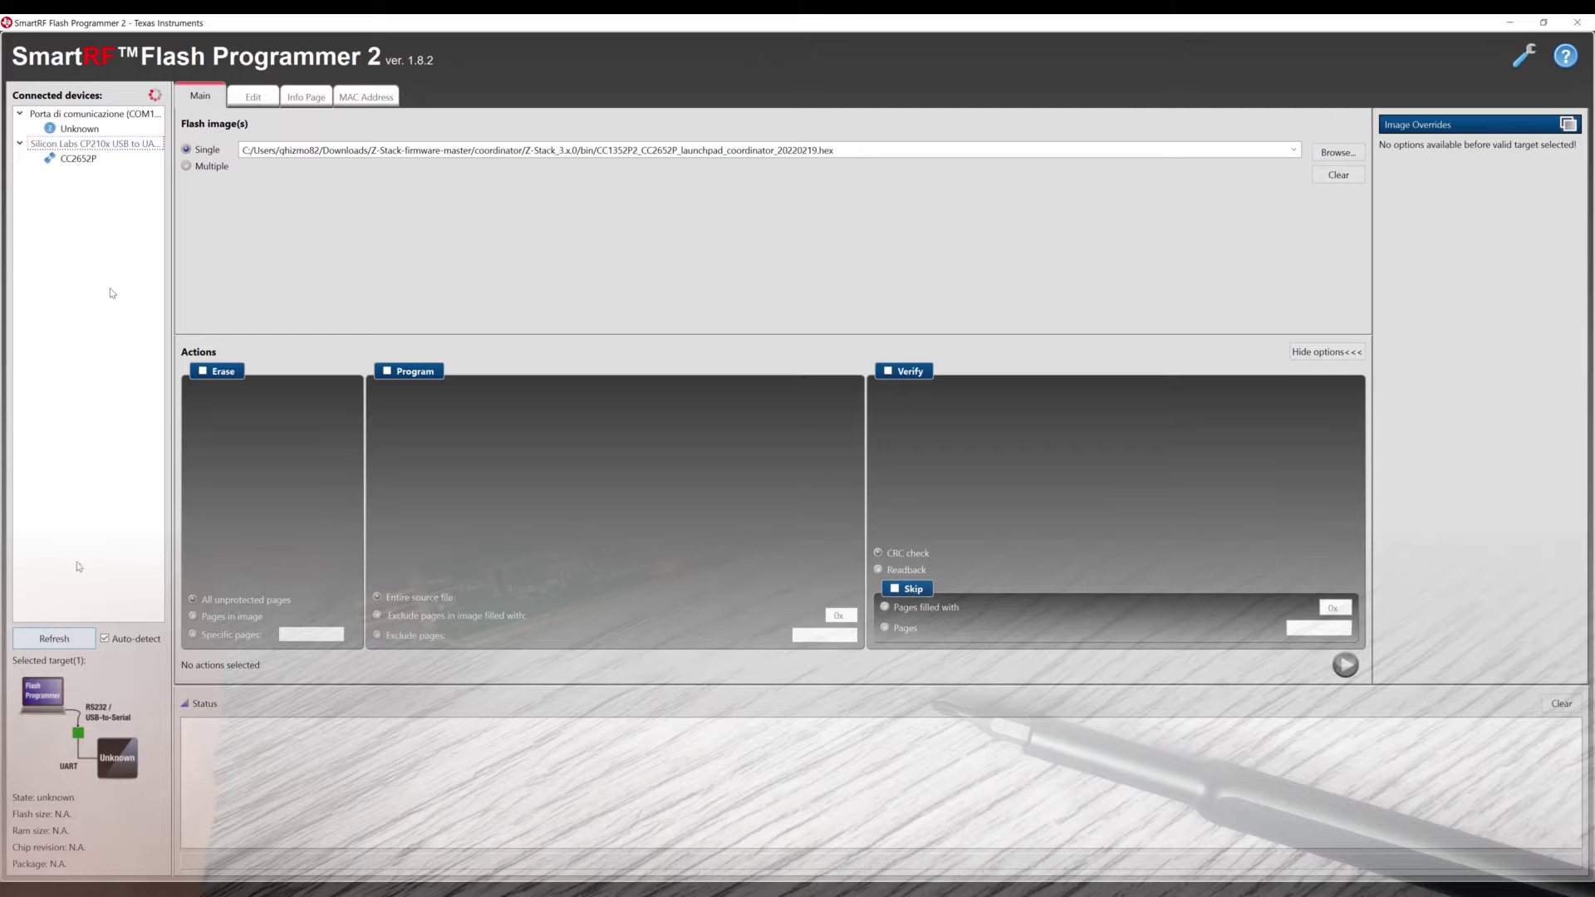
Step: Select the unknown device under Silicon Labs CP210x USB to UART and set its target device to CC2652P
left_click(83, 158)
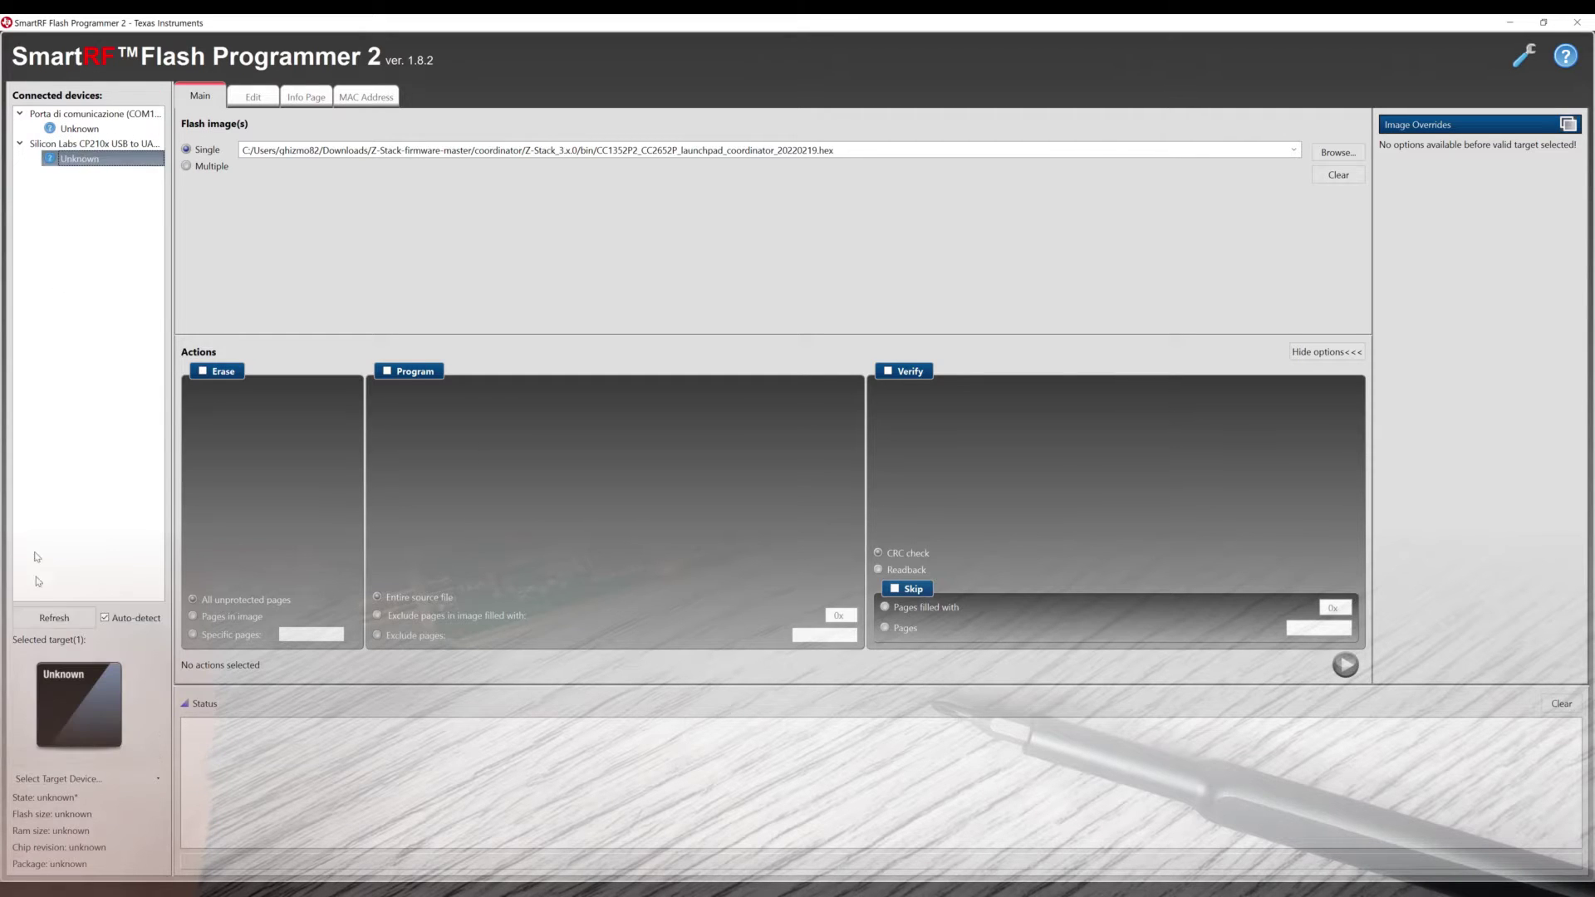
left_click(86, 780)
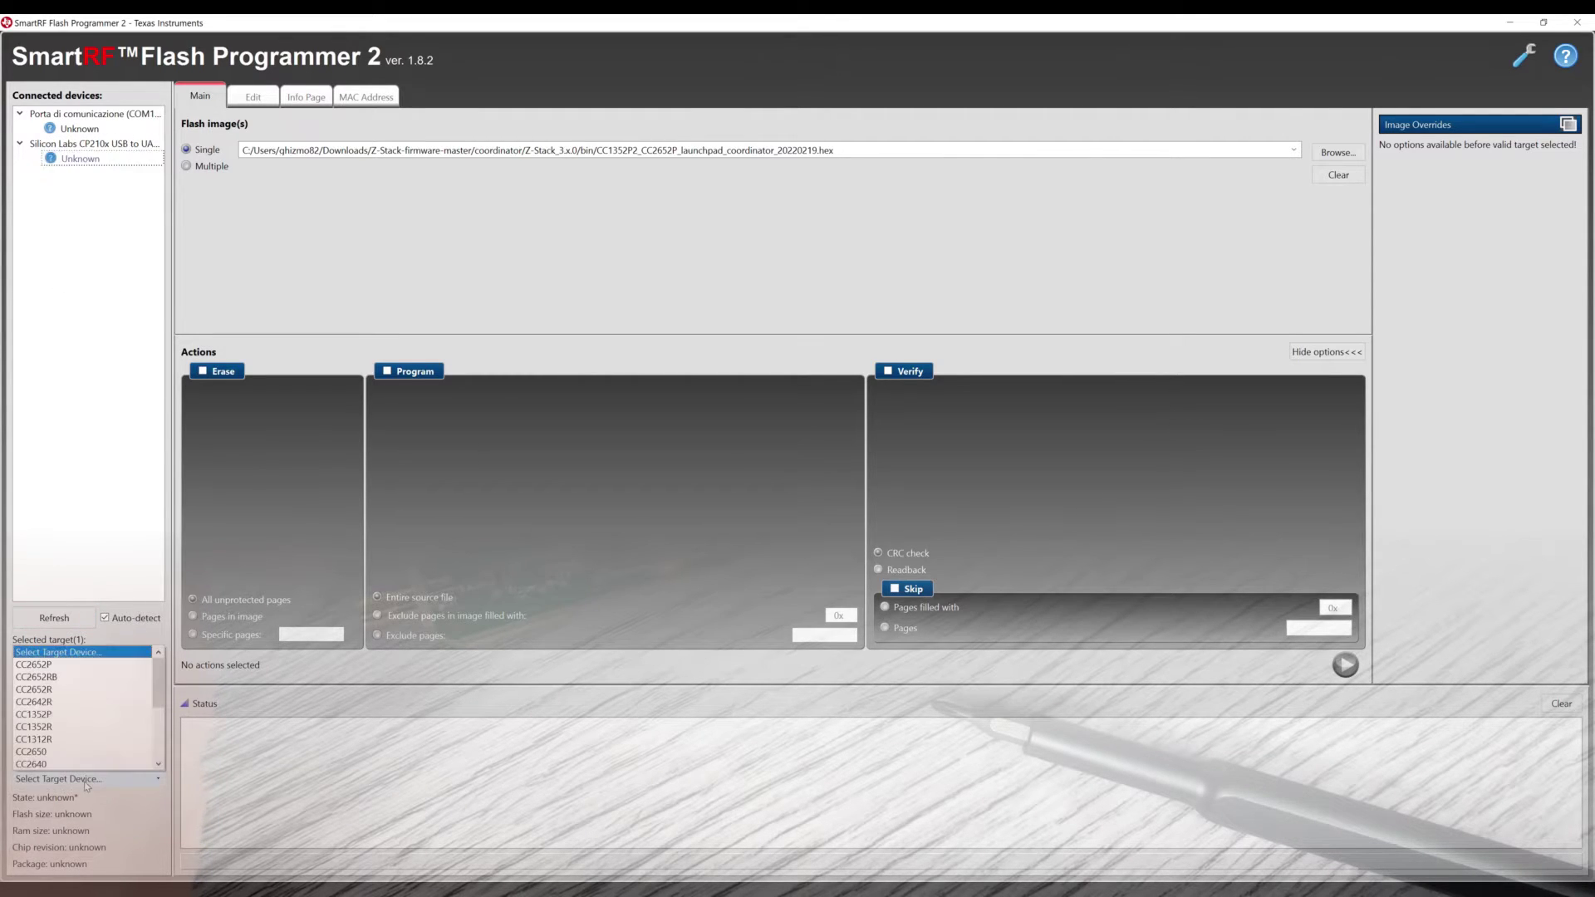
left_click(61, 665)
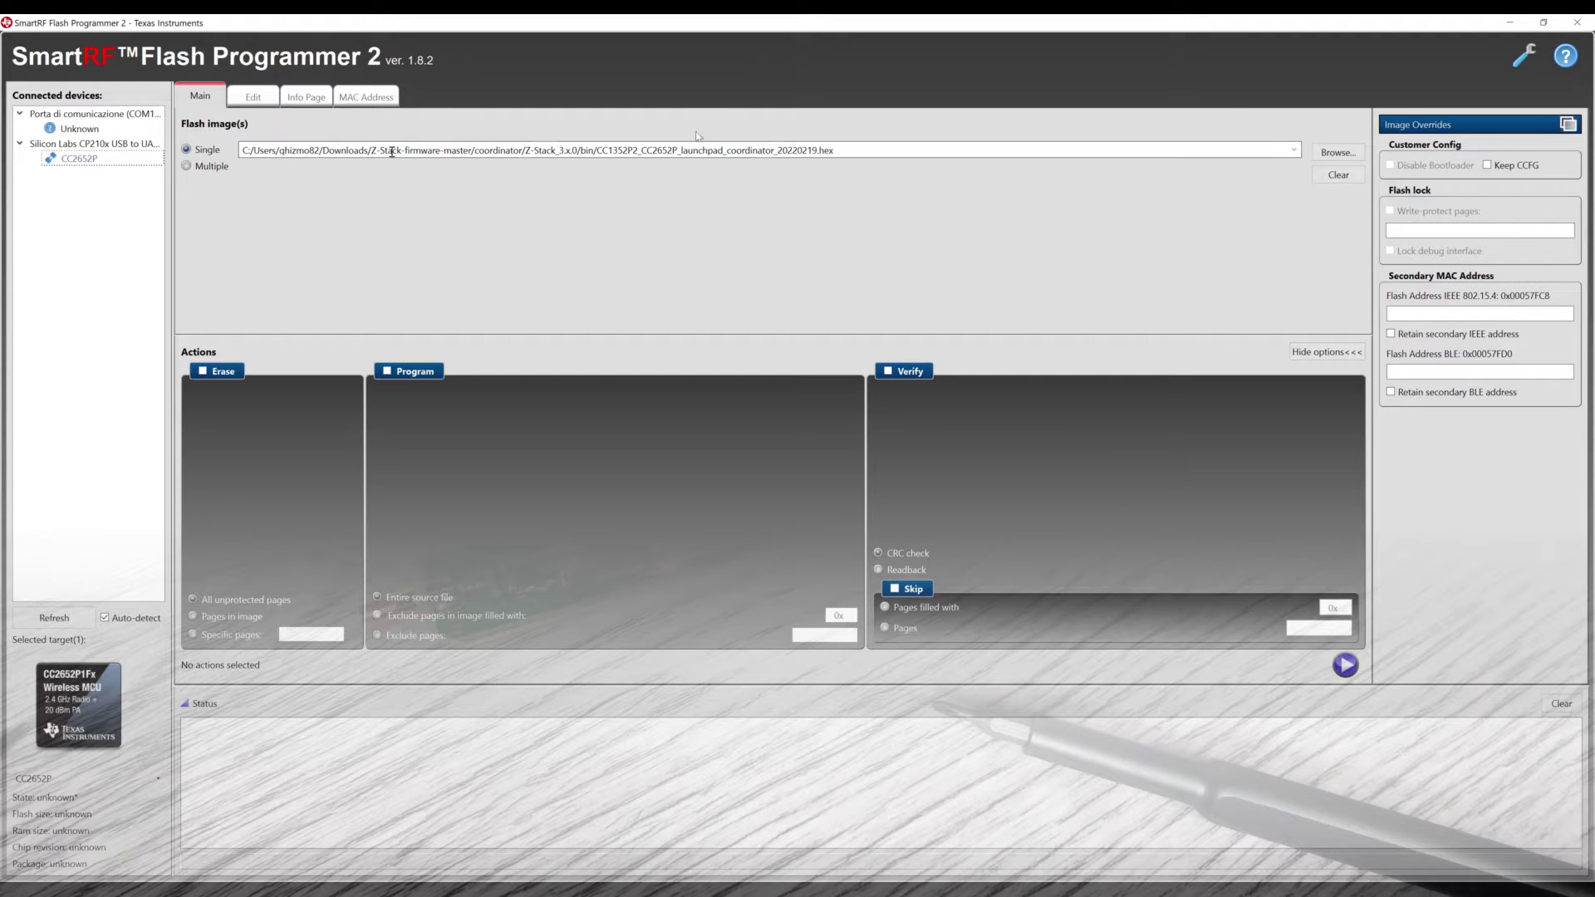
Step: Load CC1352P2_CC2652P_launchpad_coordinator_20220219.hex from the Z-Stack_3.x.0 bin folder as the single flash image
left_click(1346, 154)
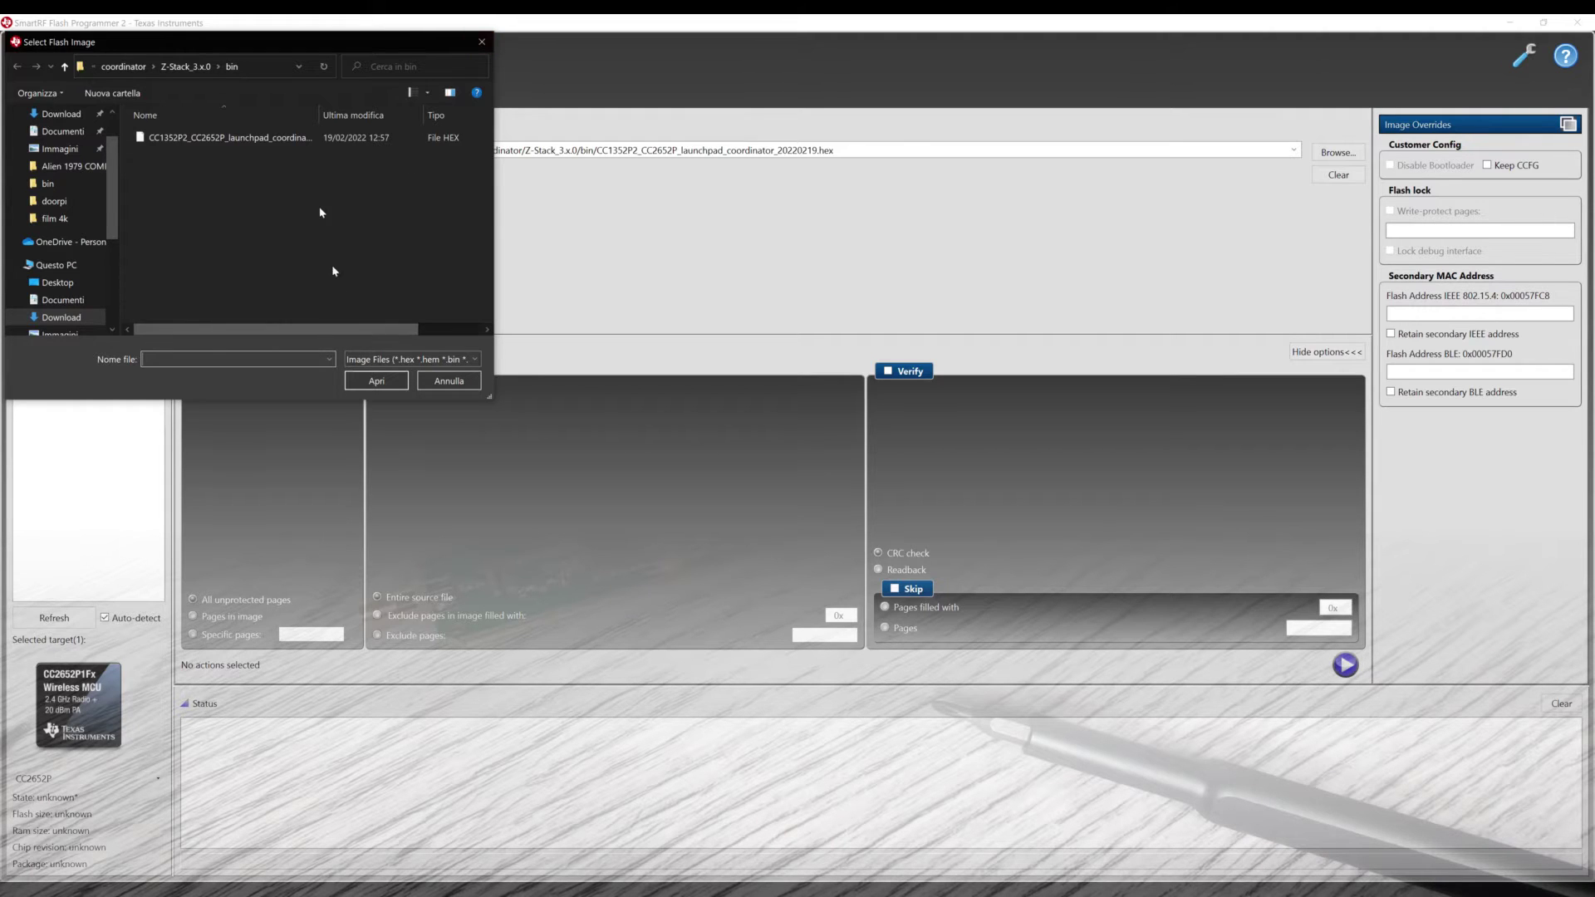
left_click(300, 139)
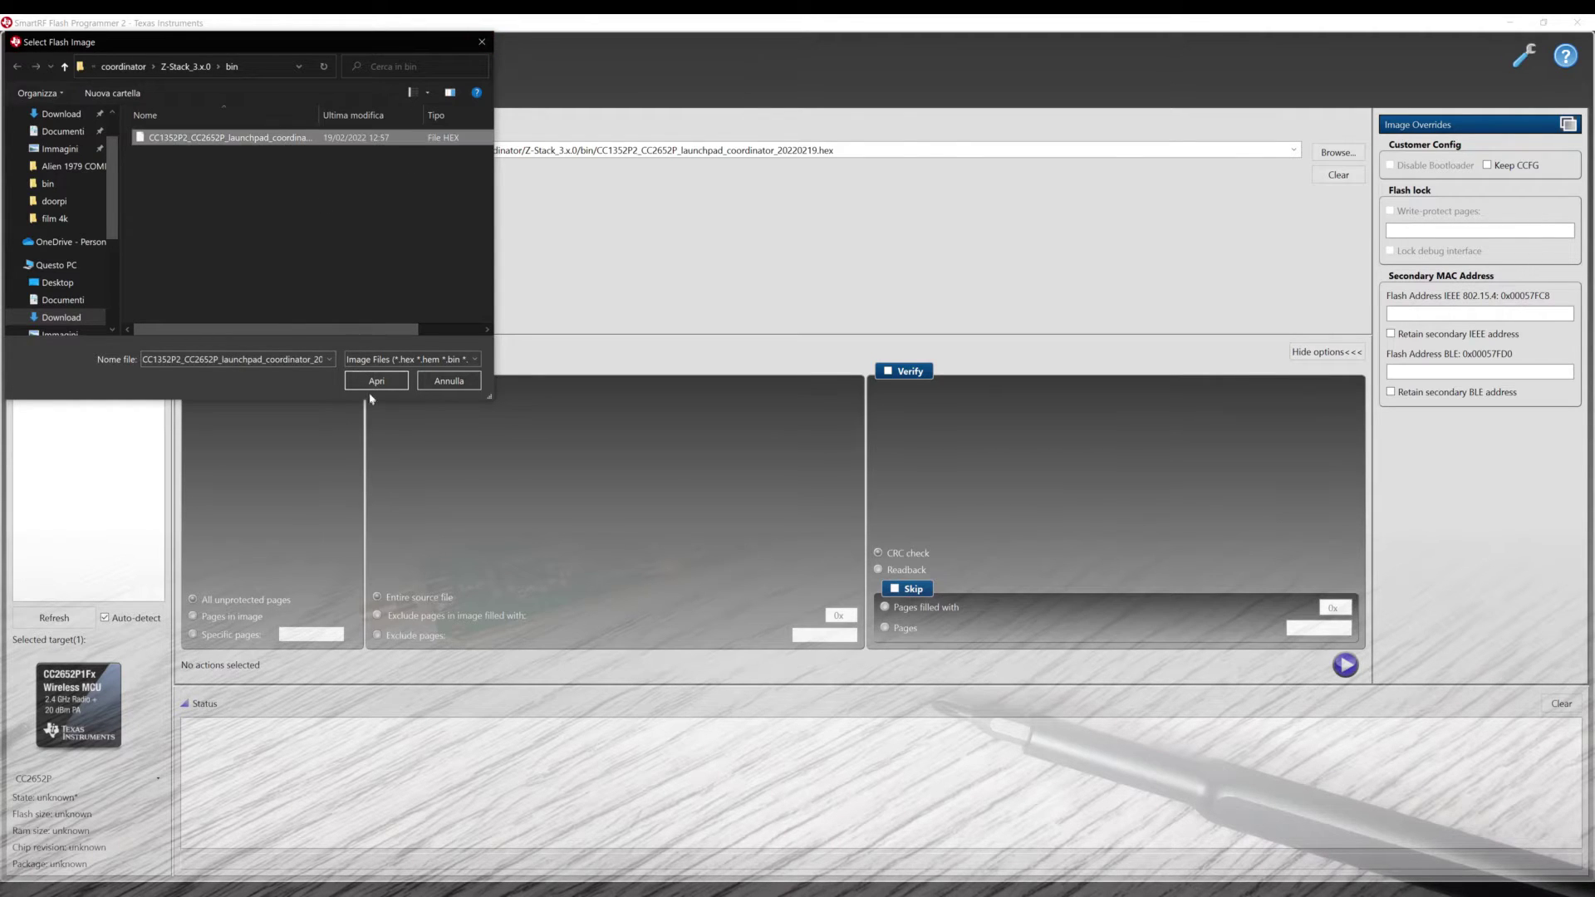
left_click(377, 380)
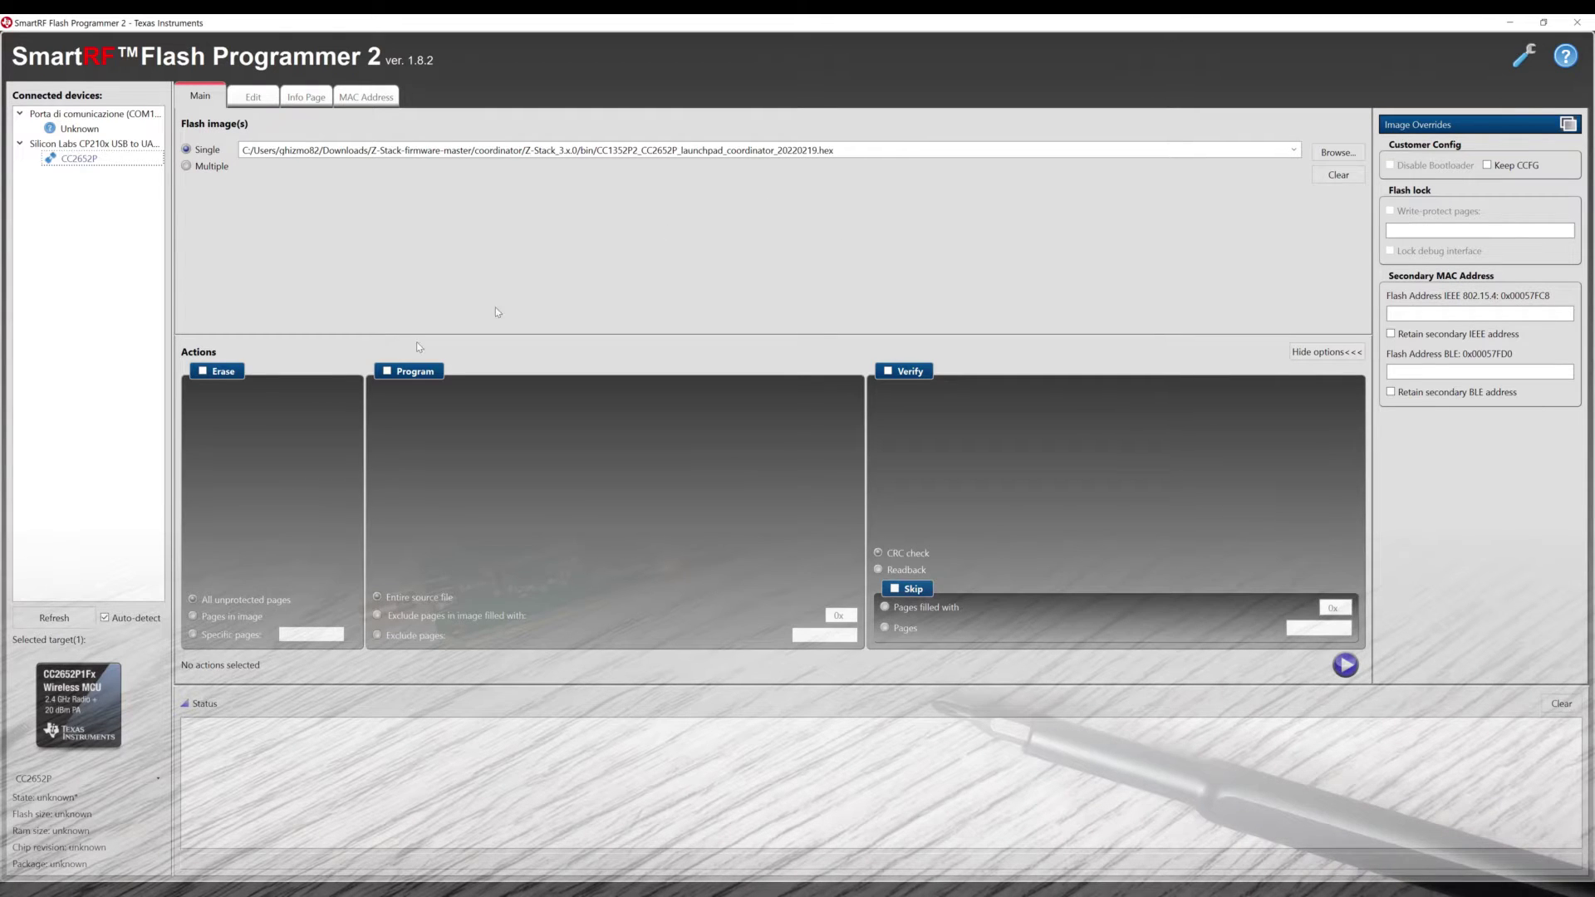
Step: Enable the Erase, Program and Verify actions and start flashing the CC2652P
left_click(205, 373)
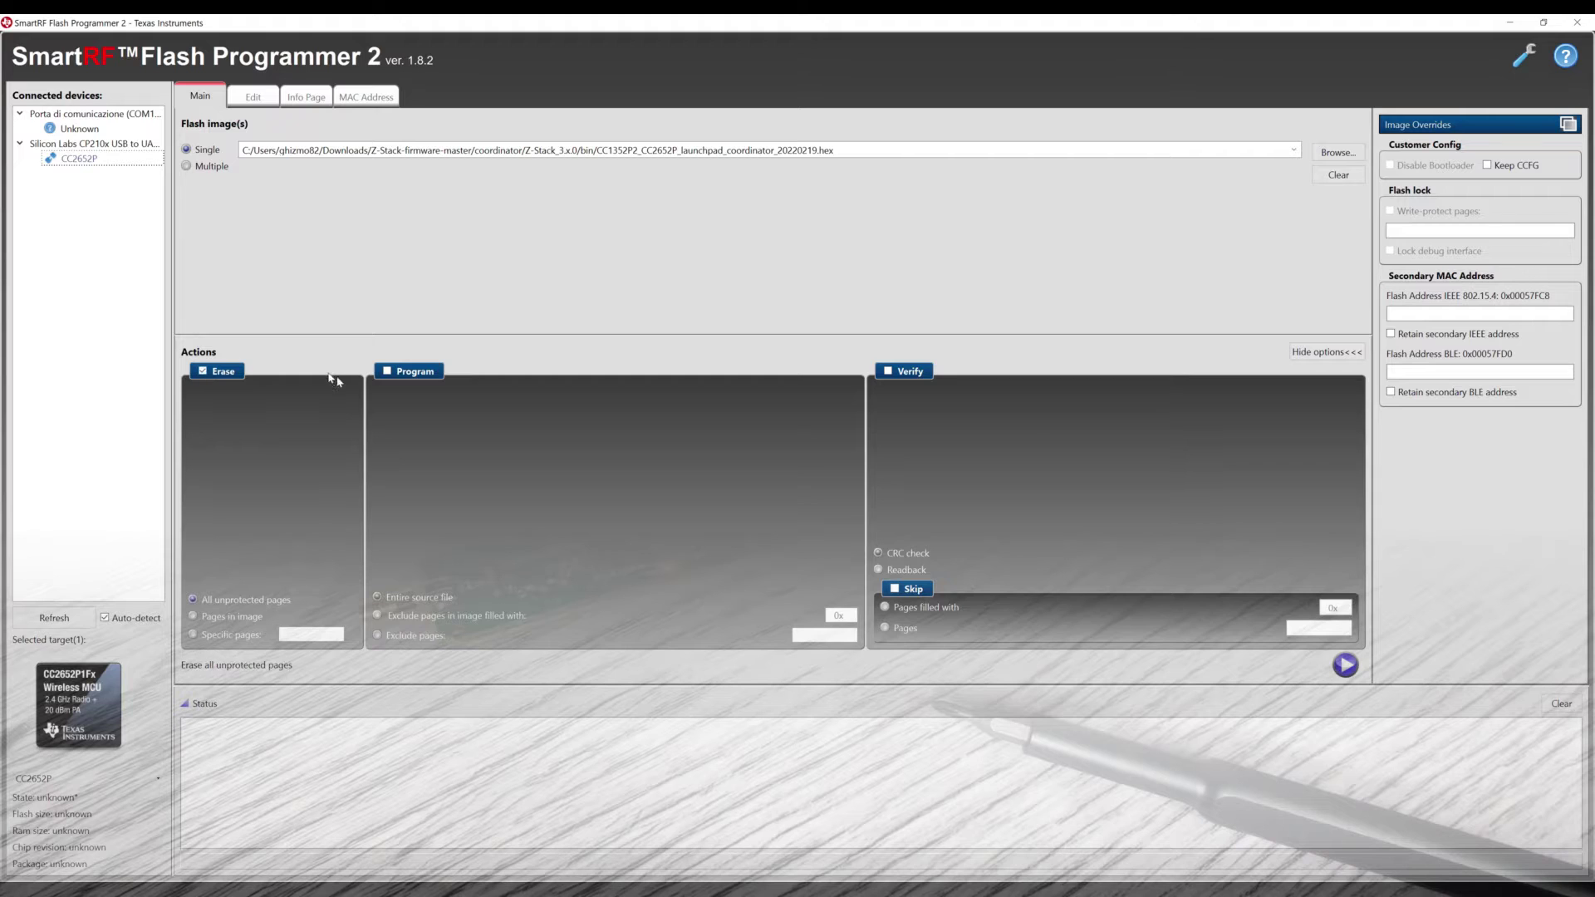
left_click(388, 373)
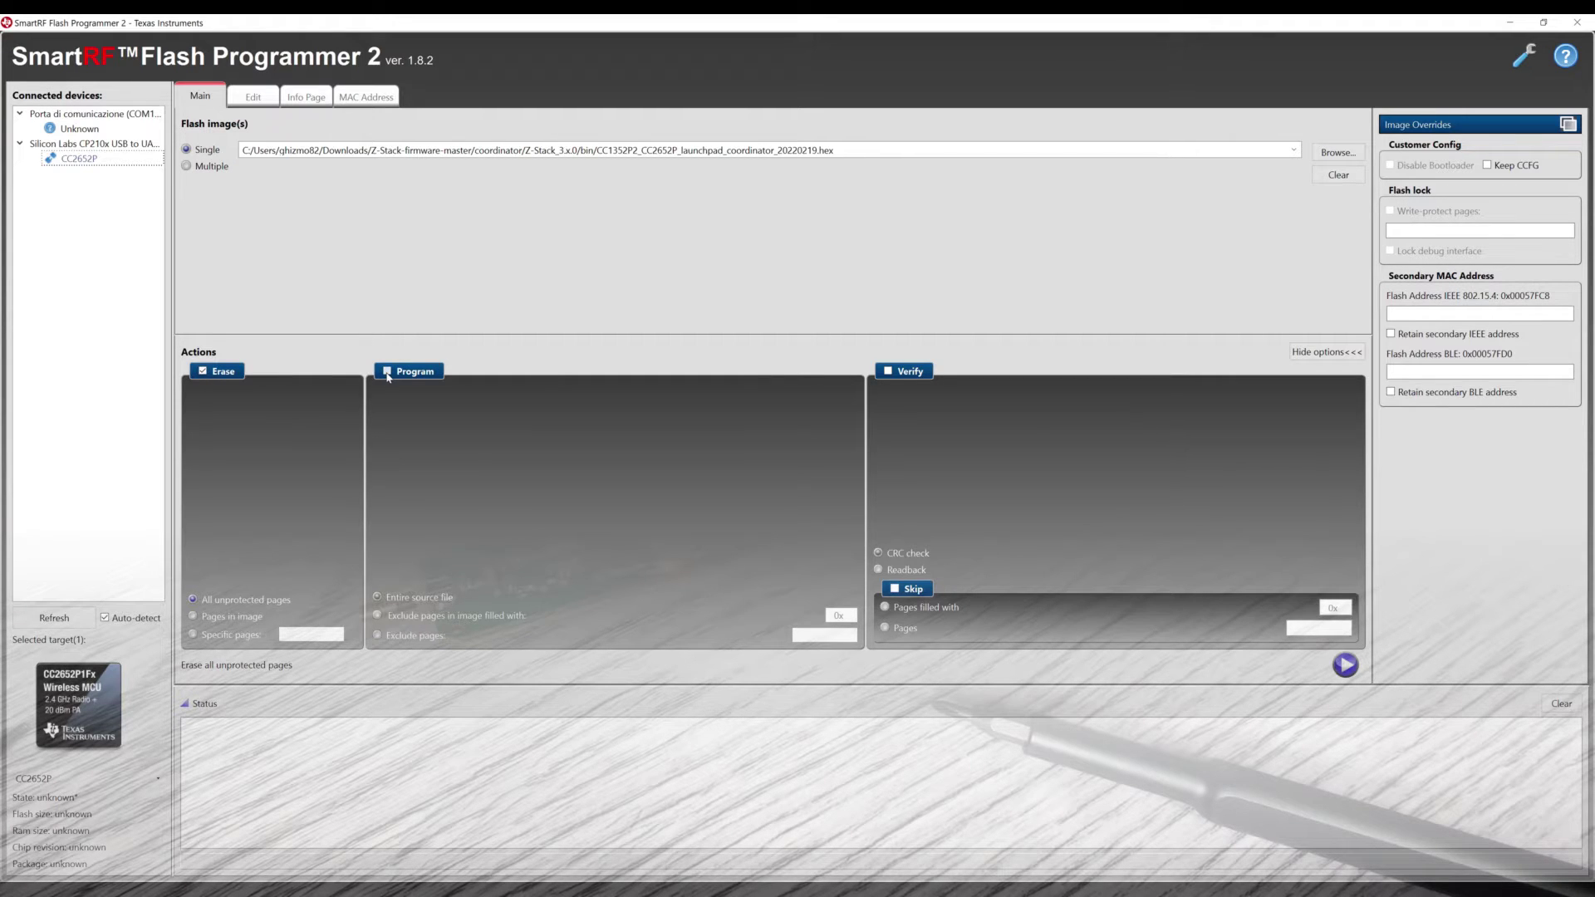
left_click(889, 372)
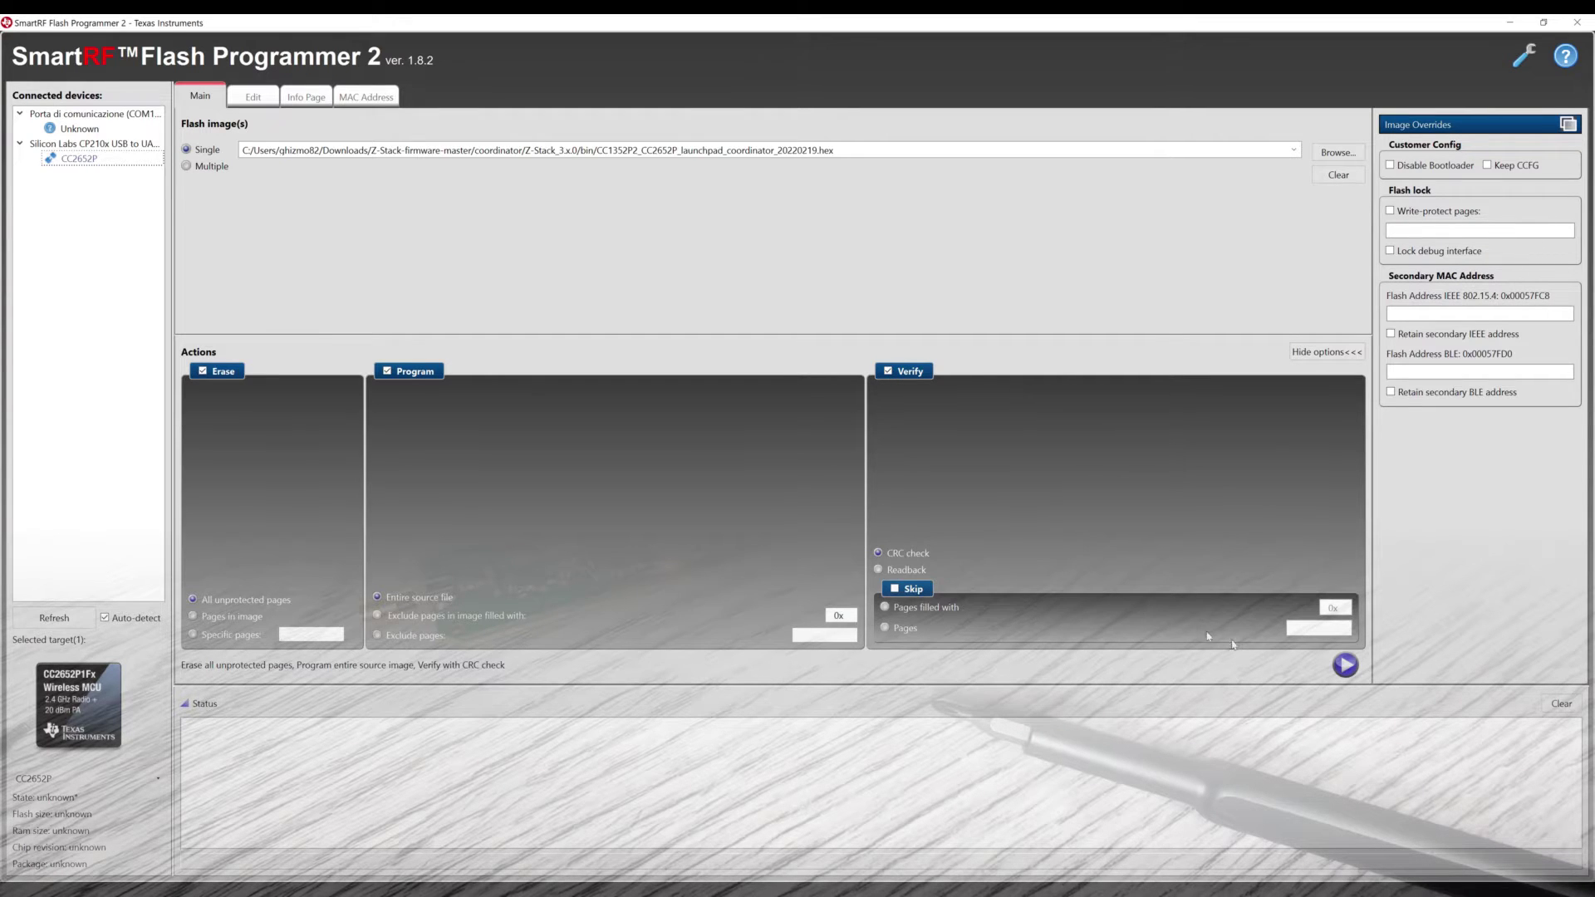
left_click(1343, 664)
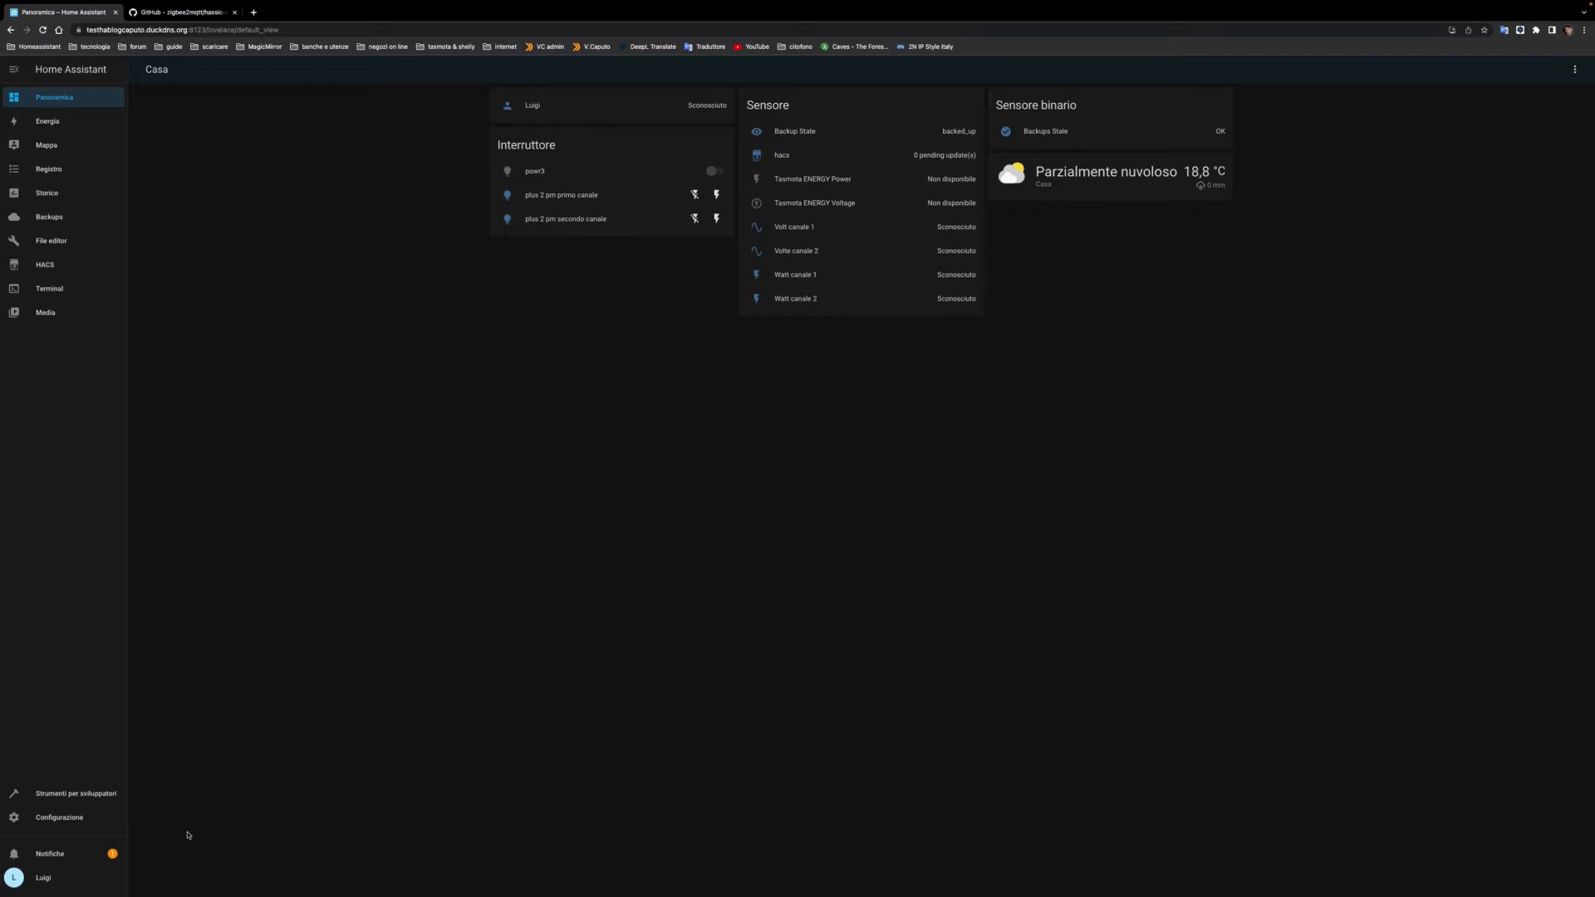
Step: In Home Assistant, follow the new-devices notification to the integrations page and look at the list of integrations available to add
left_click(105, 856)
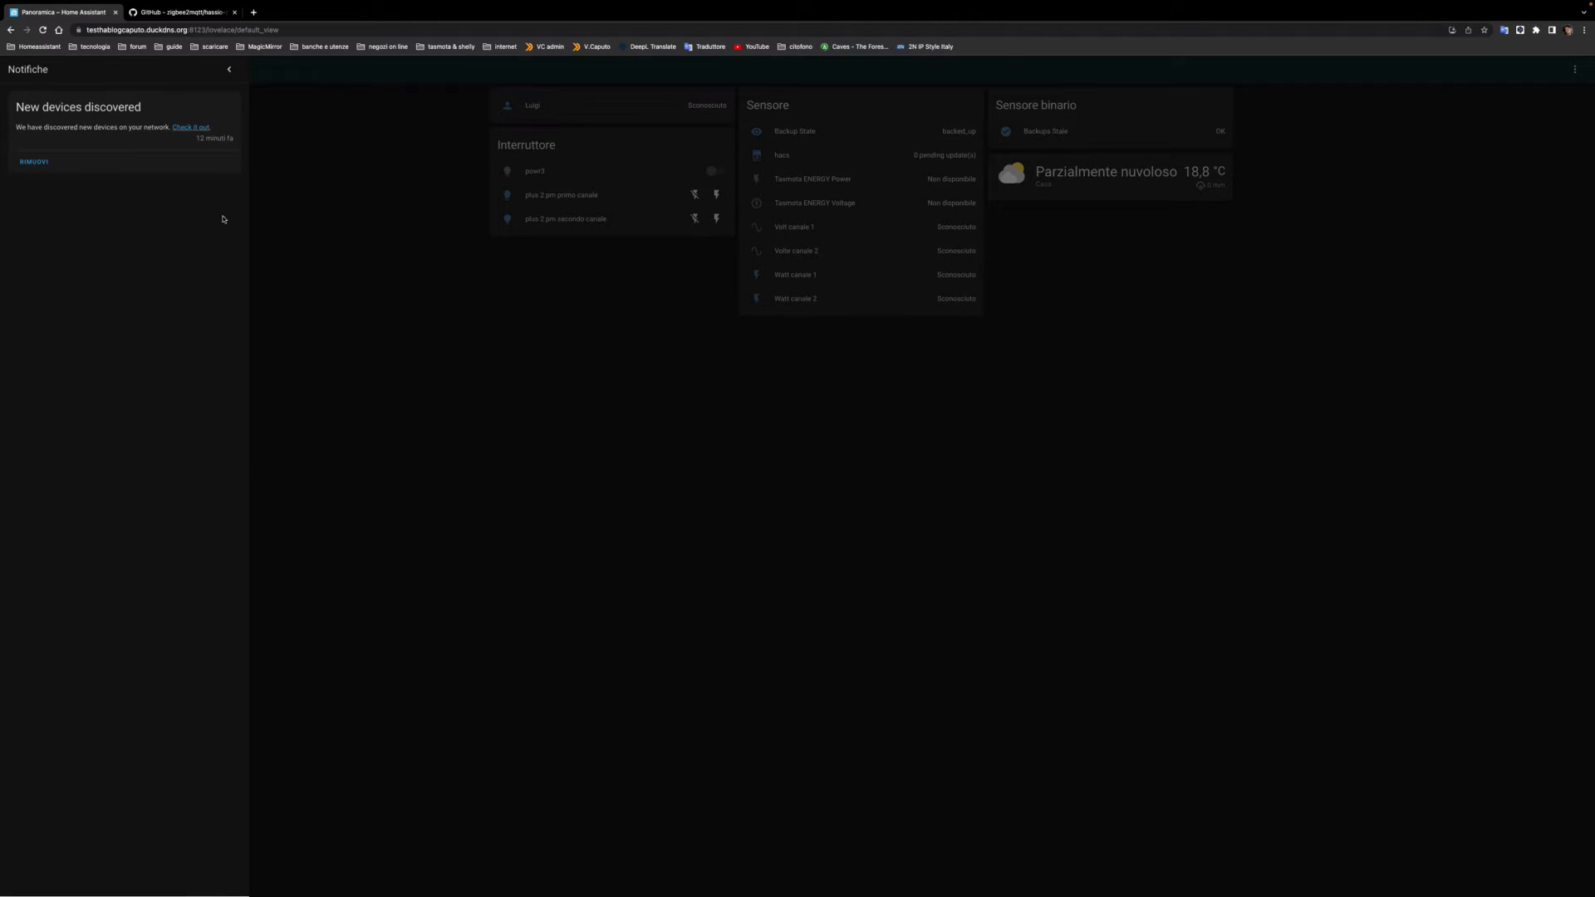
left_click(201, 128)
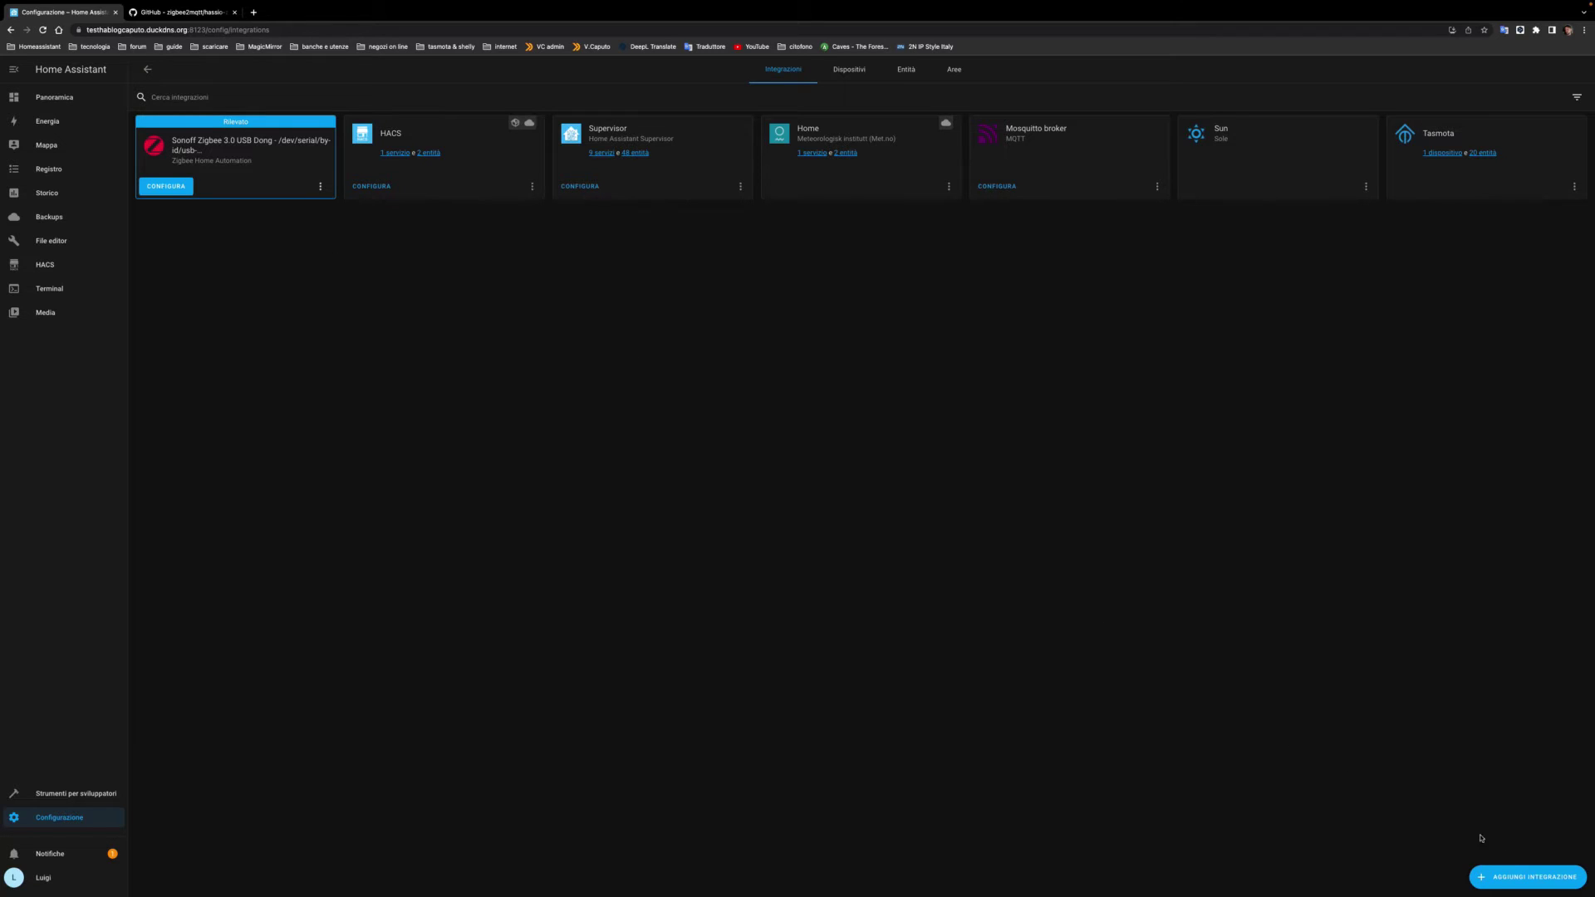
left_click(1503, 871)
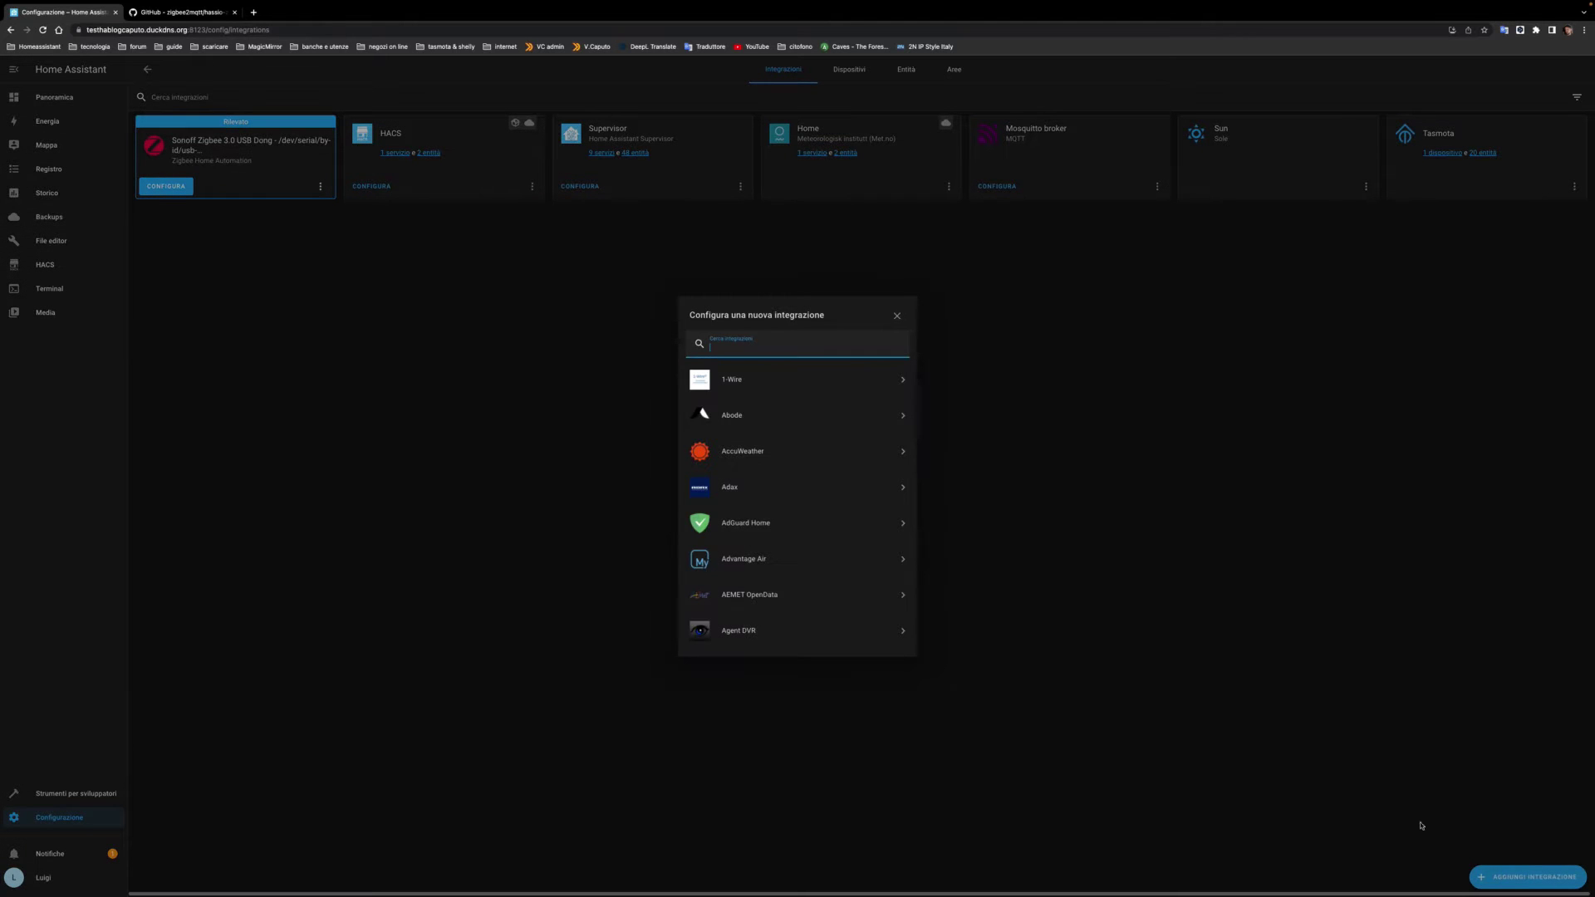
left_click(897, 315)
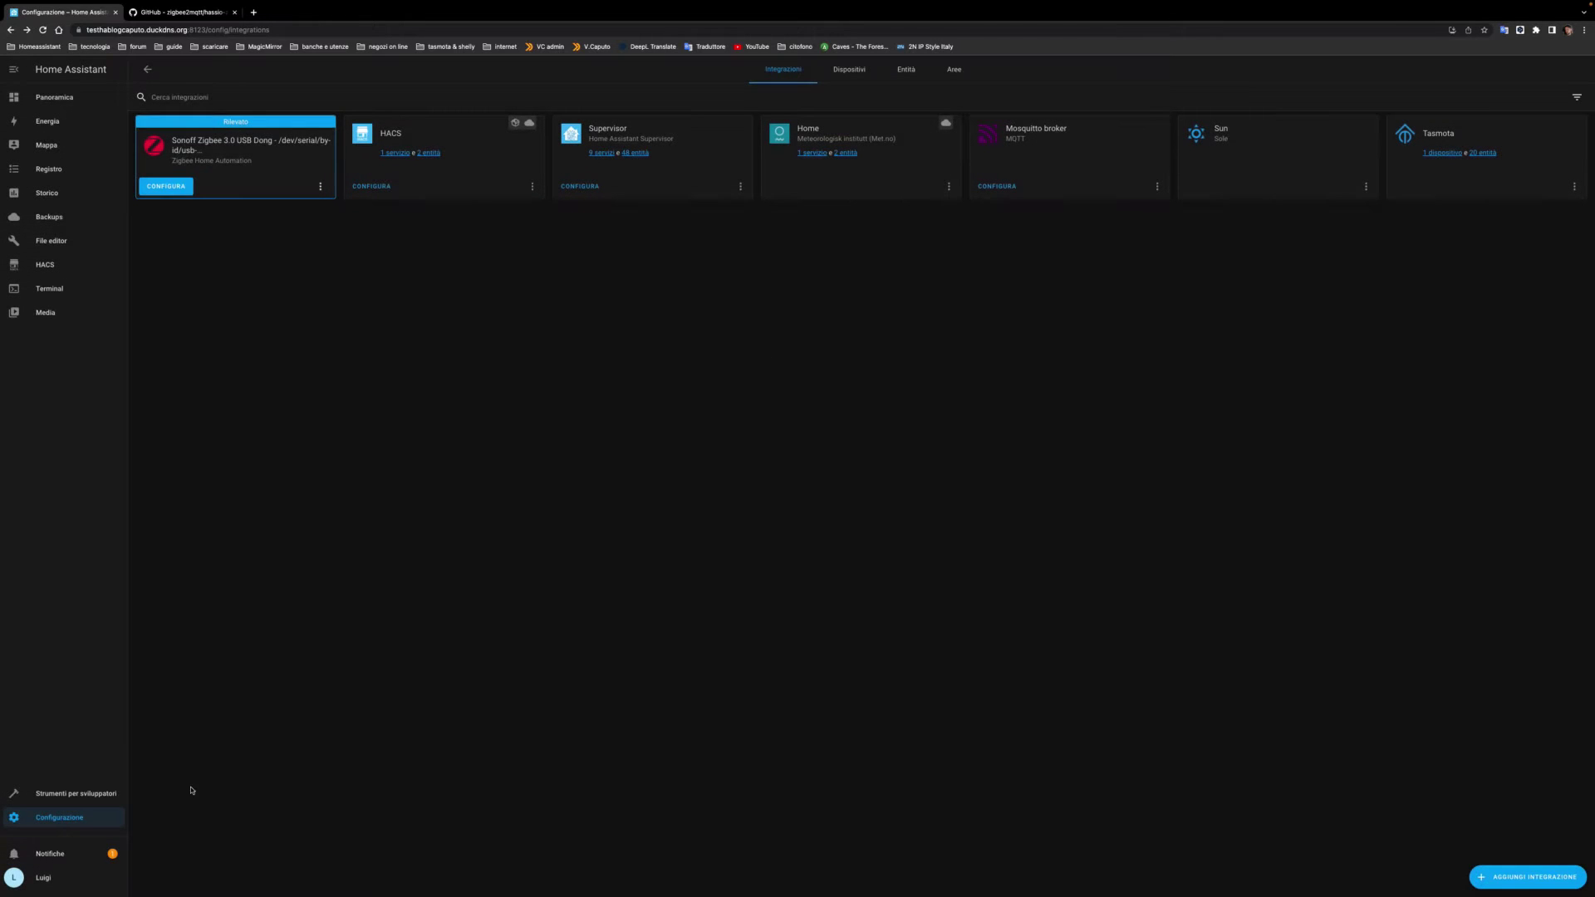
Step: From the configuration page, go to the add-ons, backup and Supervisor section and open the add-on store
left_click(94, 813)
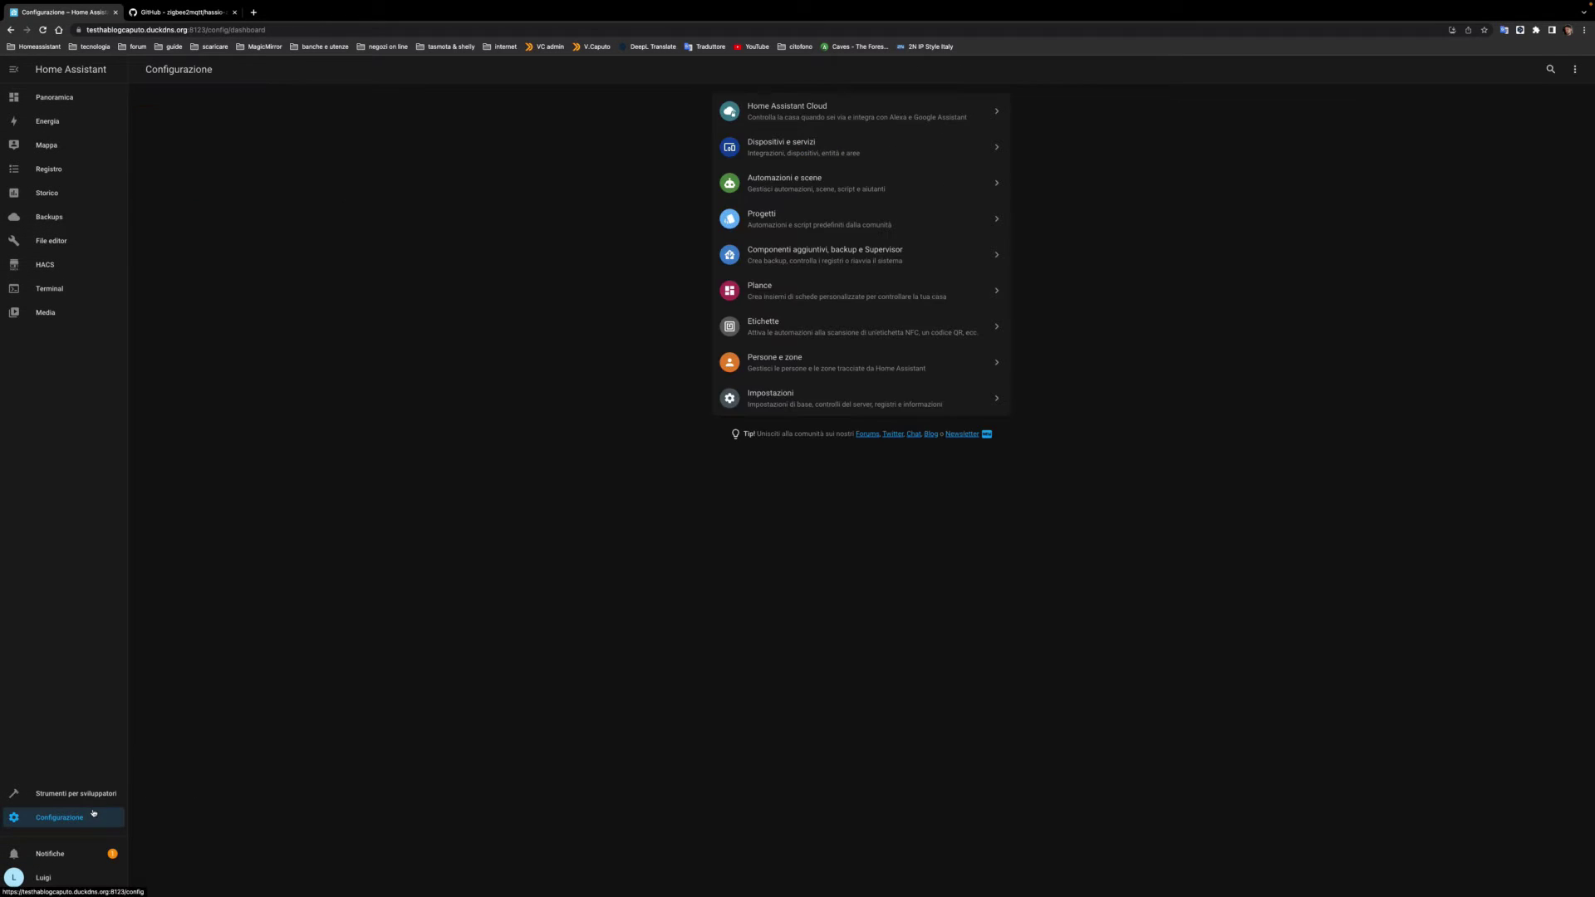
left_click(837, 254)
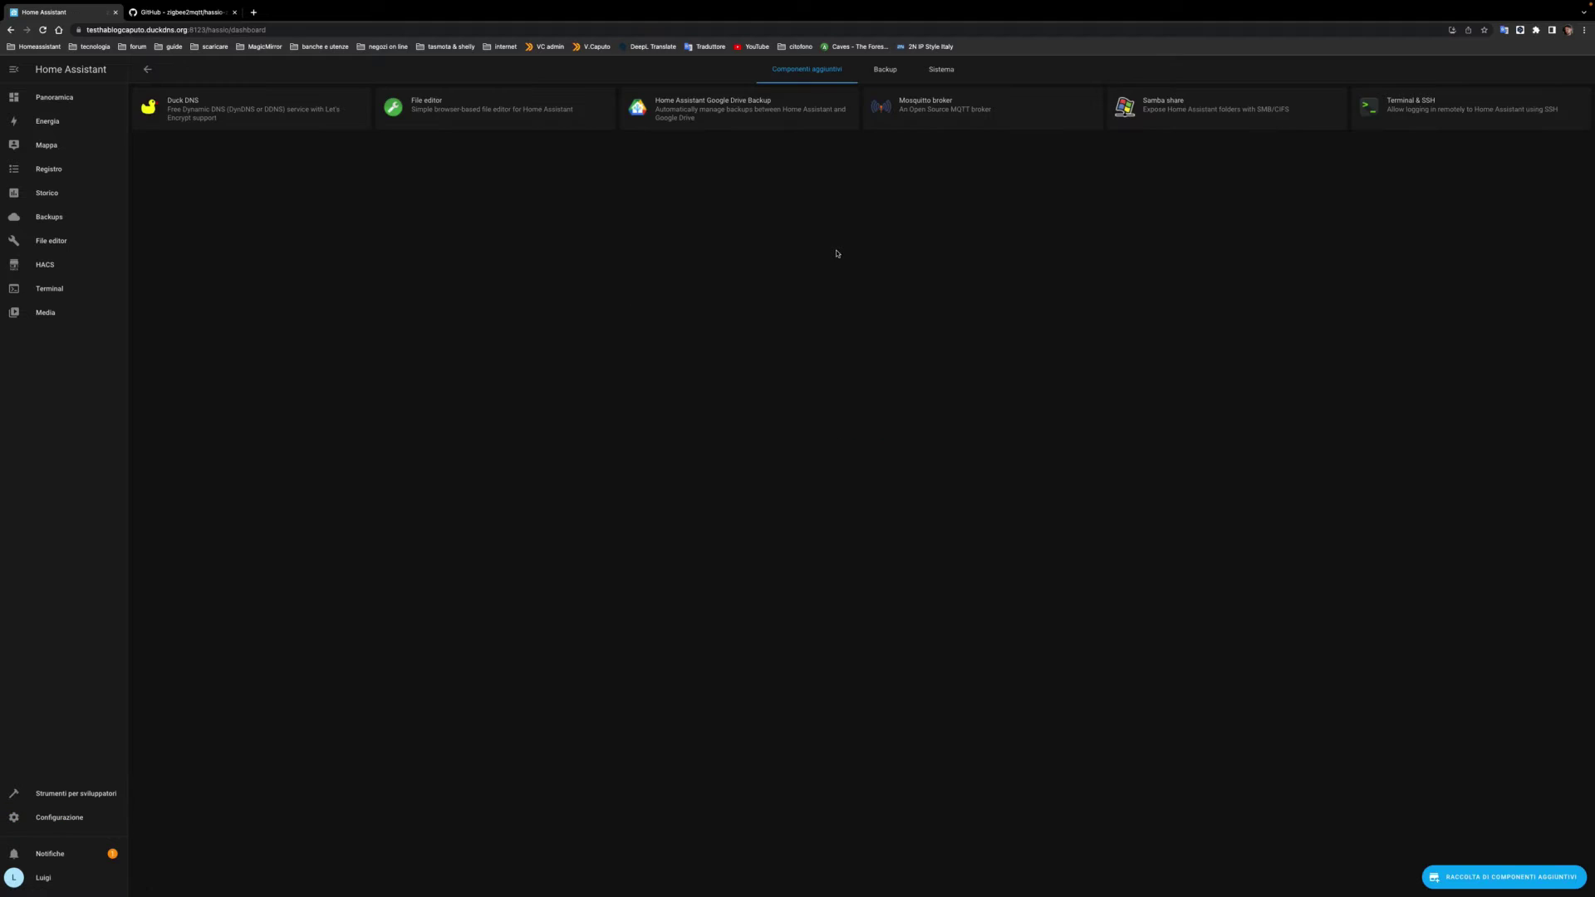
left_click(1478, 879)
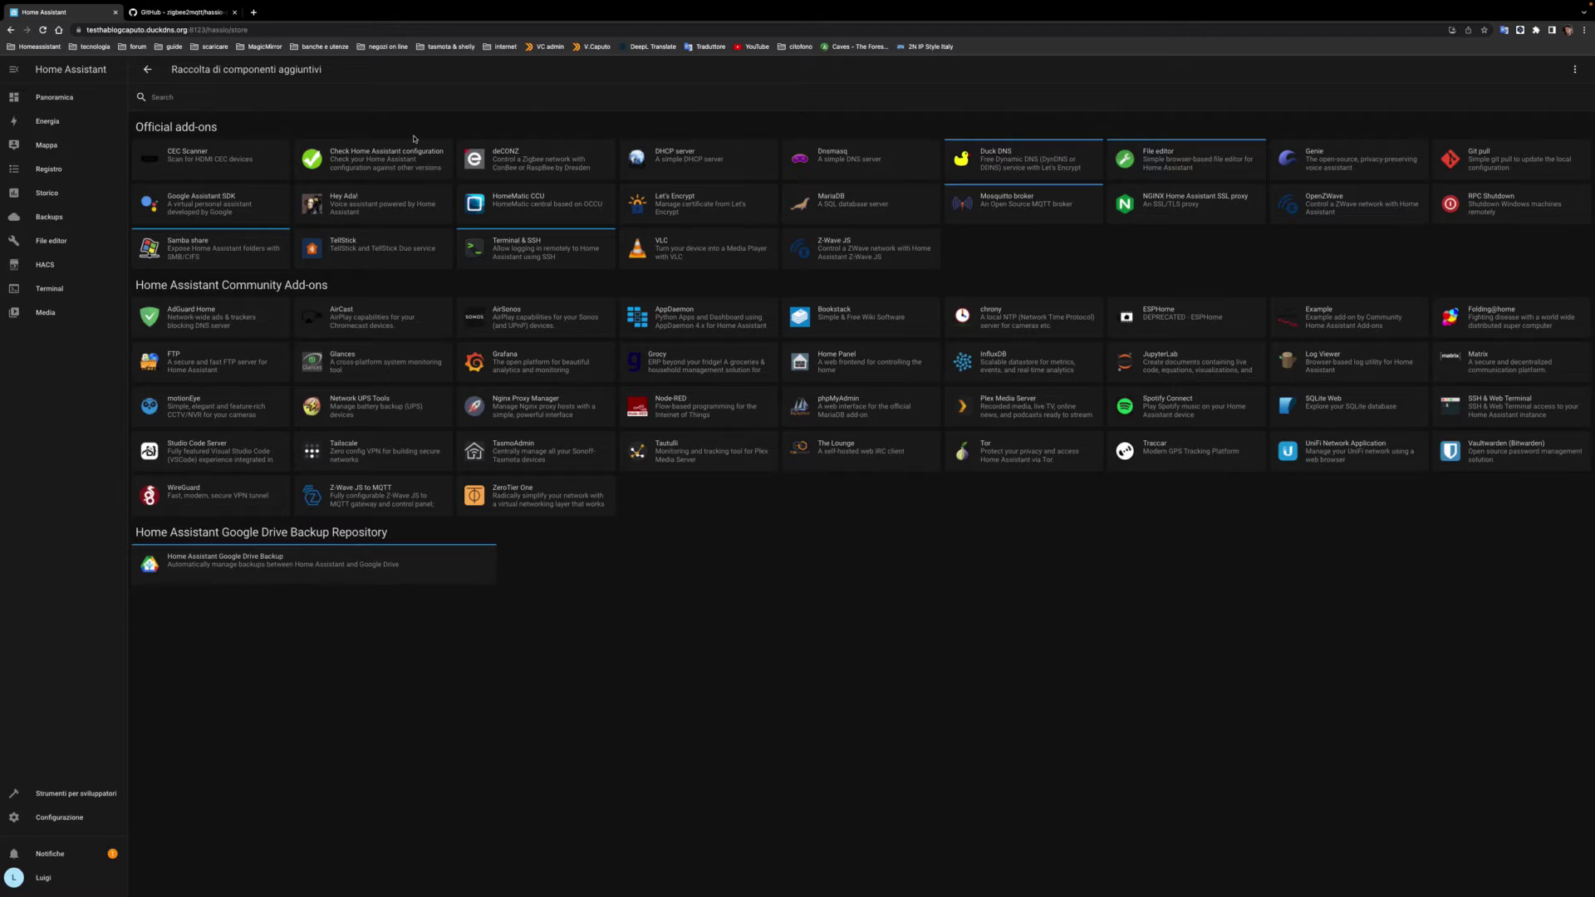
Step: Copy the add-on repository URL from the Installation section of the hassio-zigbee2mqtt GitHub page
left_click(208, 17)
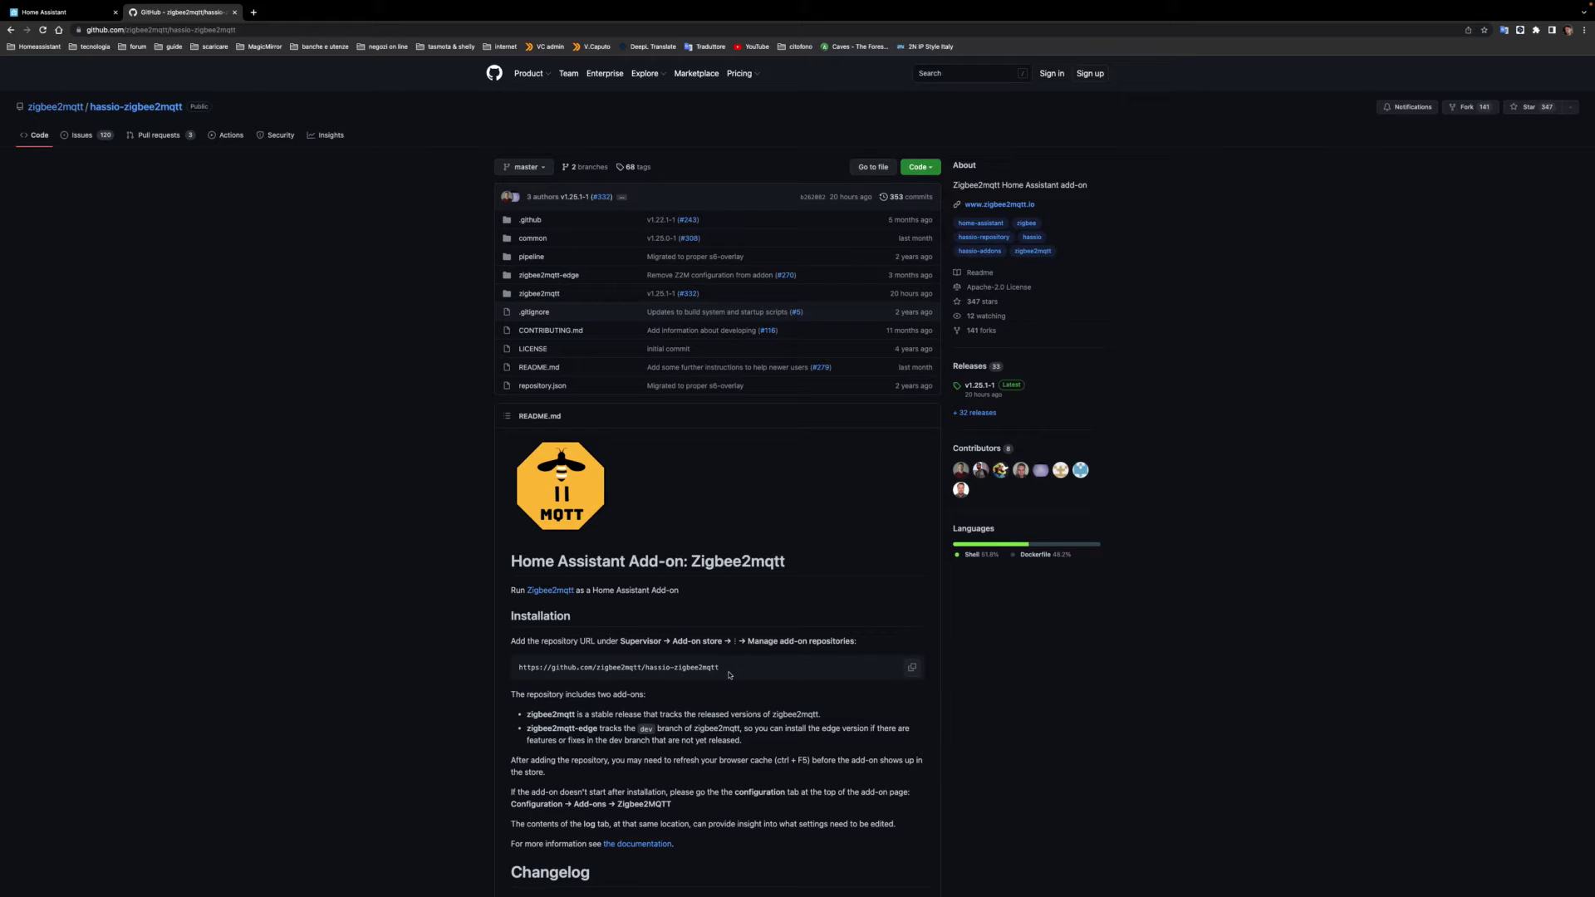
left_click_drag(720, 667, 517, 668)
key("ctrl+c")
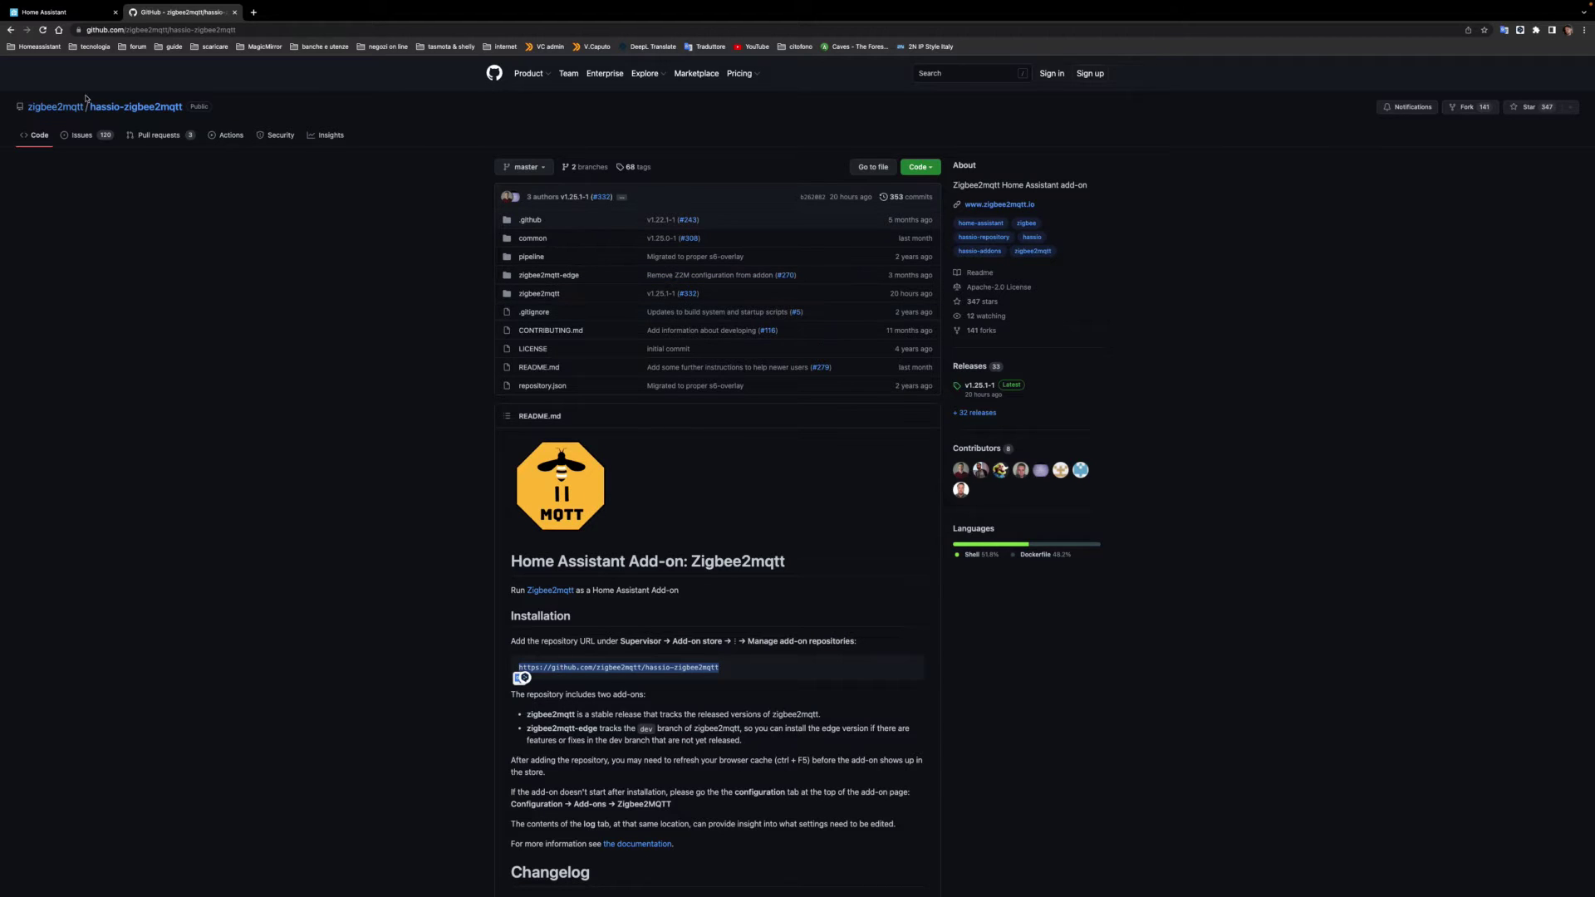
left_click(75, 12)
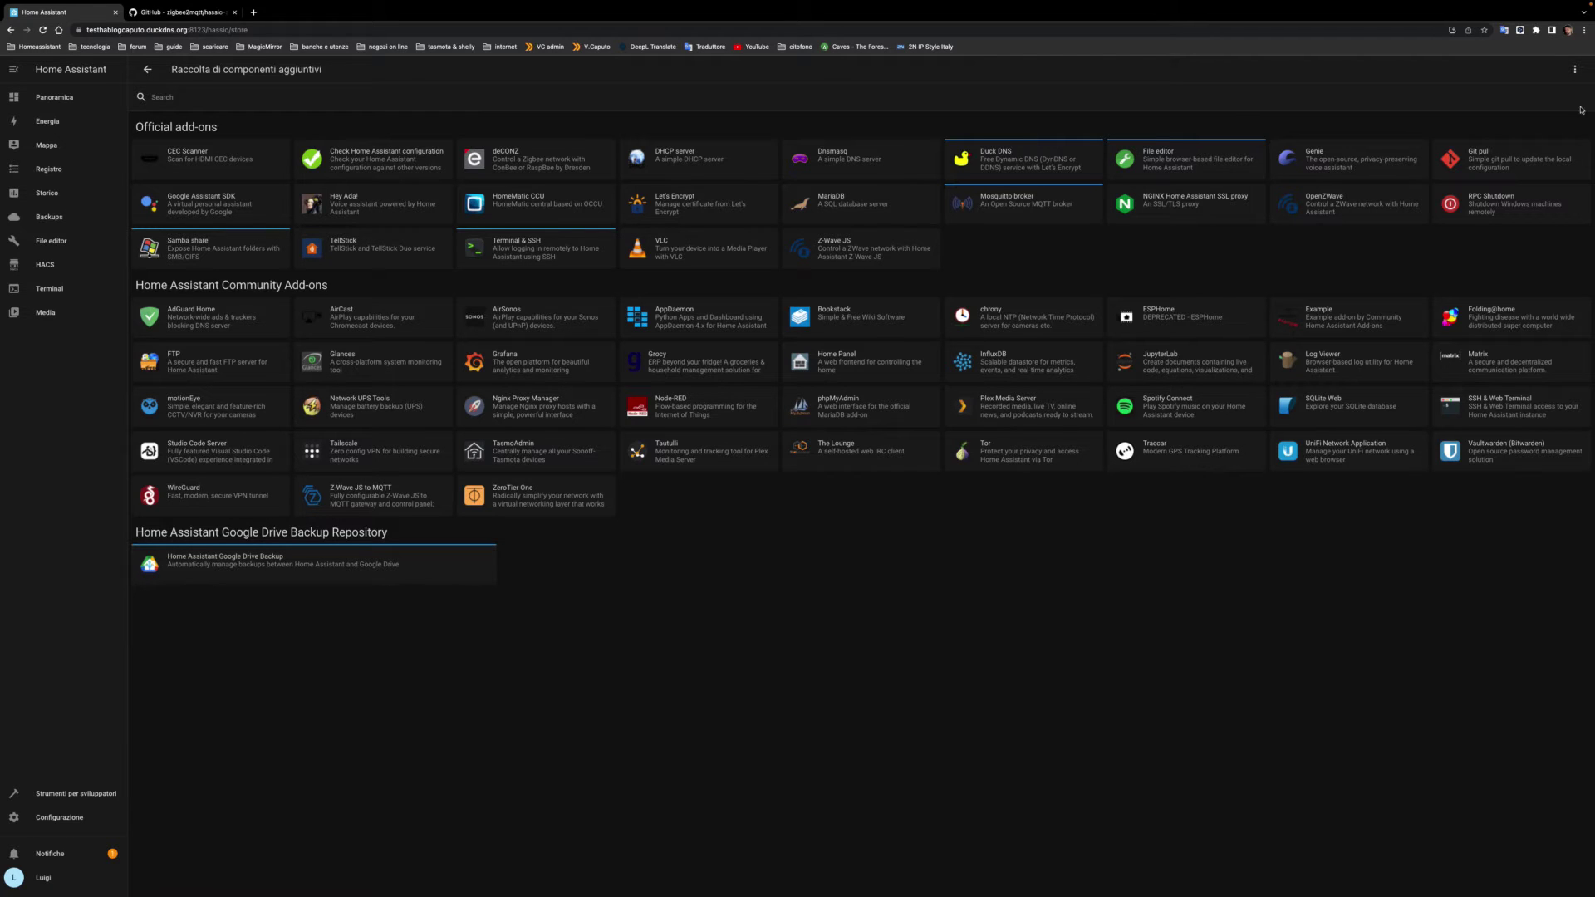
left_click(1575, 73)
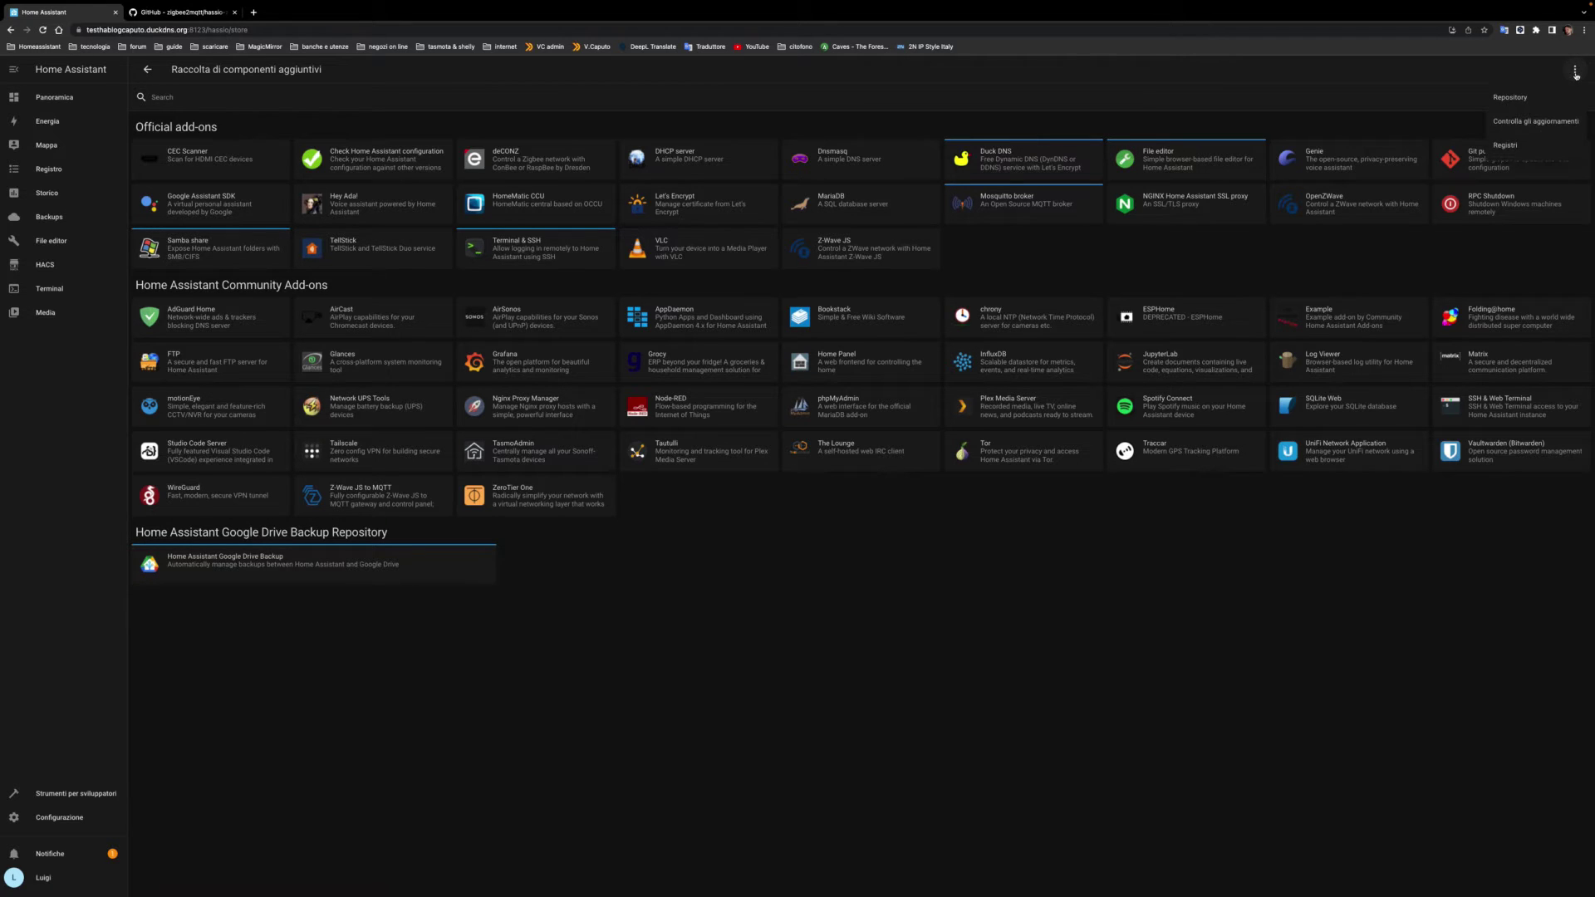
left_click(1500, 101)
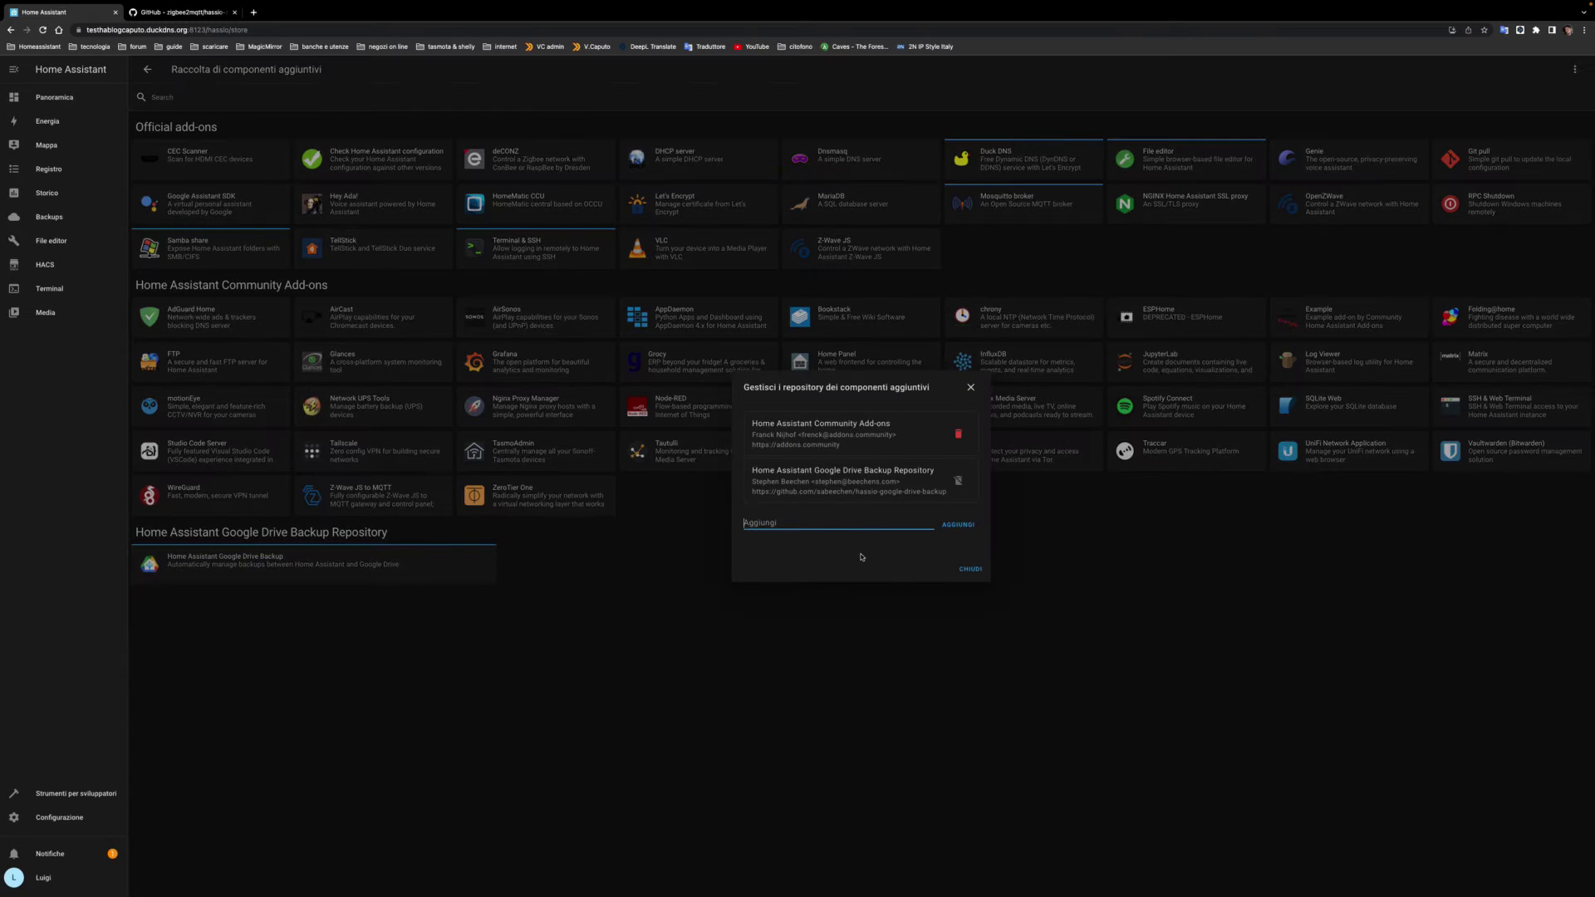
key("ctrl+v")
left_click(955, 525)
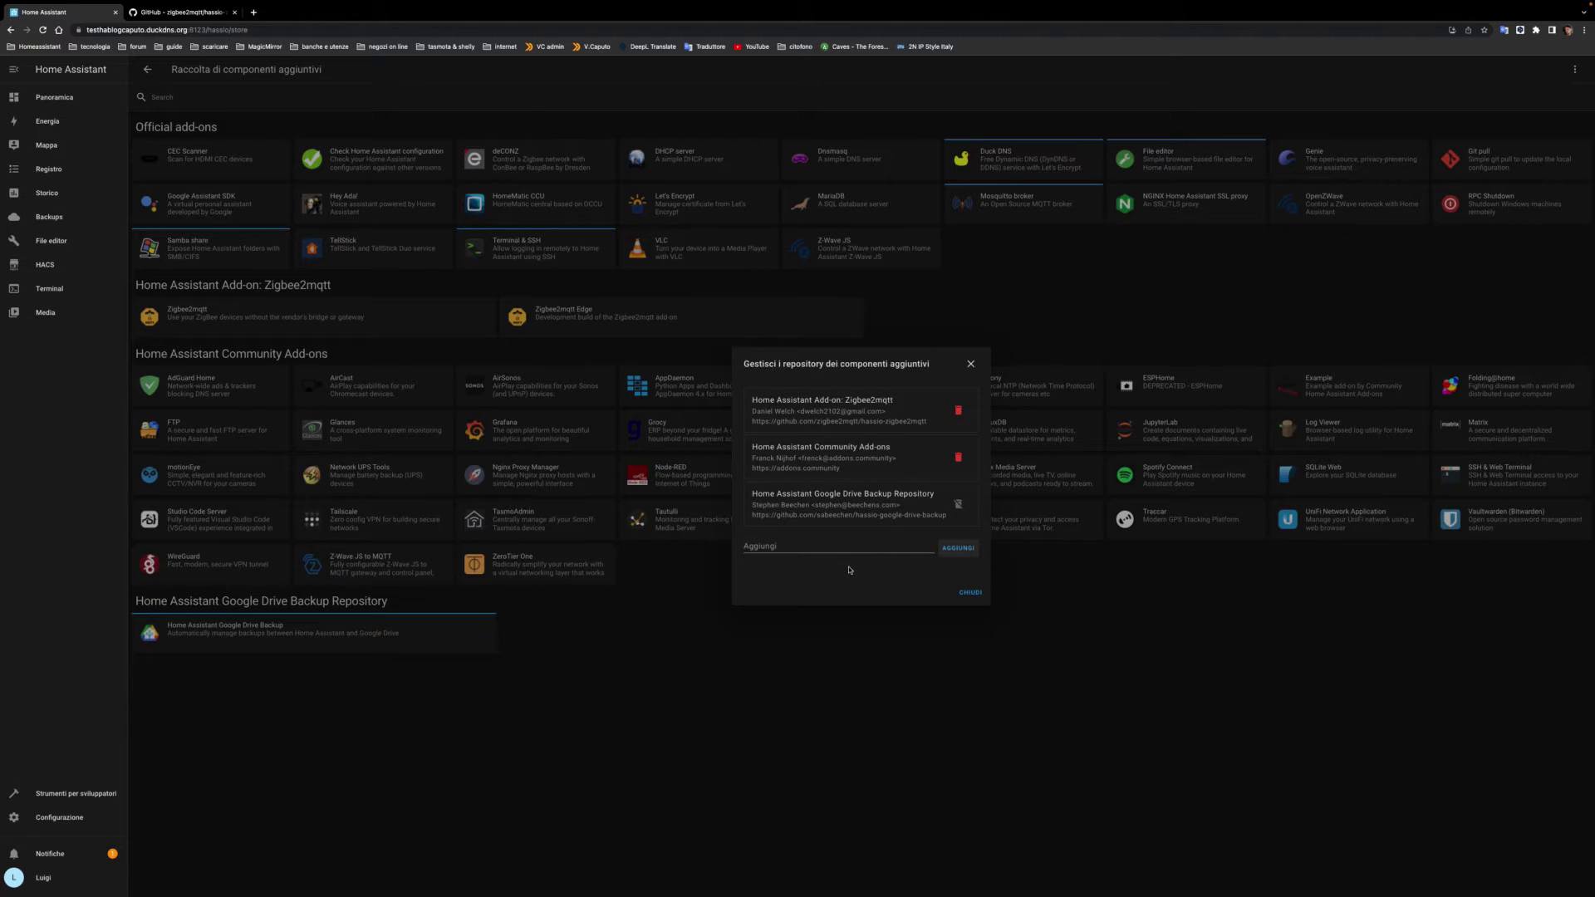
left_click(970, 593)
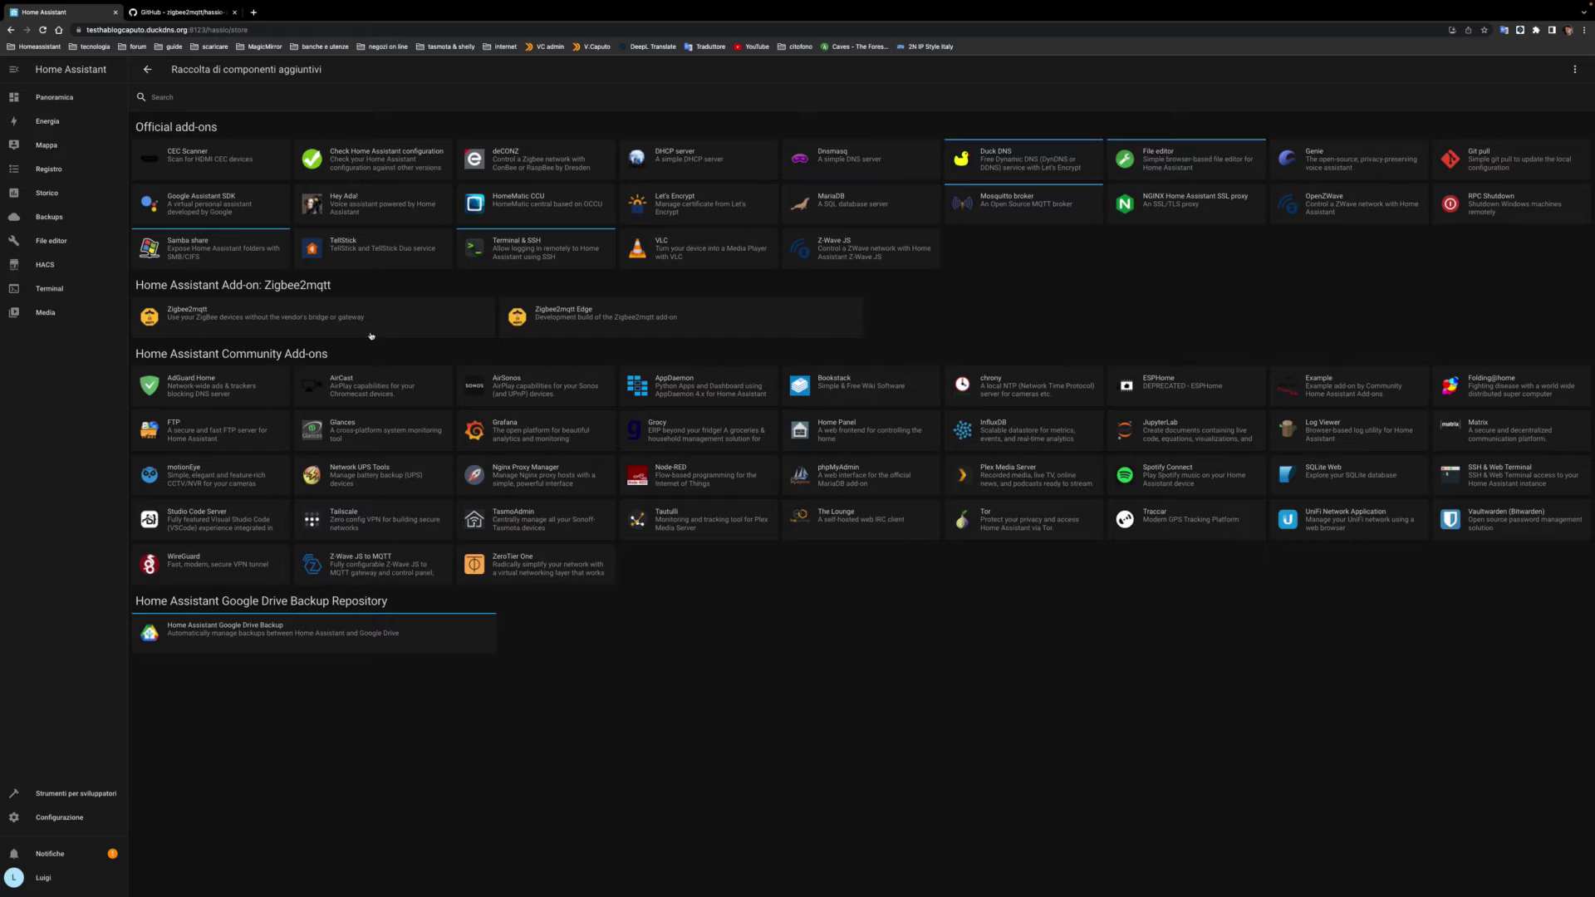
Step: Install the stable Zigbee2mqtt add-on and enable its Watchdog and show-in-sidebar options
left_click(233, 317)
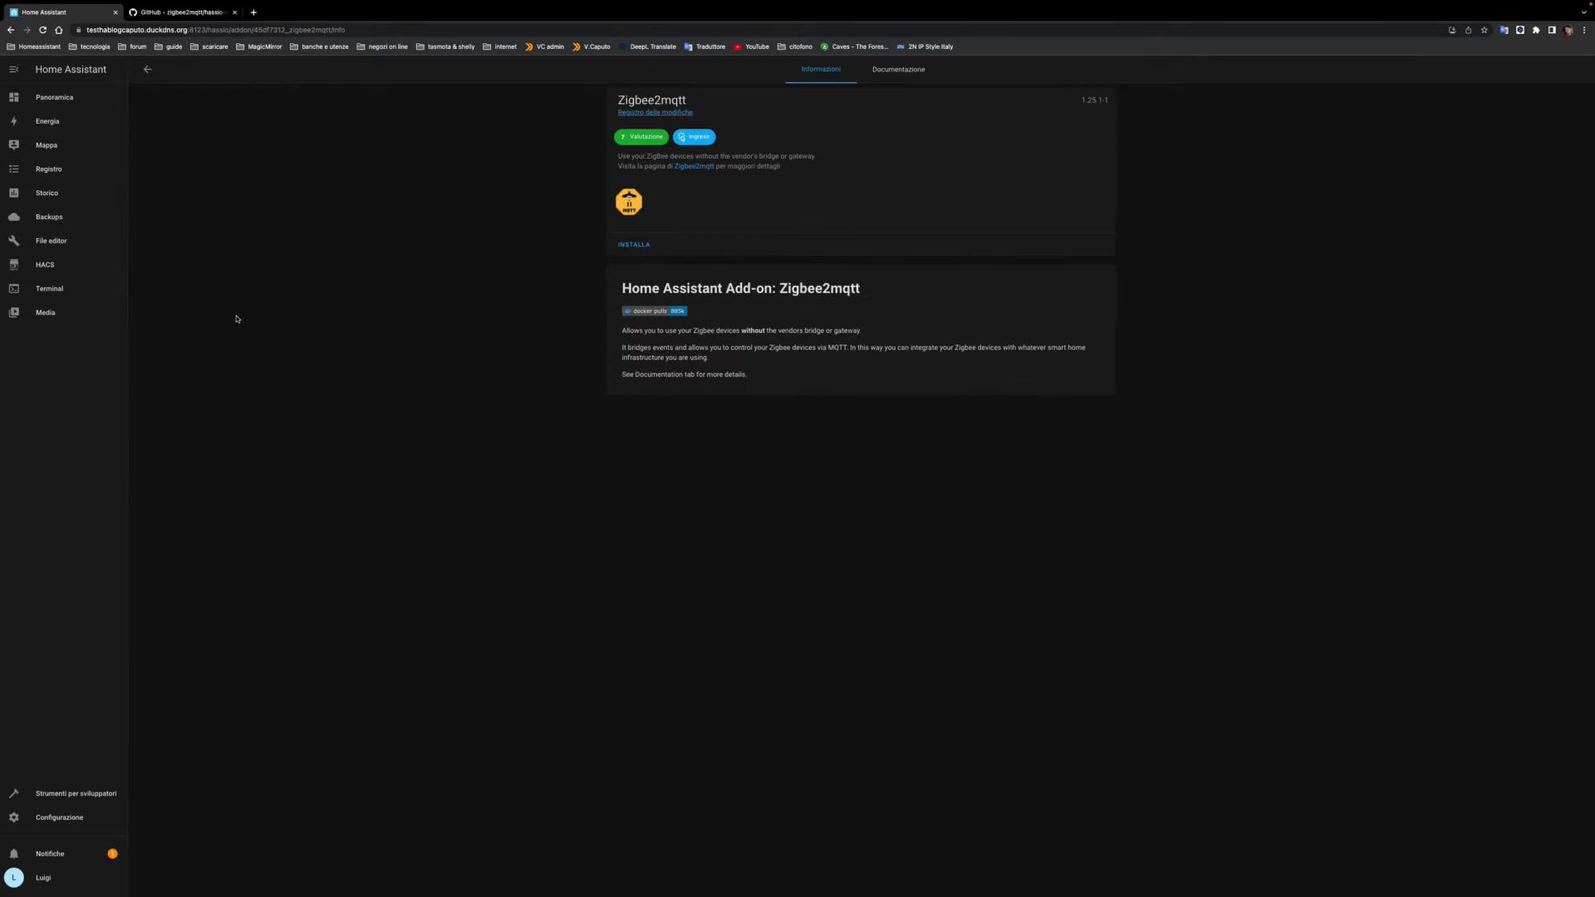
left_click(640, 246)
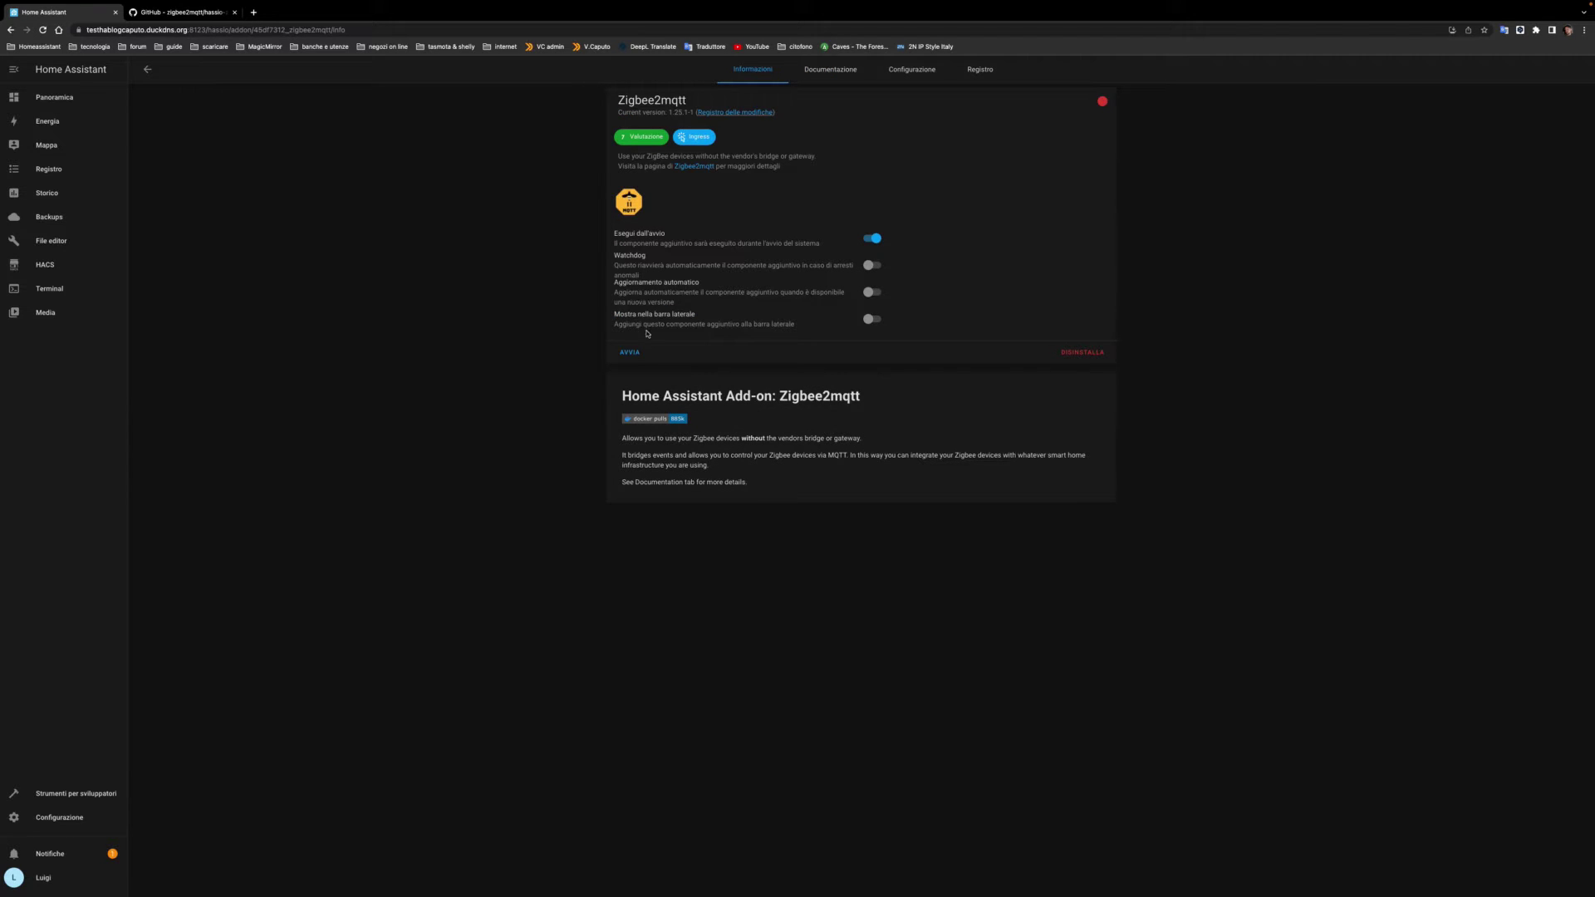
left_click(870, 267)
left_click(869, 320)
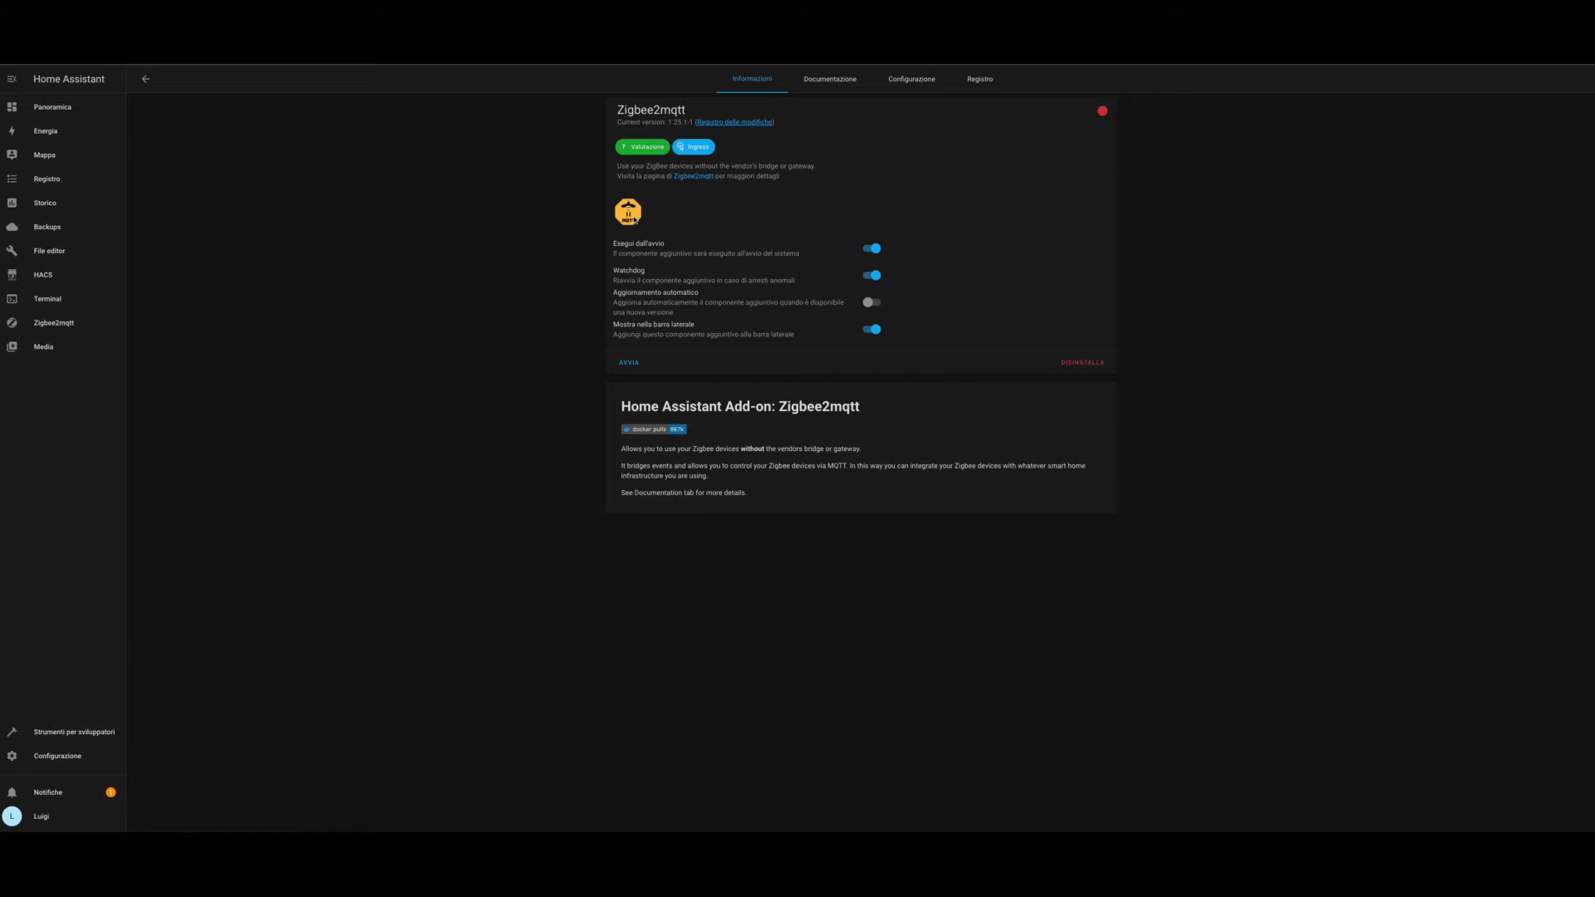
Step: From the Supervisor's system page, open the host's hardware list and examine the Sonoff Zigbee dongle's entry for its device path
left_click(60, 757)
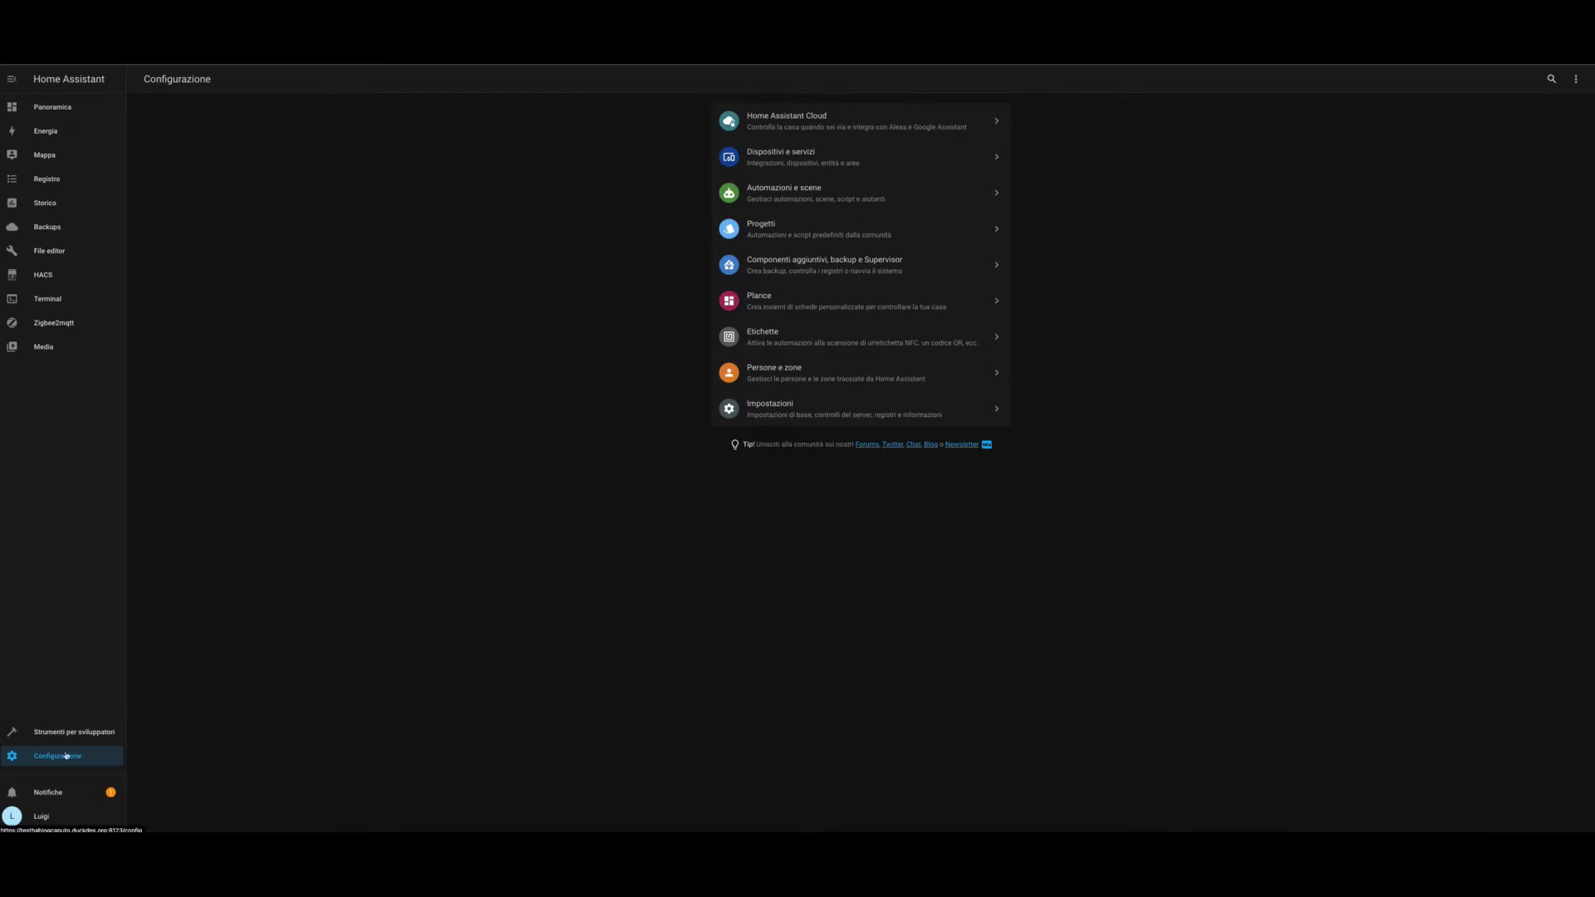
left_click(859, 277)
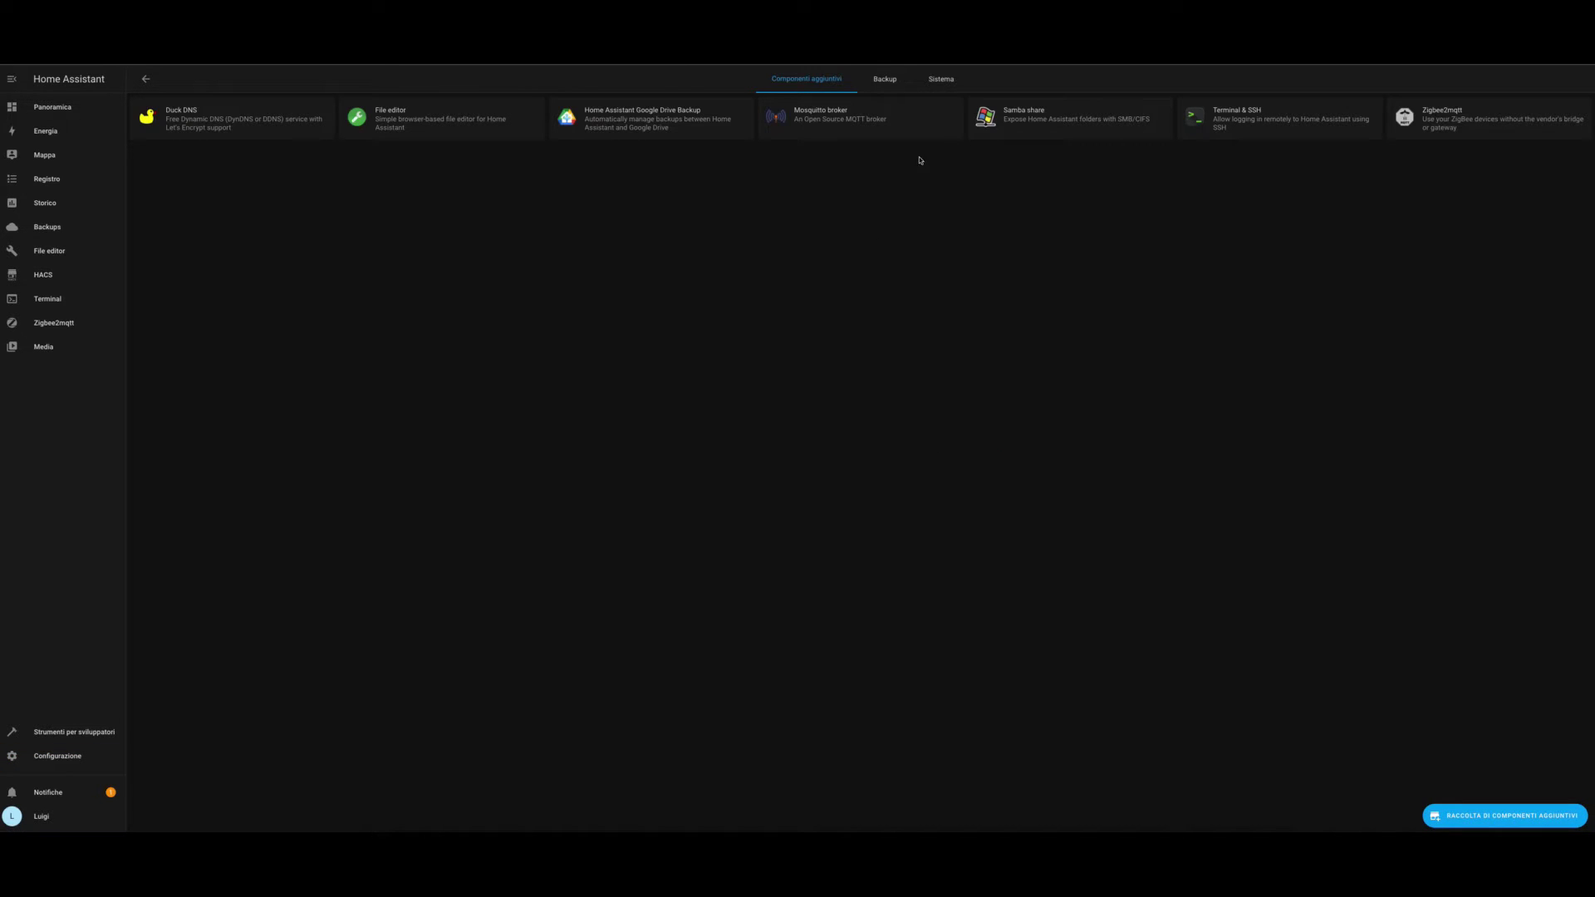
left_click(944, 78)
left_click(1209, 304)
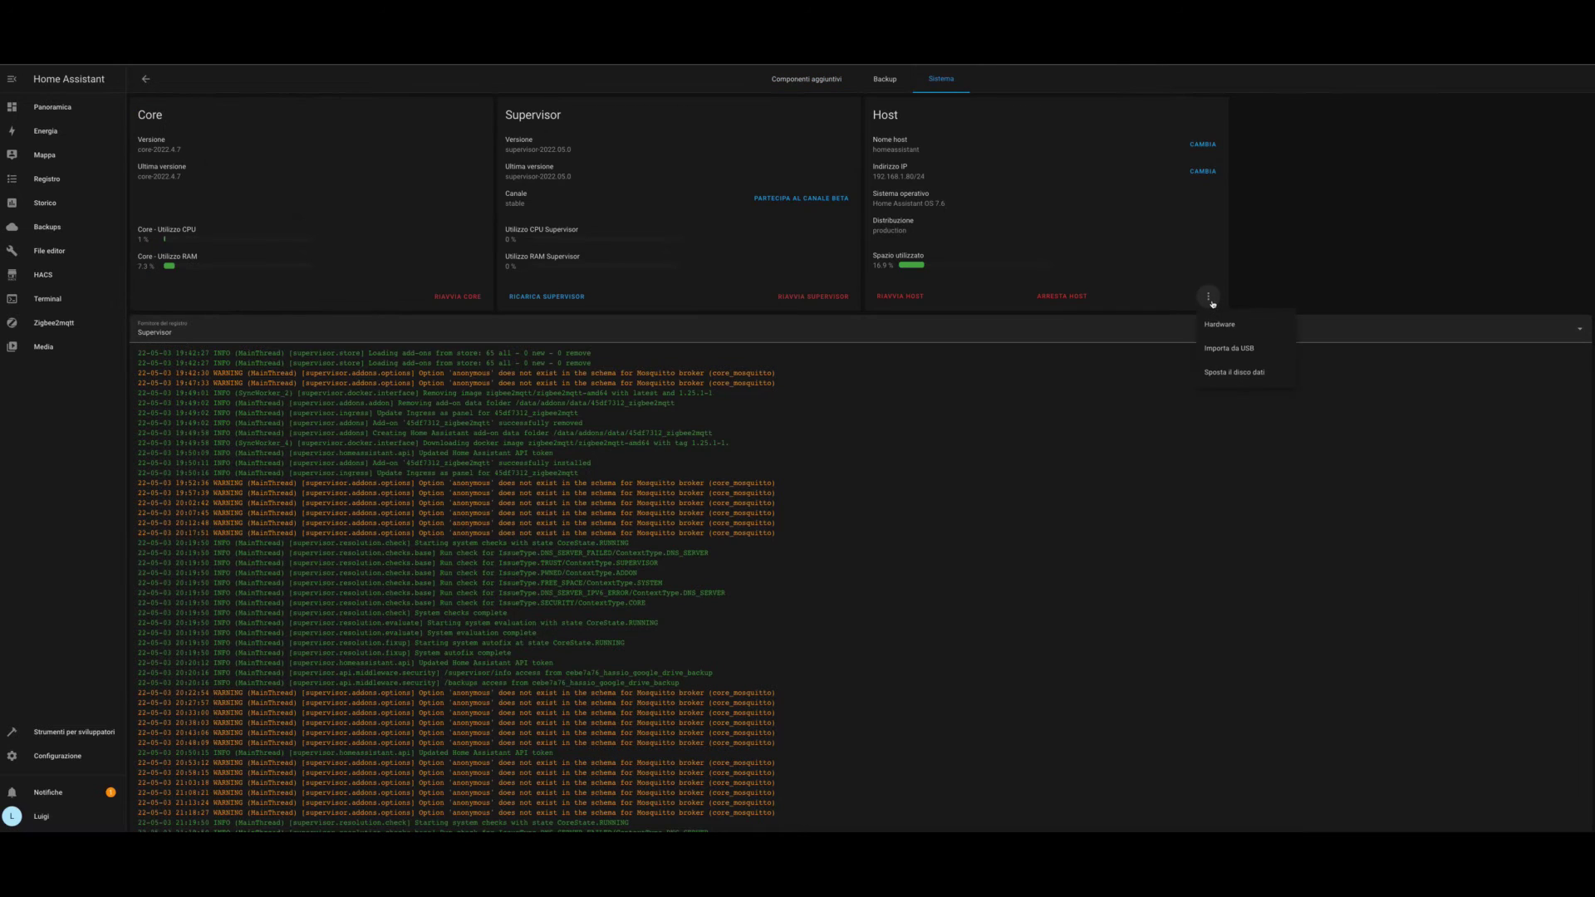
left_click(1218, 324)
scroll(824, 556, "down", 10)
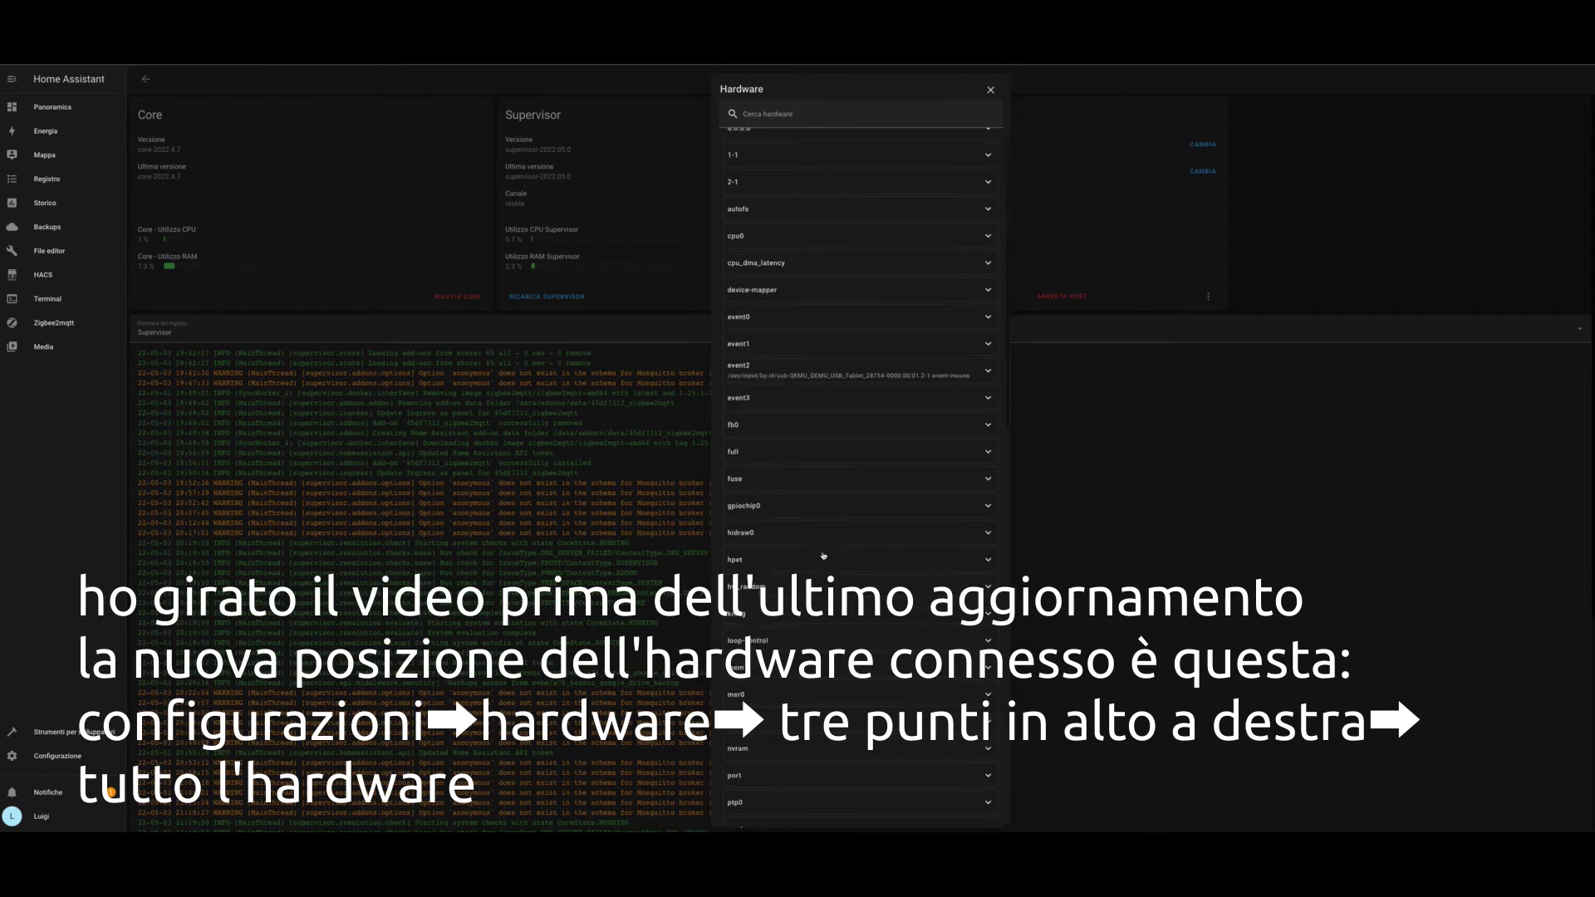
scroll(823, 556, "down", 3)
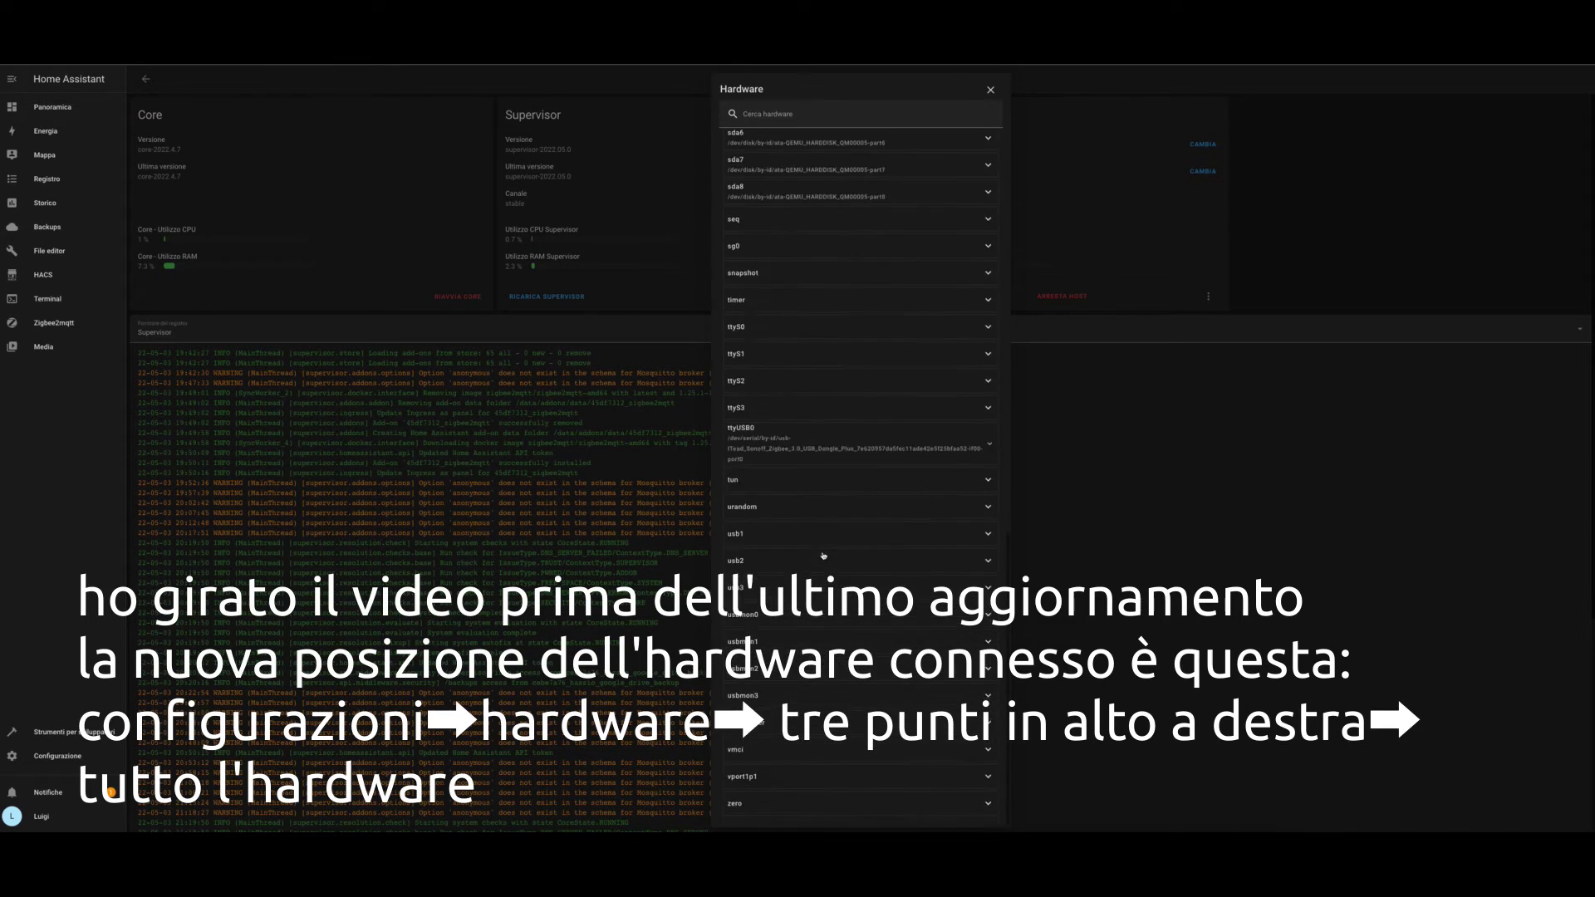
left_click(799, 458)
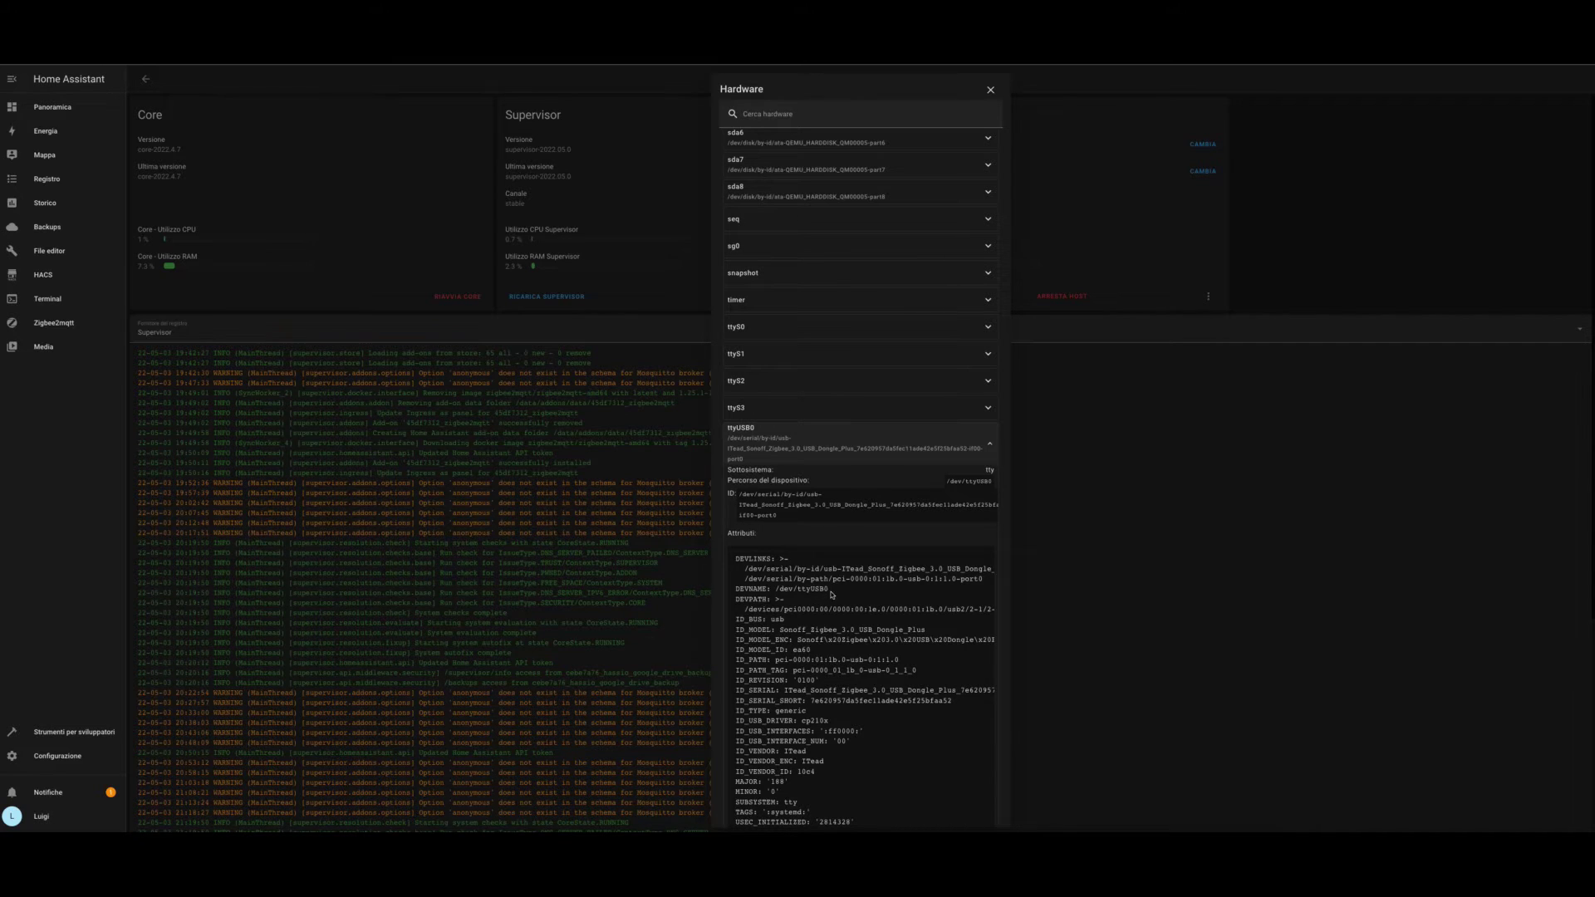
left_click(991, 89)
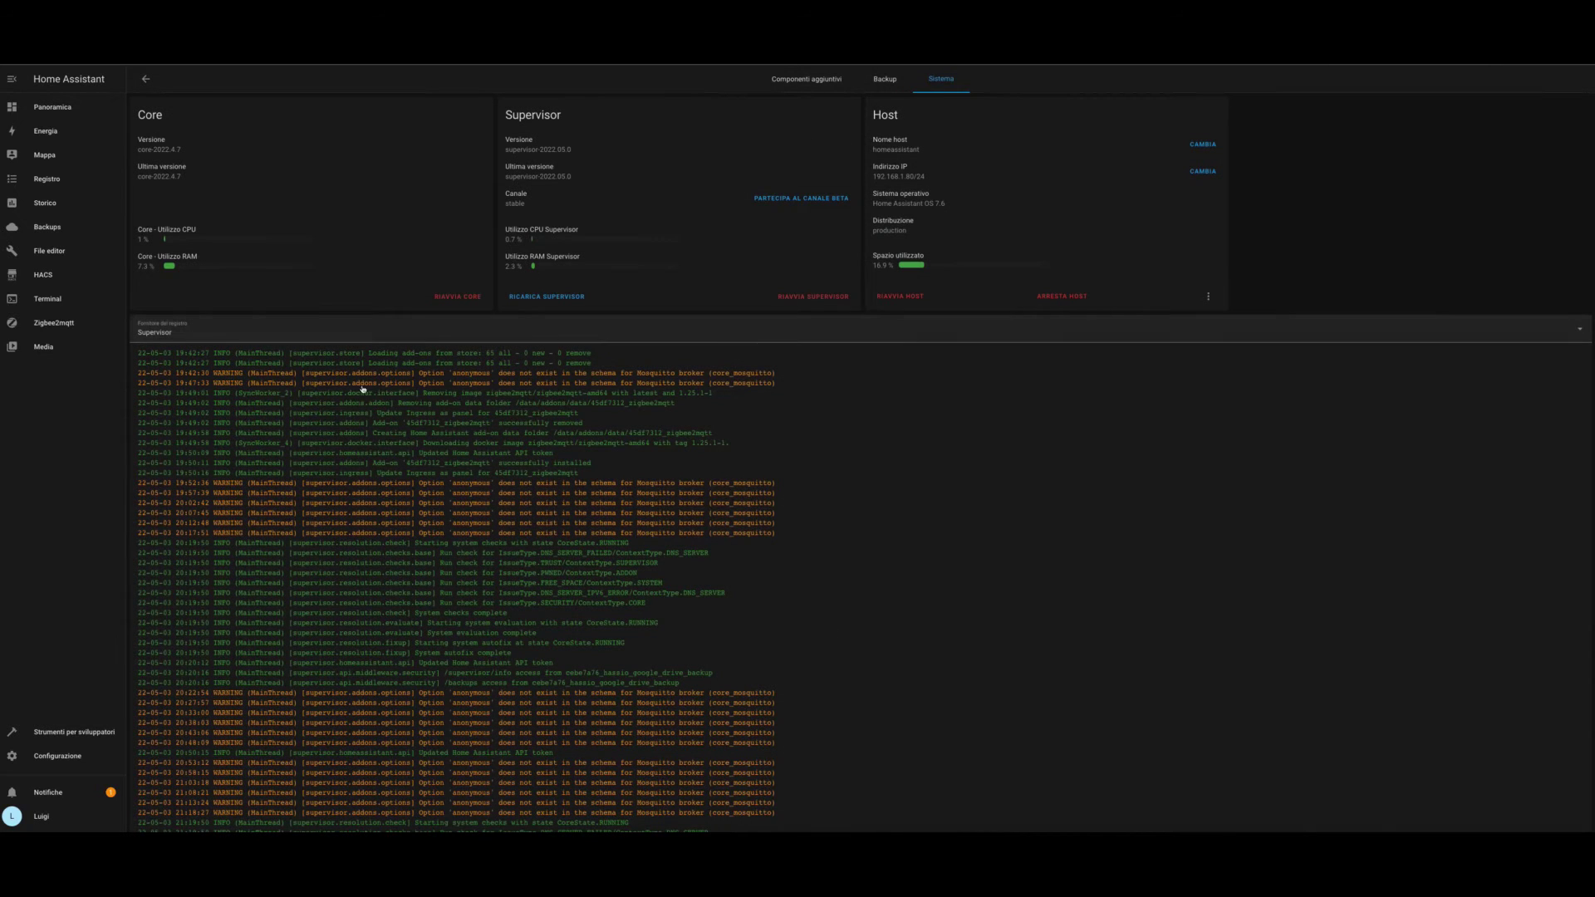
Step: In the Zigbee2mqtt add-on configuration, fill the mqtt block with base_topic zigbee2mqttnew, server mqtt://homeassistant, and the MQTT user and password
left_click(75, 758)
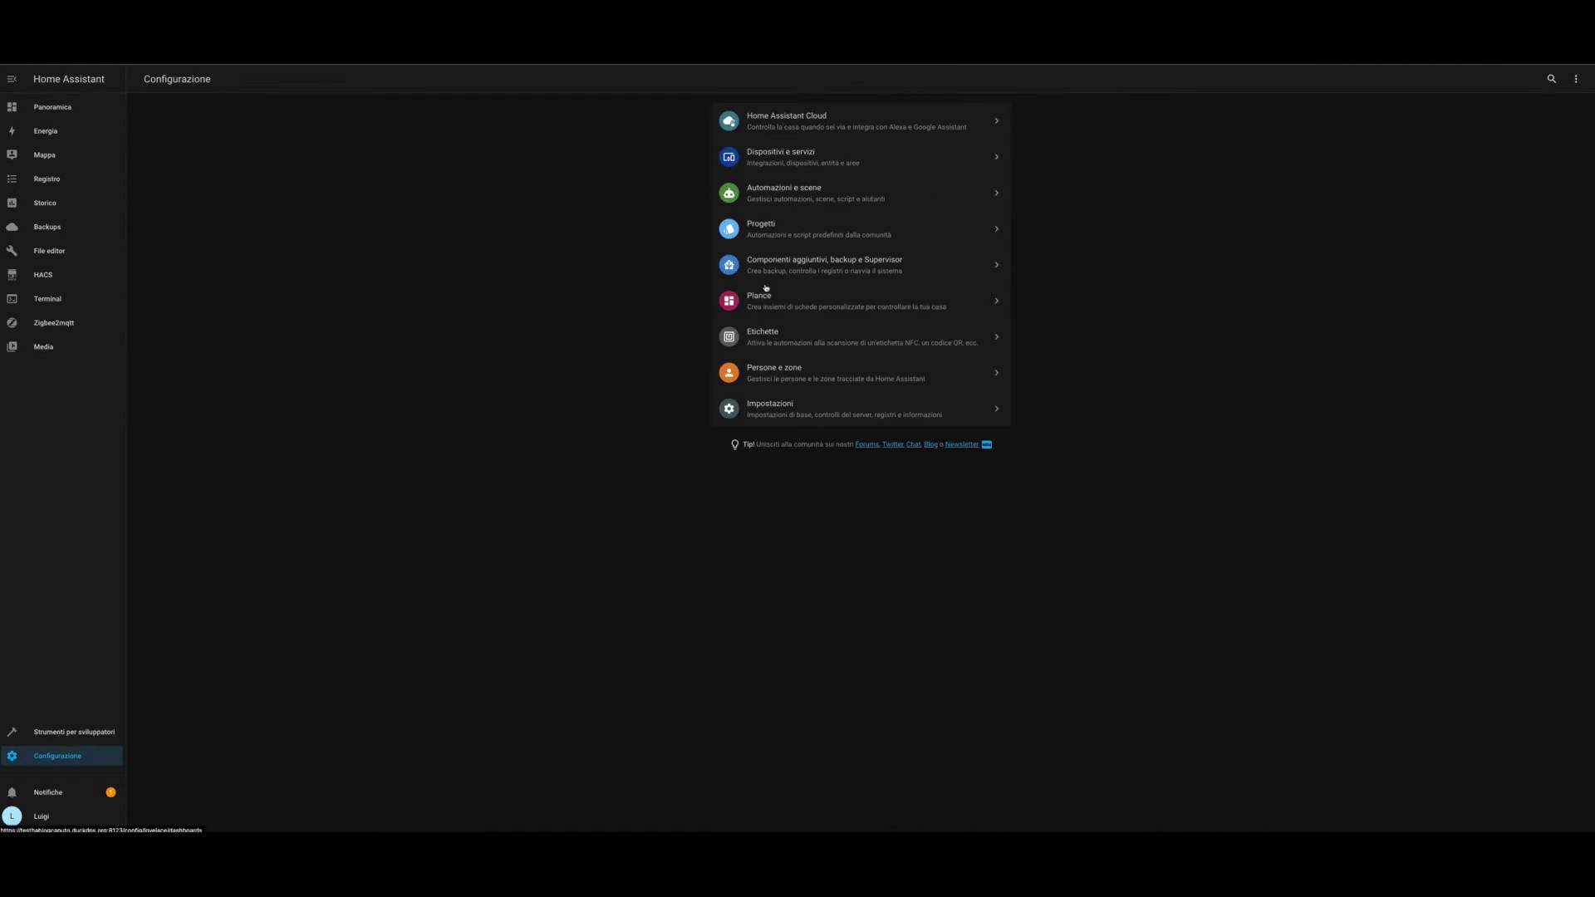
left_click(769, 277)
left_click(1433, 131)
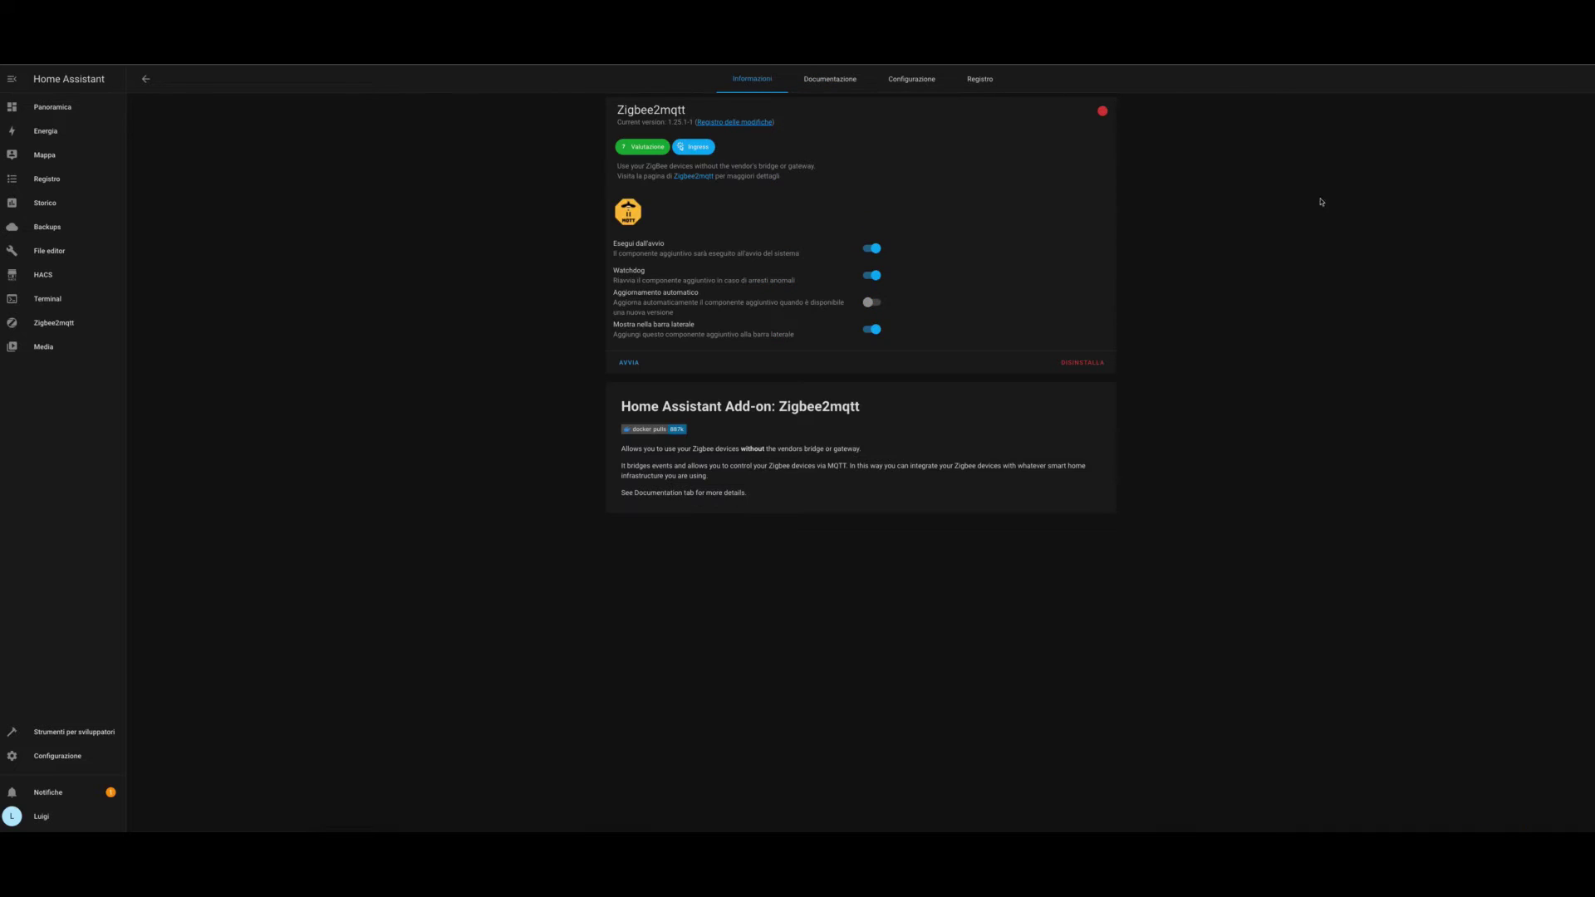
left_click(914, 79)
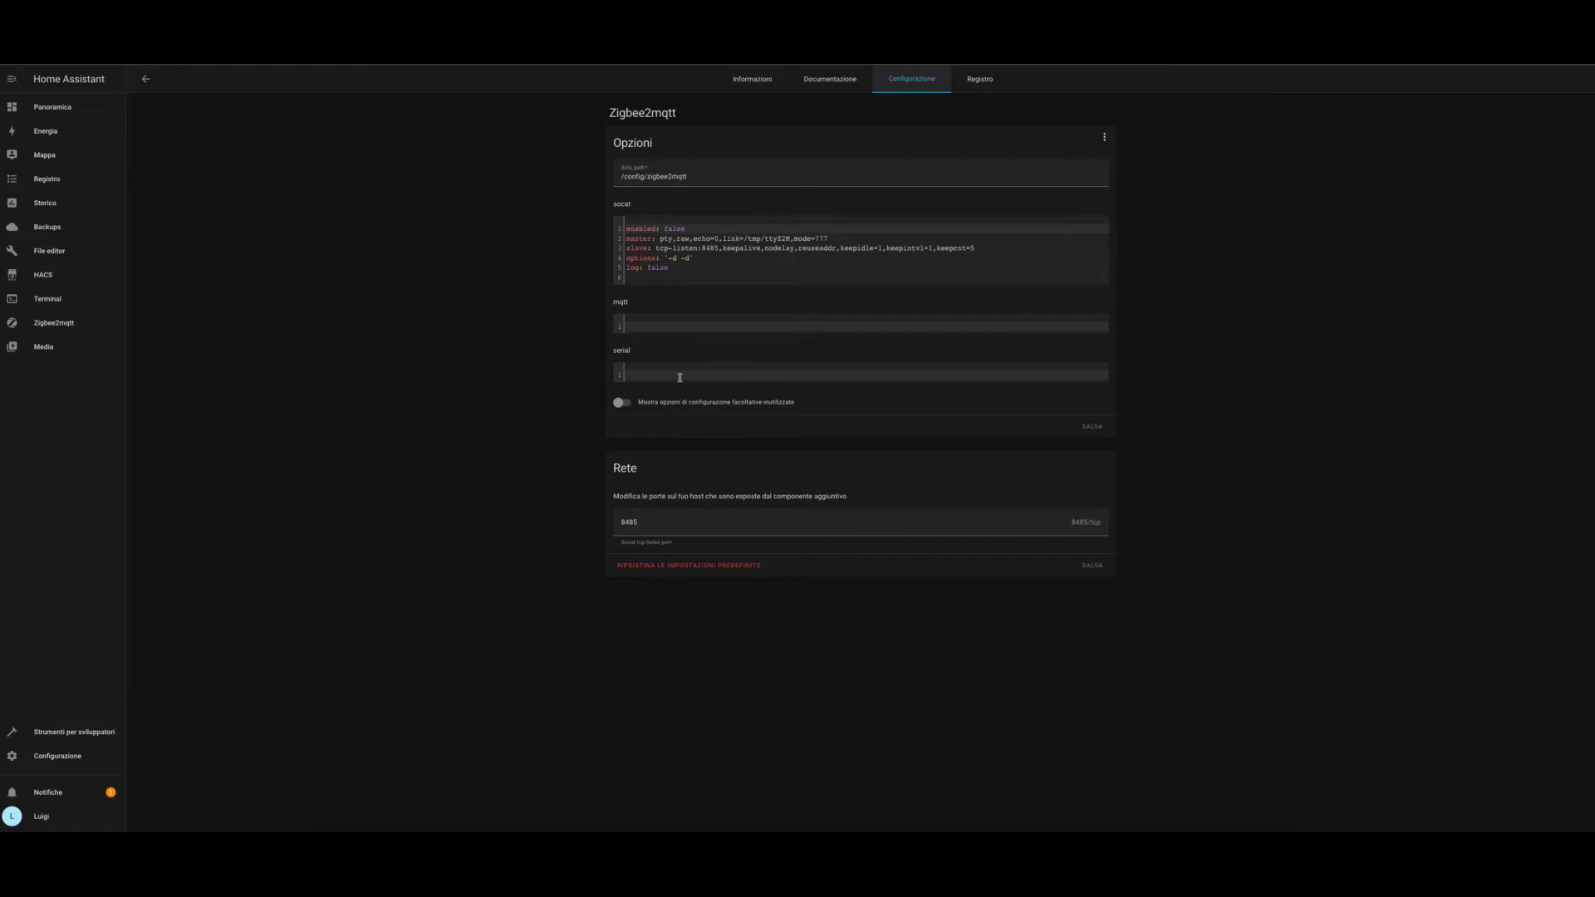
left_click(641, 325)
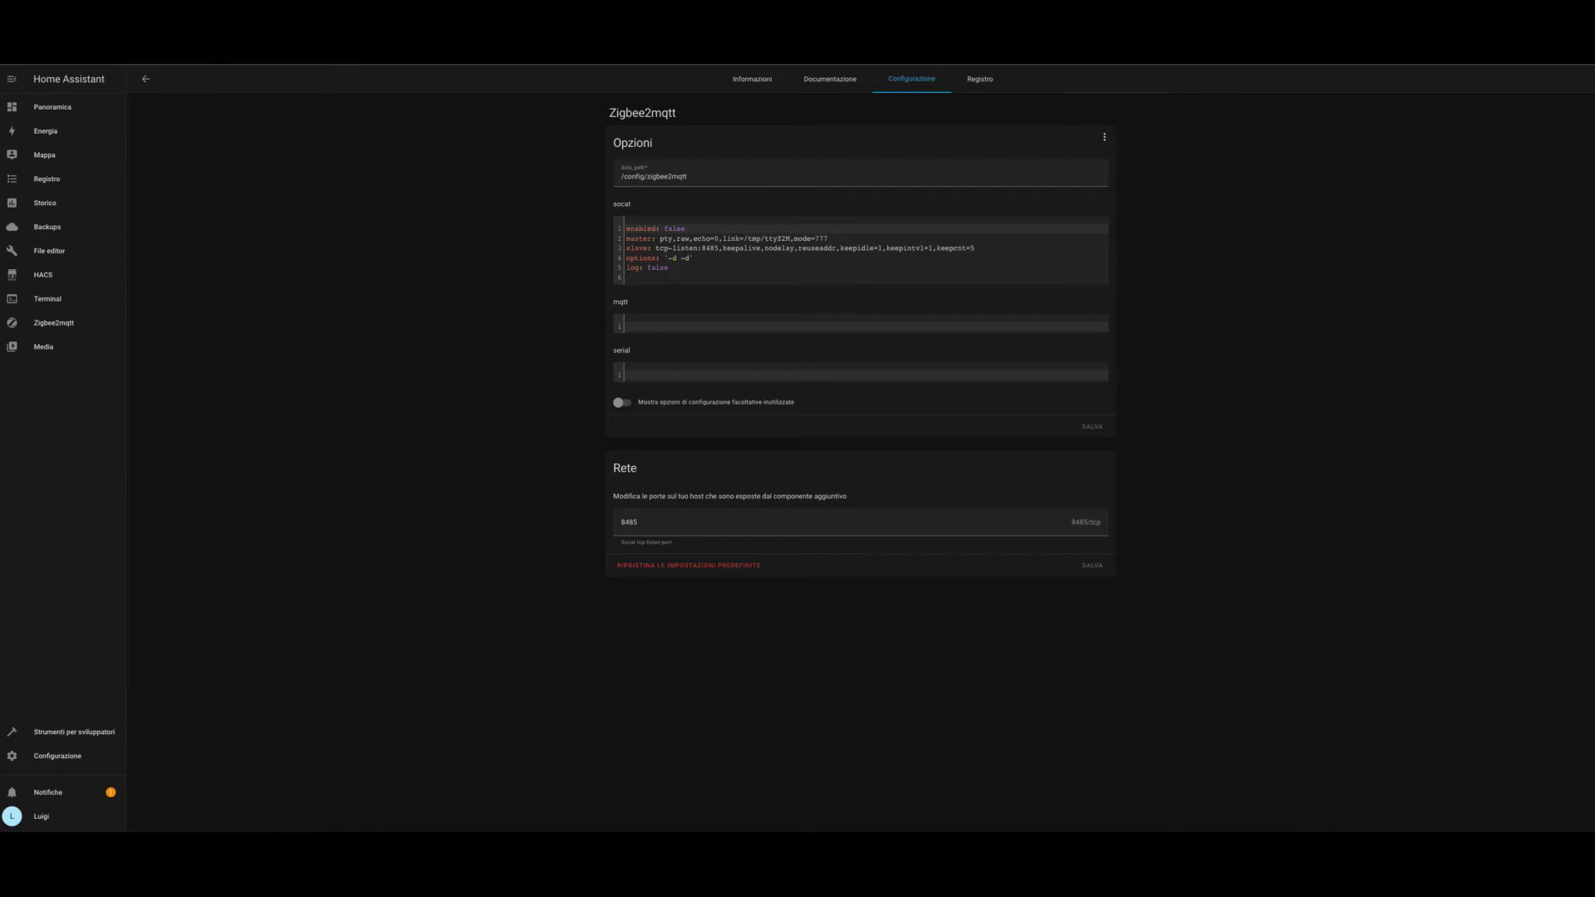
left_click(645, 326)
key("ctrl+v")
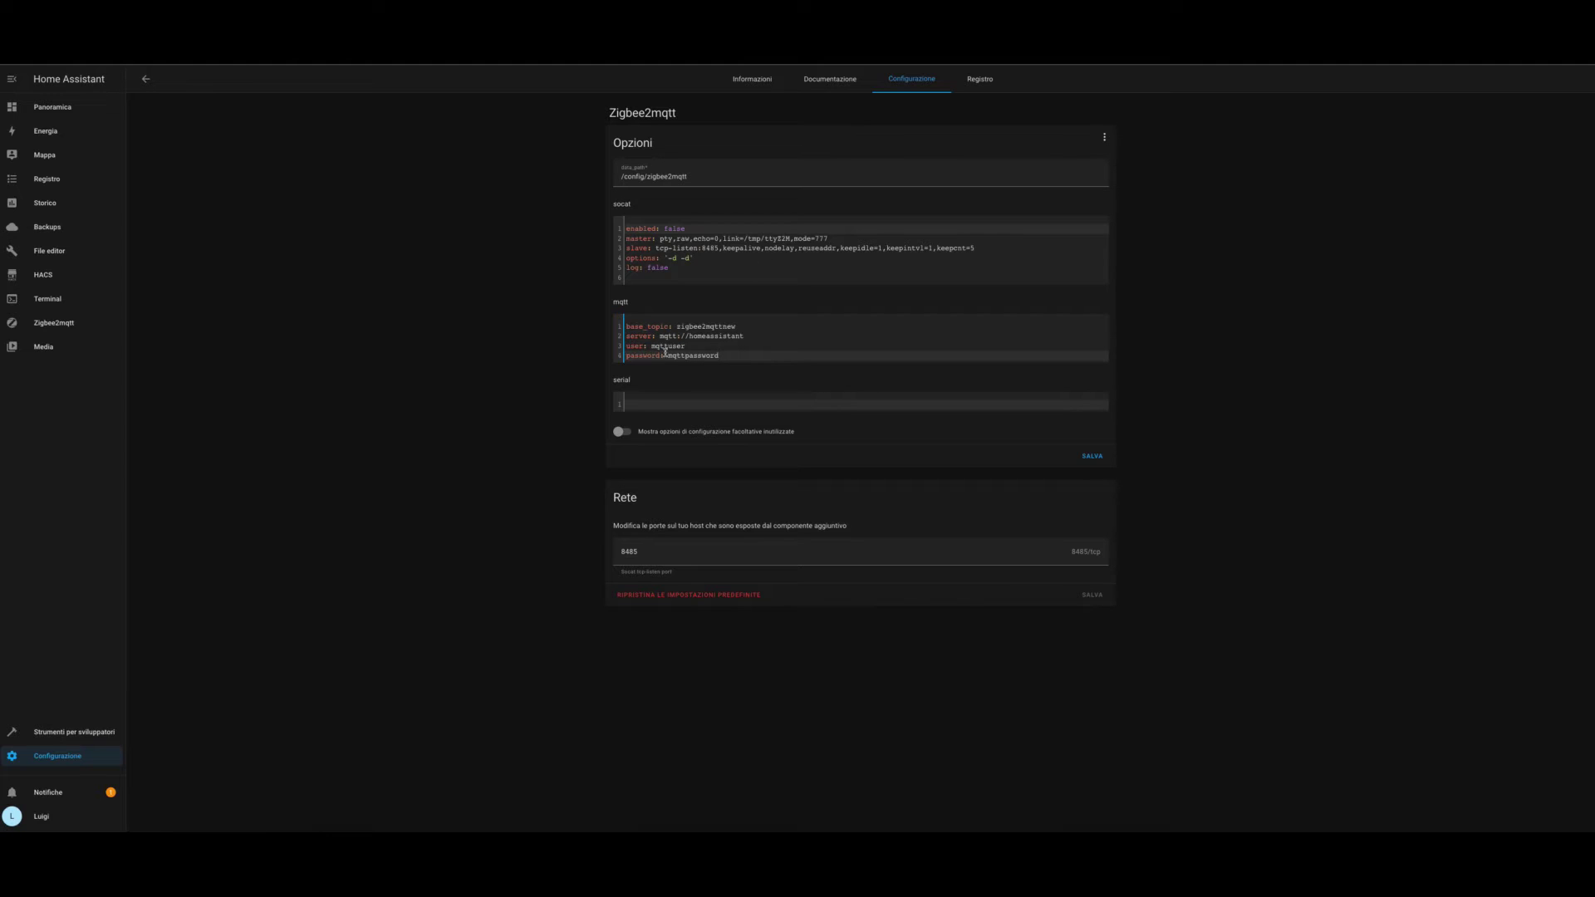
Step: Set the add-on's serial configuration to port: /dev/ttyUSB0 without leading indentation and save the options
left_click(645, 405)
key("ctrl+v")
key("BackSpace")
type(":")
left_click(743, 399)
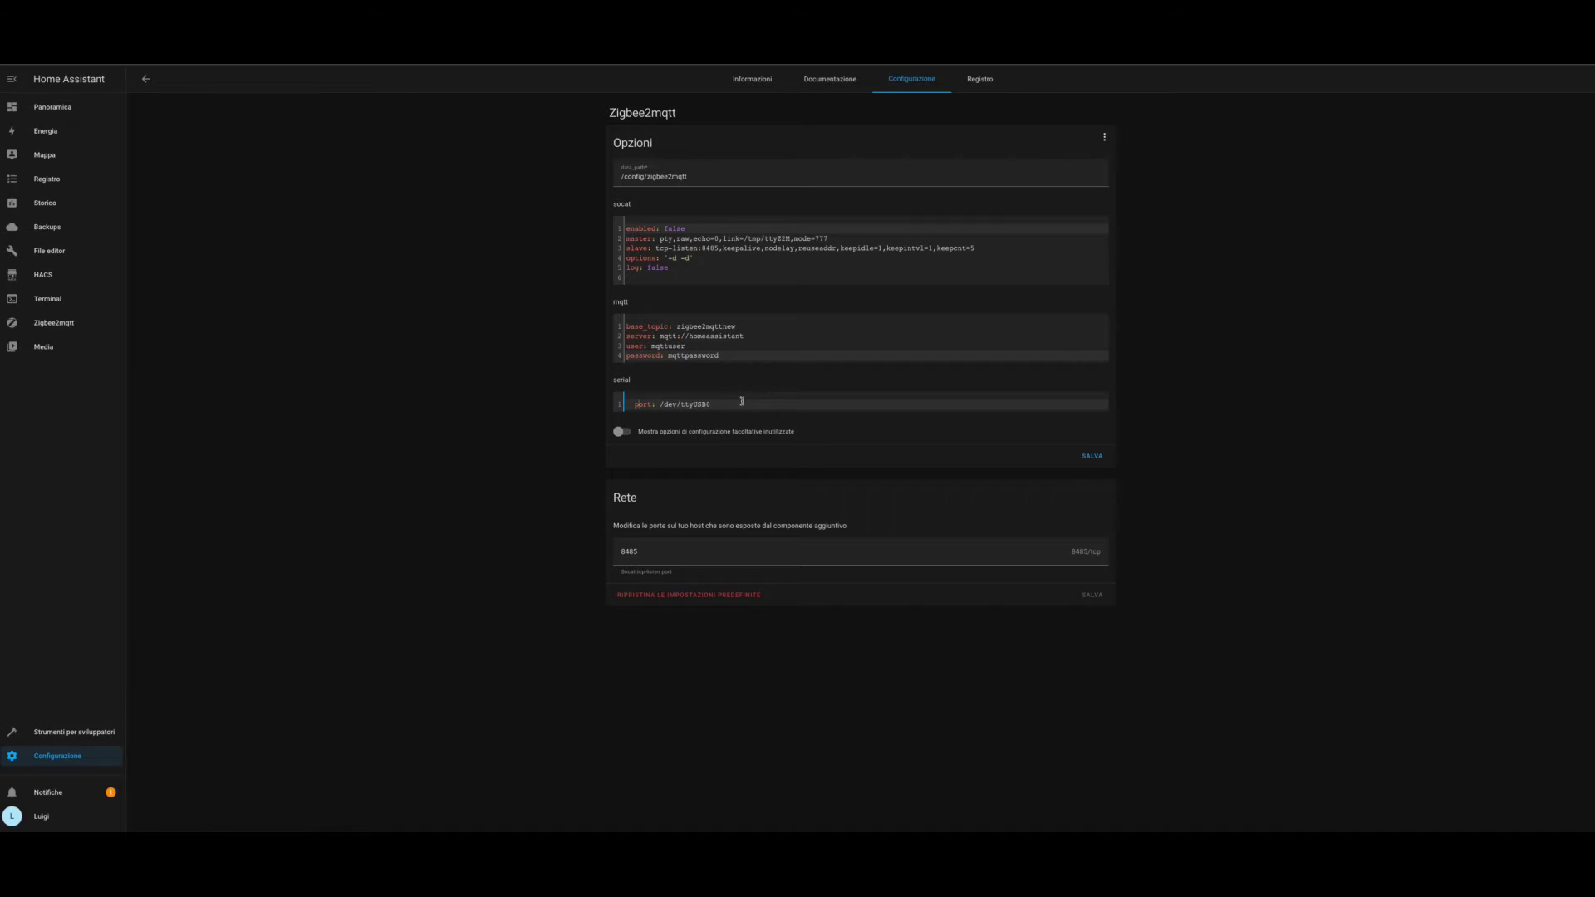
left_click(630, 402)
key("BackSpace")
key("BackSpace")
left_click(1092, 458)
Step: Start the Zigbee2mqtt add-on and check its startup log
left_click(762, 86)
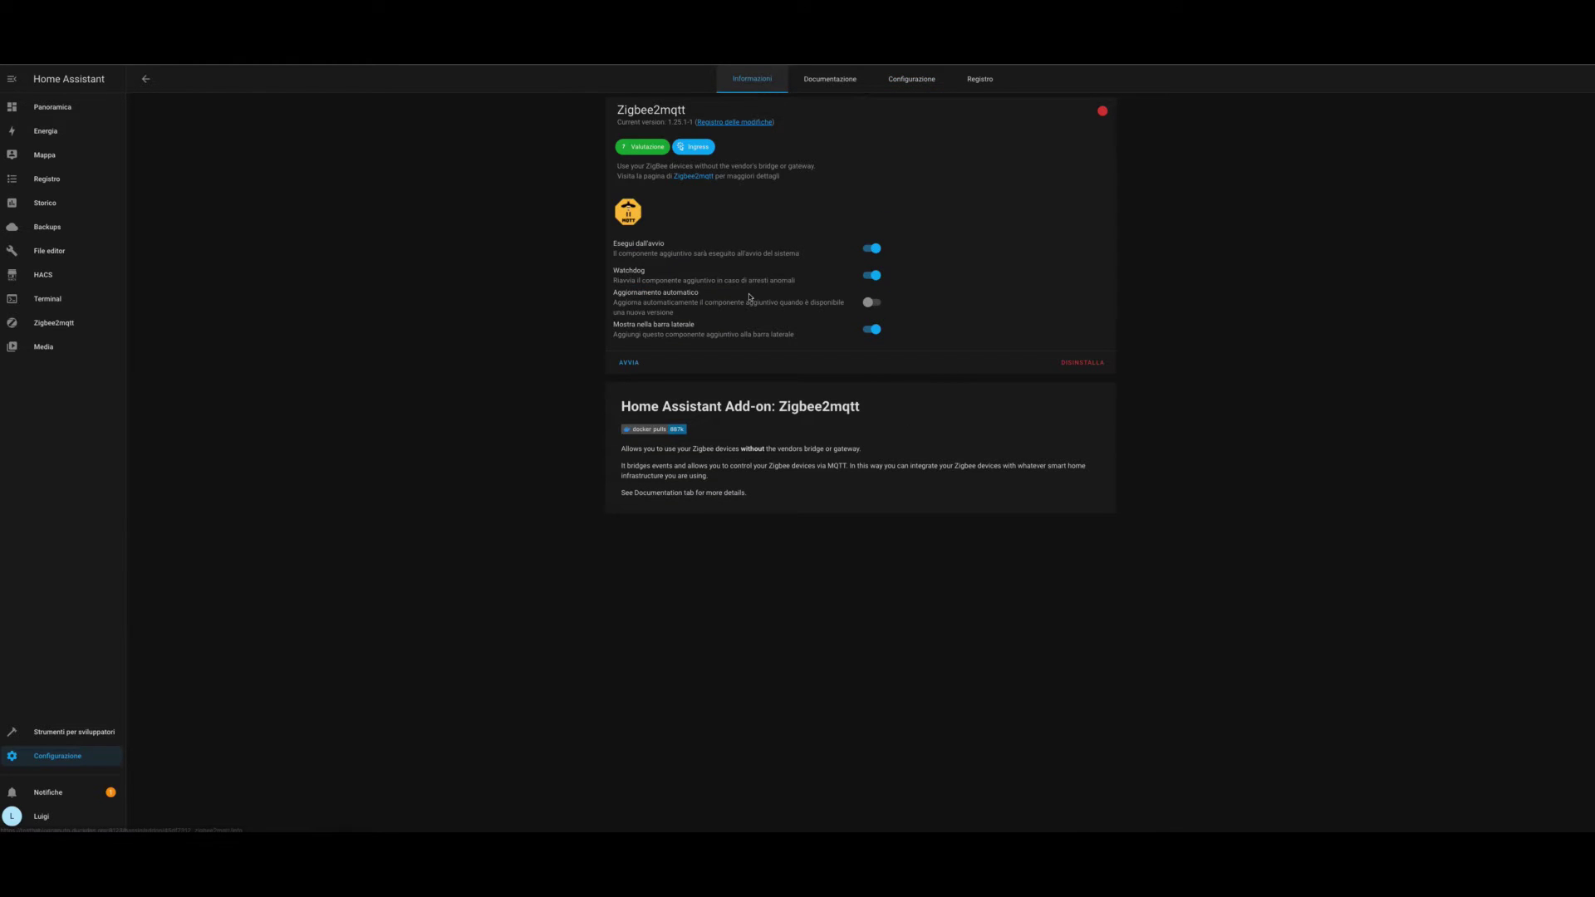
left_click(631, 365)
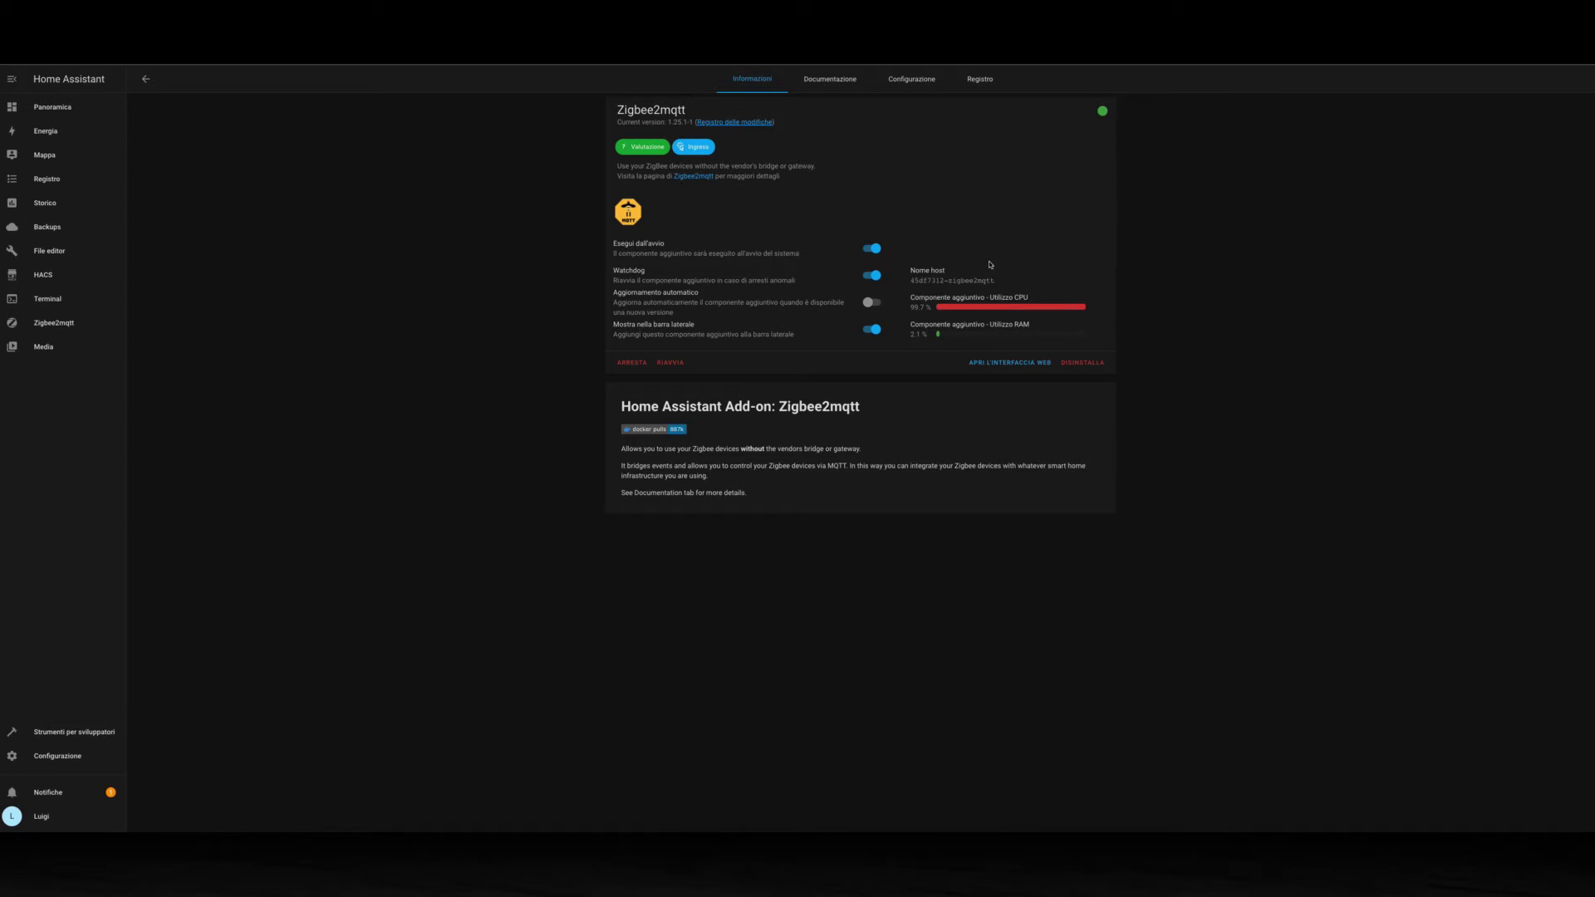
left_click(982, 85)
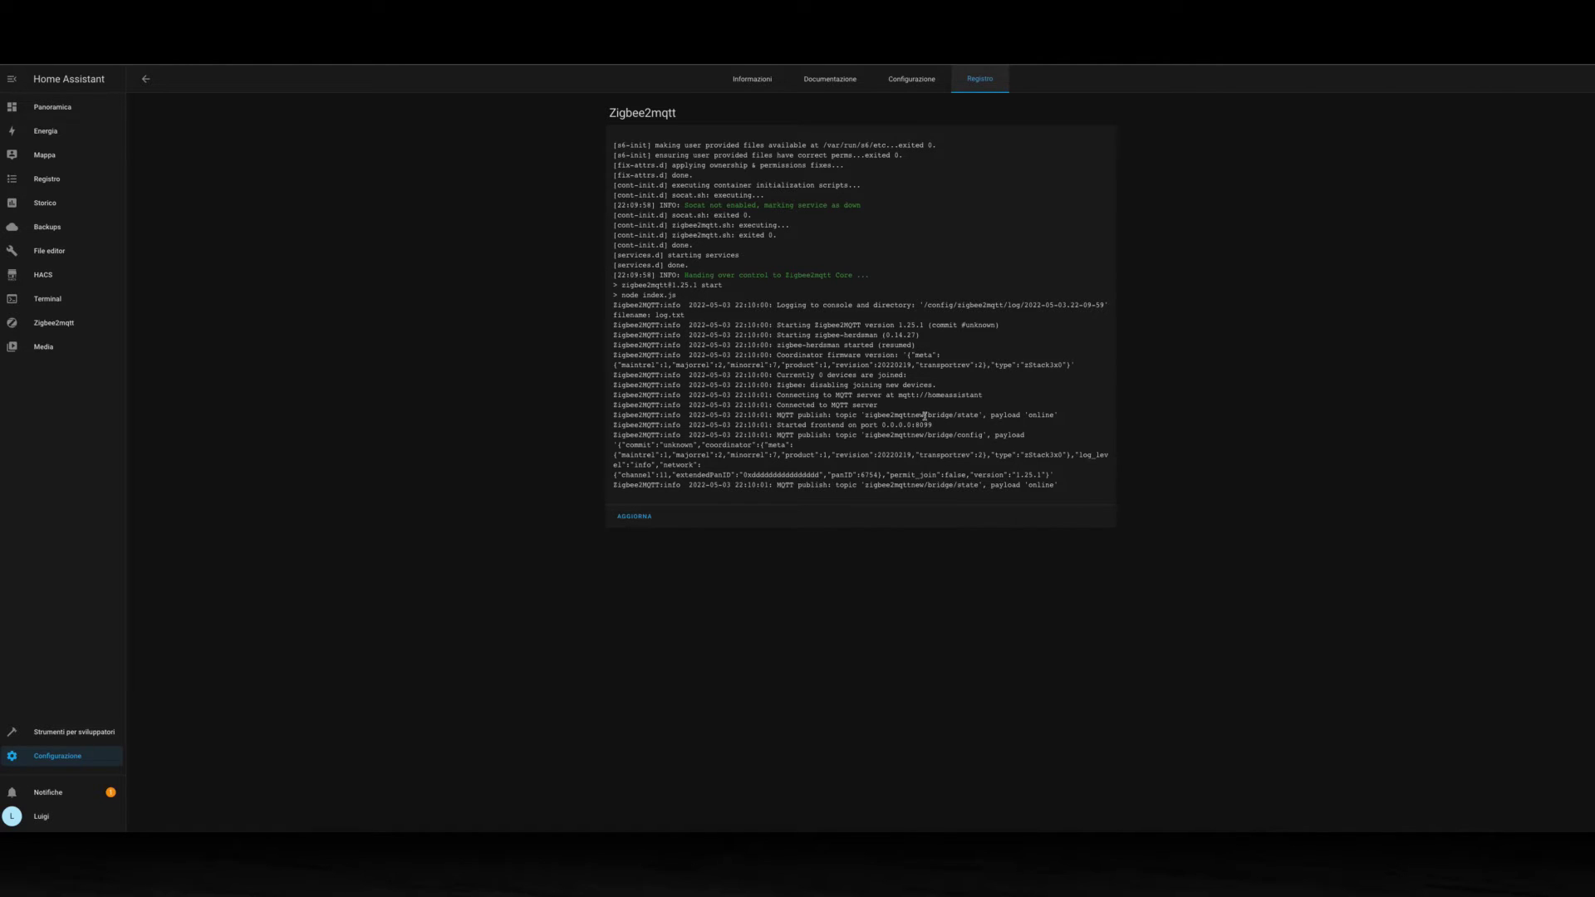
left_click(756, 81)
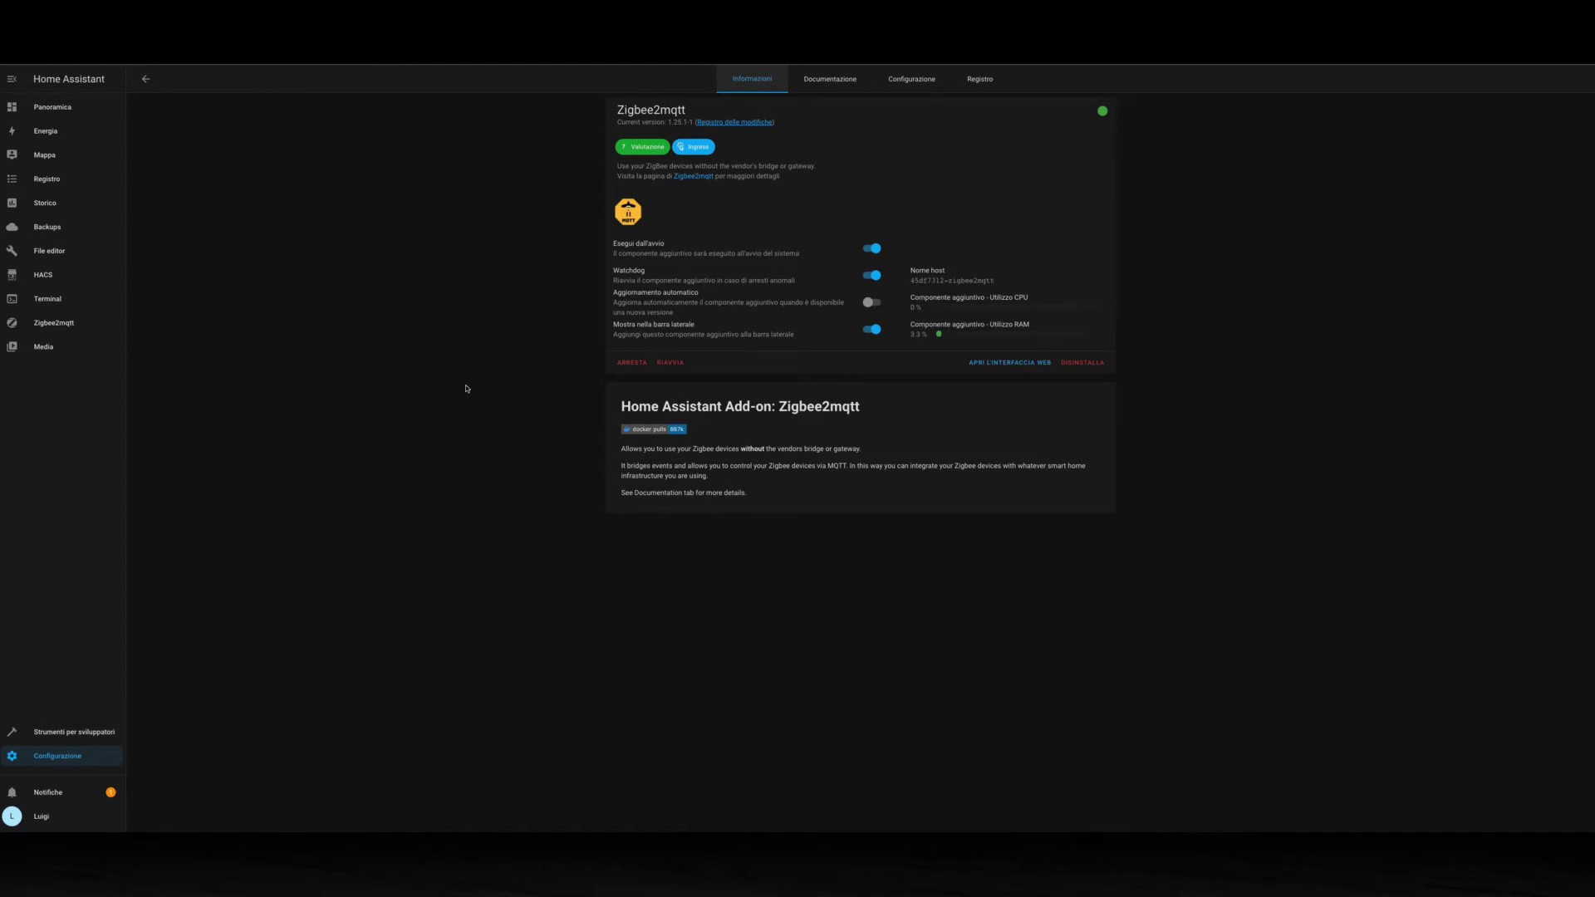
Step: In the Zigbee2mqtt interface, permit joining for all devices to pair the two Xiaomi devices, and end with joining disabled
left_click(63, 326)
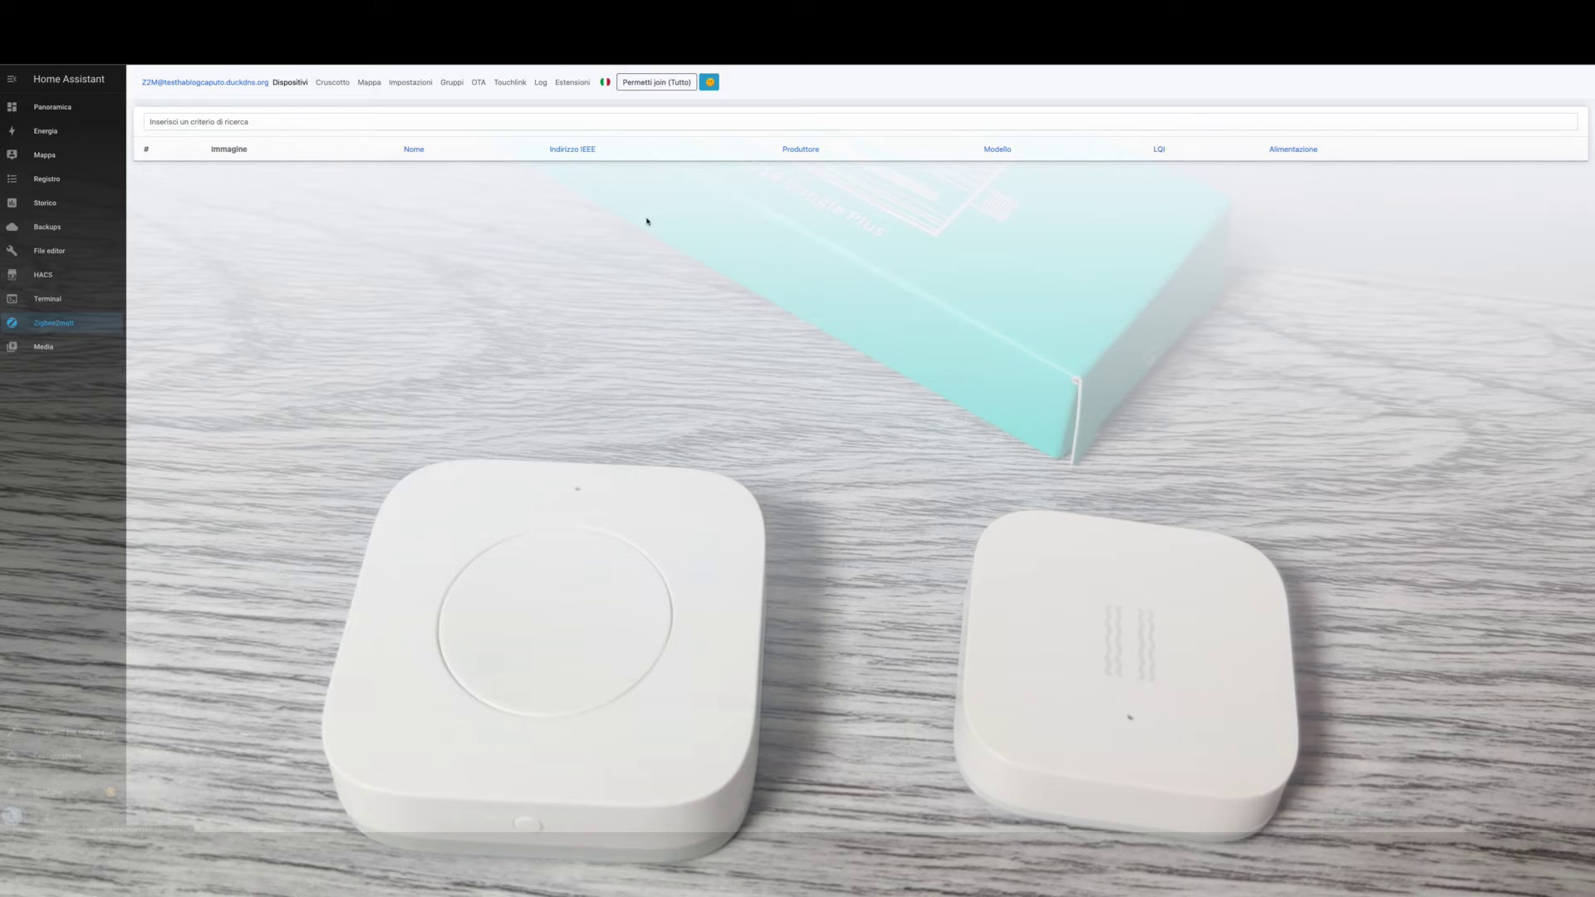
left_click(653, 88)
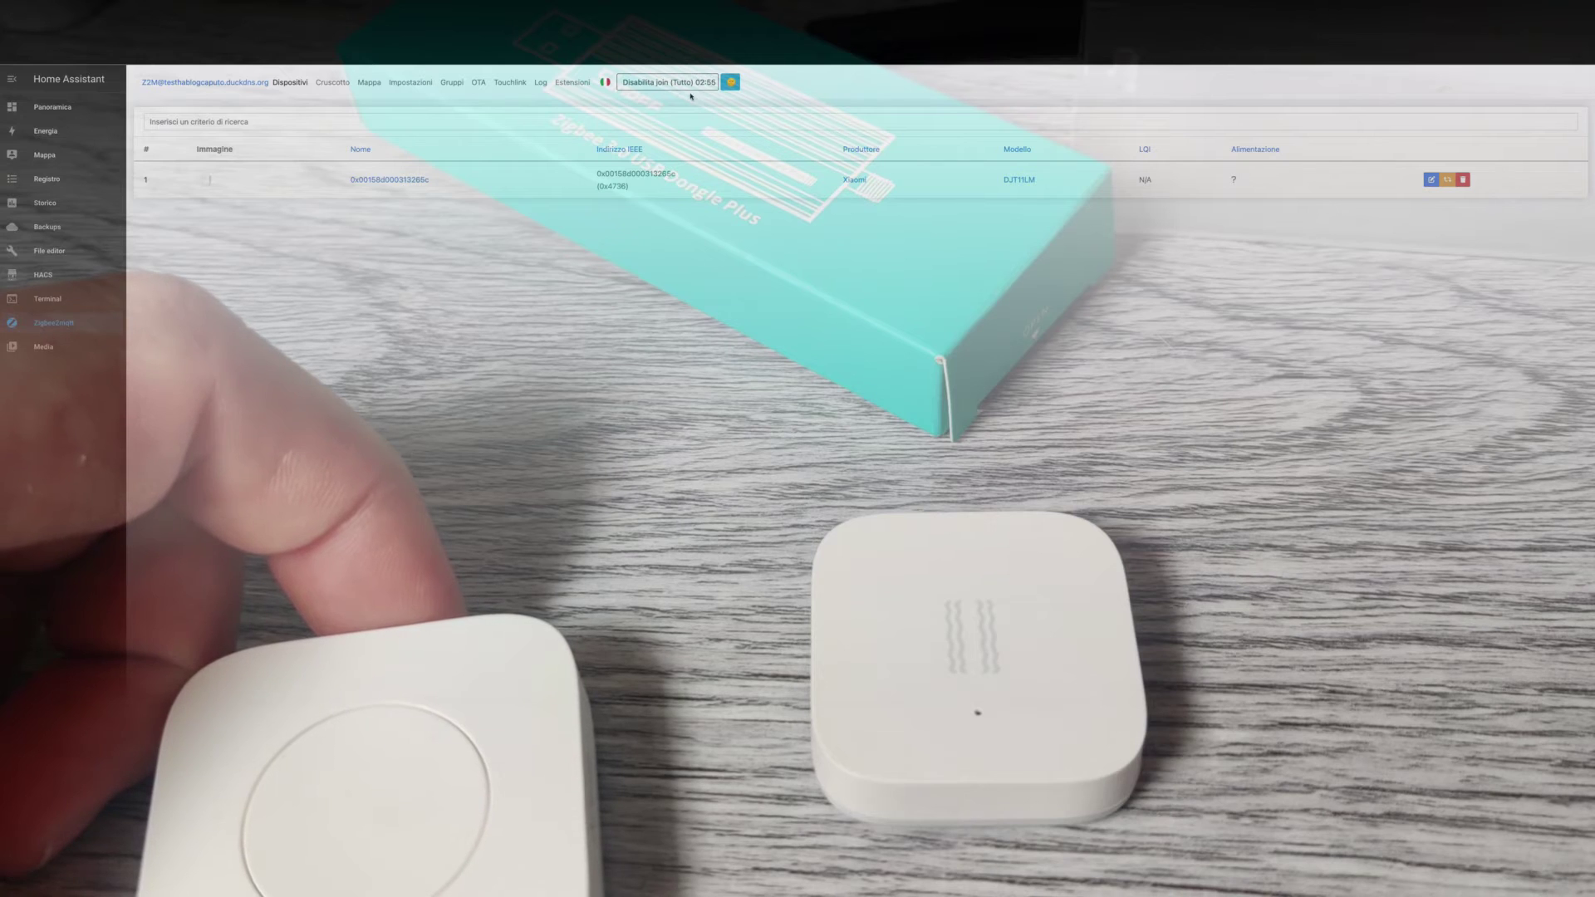
left_click(647, 83)
left_click(649, 85)
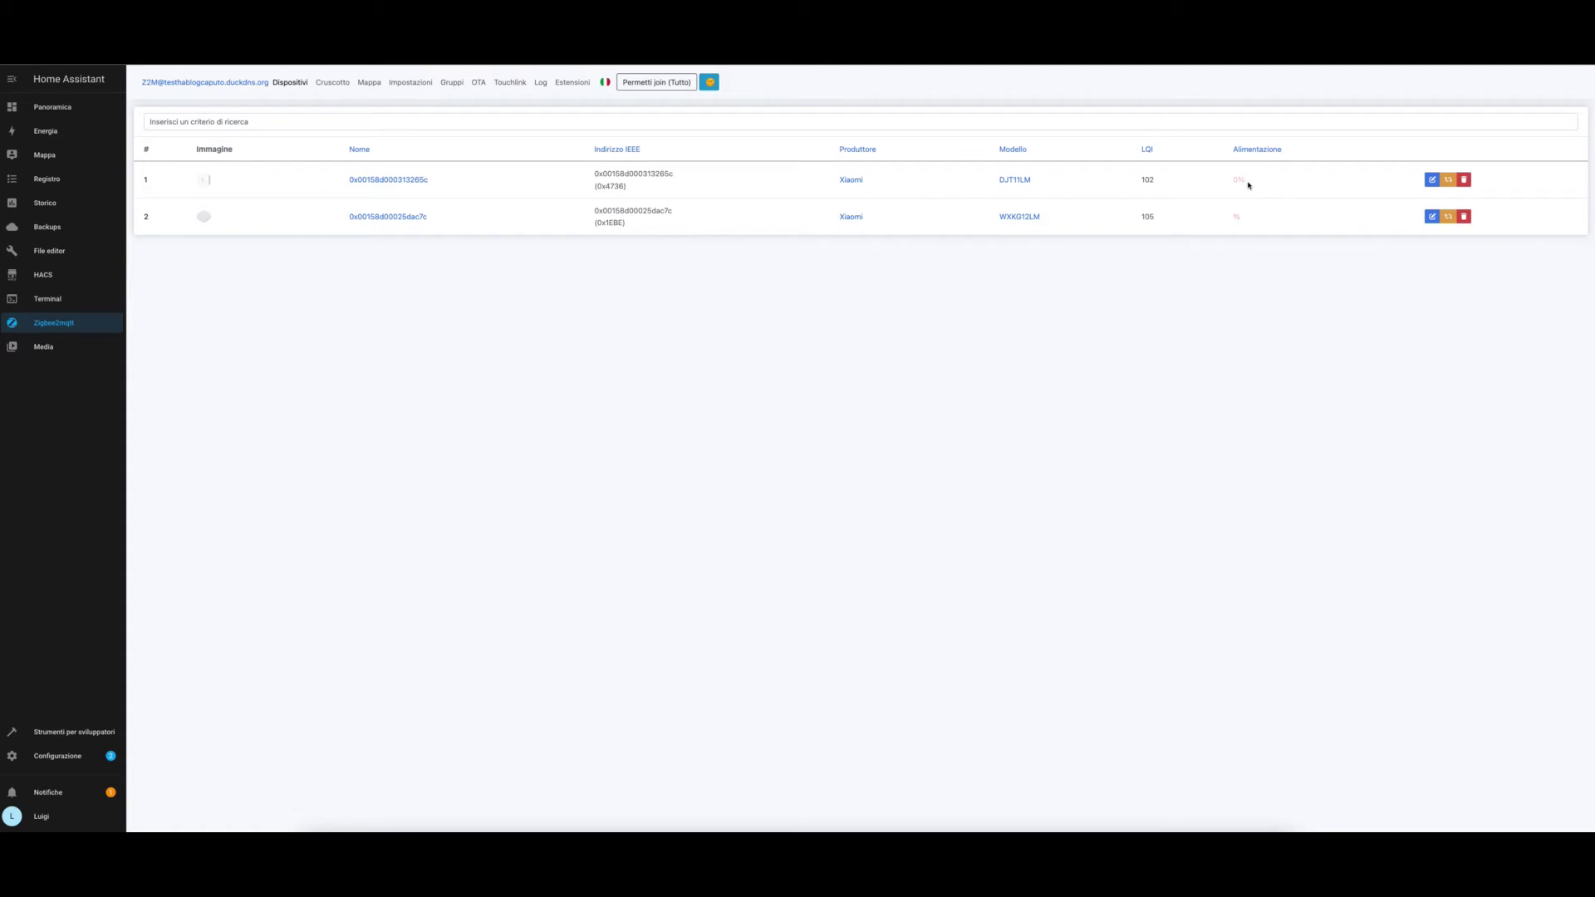
Step: Rename the Xiaomi DJT11LM device to vibrazione and update its Home Assistant entity_id as well
left_click(1433, 181)
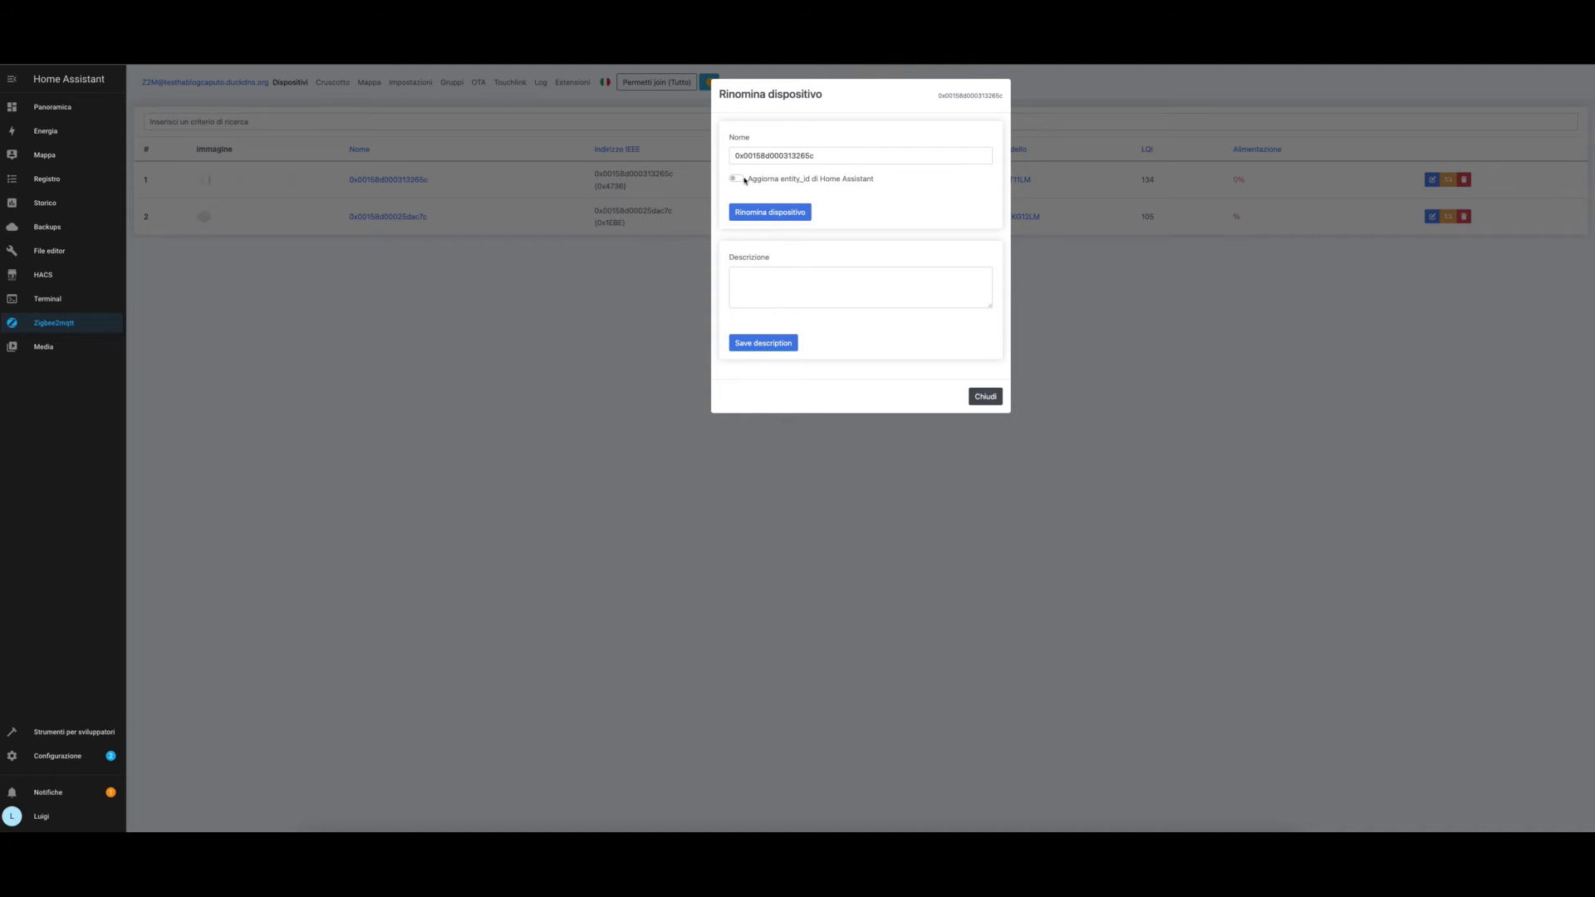
left_click(826, 156)
key("BackSpace")
key("BackSpace")
key("BackSpace")
key("BackSpace")
key("BackSpace")
key("BackSpace")
key("BackSpace")
key("BackSpace")
key("BackSpace")
key("BackSpace")
key("BackSpace")
key("BackSpace")
key("BackSpace")
key("BackSpace")
key("BackSpace")
key("BackSpace")
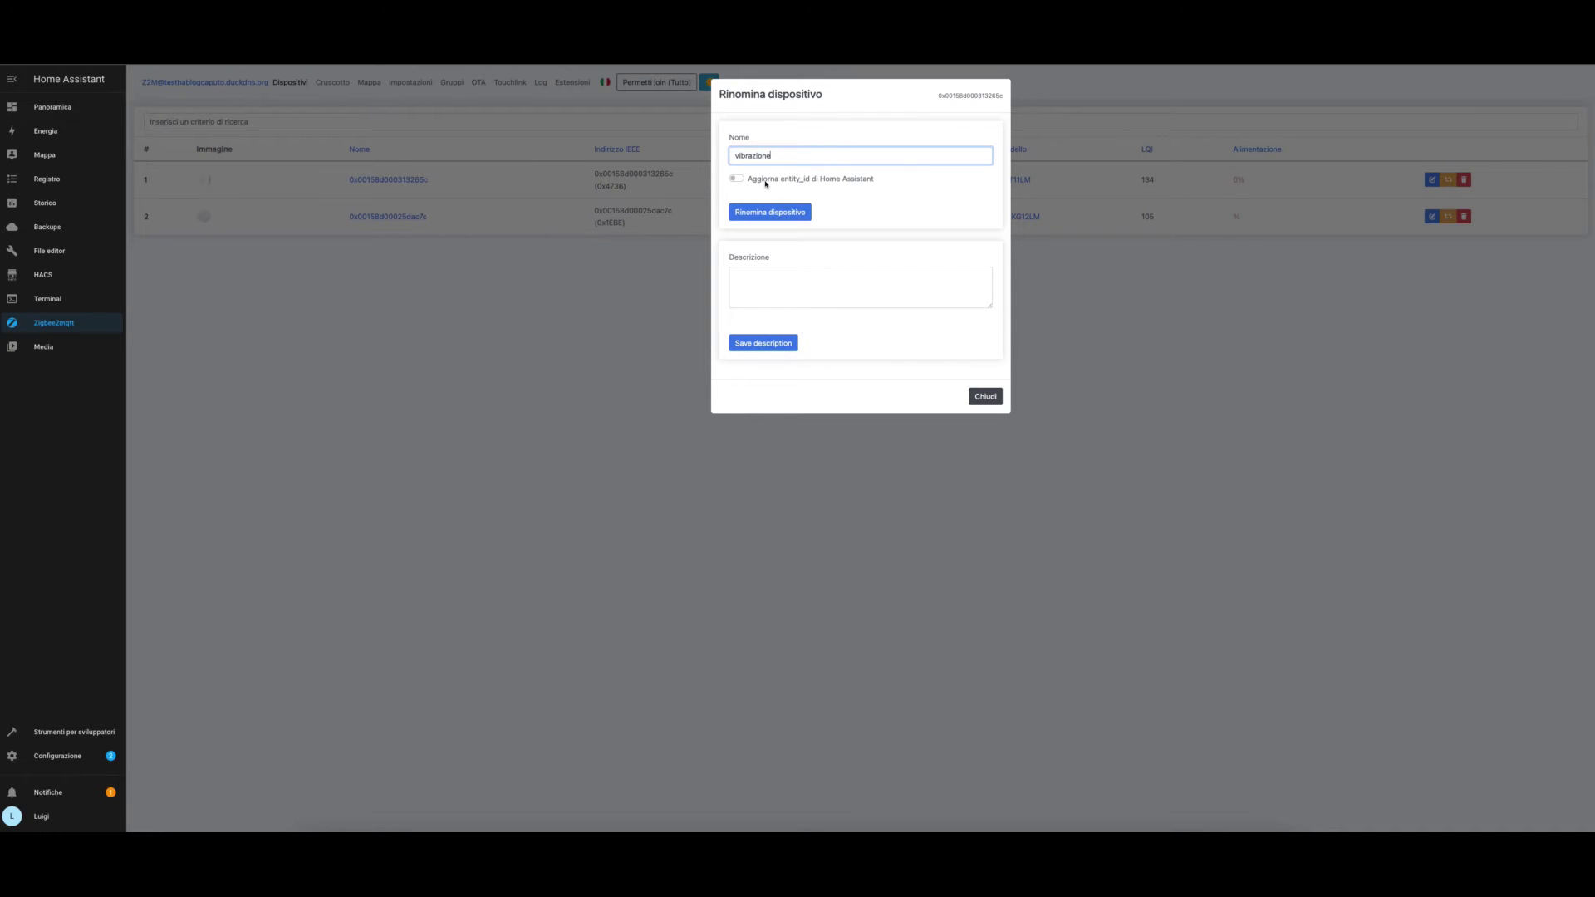
left_click(735, 180)
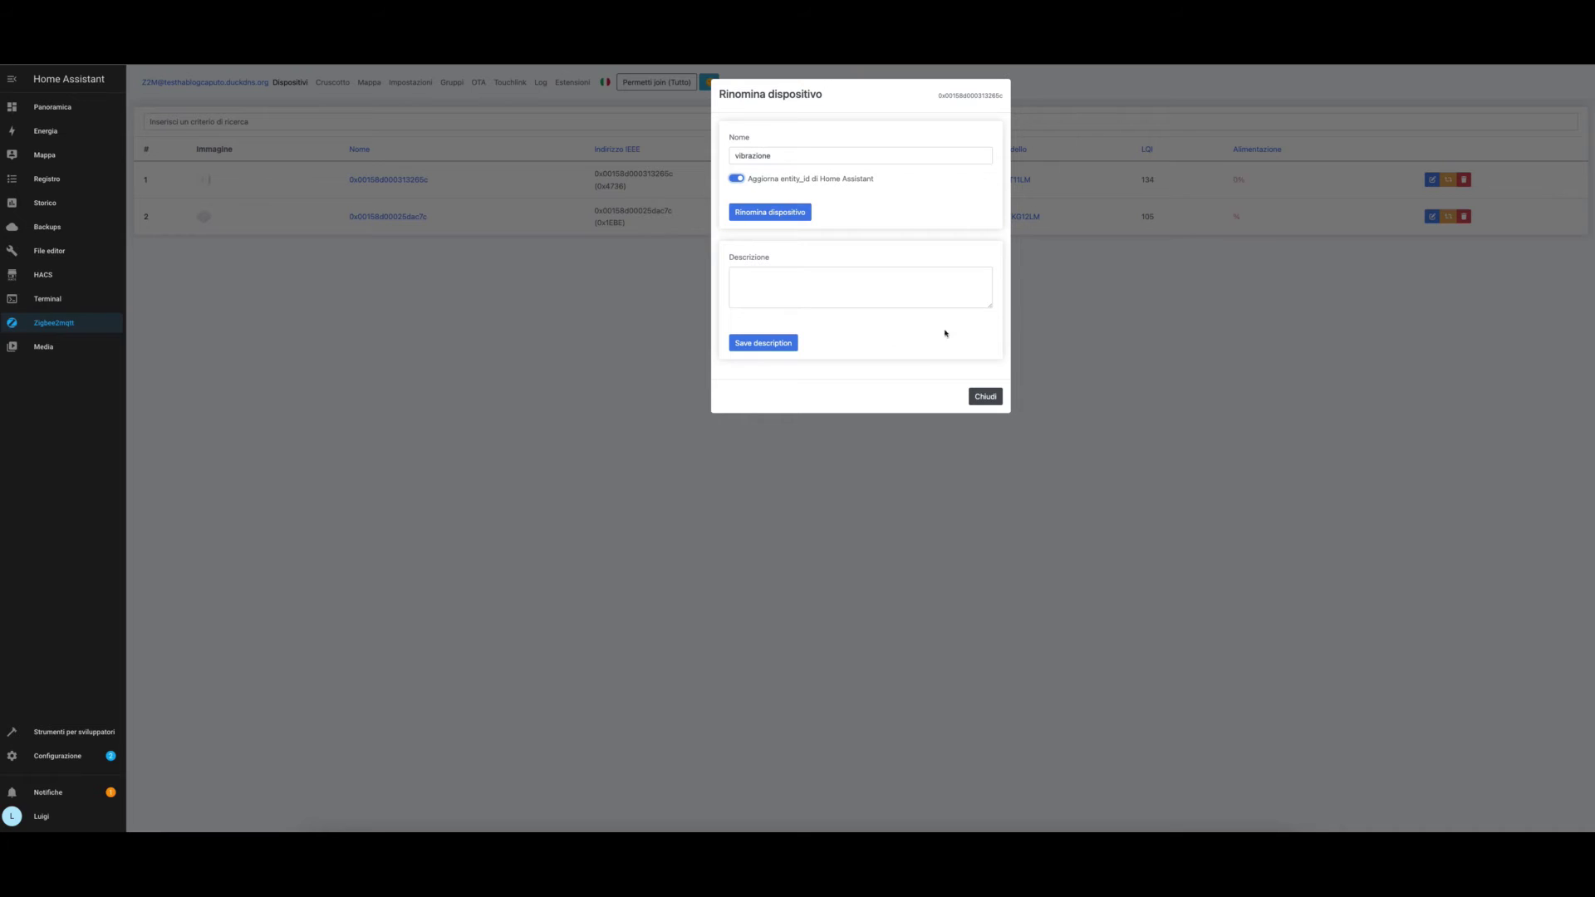
left_click(782, 218)
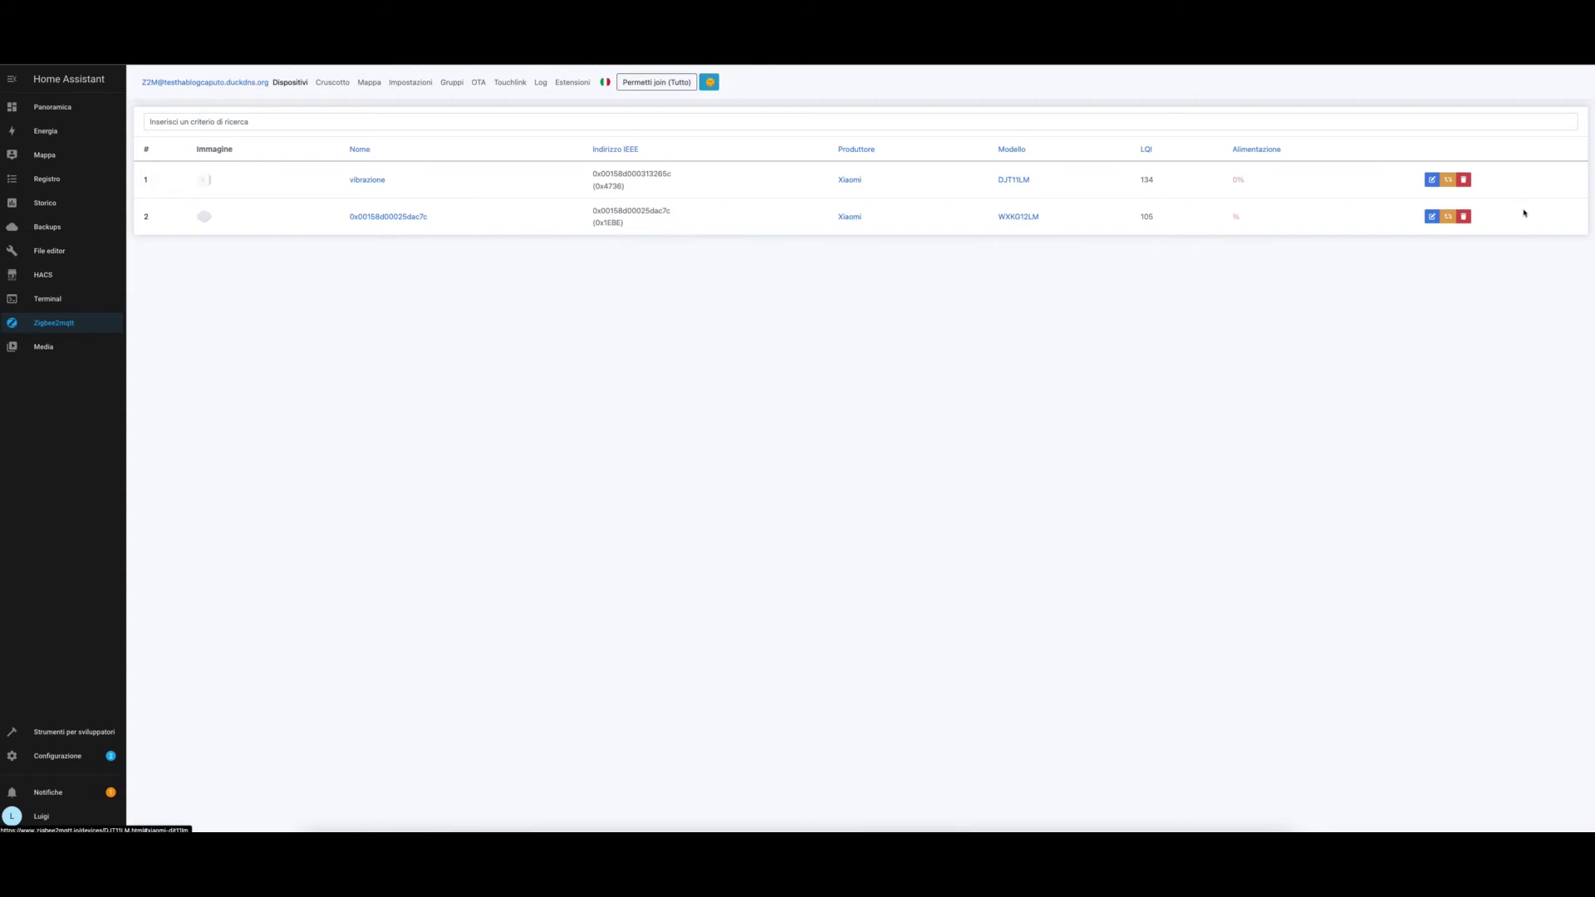
Step: Rename the Xiaomi WXKG12LM device to pulsante zigbee and update its Home Assistant entity_id as well
left_click(1431, 218)
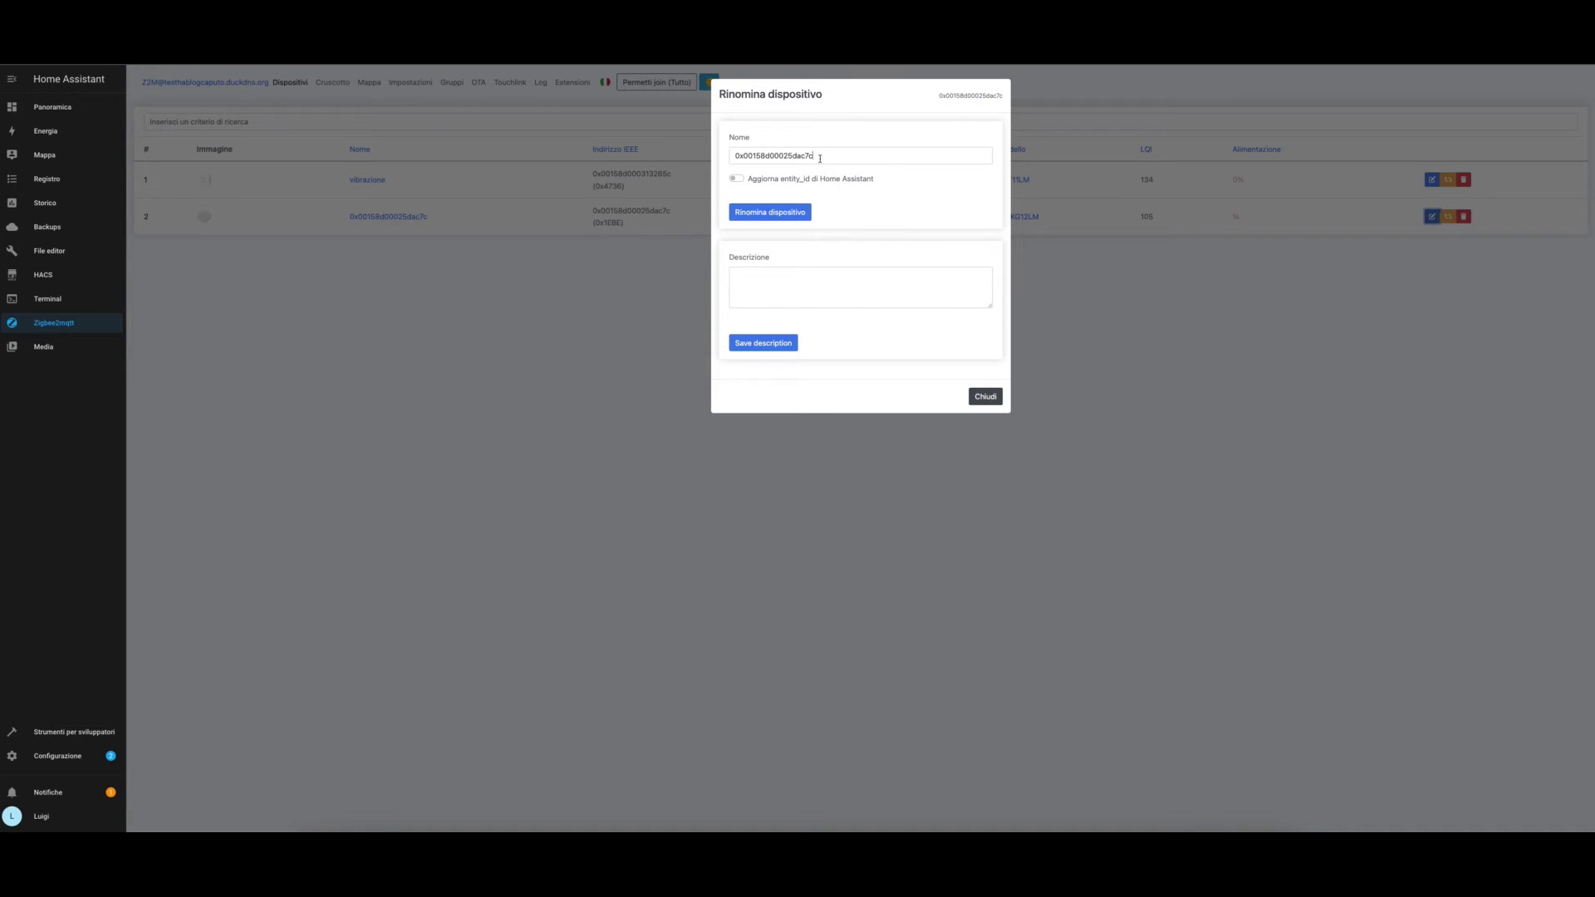
left_click_drag(818, 156, 720, 162)
type("pulsante zigbee")
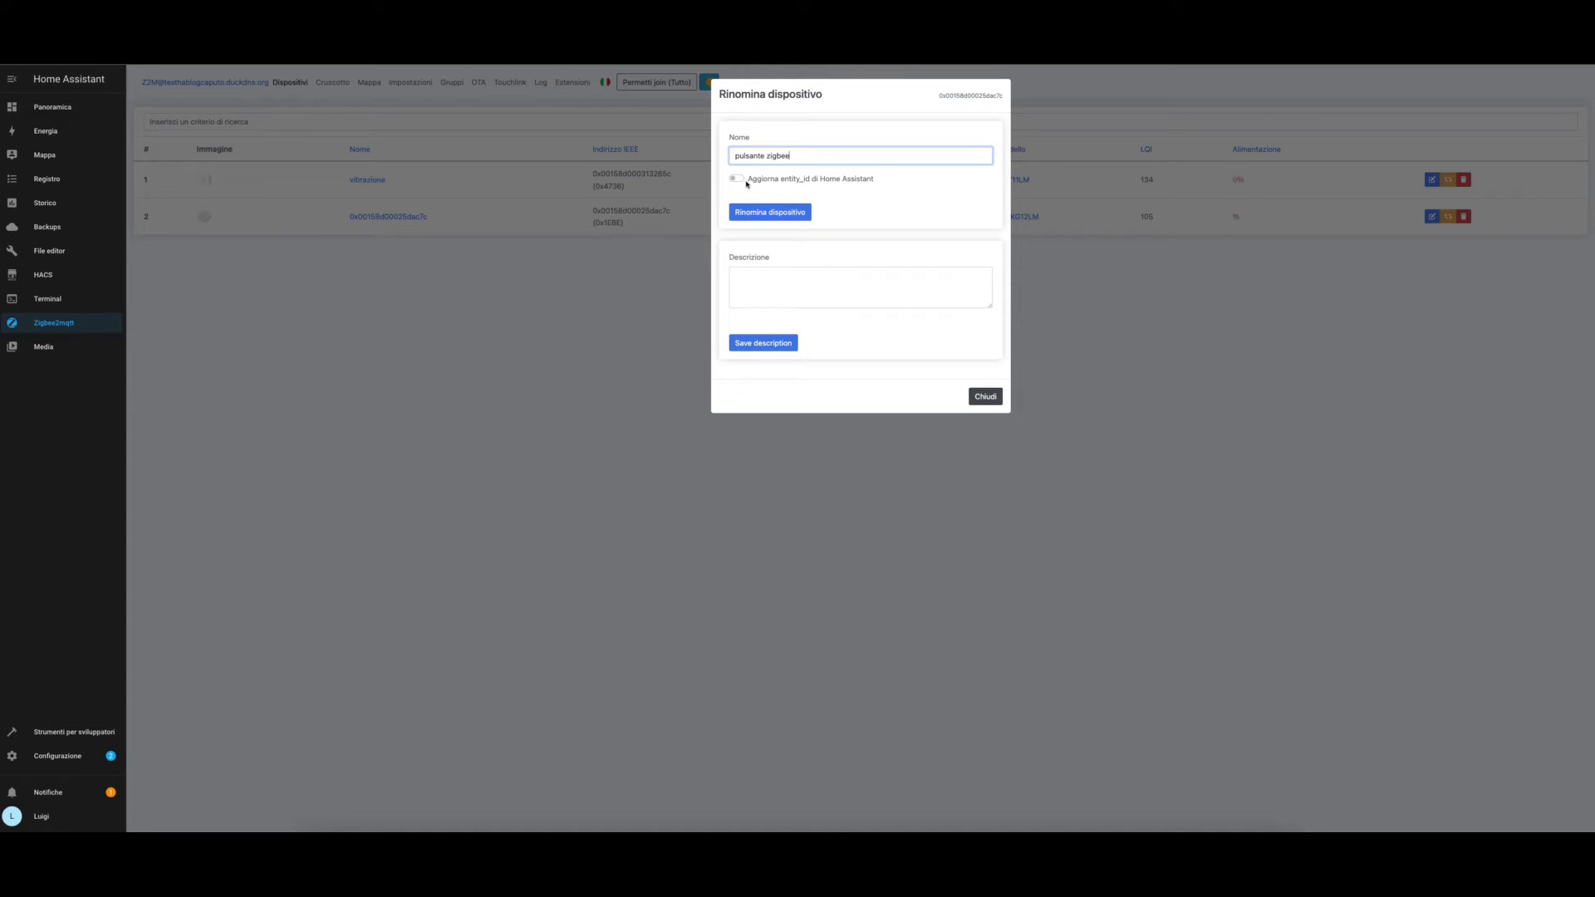
left_click(736, 178)
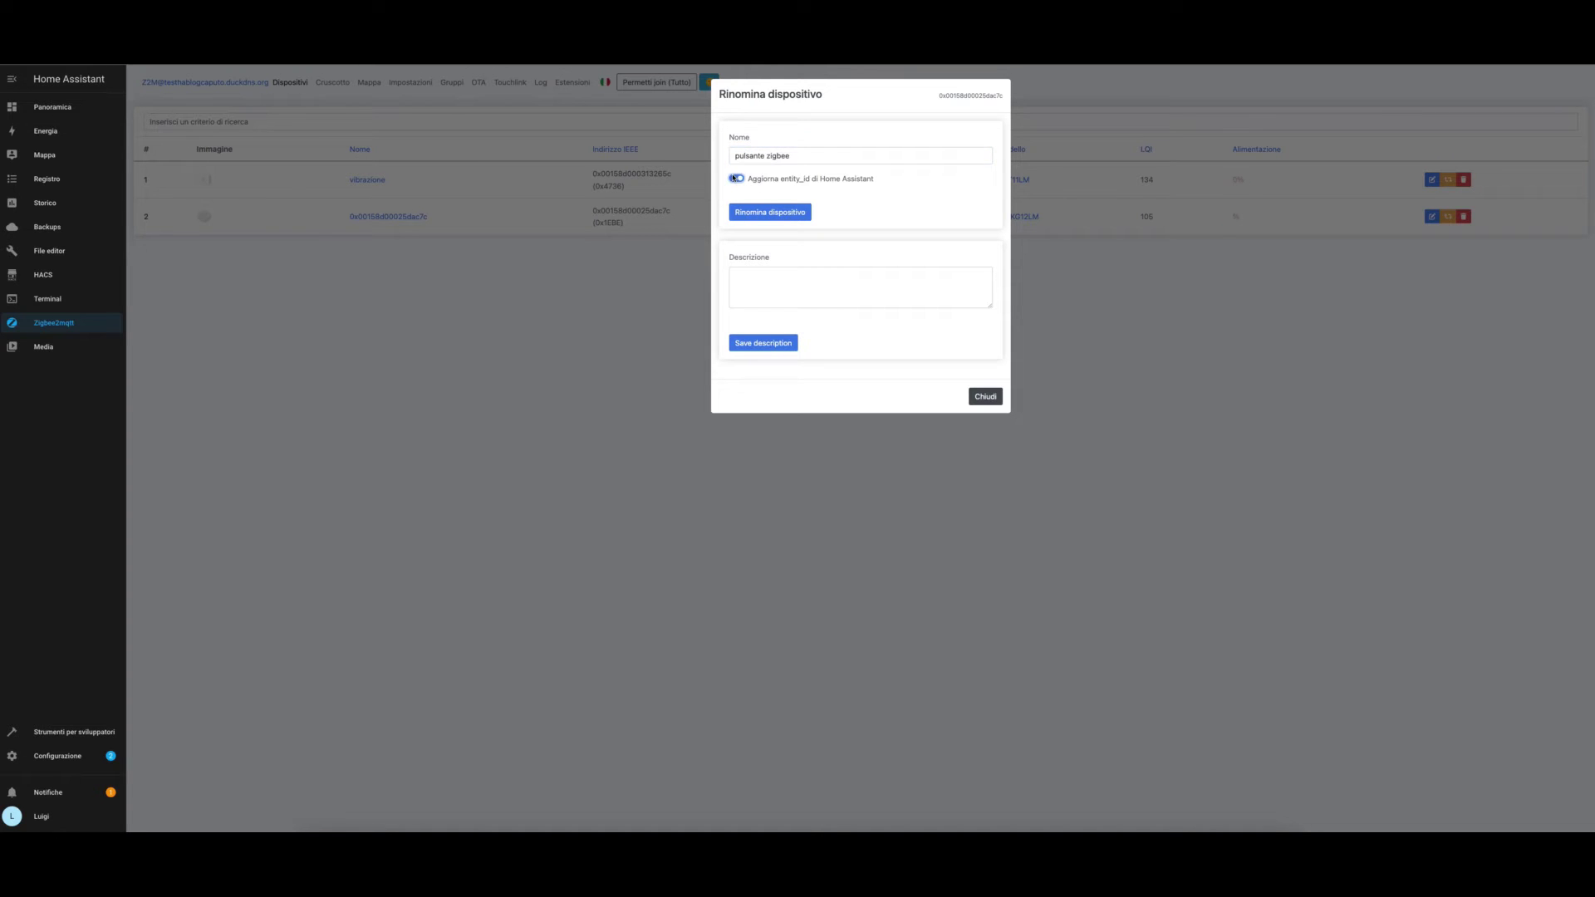
left_click(794, 213)
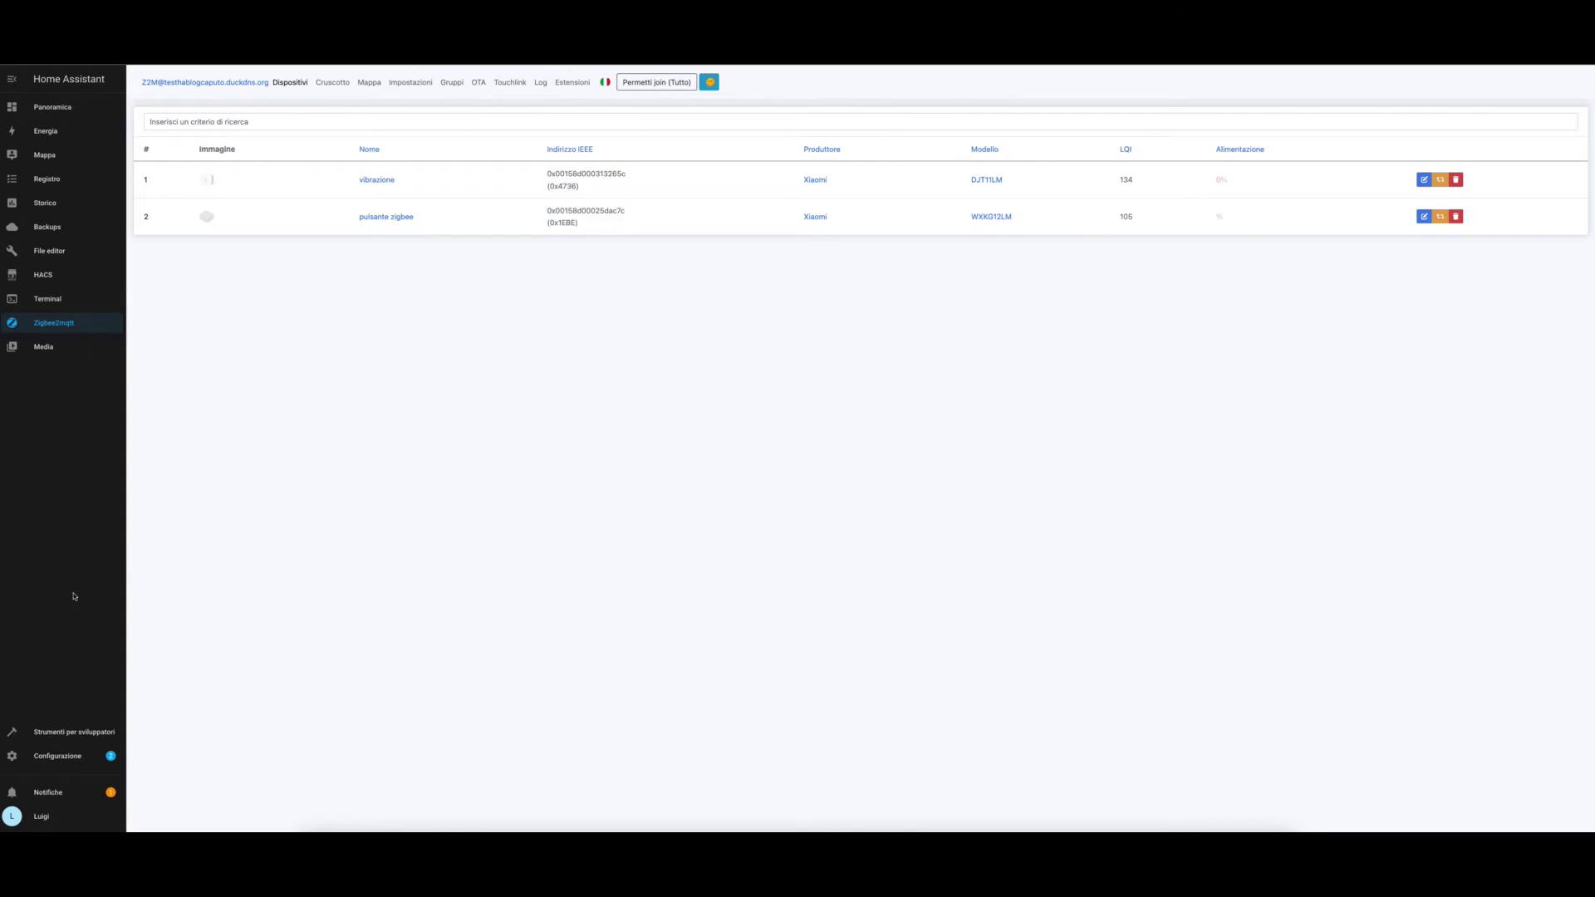
Step: Look up select.vibrazione_sensitivity among Home Assistant's entity states and view its available sensitivity options without changing the selection
left_click(56, 735)
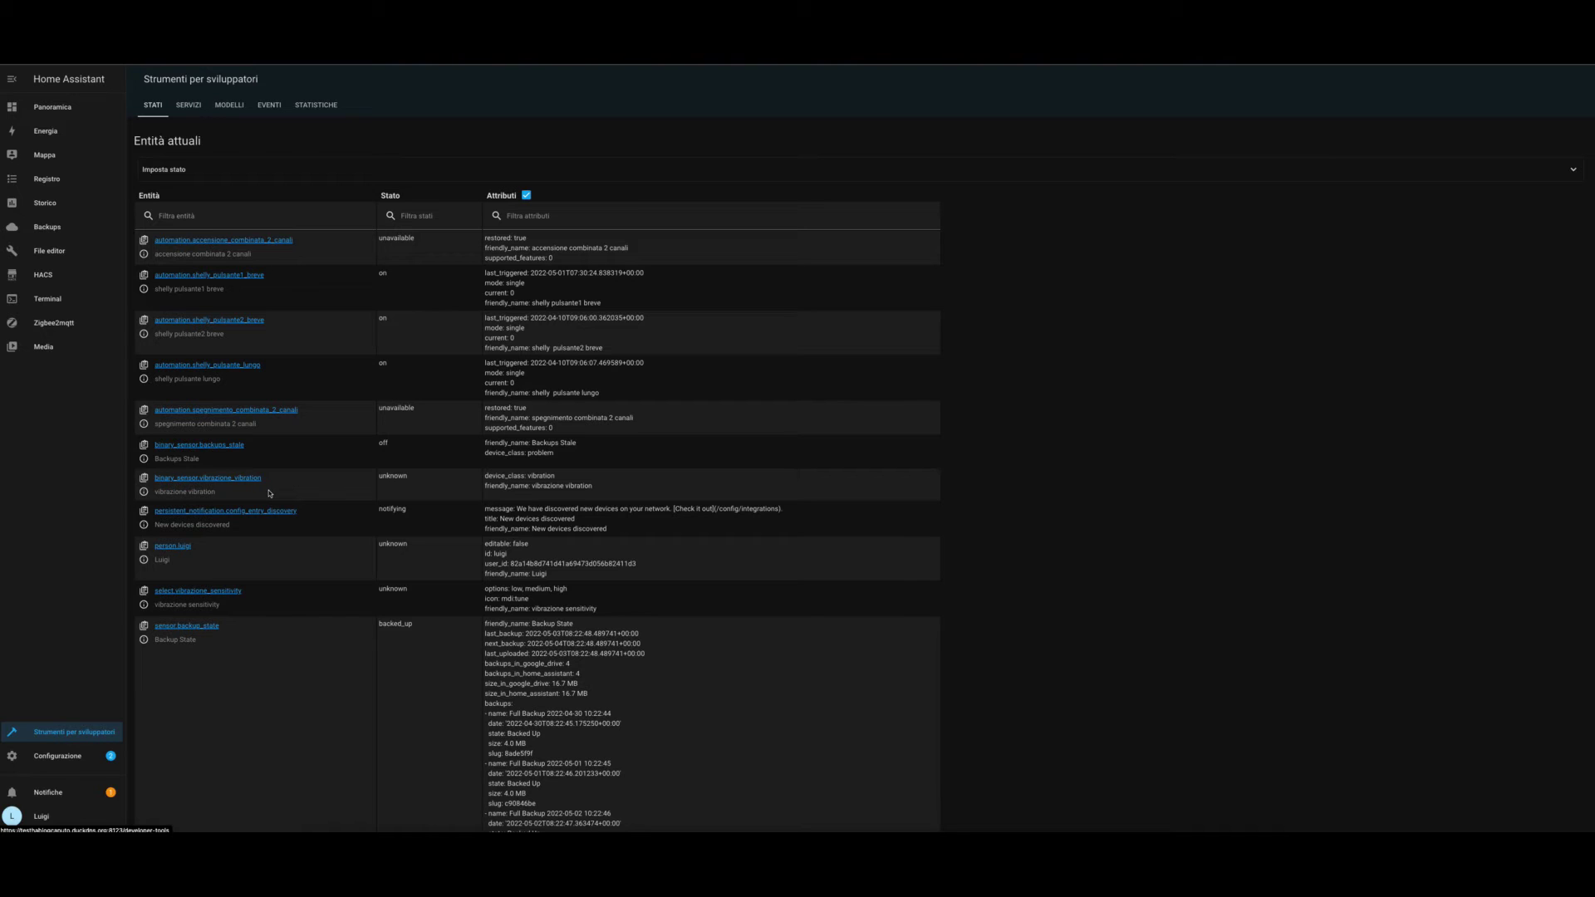
scroll(269, 494, "down", 1)
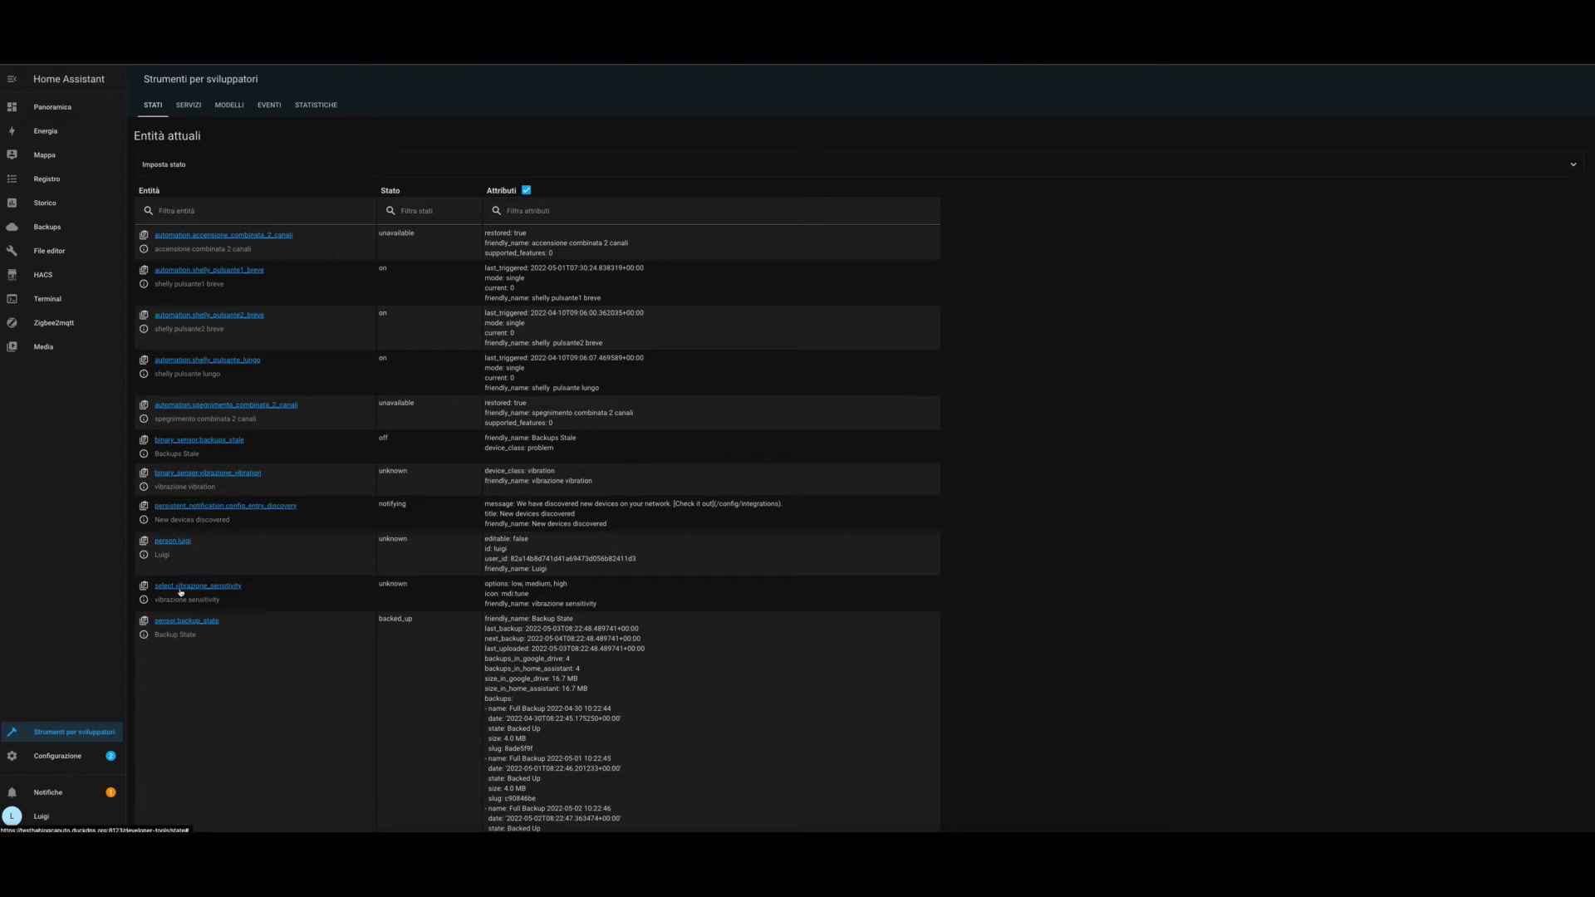
left_click(144, 600)
left_click(812, 432)
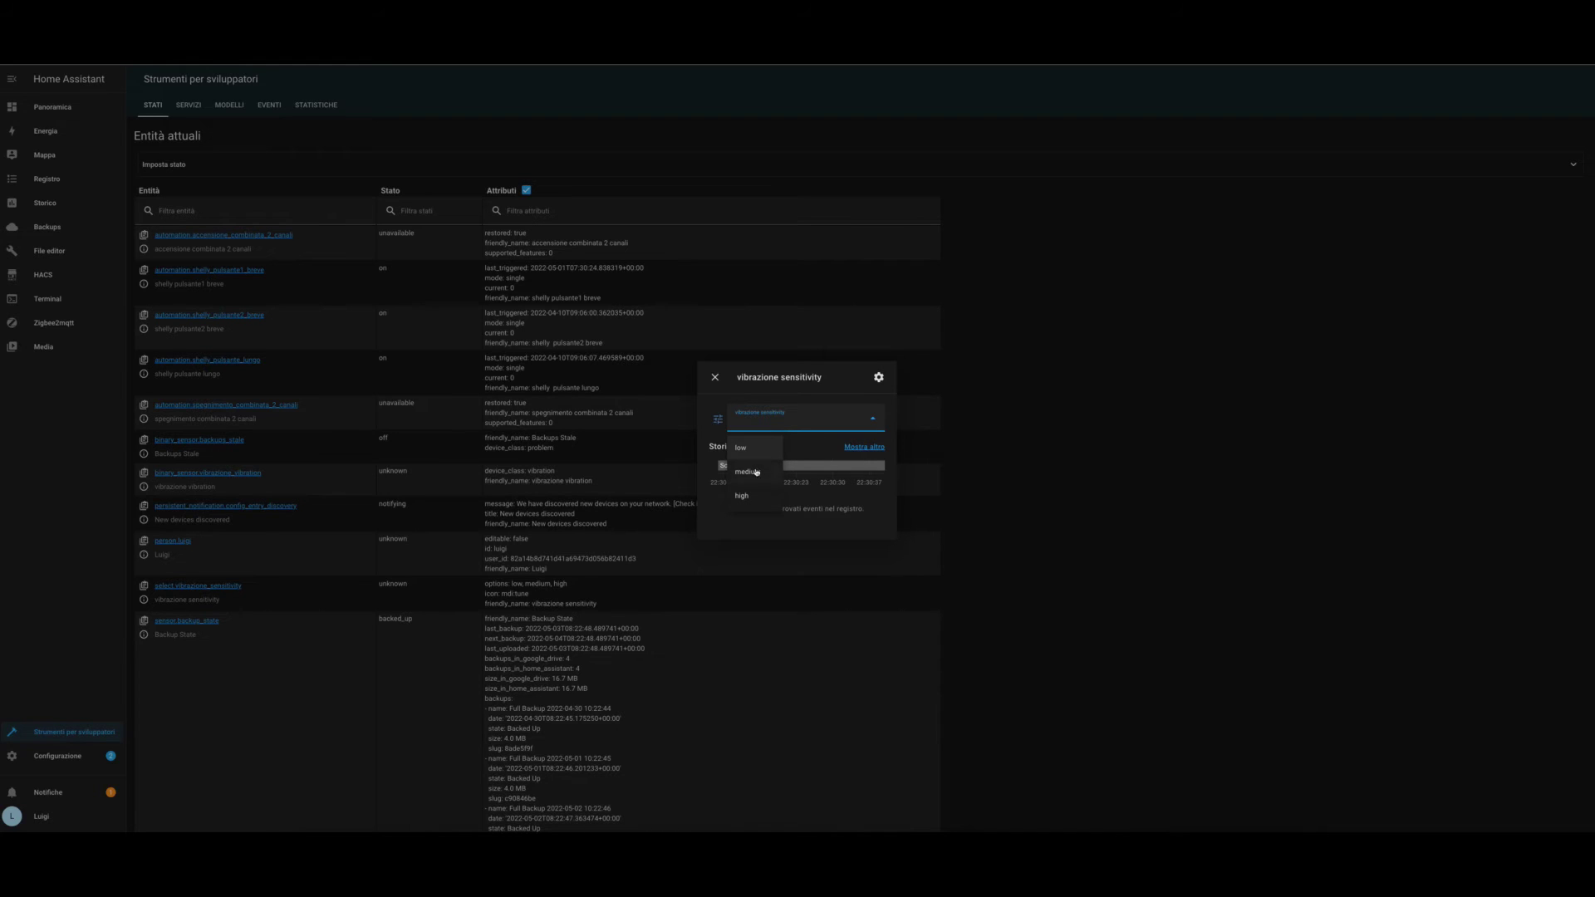
left_click(715, 377)
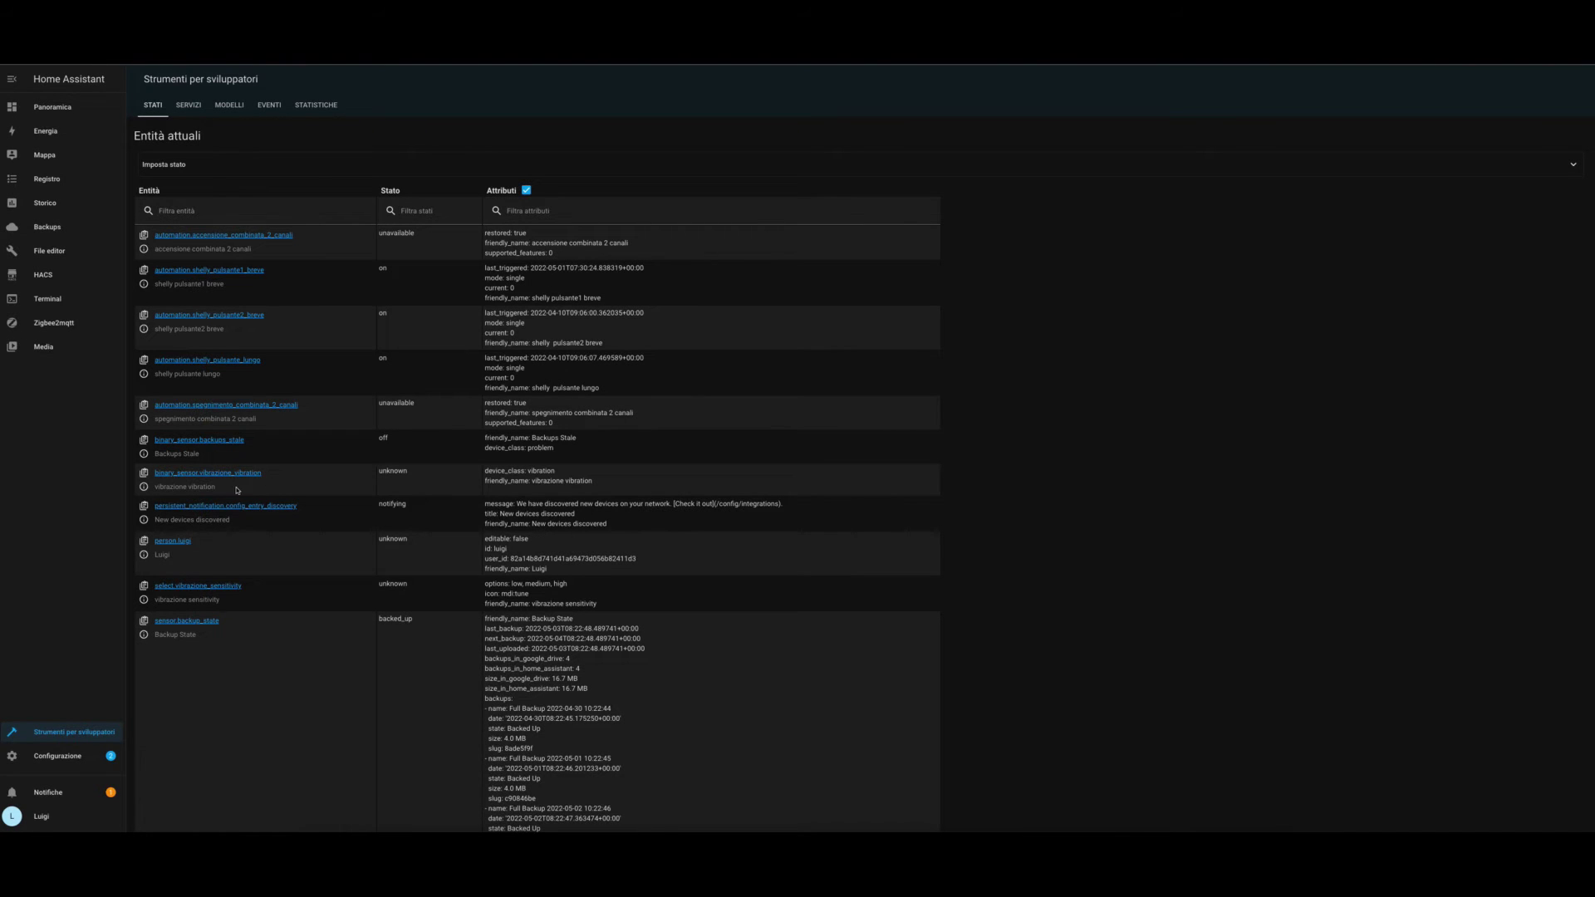
Step: Examine the states and attributes of the pulsante zigbee sensors and the vibrazione action, angle and battery sensors
scroll(232, 490, "down", 2)
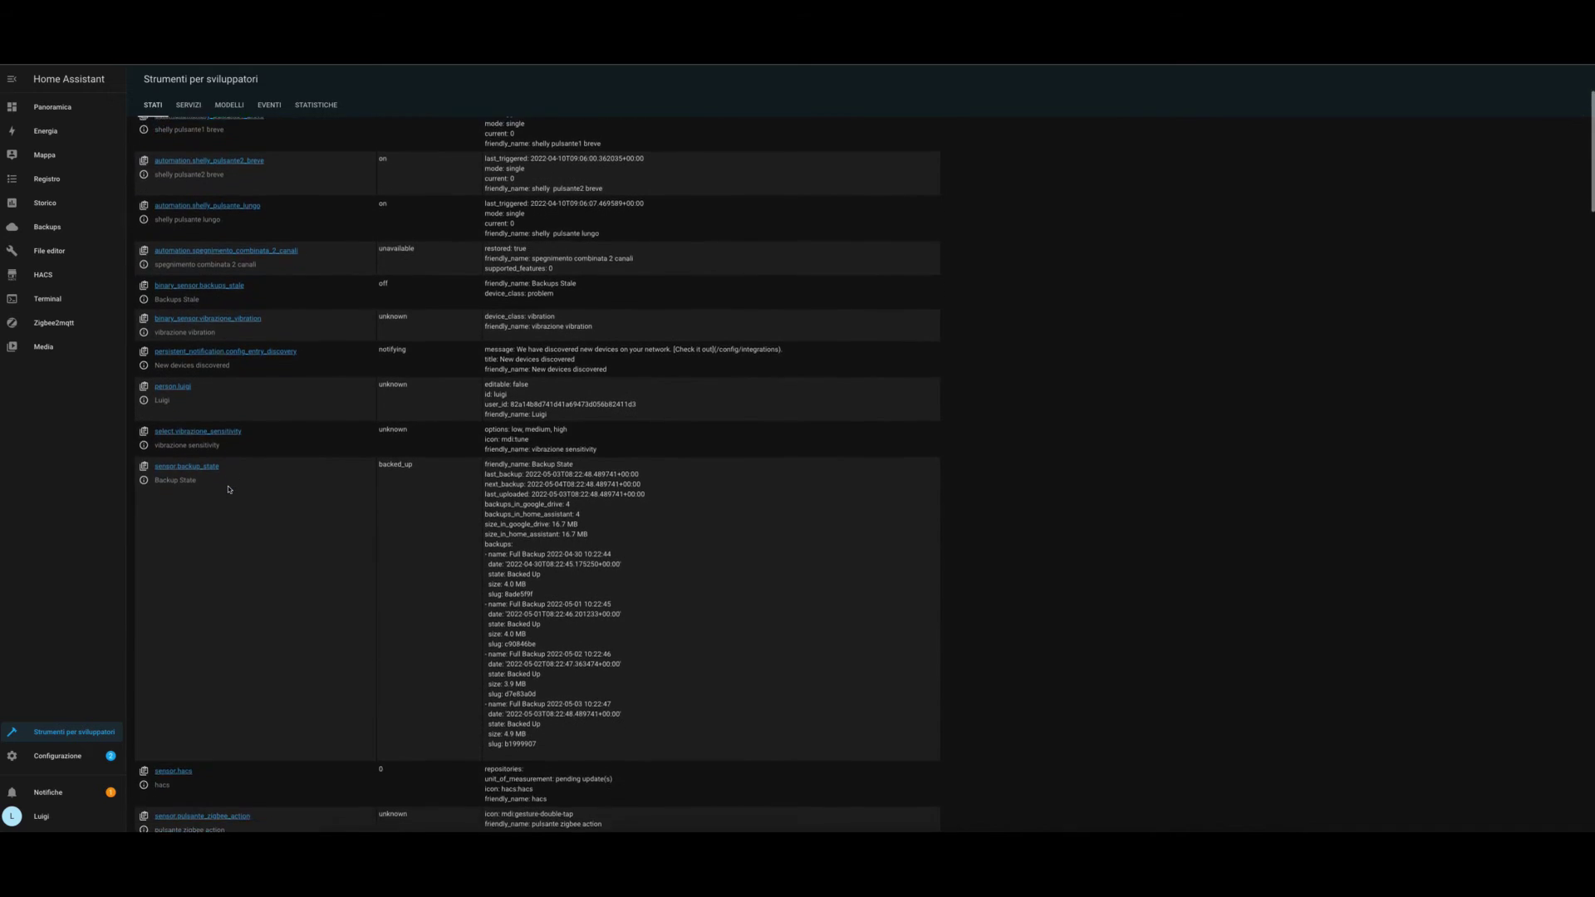
scroll(229, 490, "down", 3)
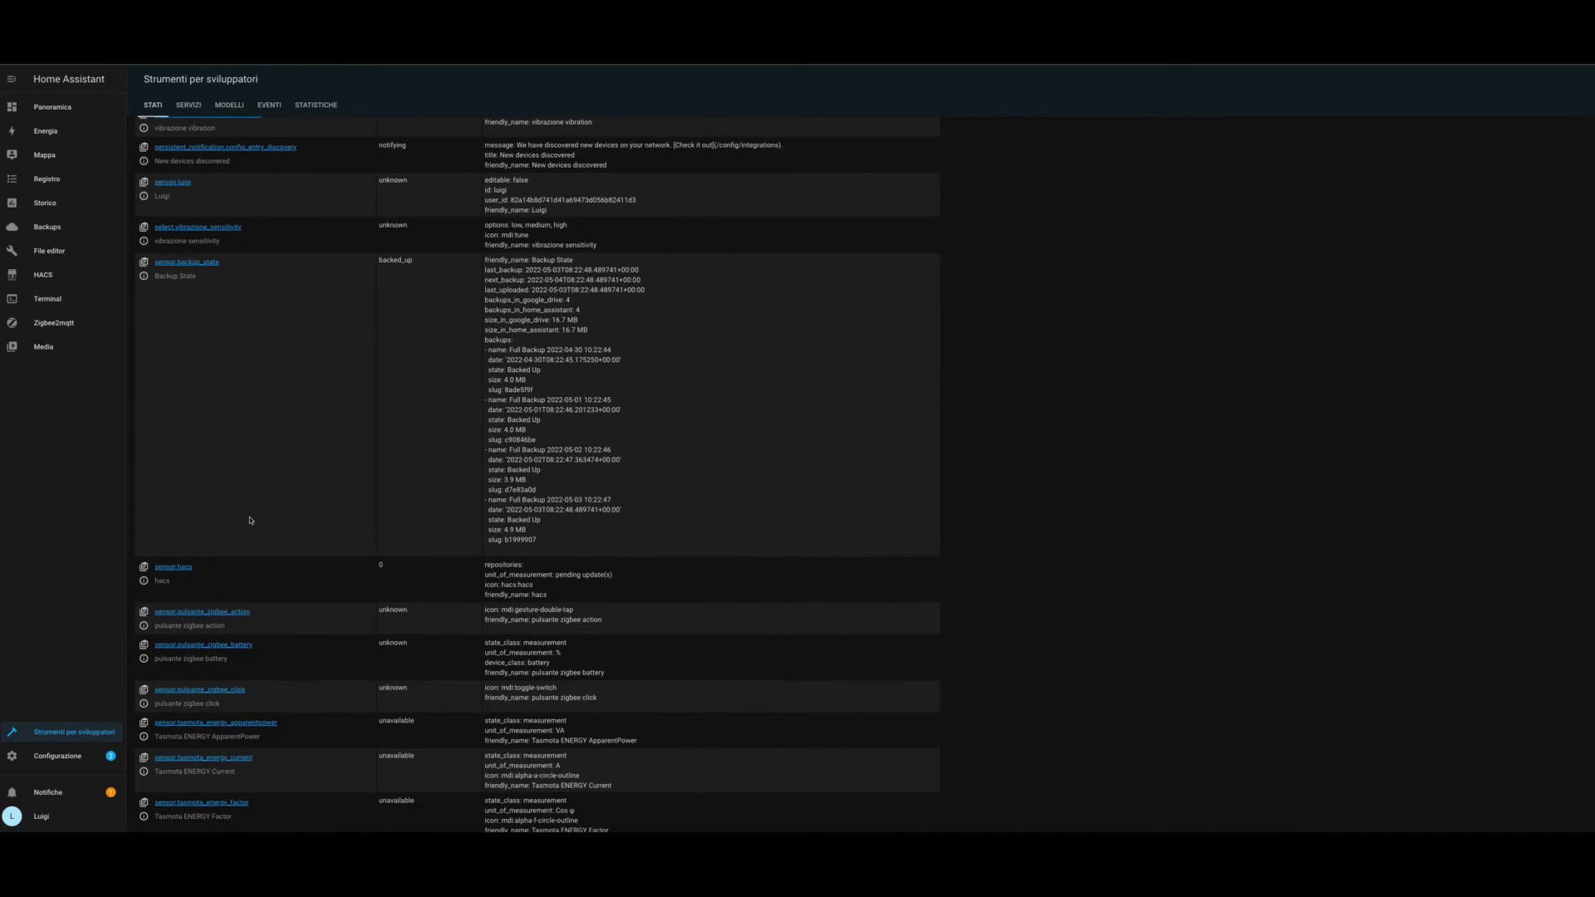
scroll(250, 521, "down", 1)
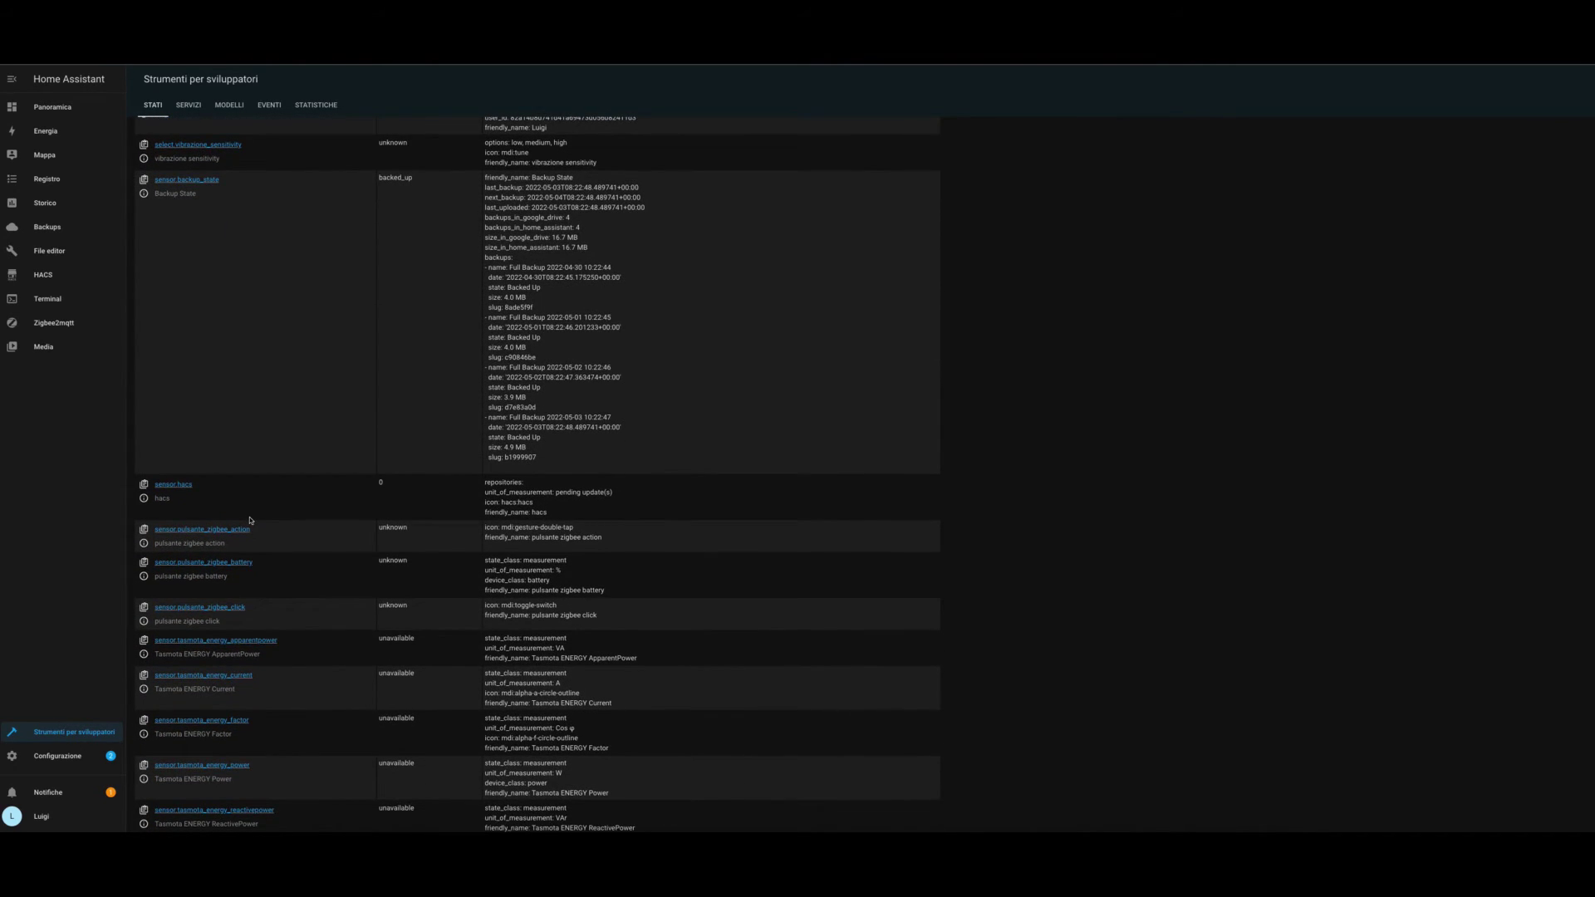
scroll(250, 521, "down", 1)
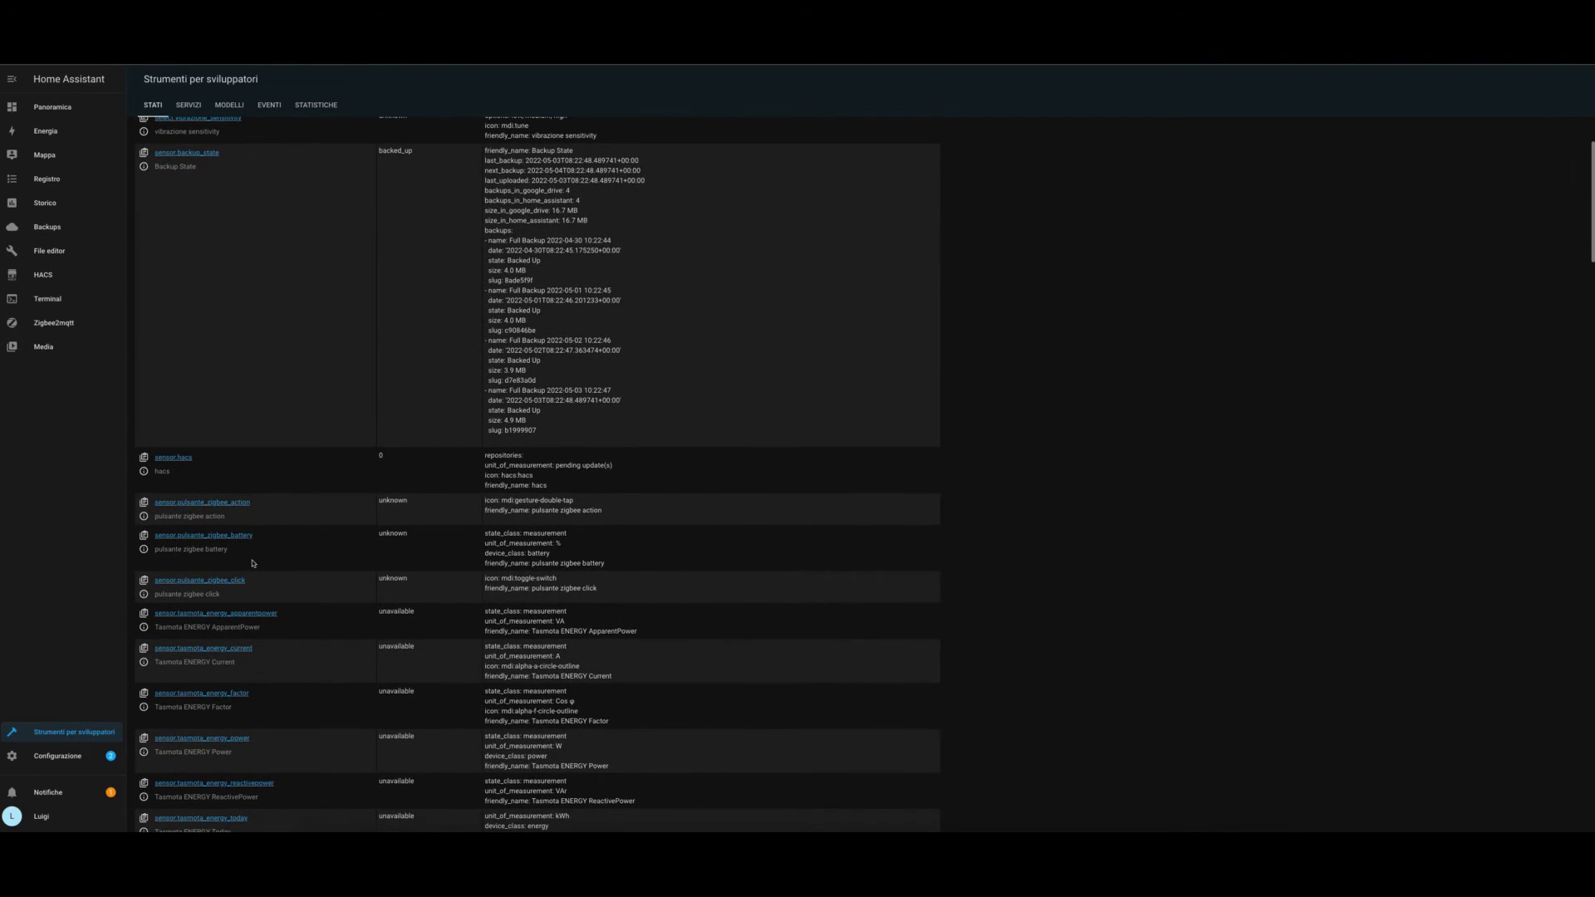
scroll(252, 564, "down", 1)
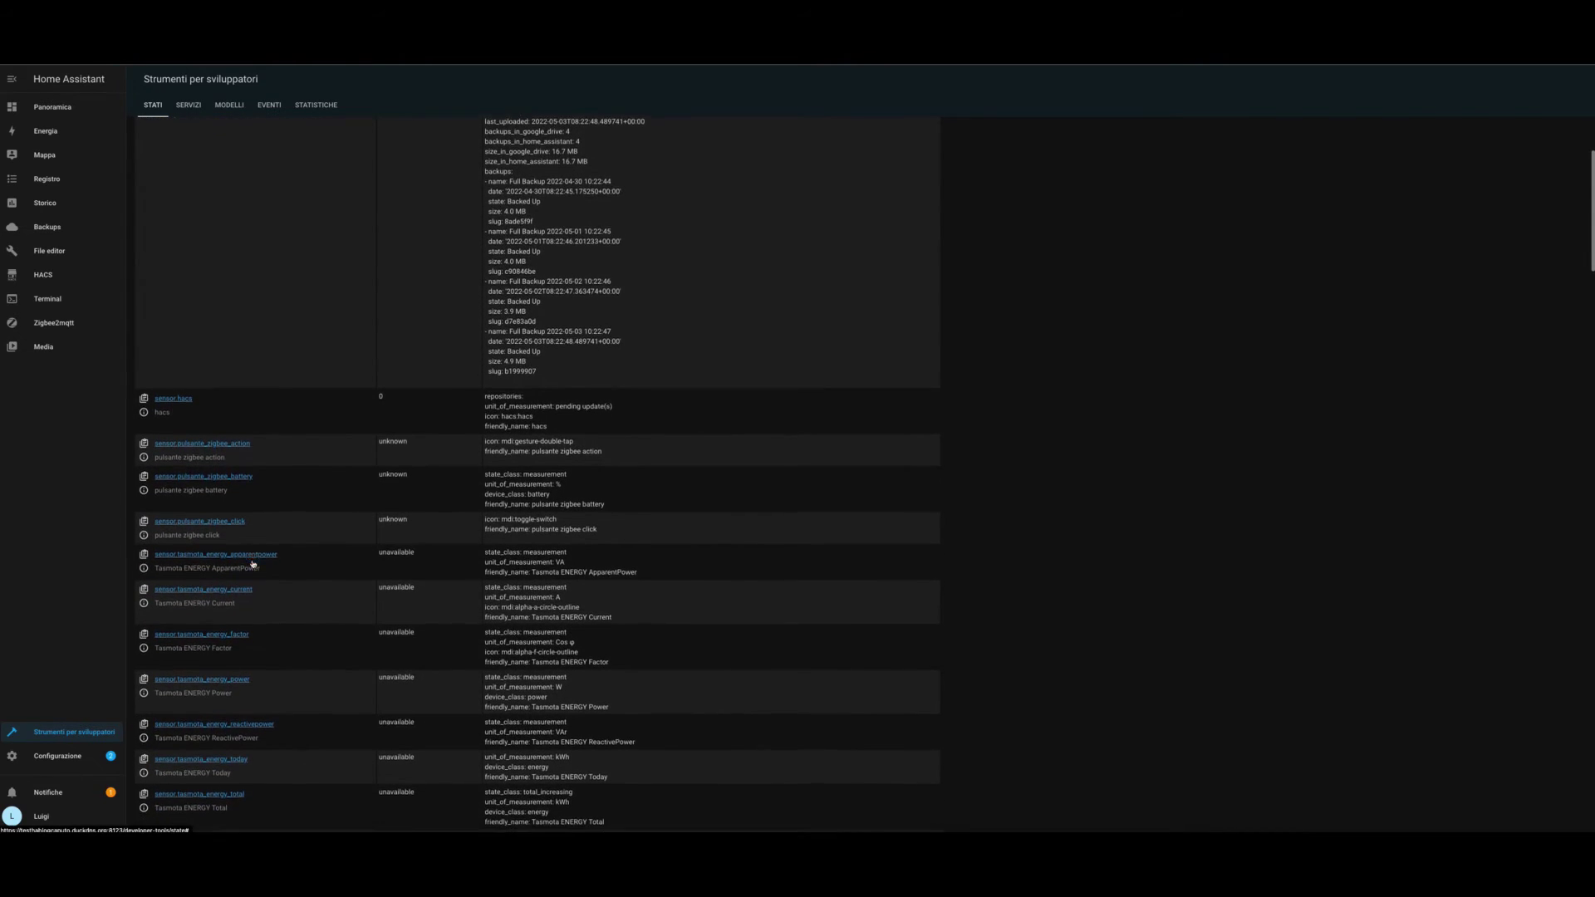
scroll(253, 563, "down", 2)
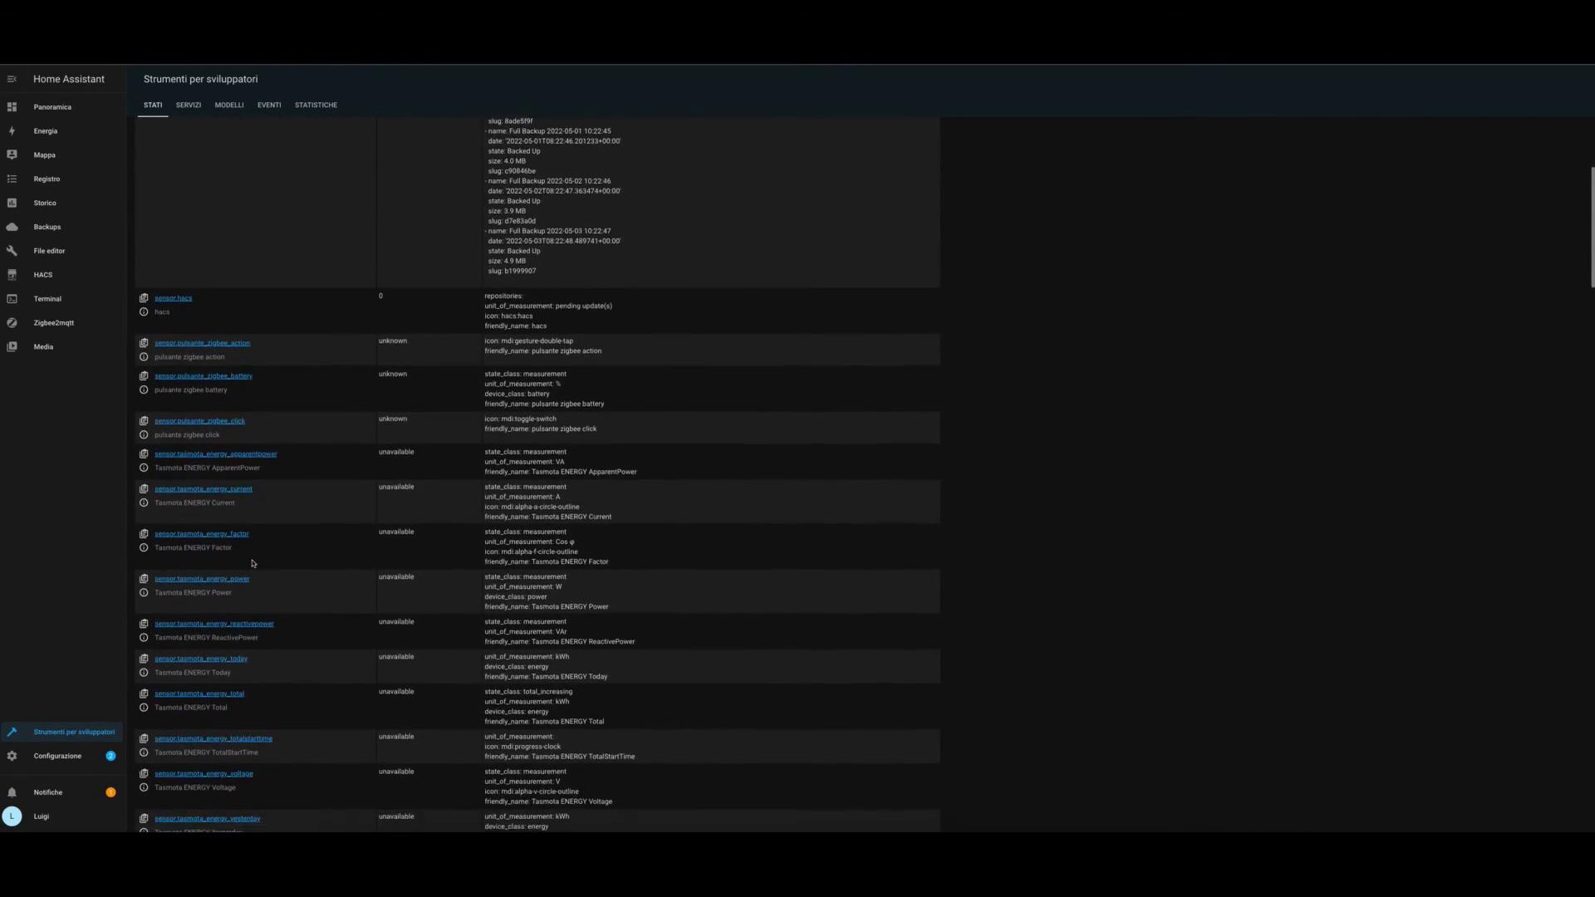
scroll(252, 564, "down", 1)
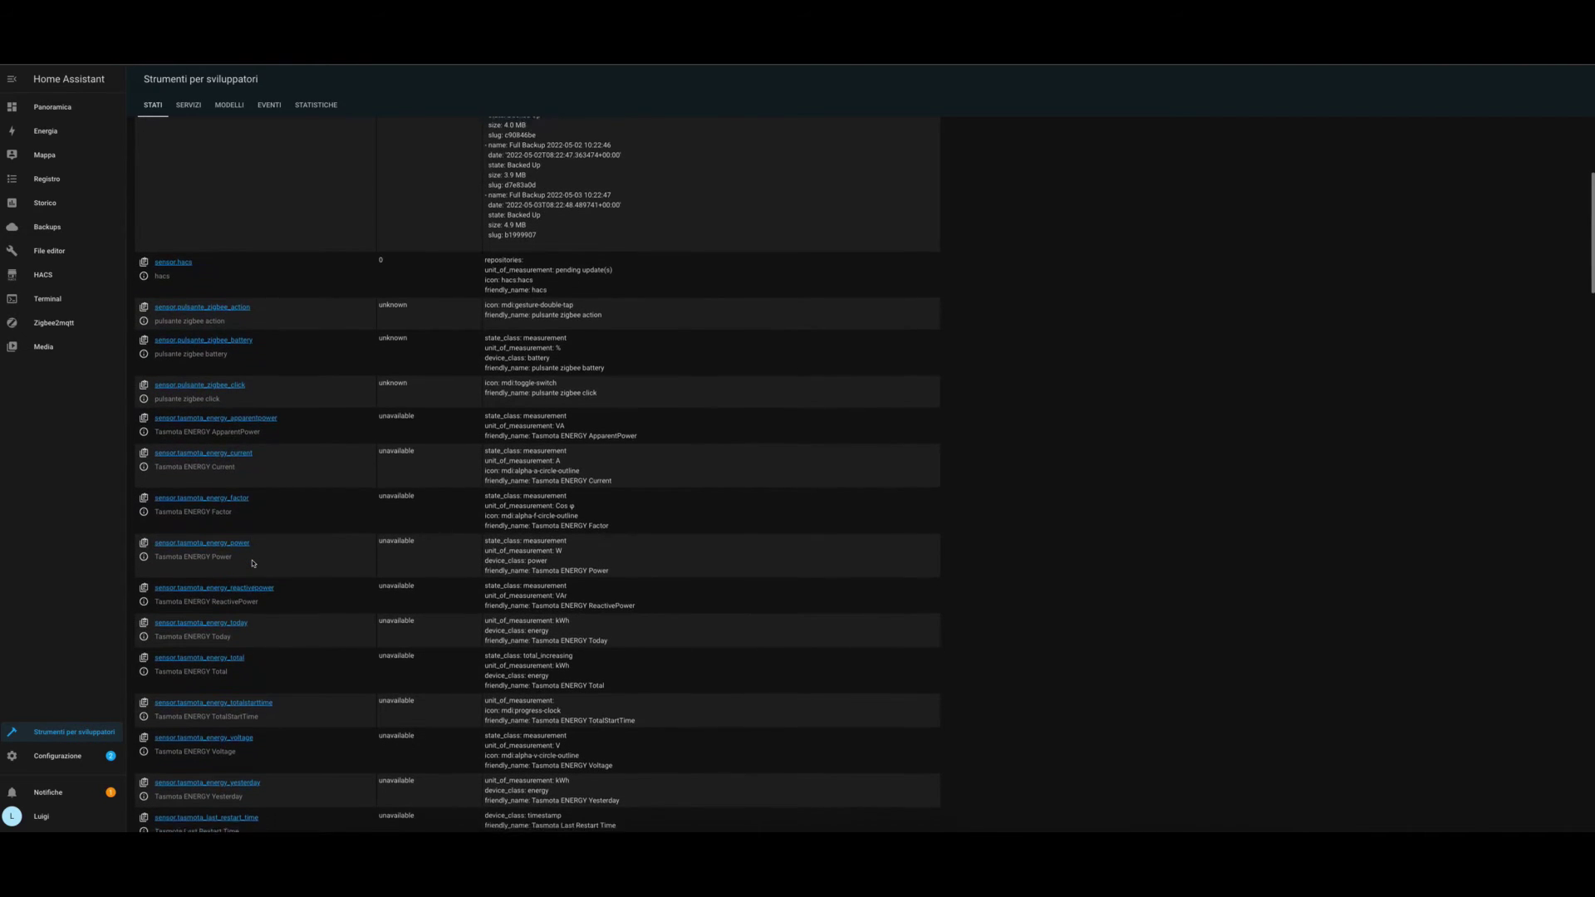
scroll(253, 564, "down", 4)
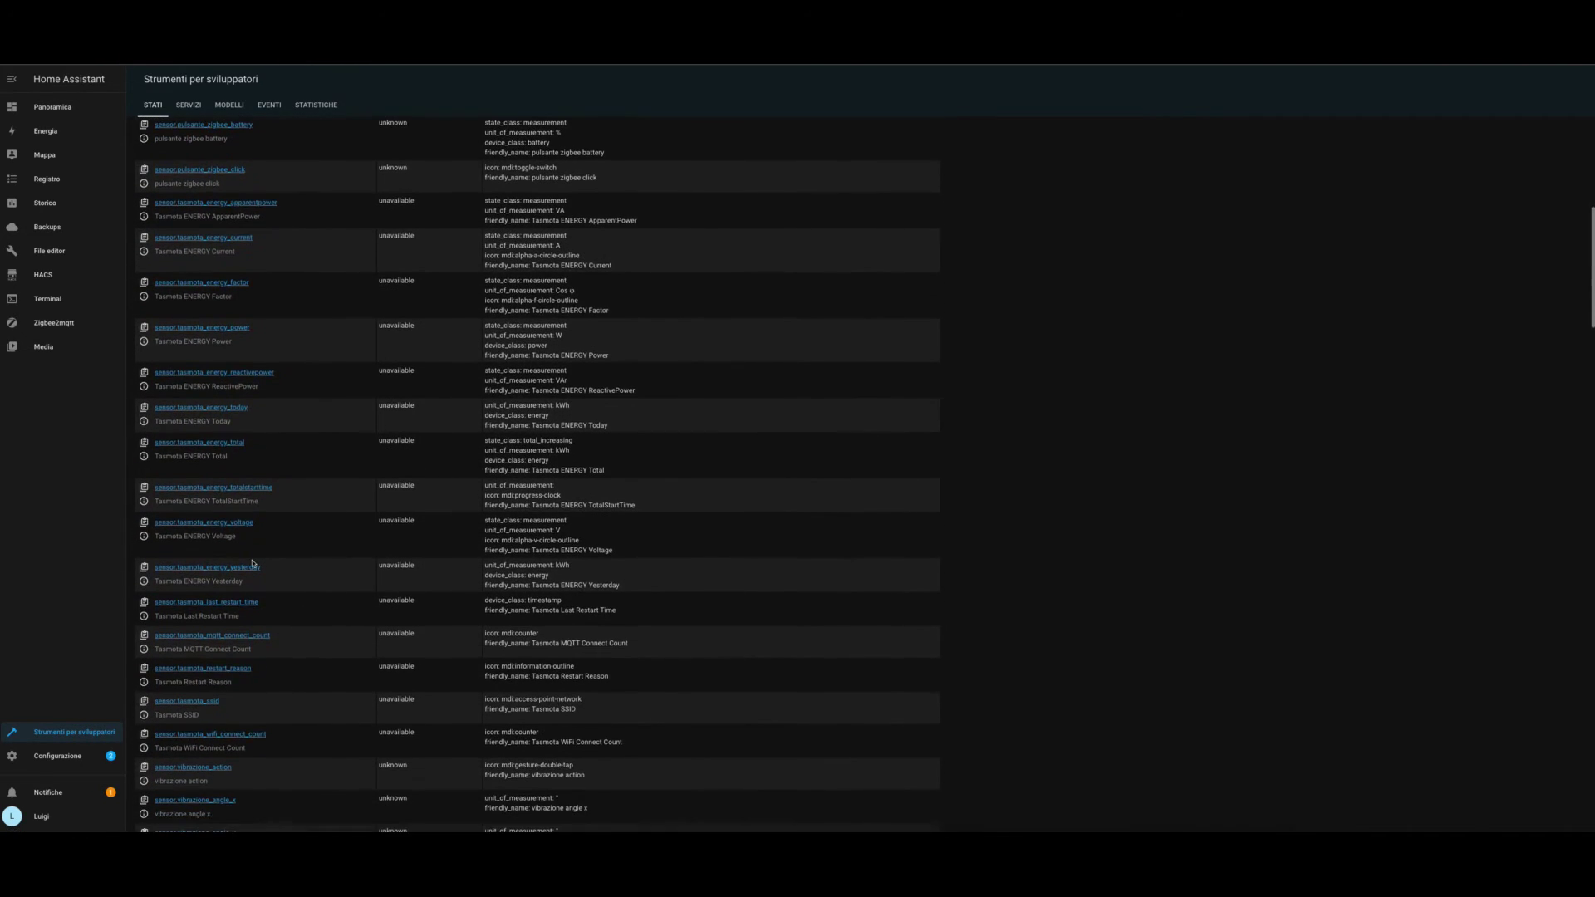
scroll(253, 564, "down", 1)
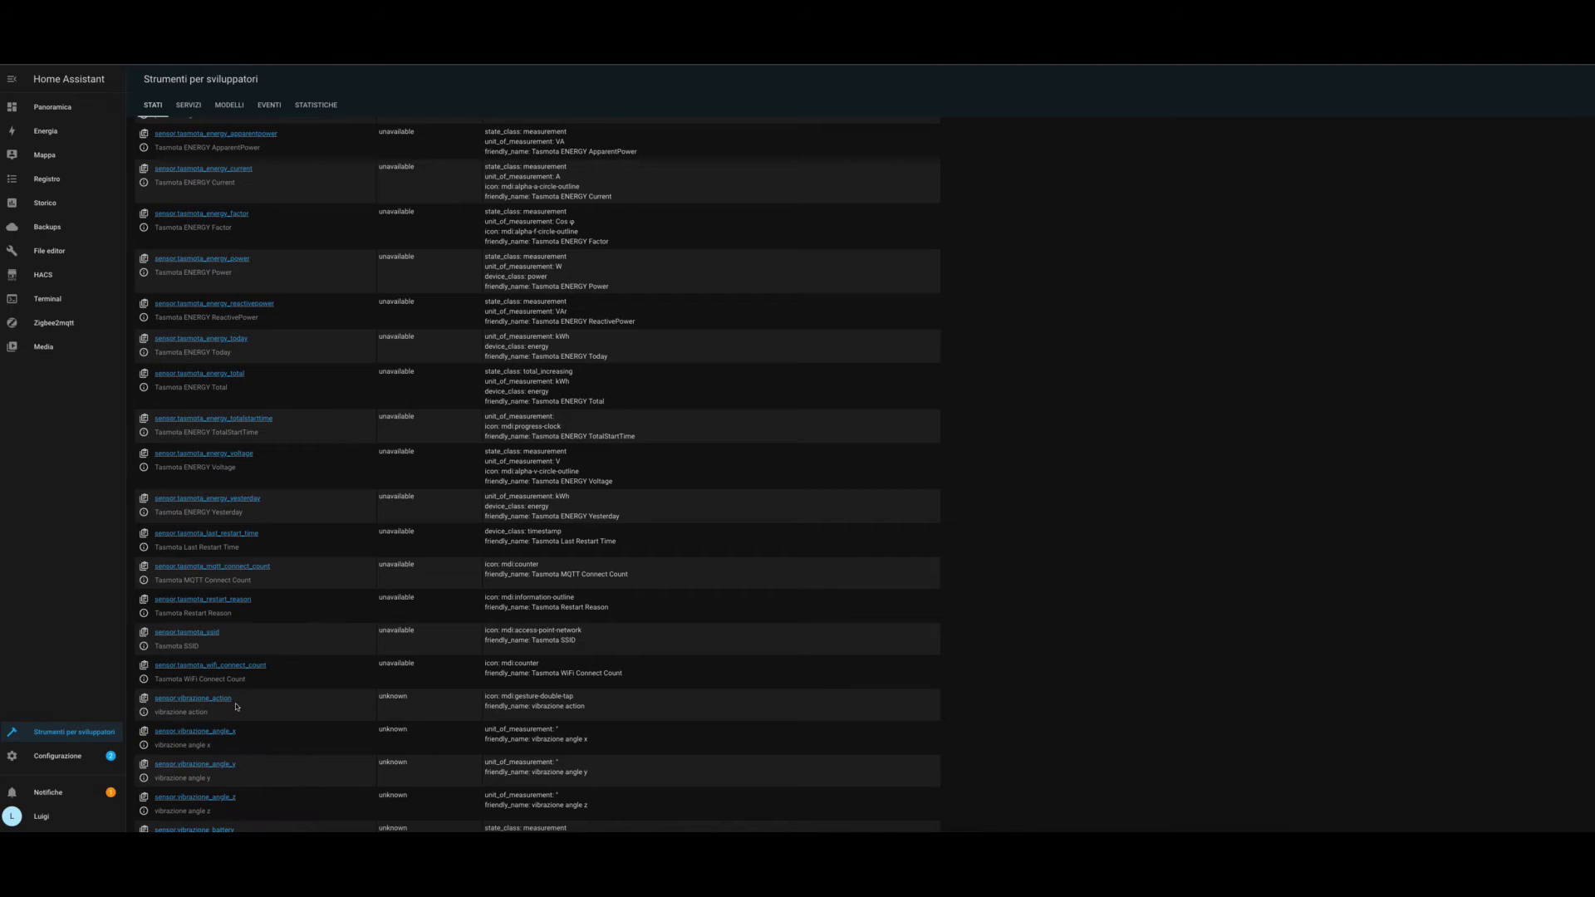
scroll(237, 721, "down", 1)
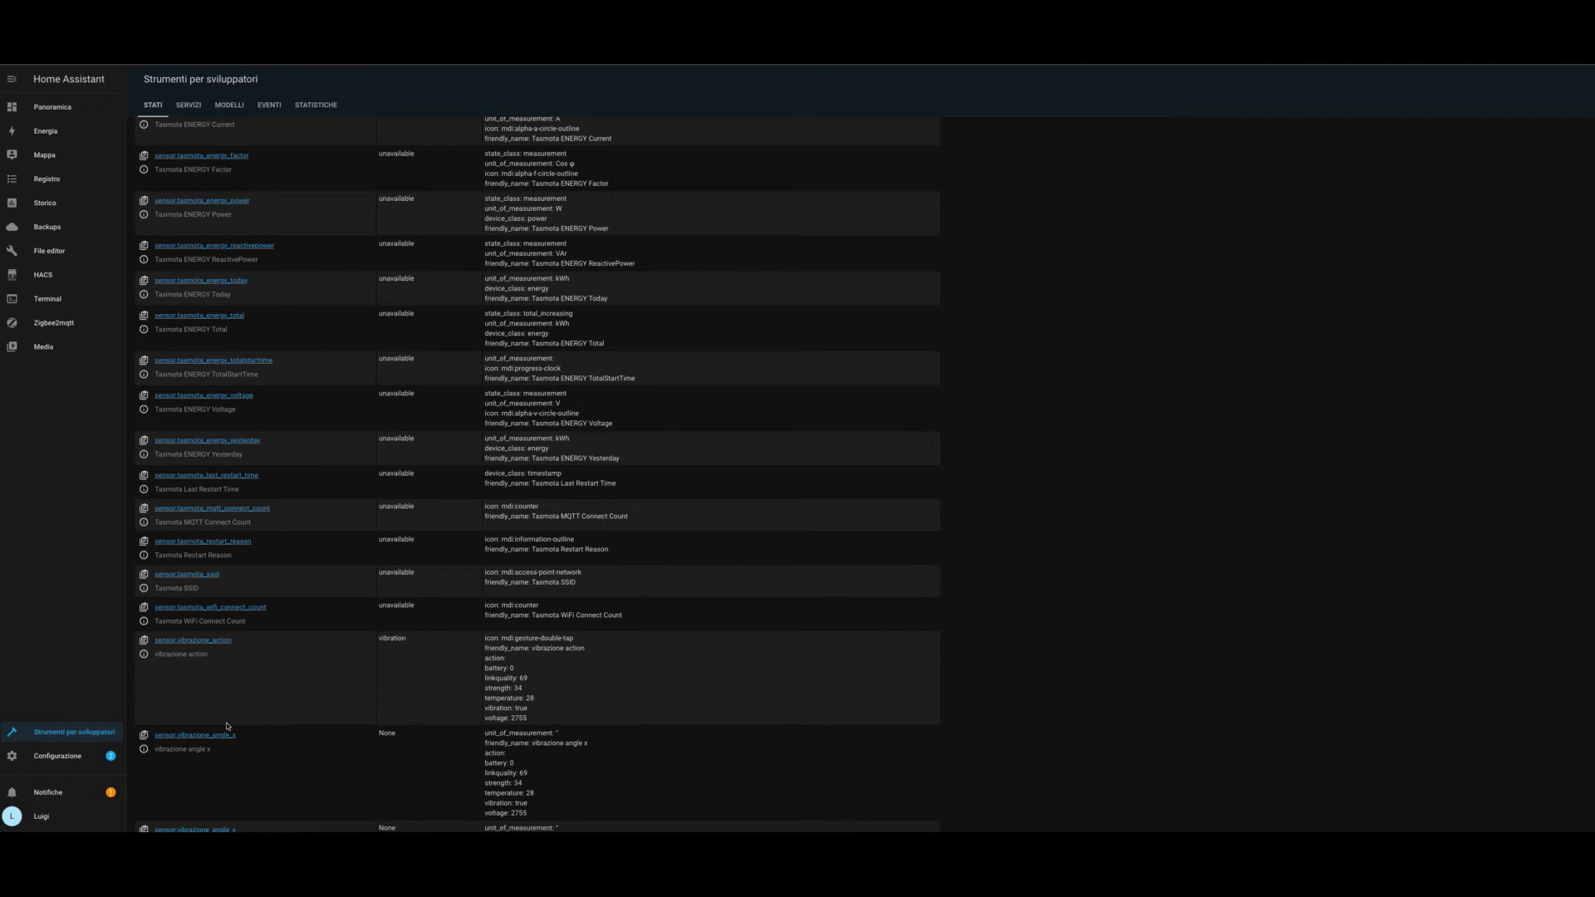
scroll(258, 709, "down", 3)
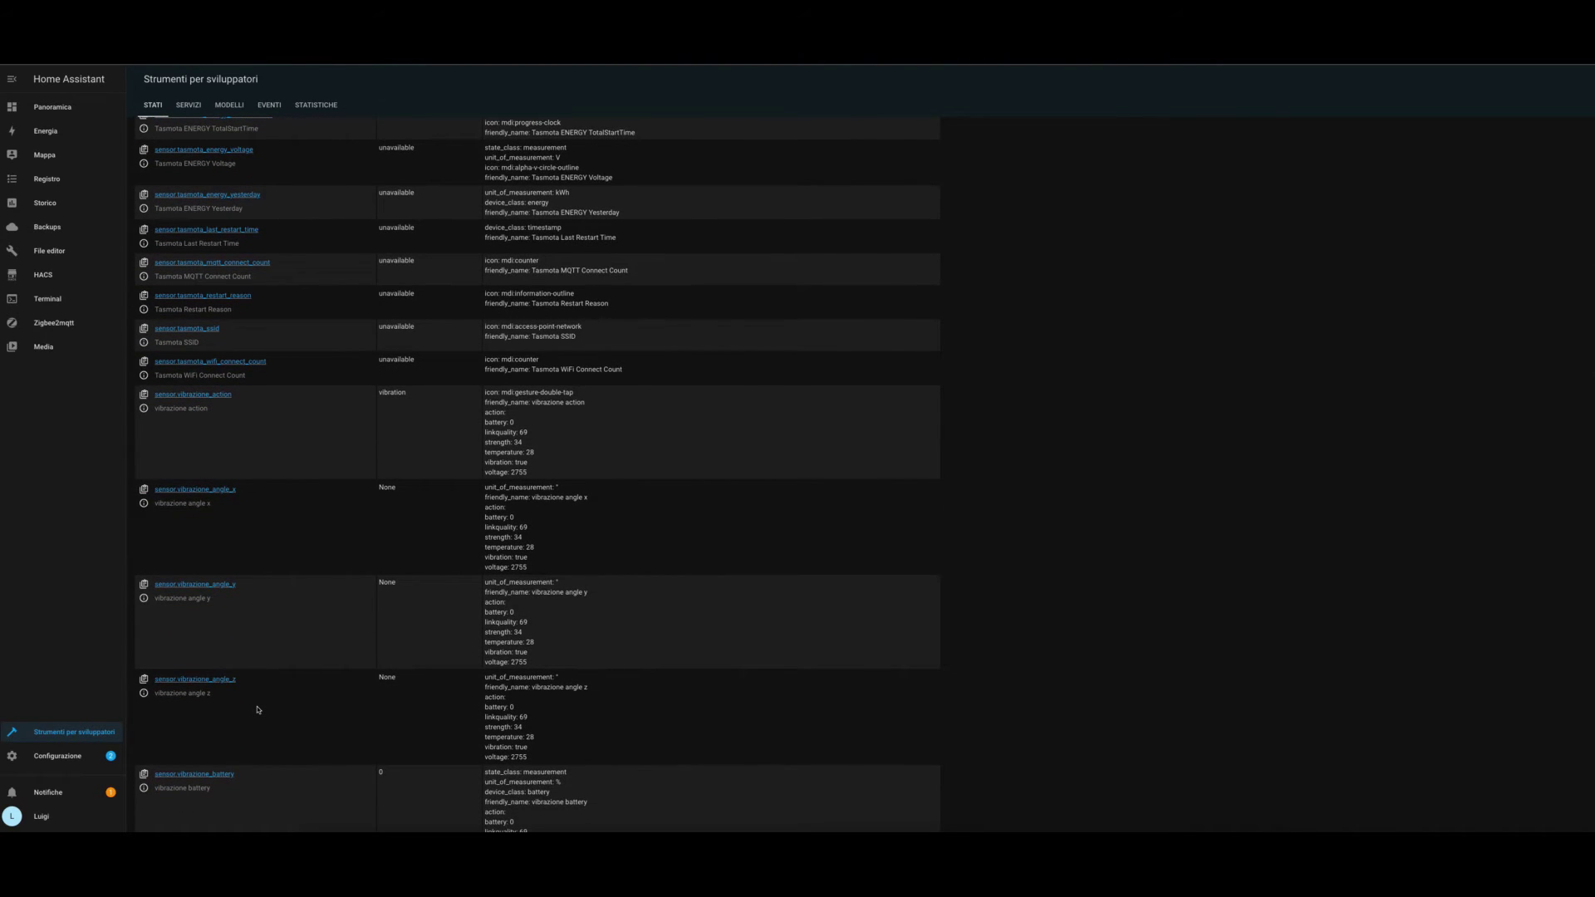
scroll(258, 710, "down", 1)
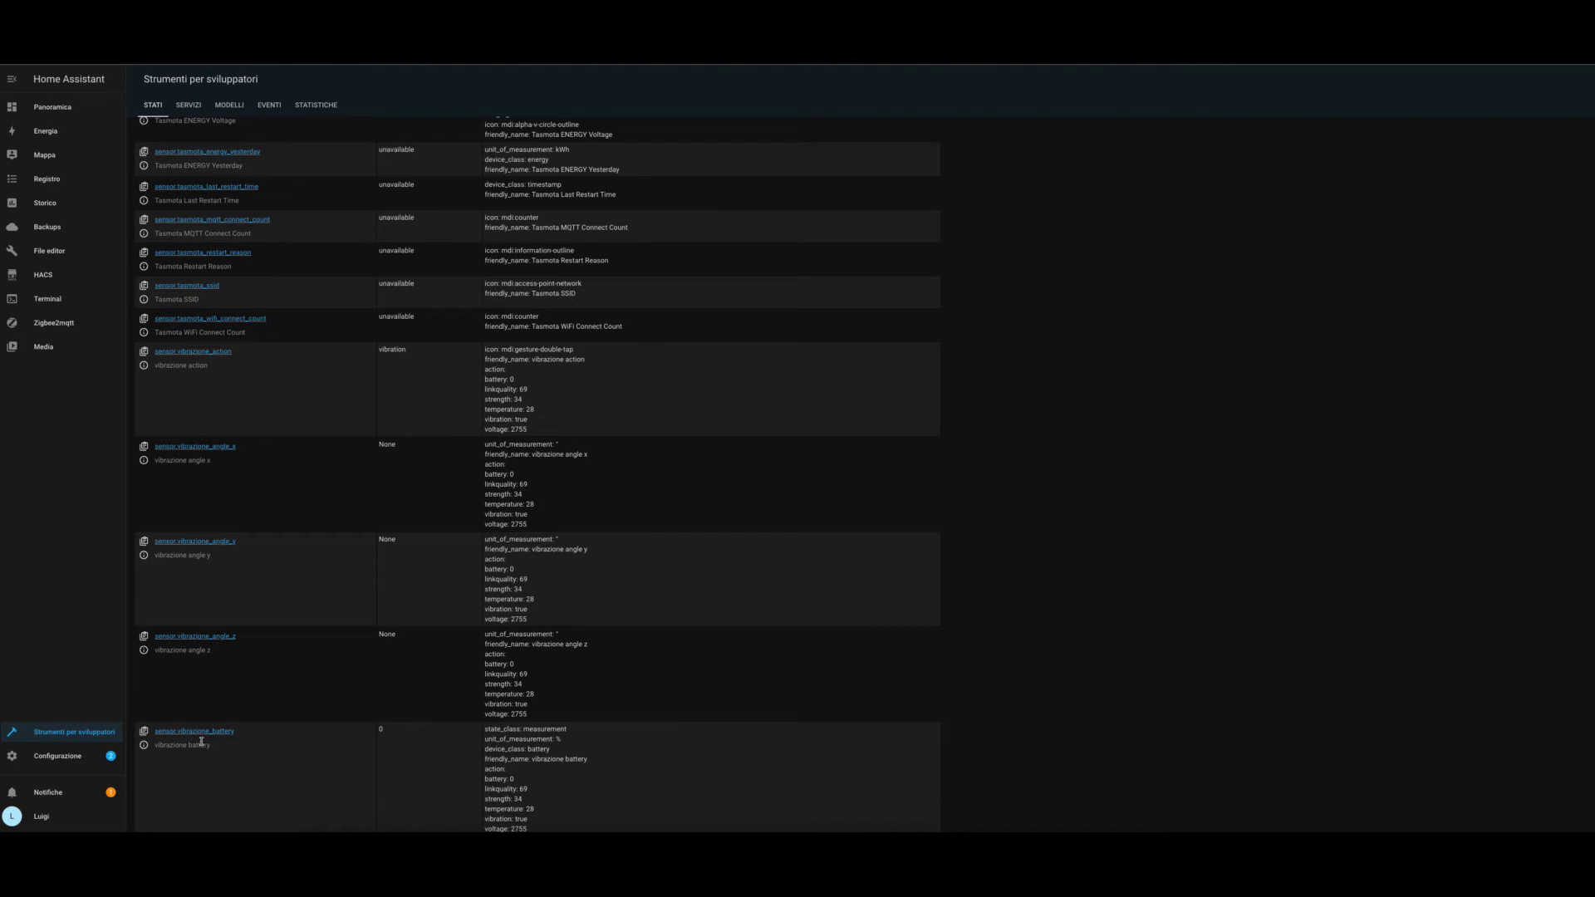
Step: Recheck the vibrazione vibration binary sensor and the pulsante zigbee sensors for updated states and attributes
scroll(260, 746, "up", 8)
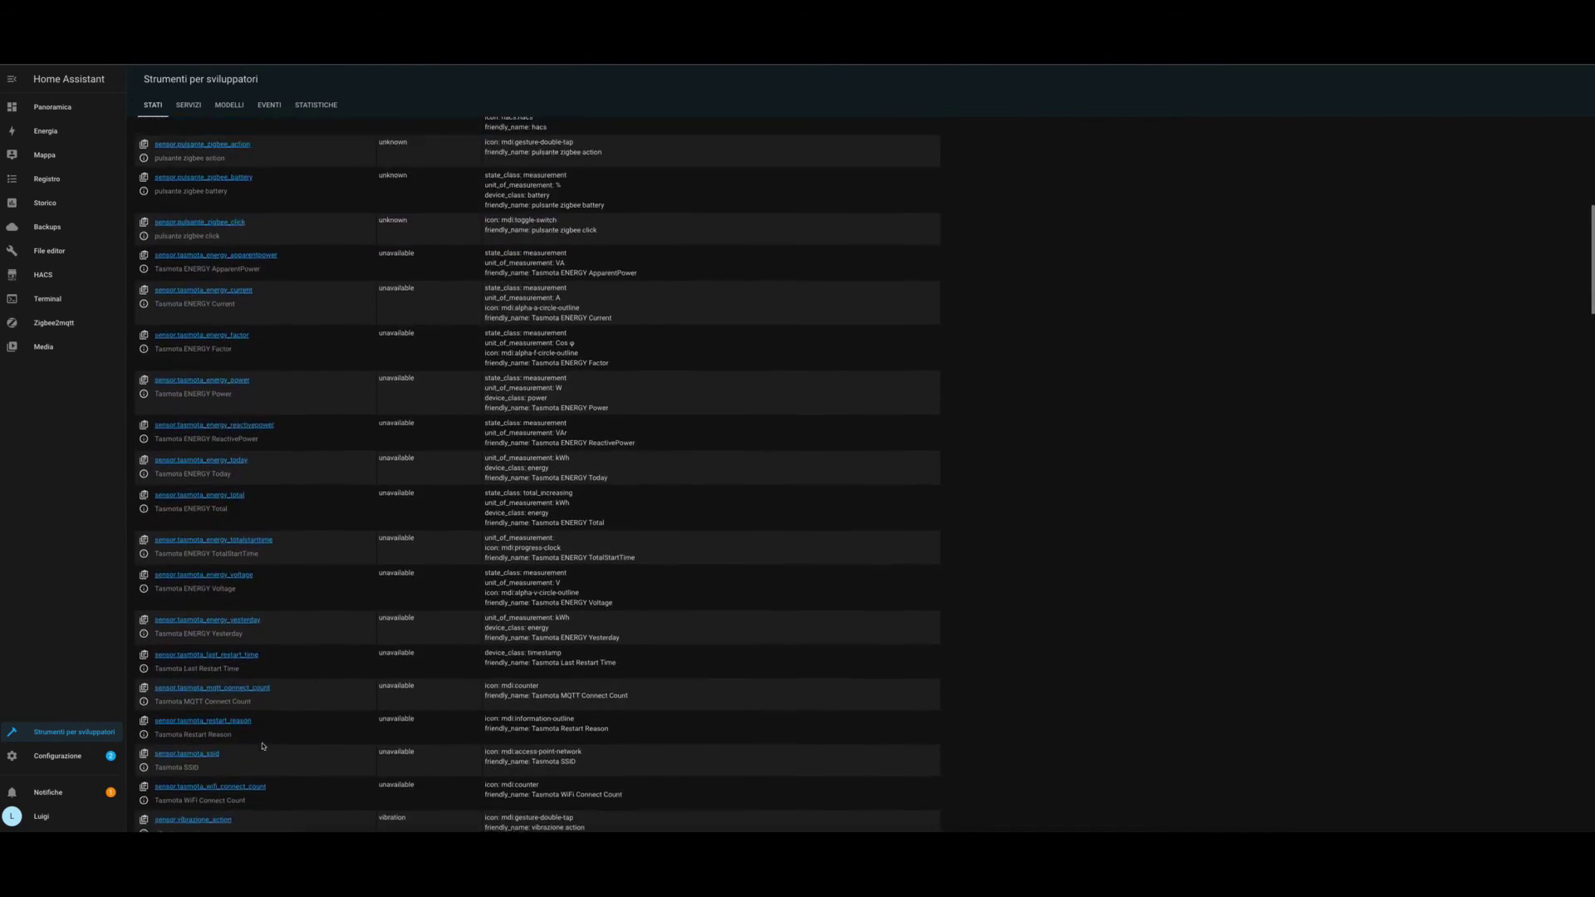
scroll(241, 499, "up", 5)
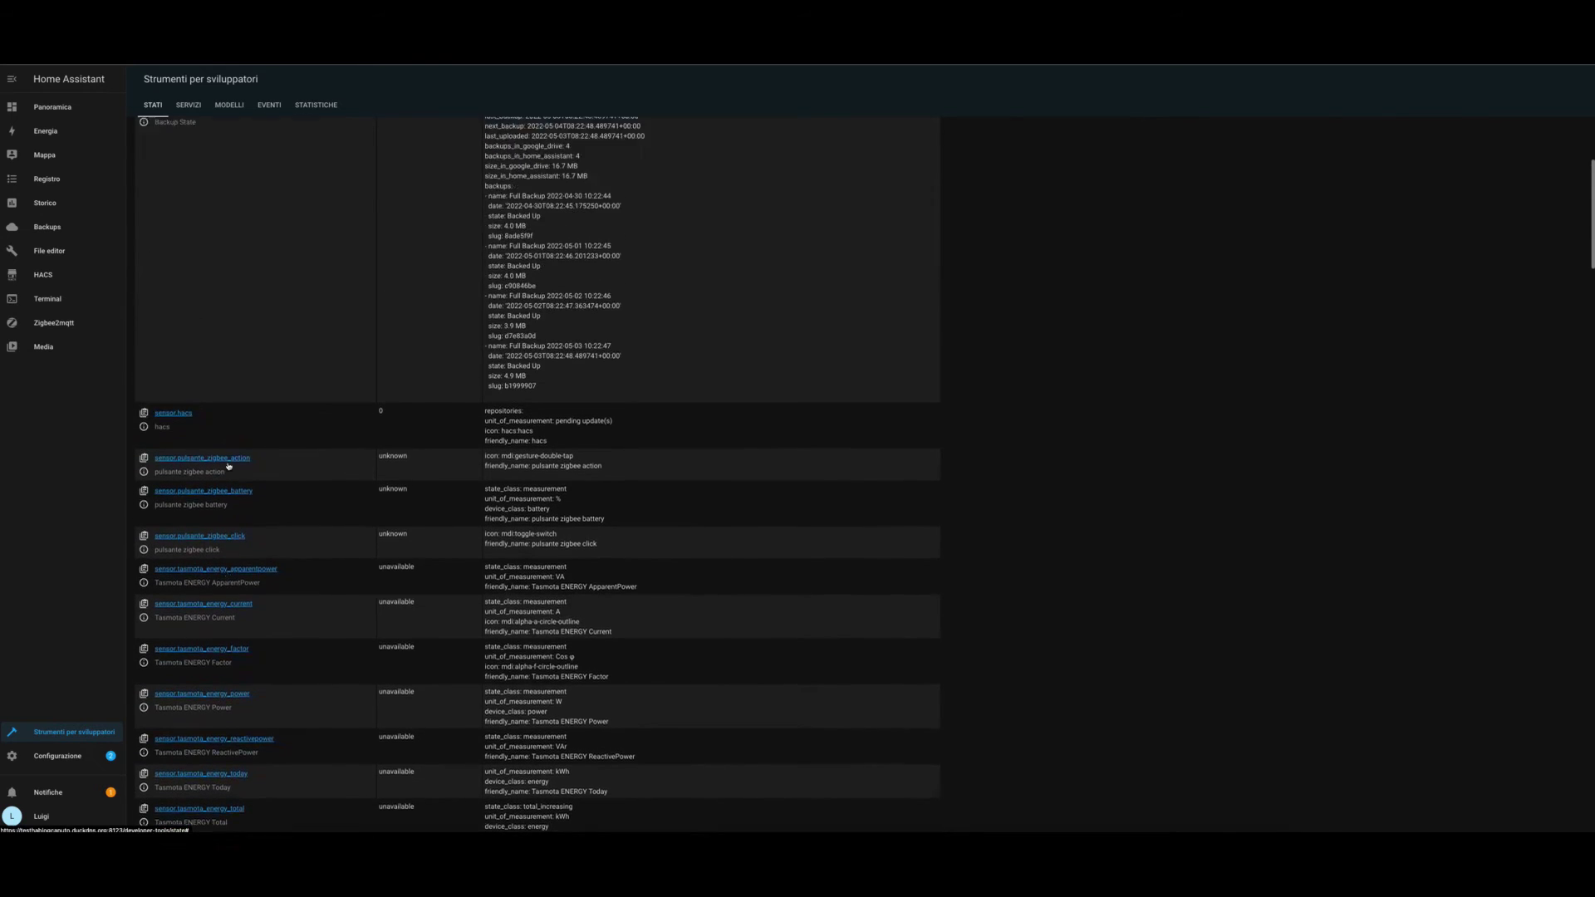
scroll(241, 459, "up", 5)
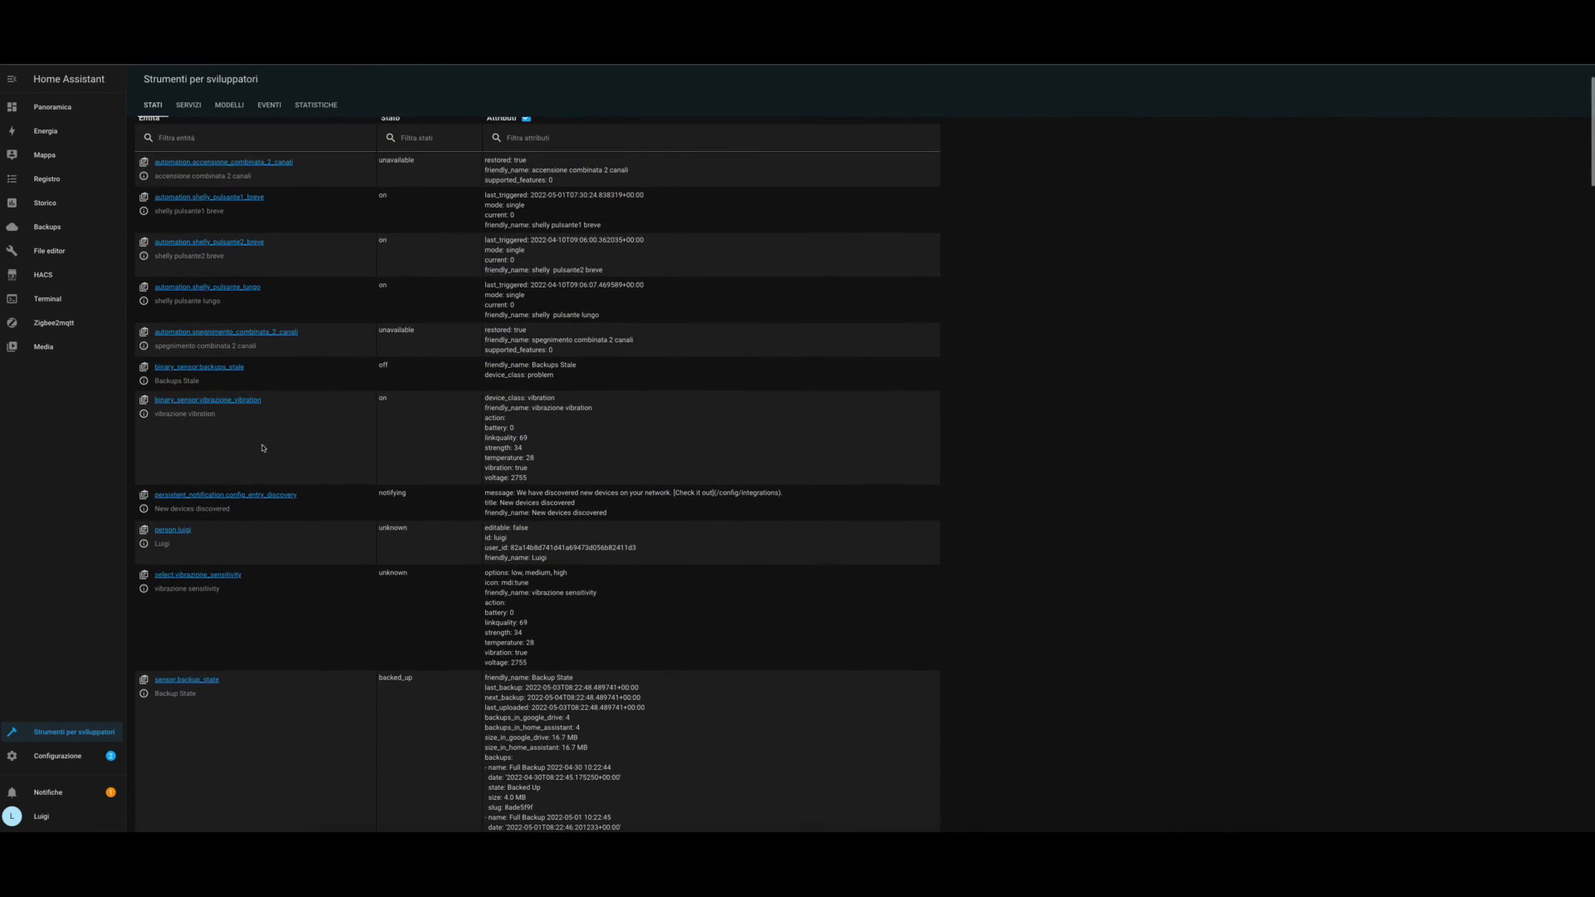
scroll(274, 446, "up", 2)
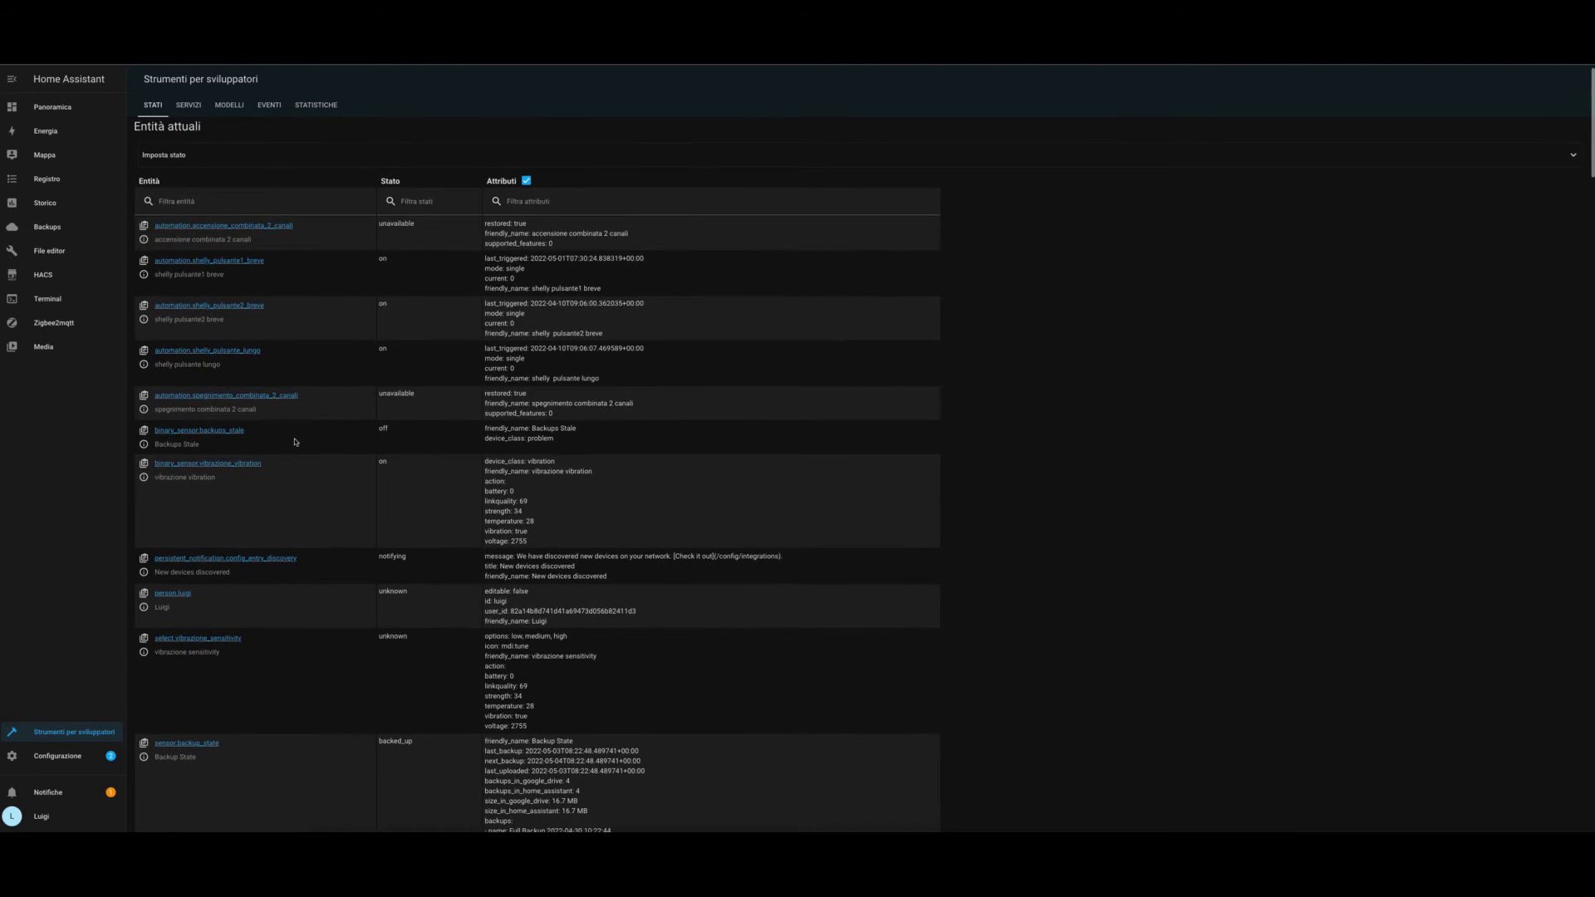
scroll(294, 442, "down", 1)
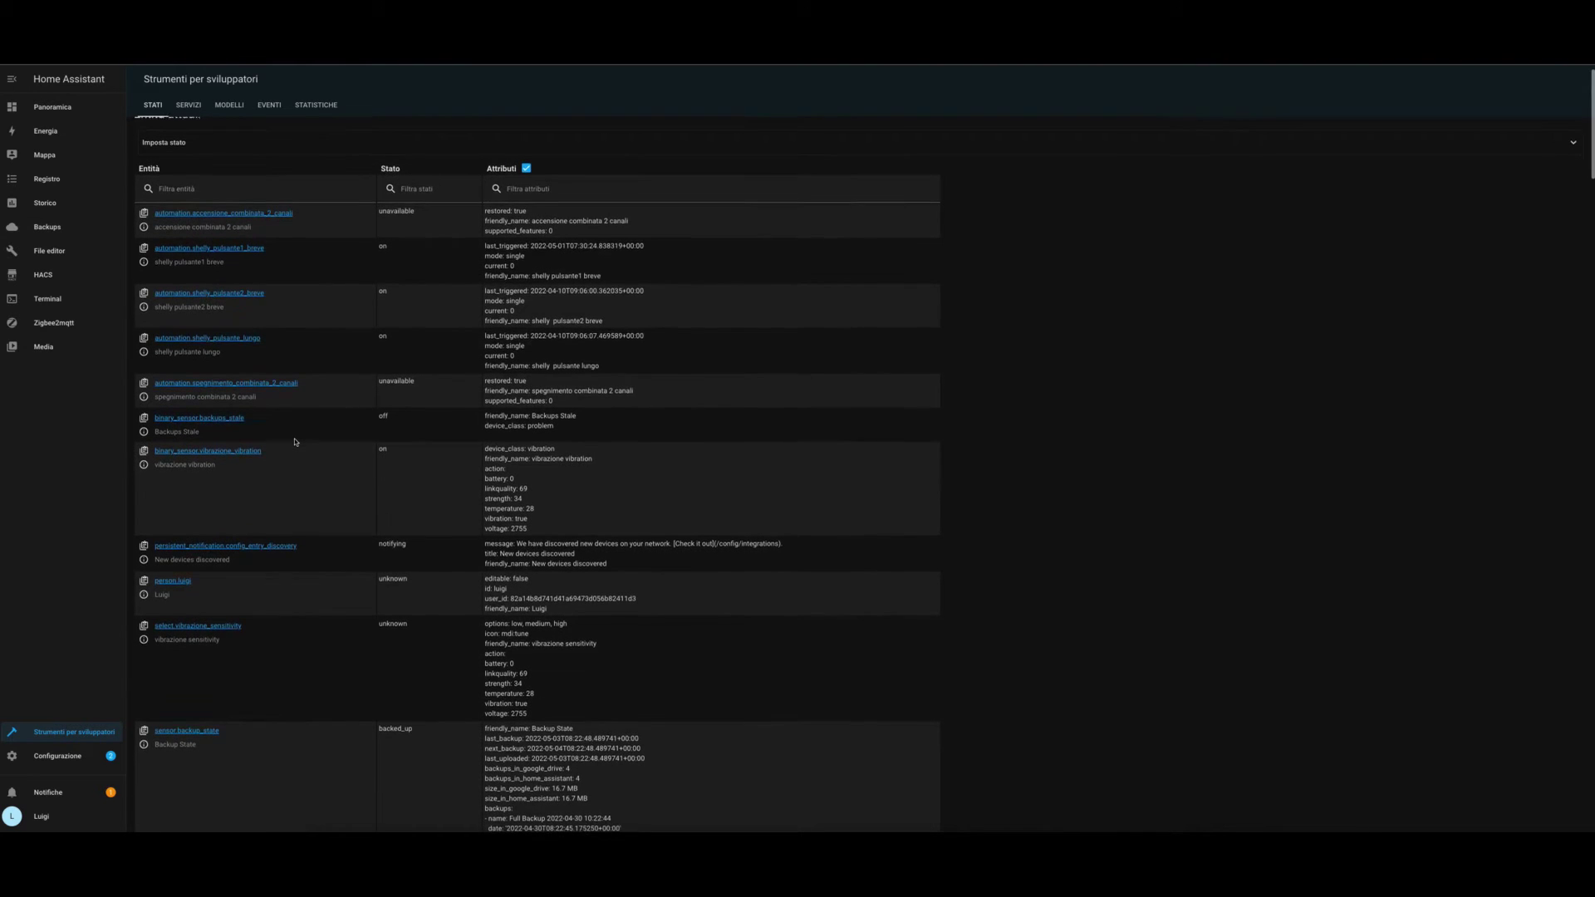
scroll(295, 442, "down", 5)
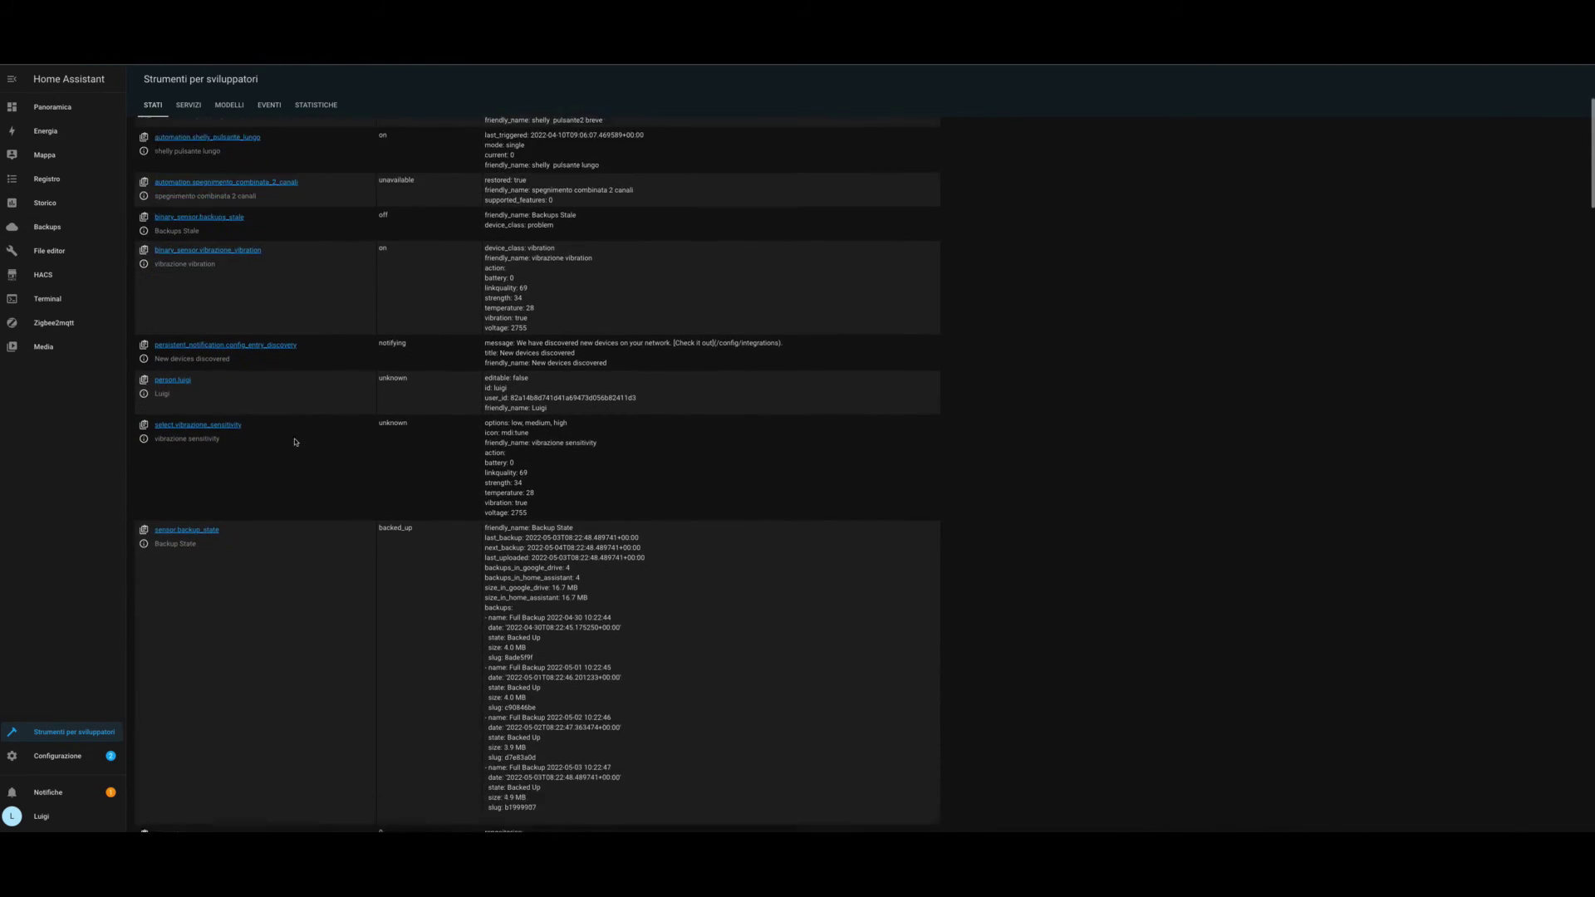
scroll(295, 442, "down", 3)
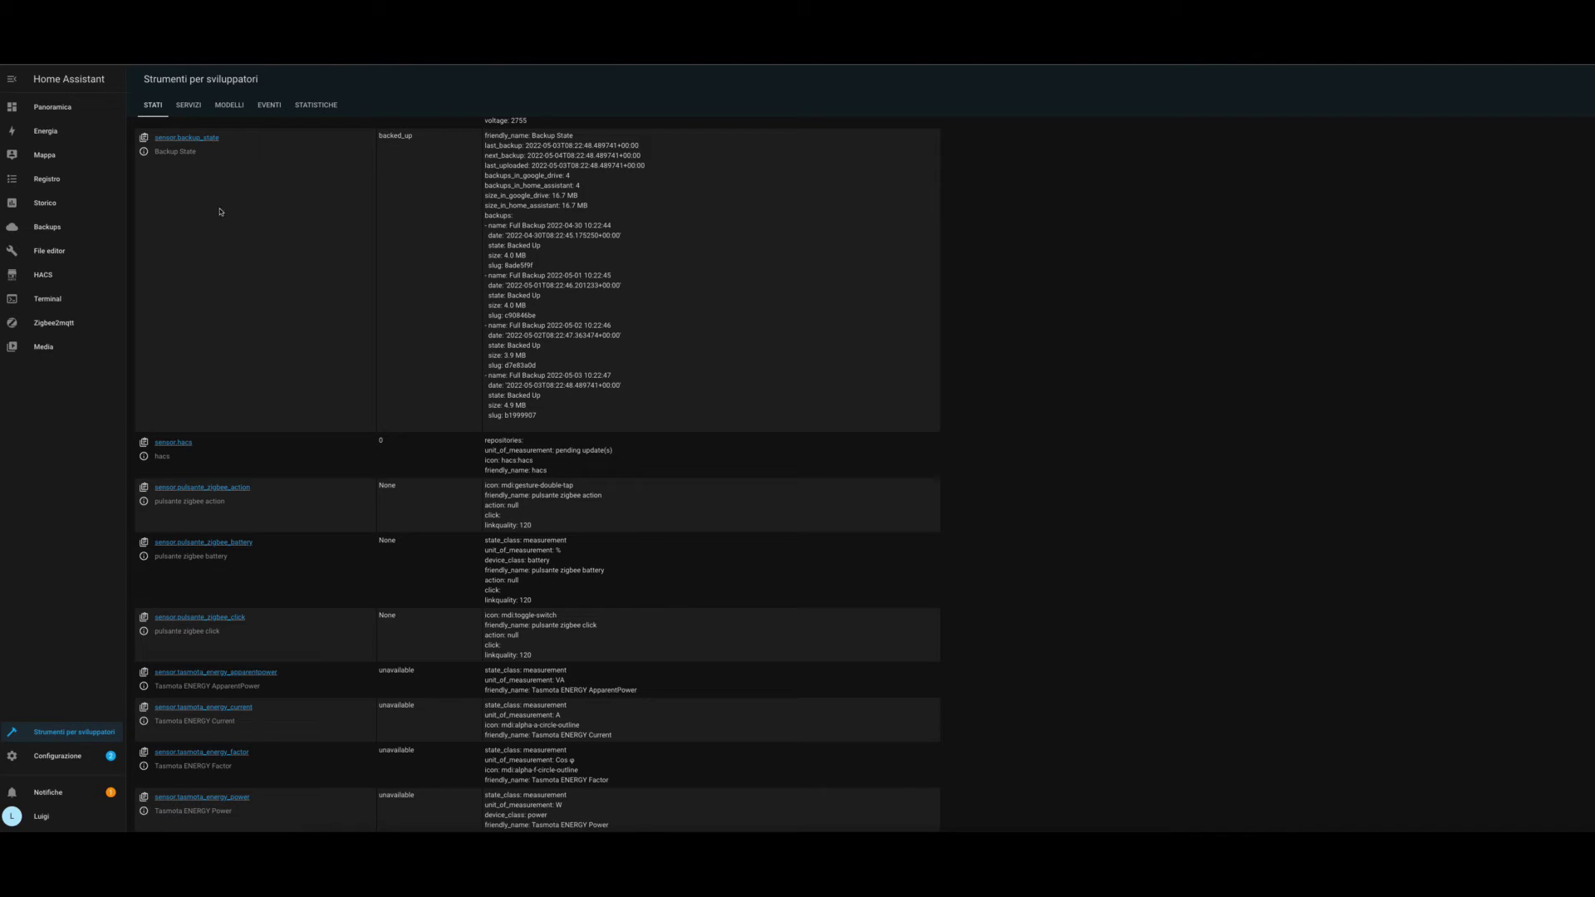
Step: Load the network map in the Zigbee2mqtt interface
left_click(67, 322)
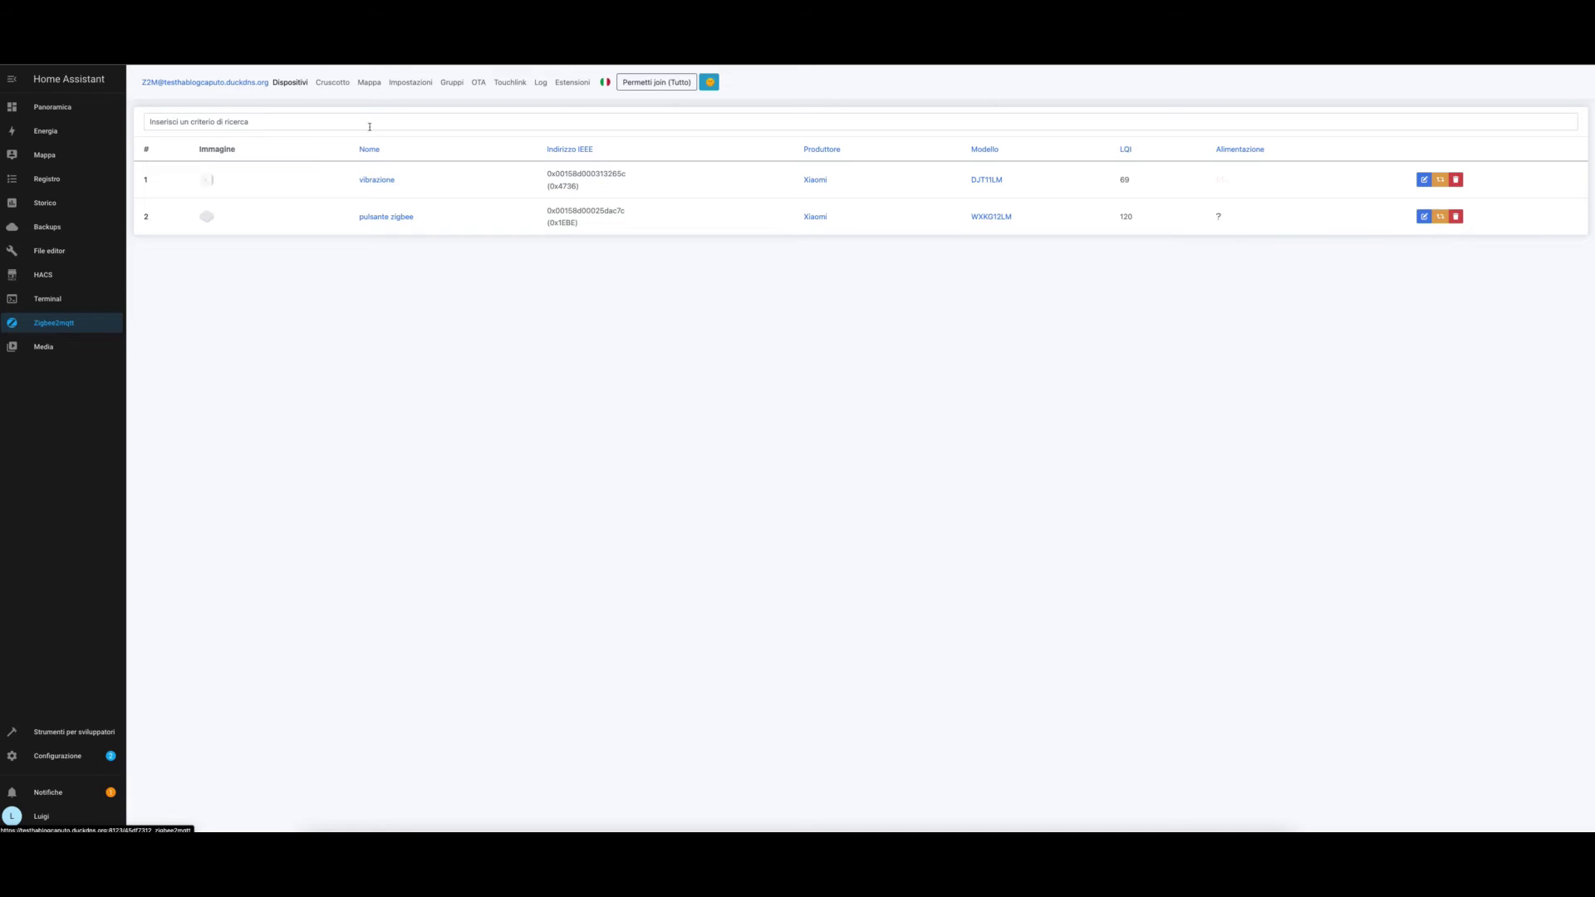
left_click(369, 82)
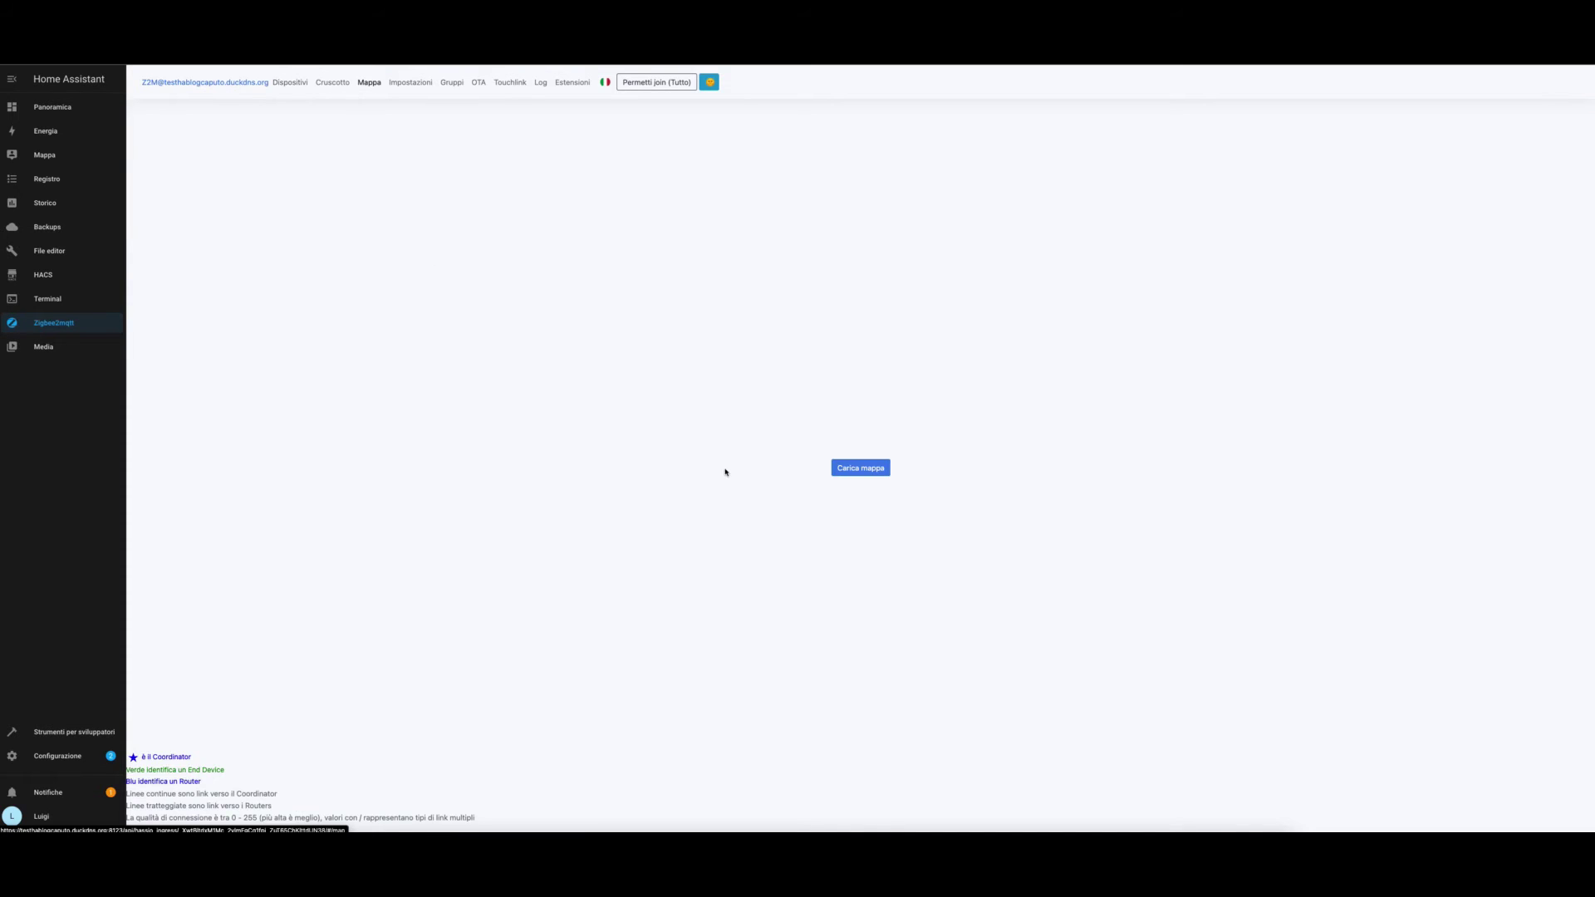
left_click(872, 470)
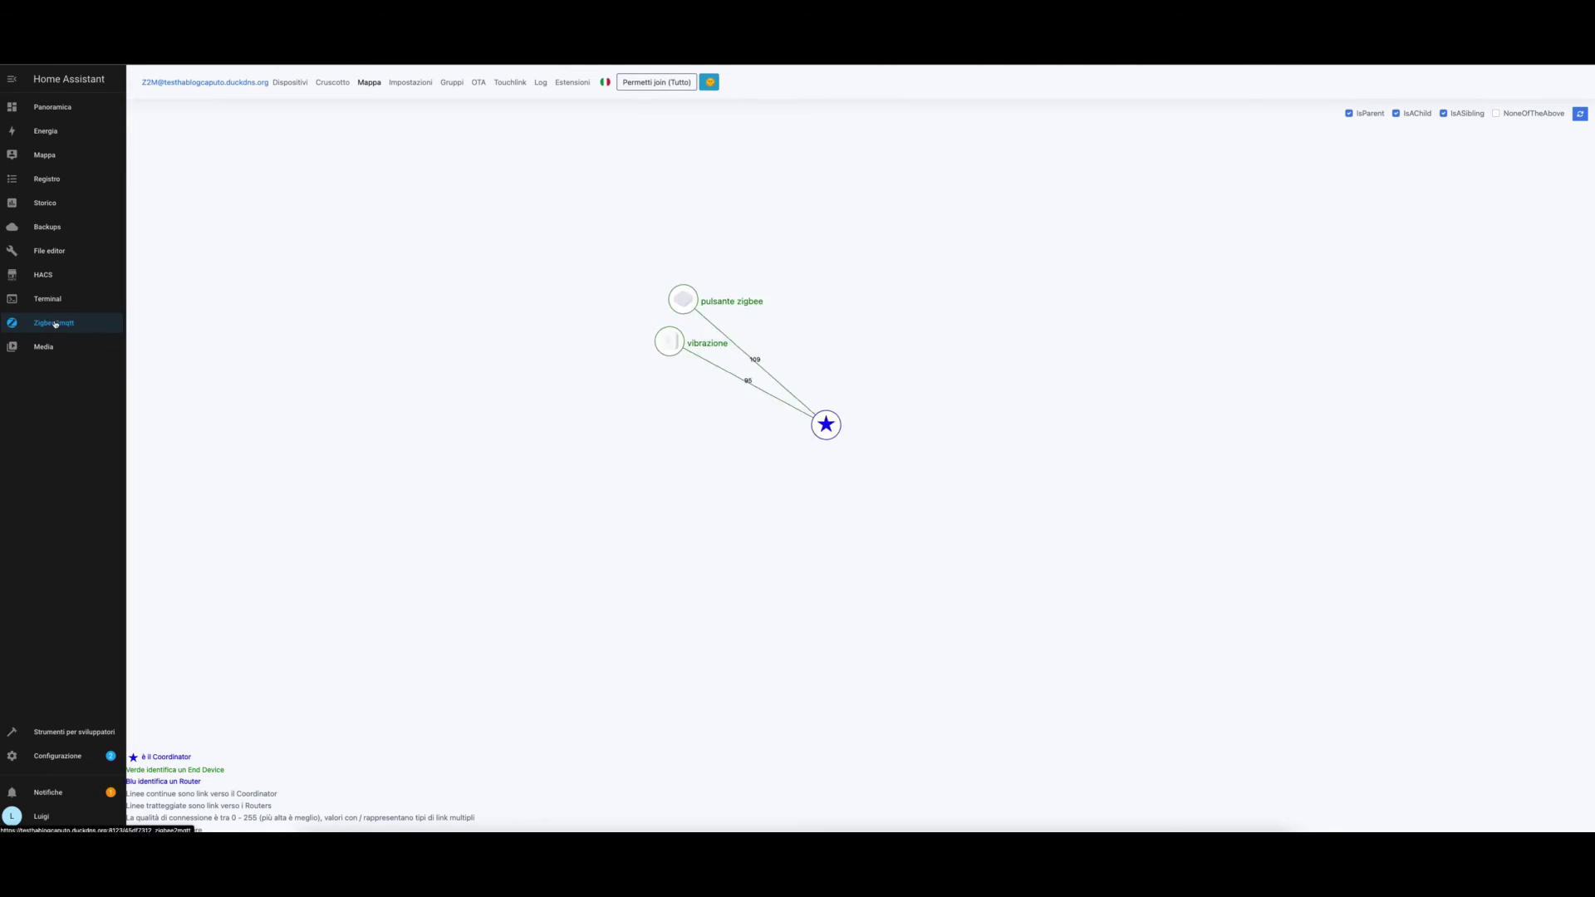
Step: Revisit the device list, return to the network map, and arrange its nodes with the coordinator above and between vibrazione and pulsante zigbee
left_click(288, 82)
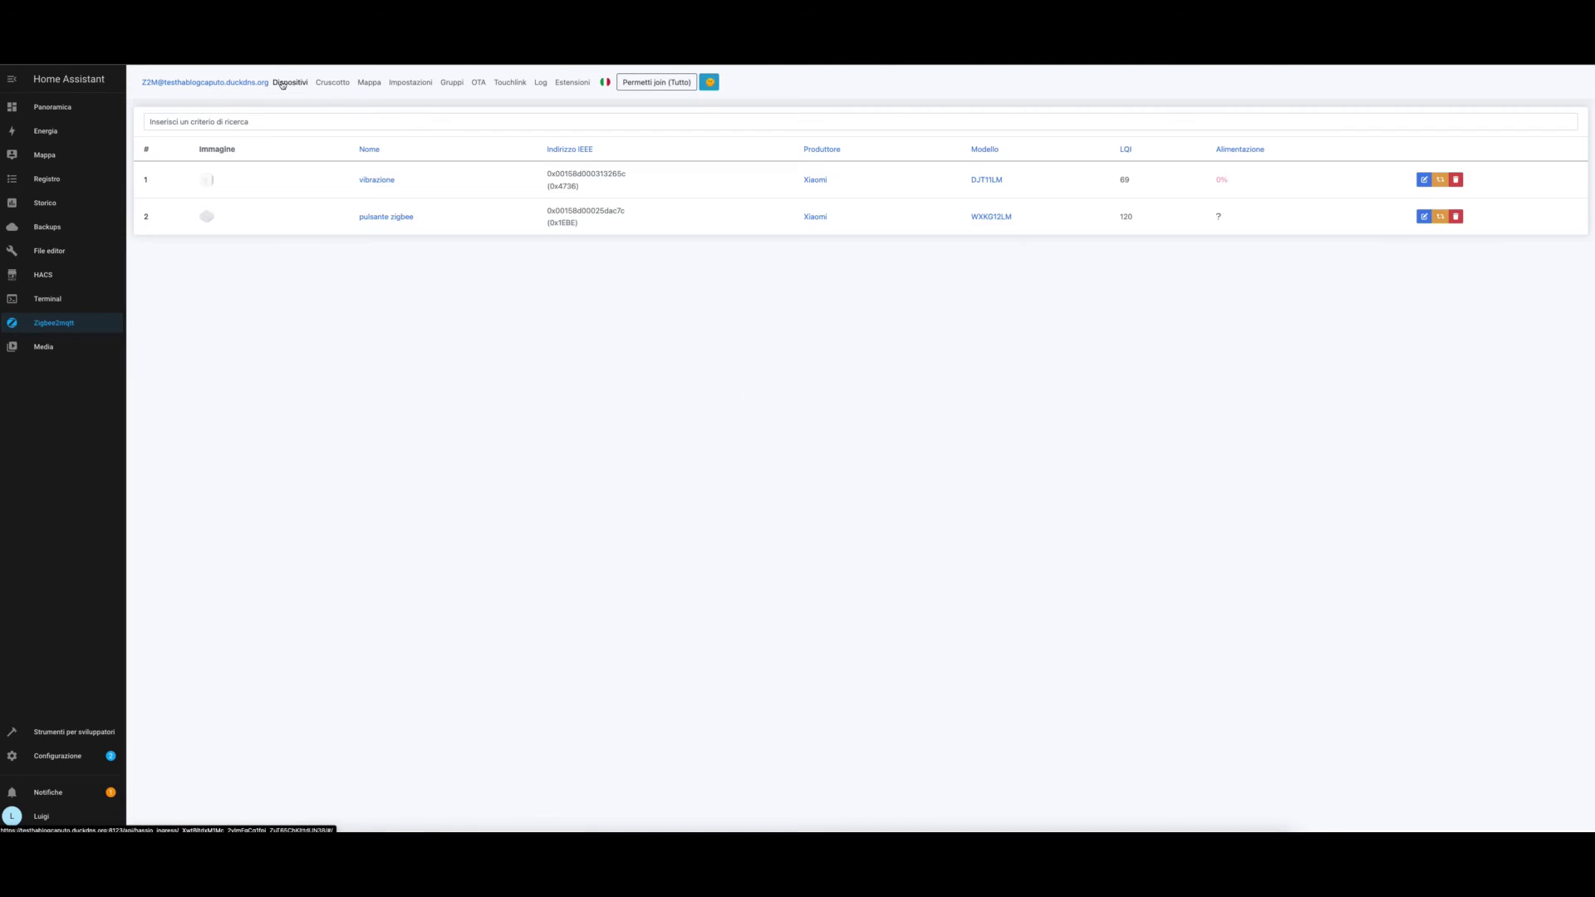
left_click(363, 84)
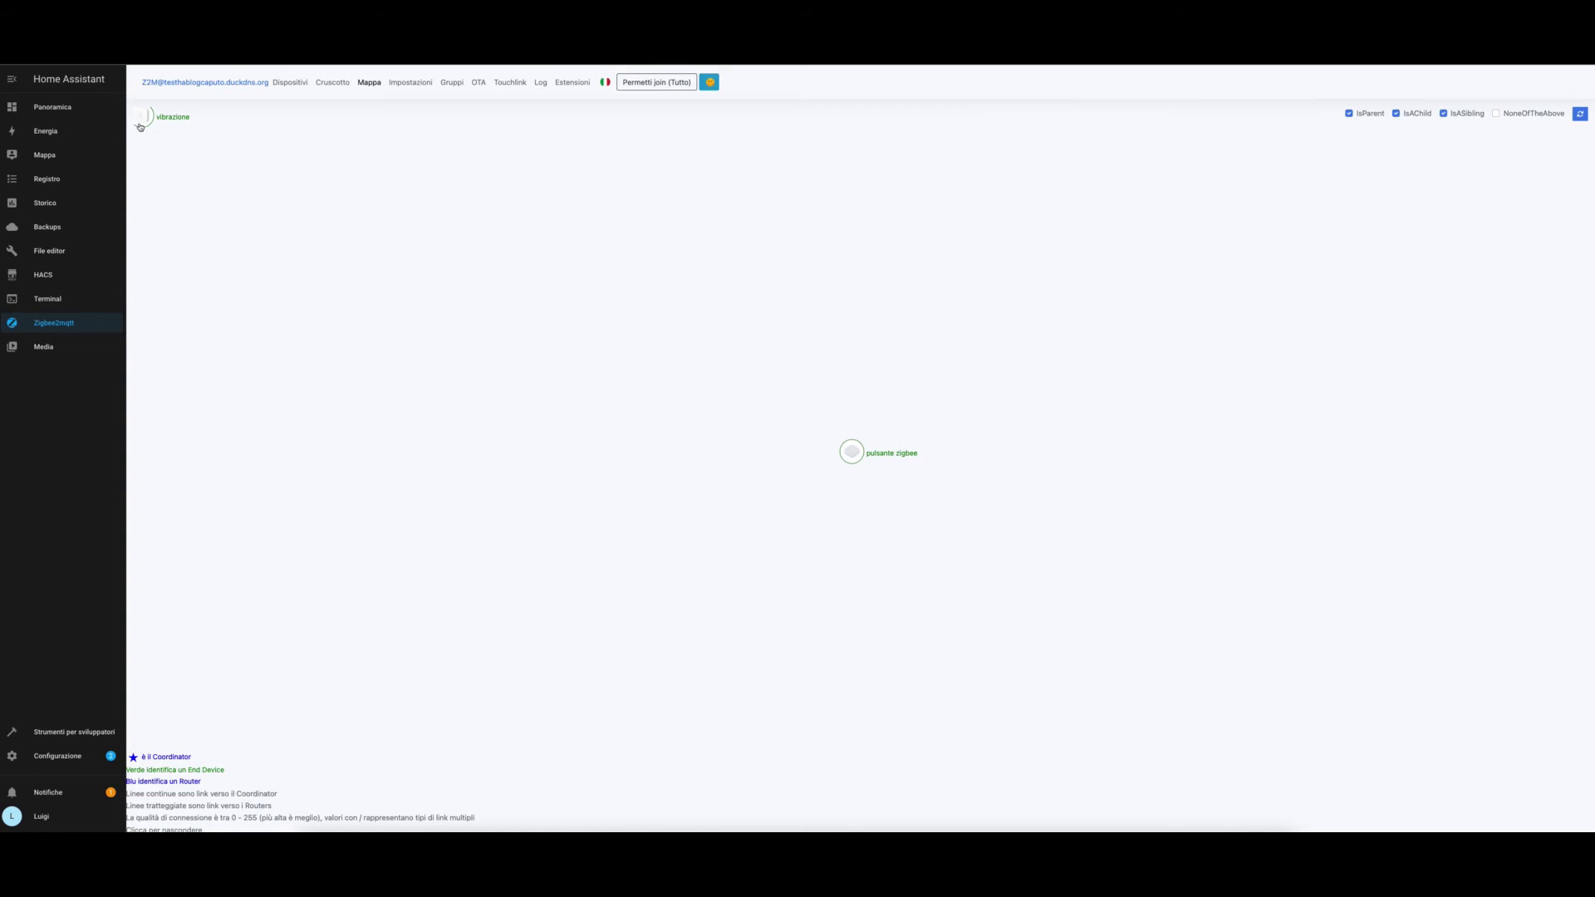
left_click_drag(140, 127, 655, 434)
left_click_drag(145, 117, 762, 591)
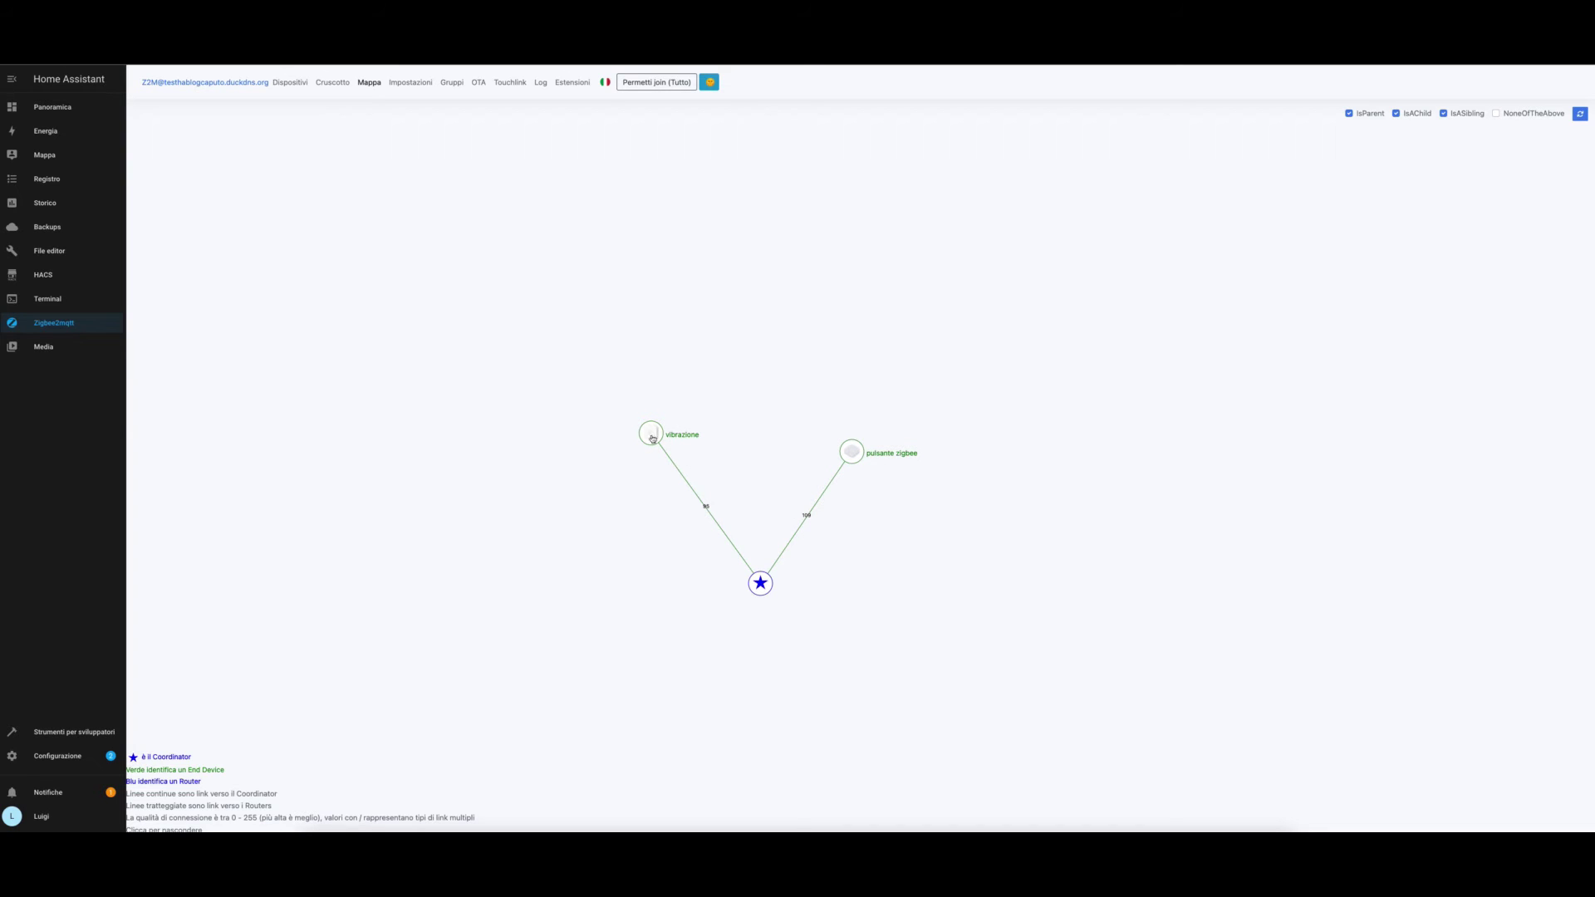
left_click_drag(652, 434, 592, 460)
left_click_drag(757, 588, 939, 211)
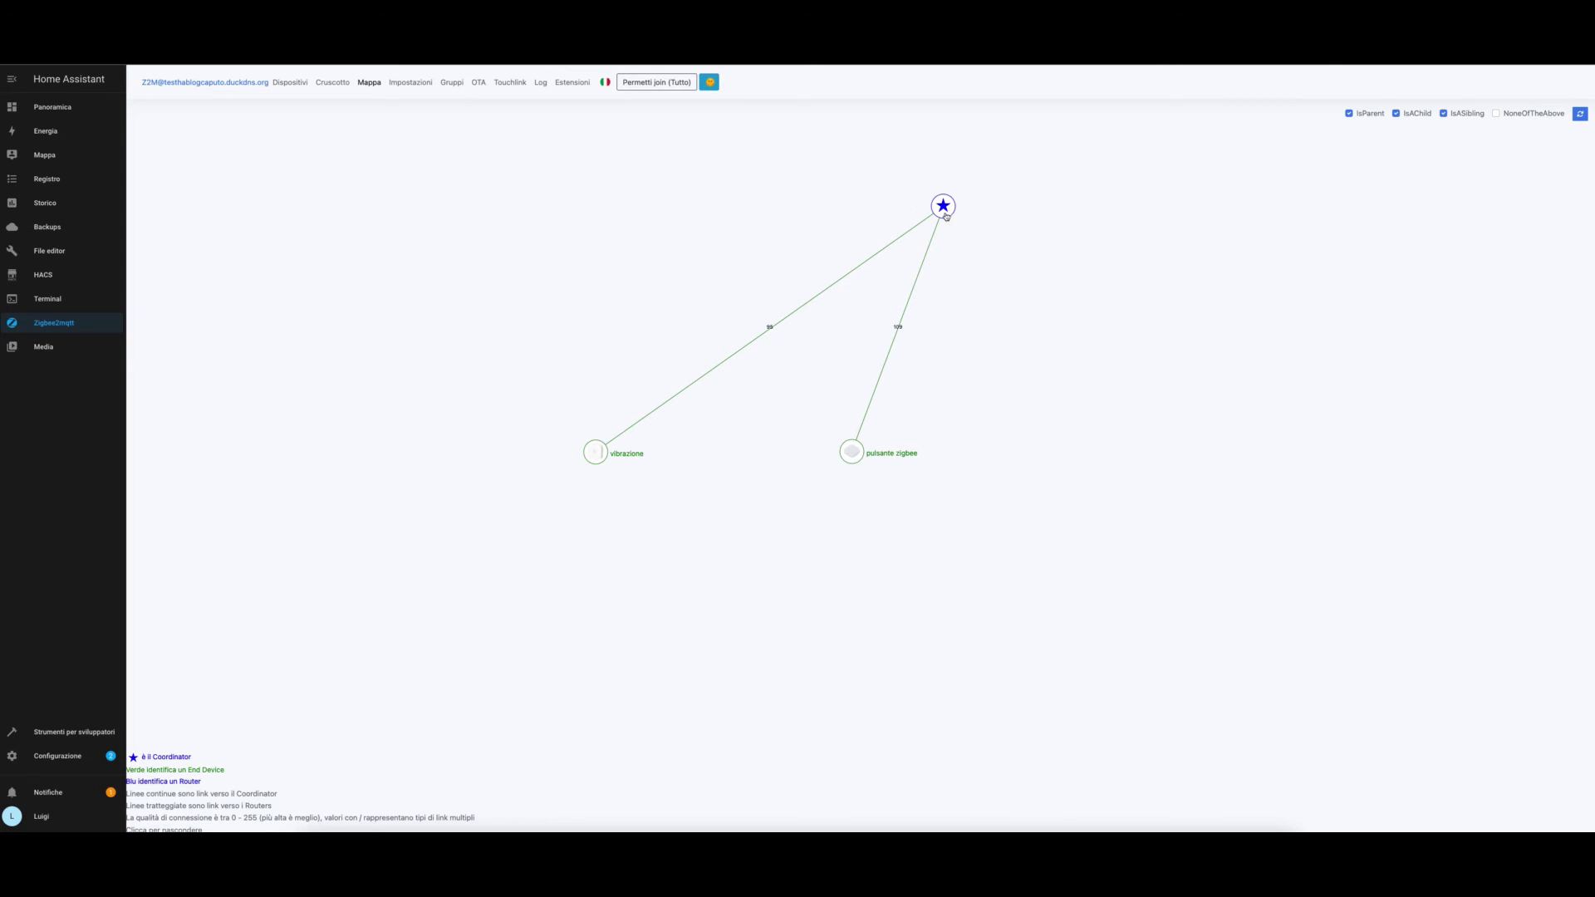
left_click_drag(945, 209, 770, 297)
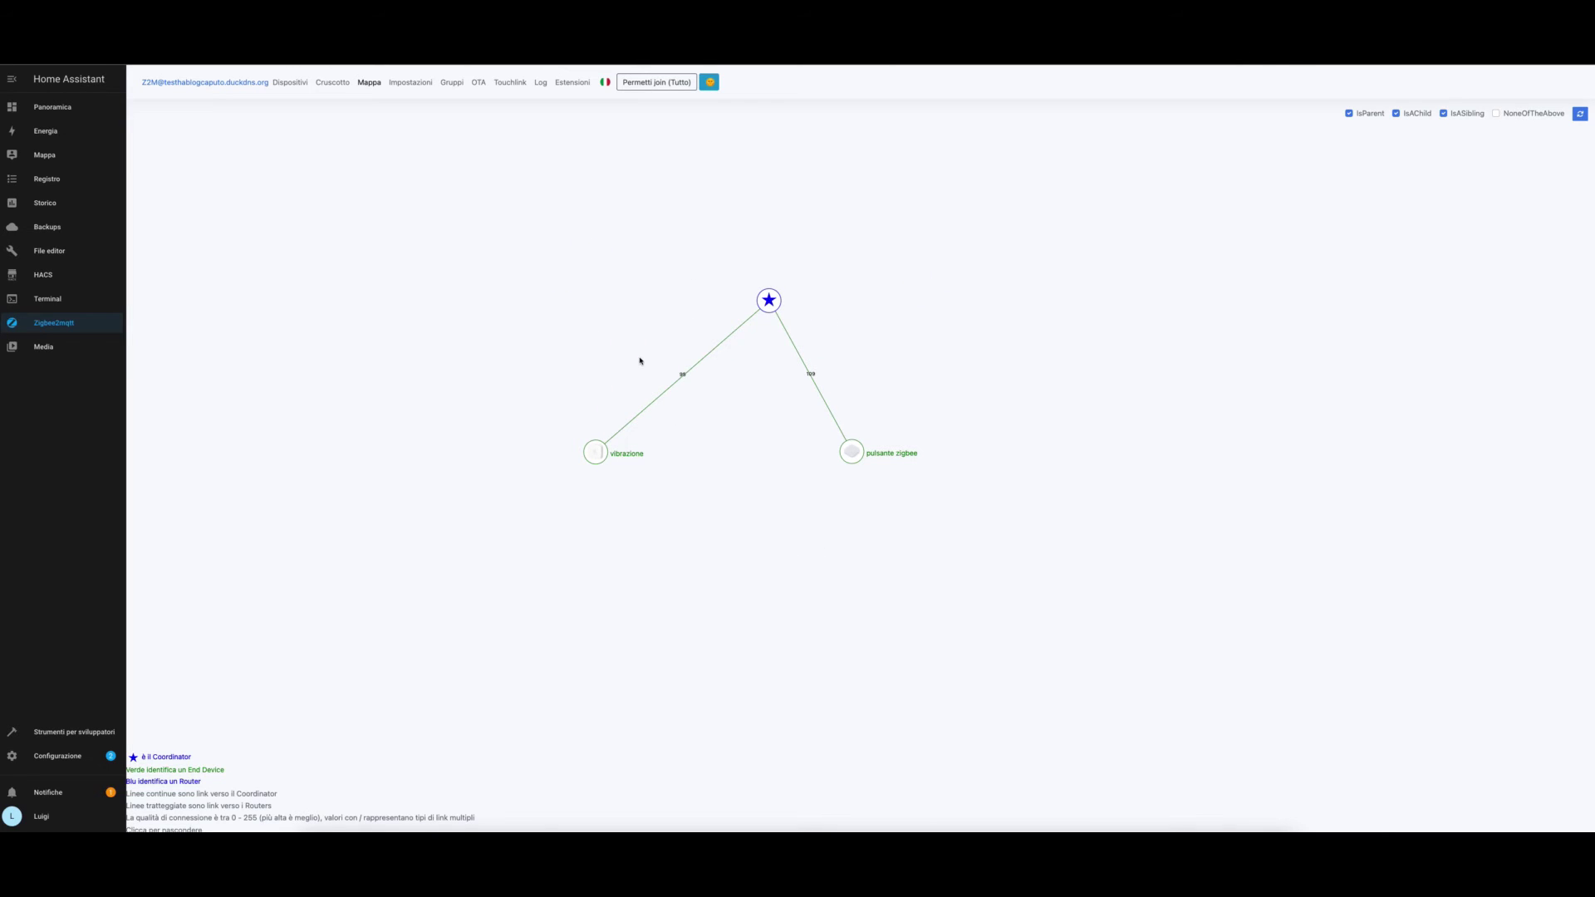
Step: Revisit the current entity states, the configuration overview and the Zigbee2mqtt device list, and return to the Panoramica dashboard
left_click(52, 734)
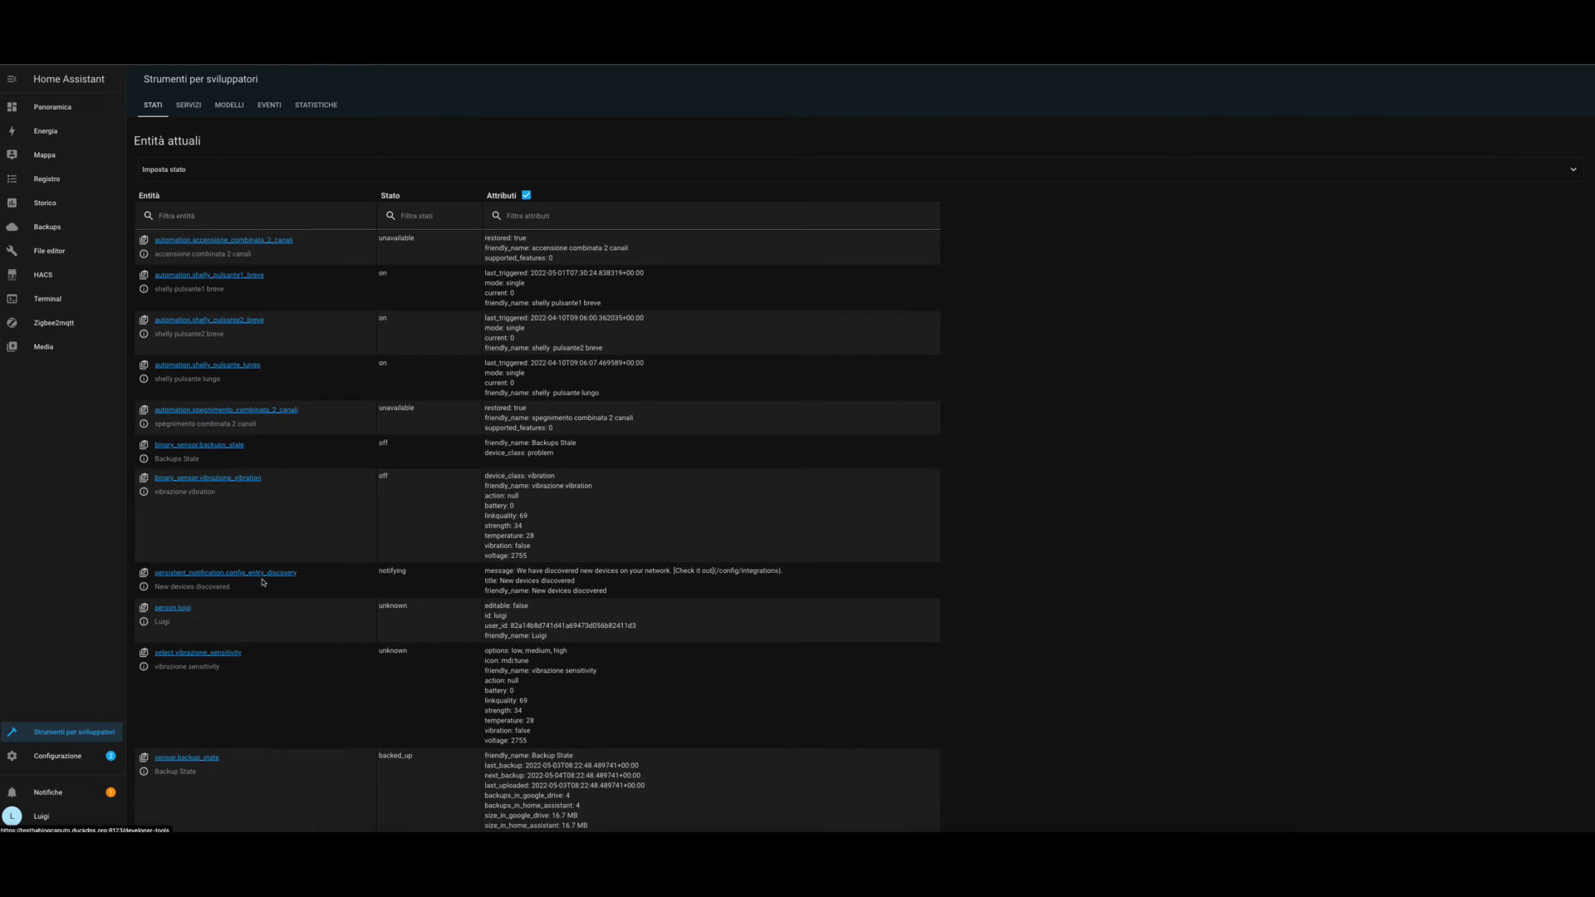
left_click(63, 758)
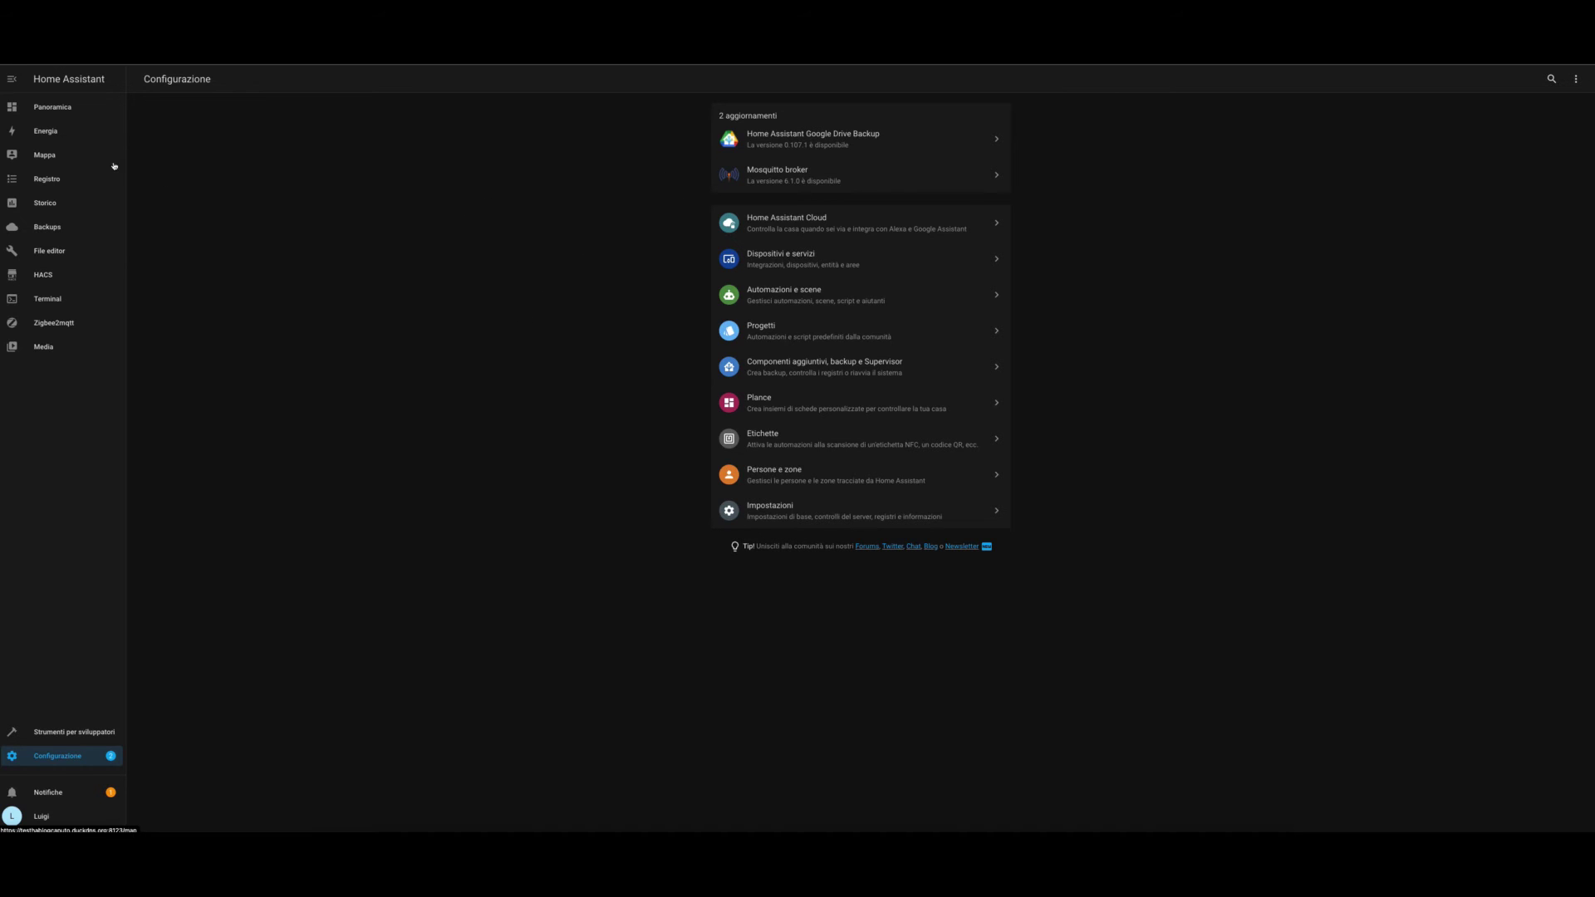
left_click(70, 332)
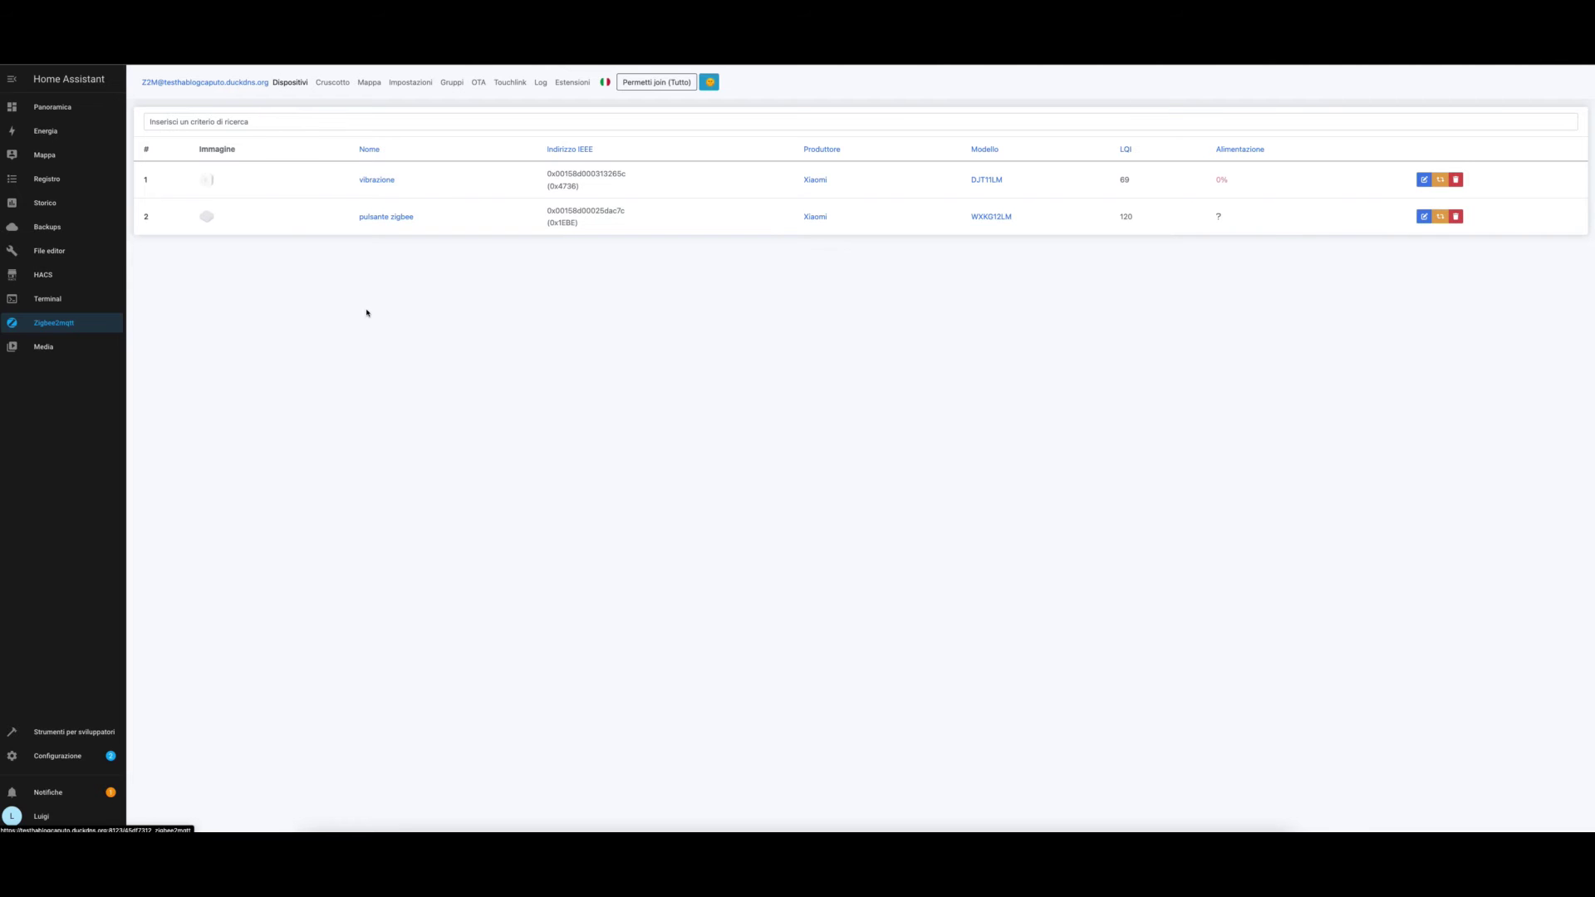
left_click(70, 113)
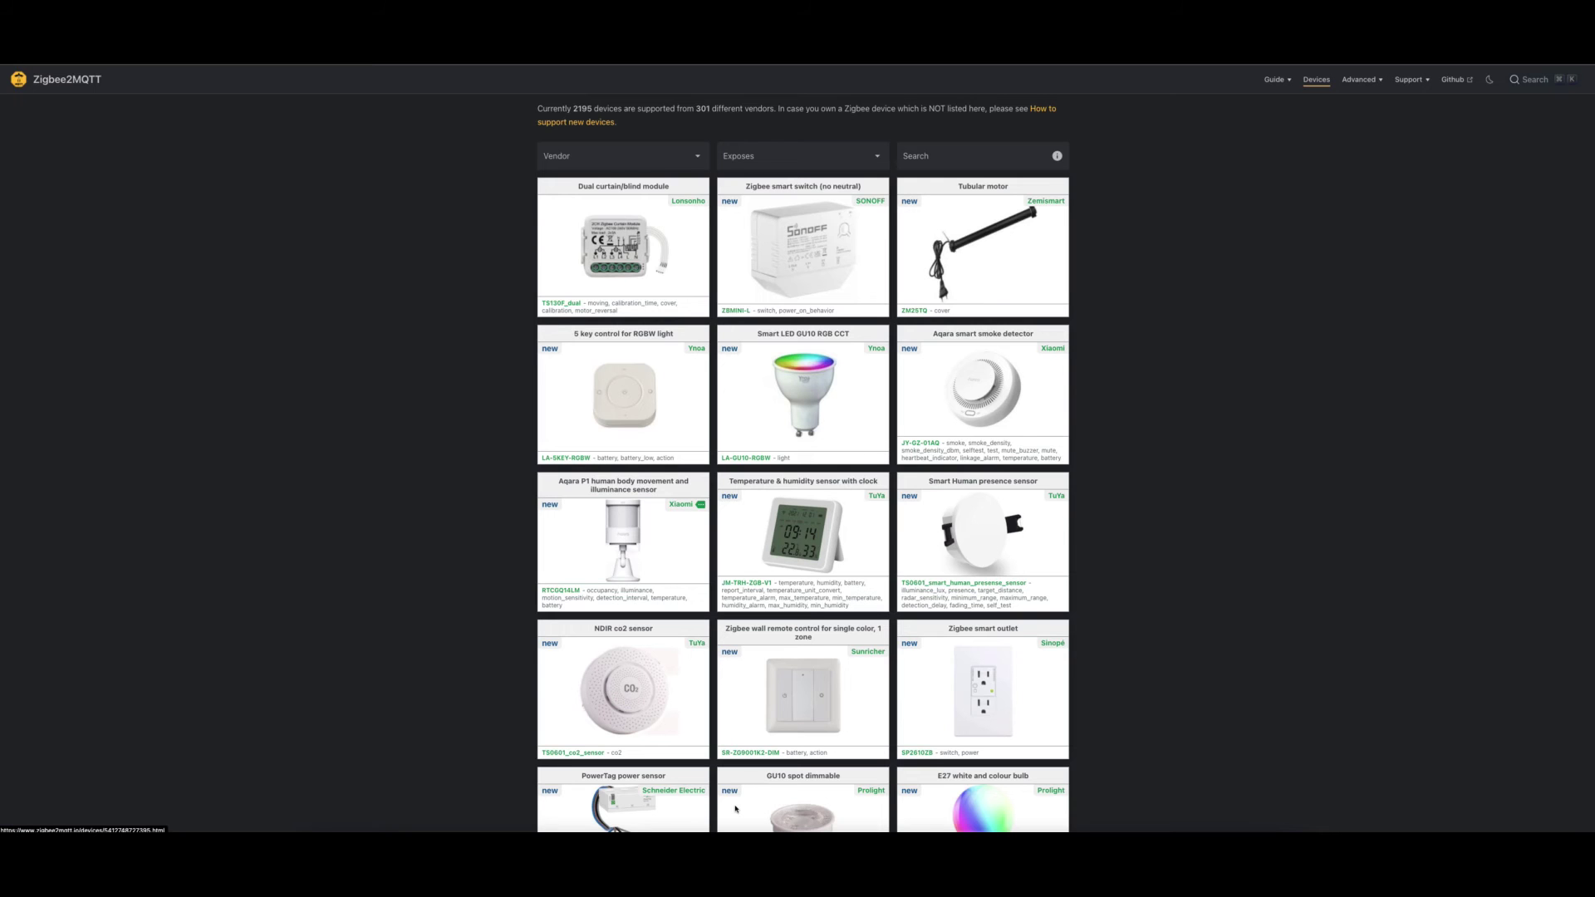
Step: Switch to the Zigbee2MQTT website and browse its catalogue of supported devices from all vendors
scroll(816, 511, "down", 1)
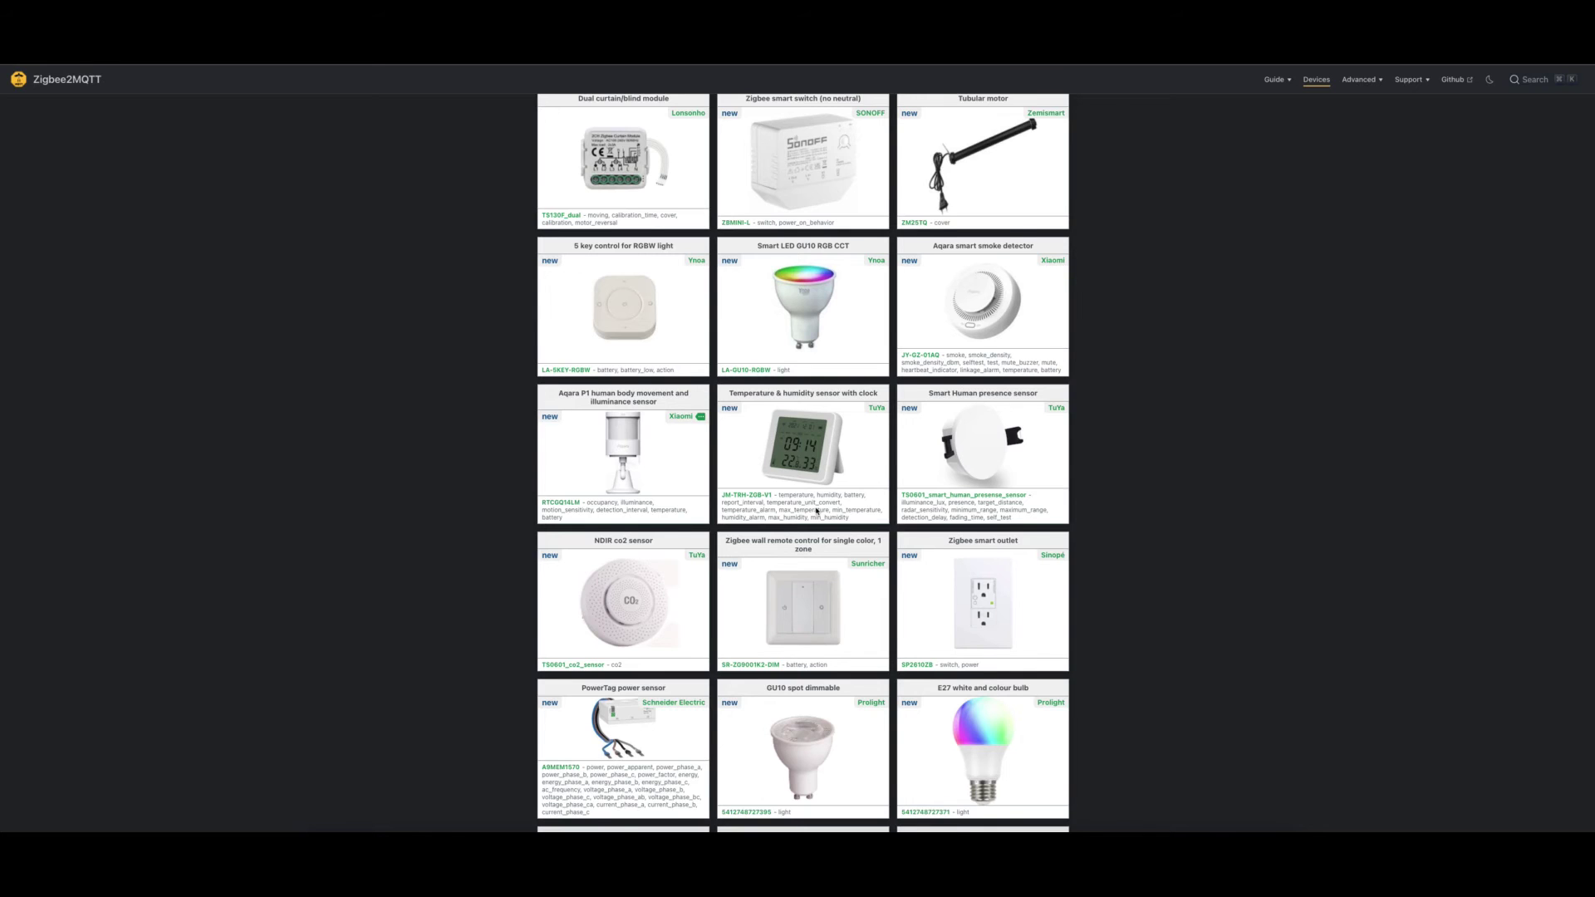
scroll(817, 511, "down", 2)
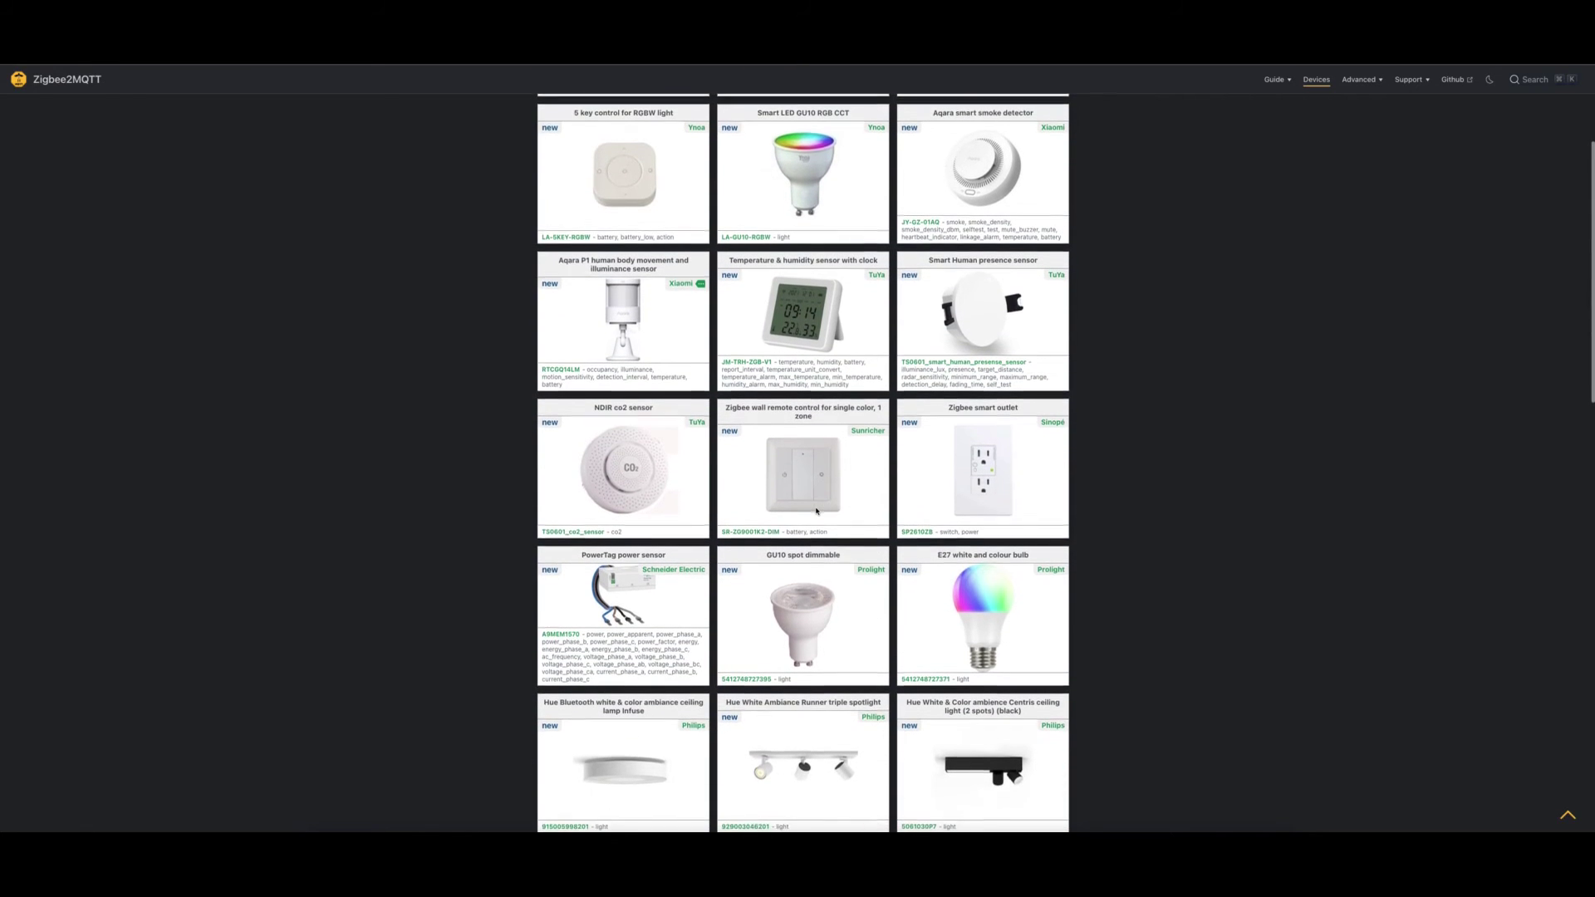
scroll(817, 511, "down", 2)
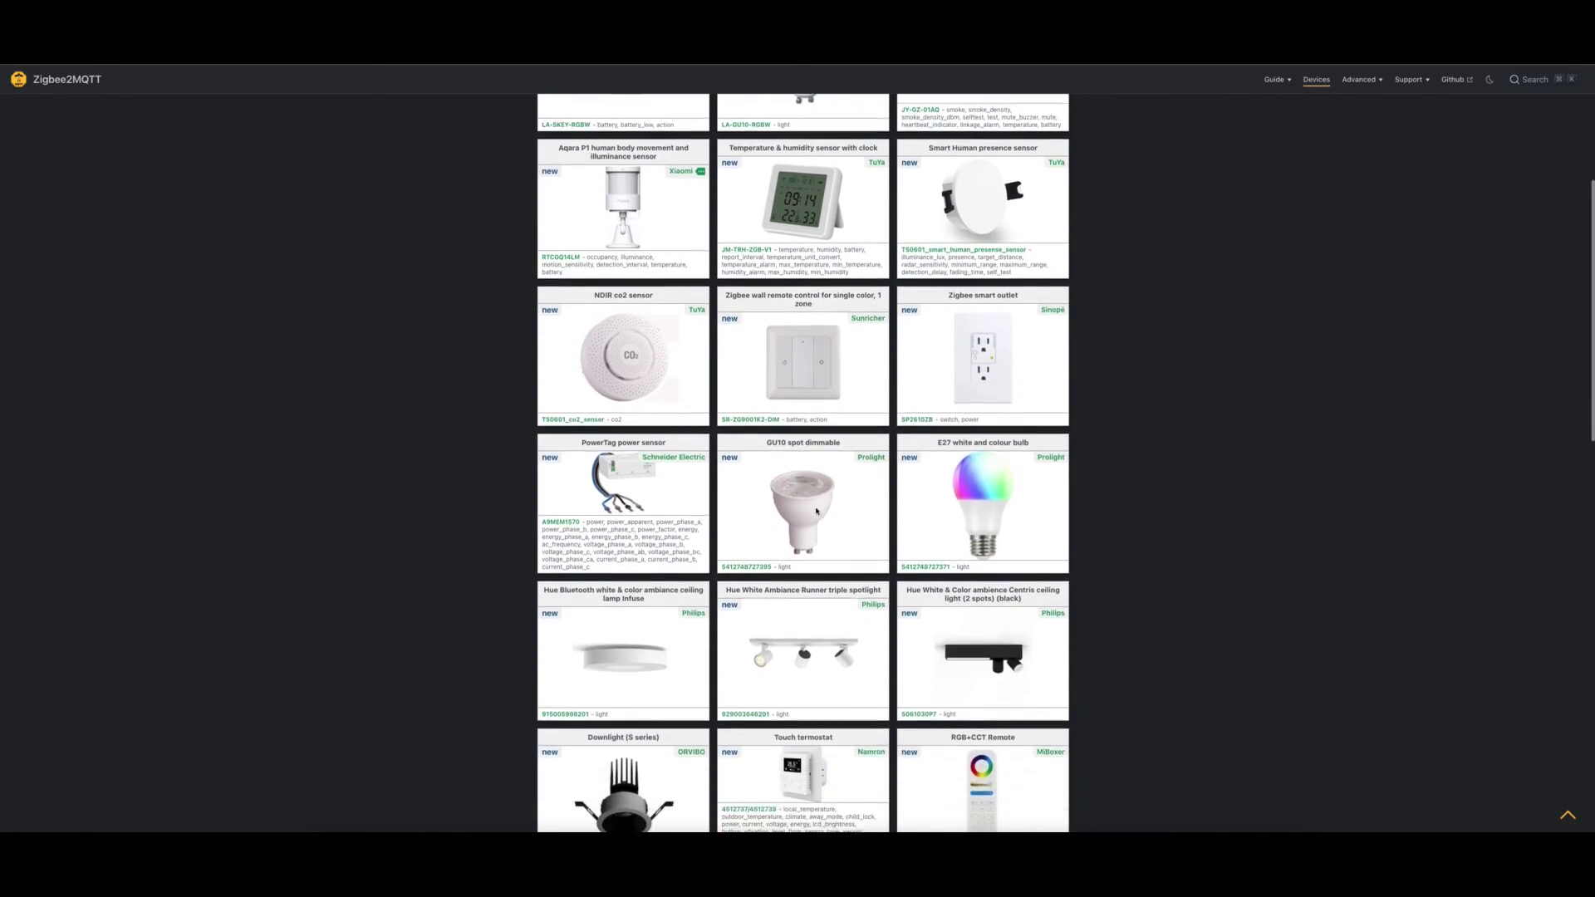
scroll(817, 511, "down", 1)
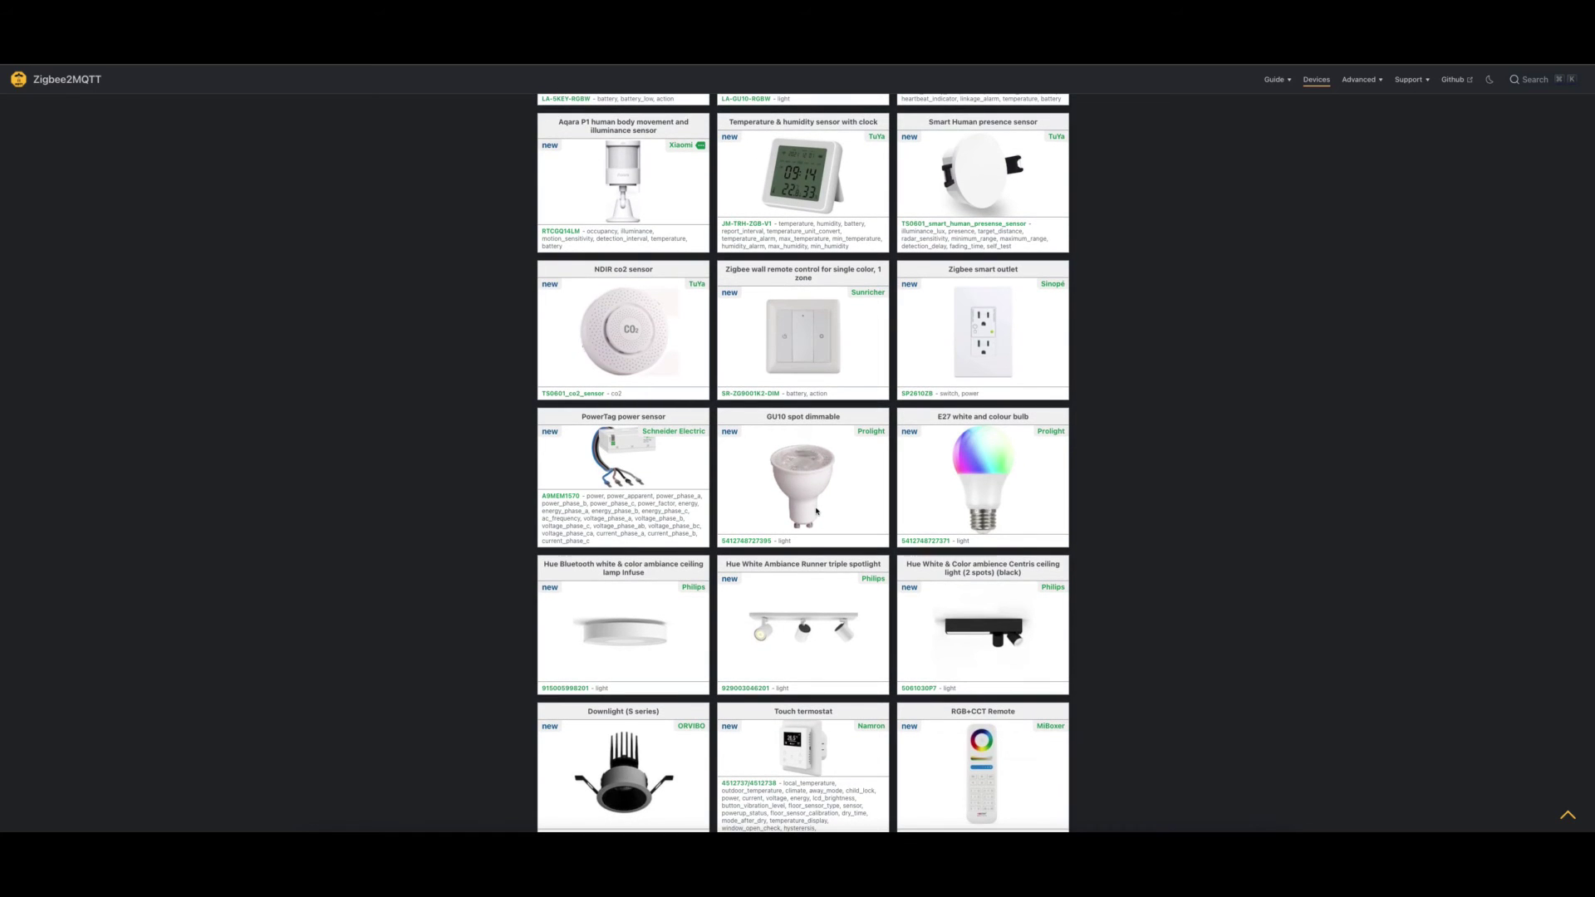
scroll(817, 511, "down", 10)
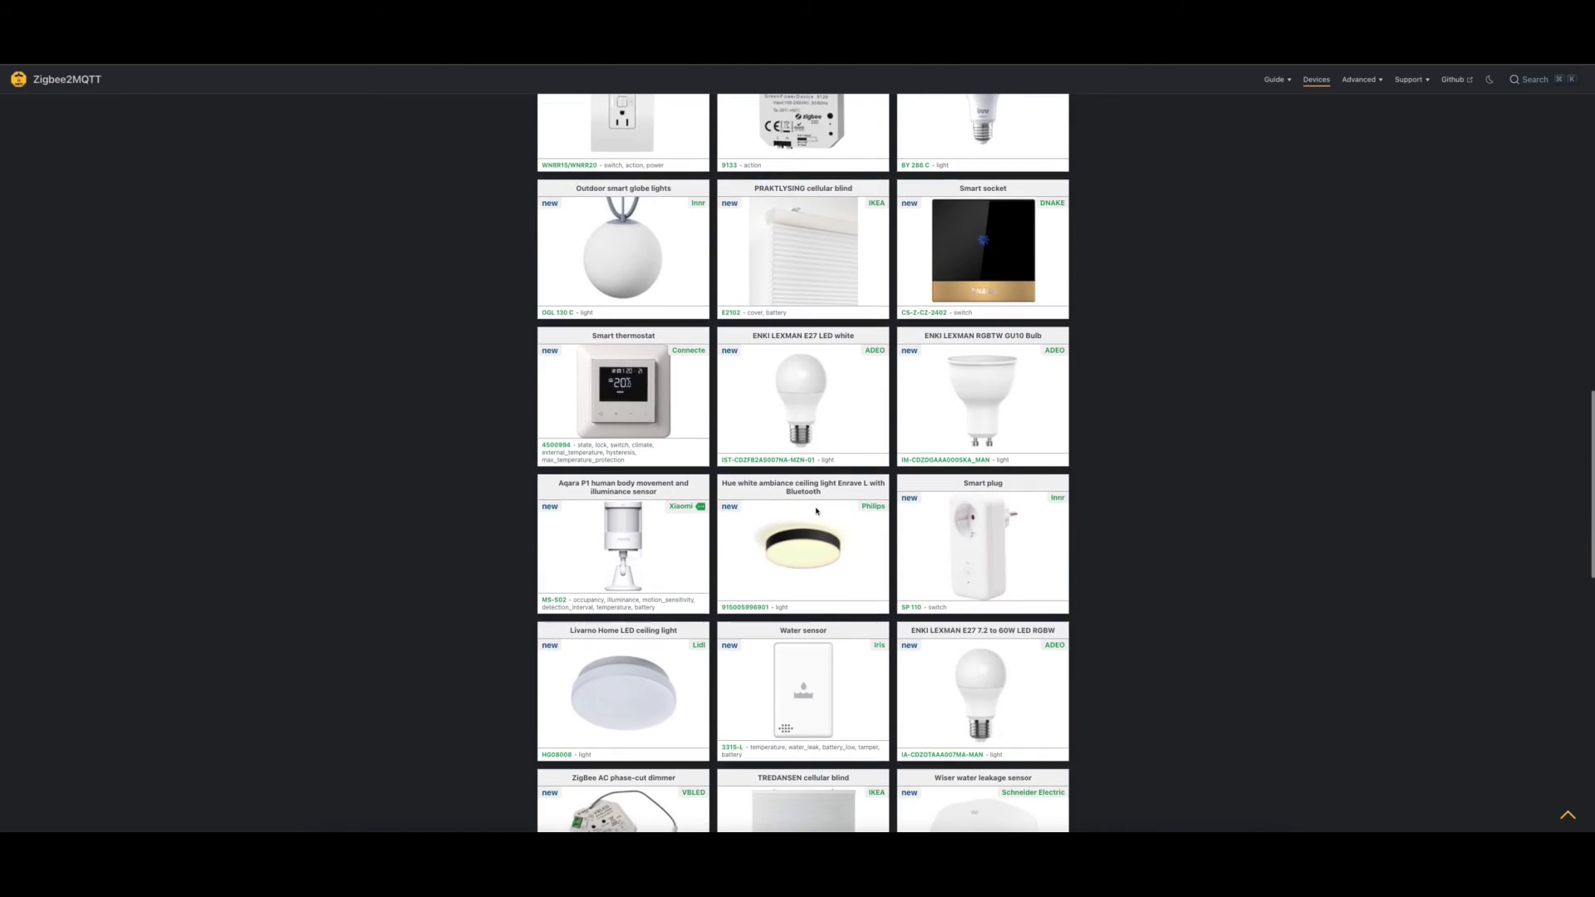
scroll(817, 511, "up", 15)
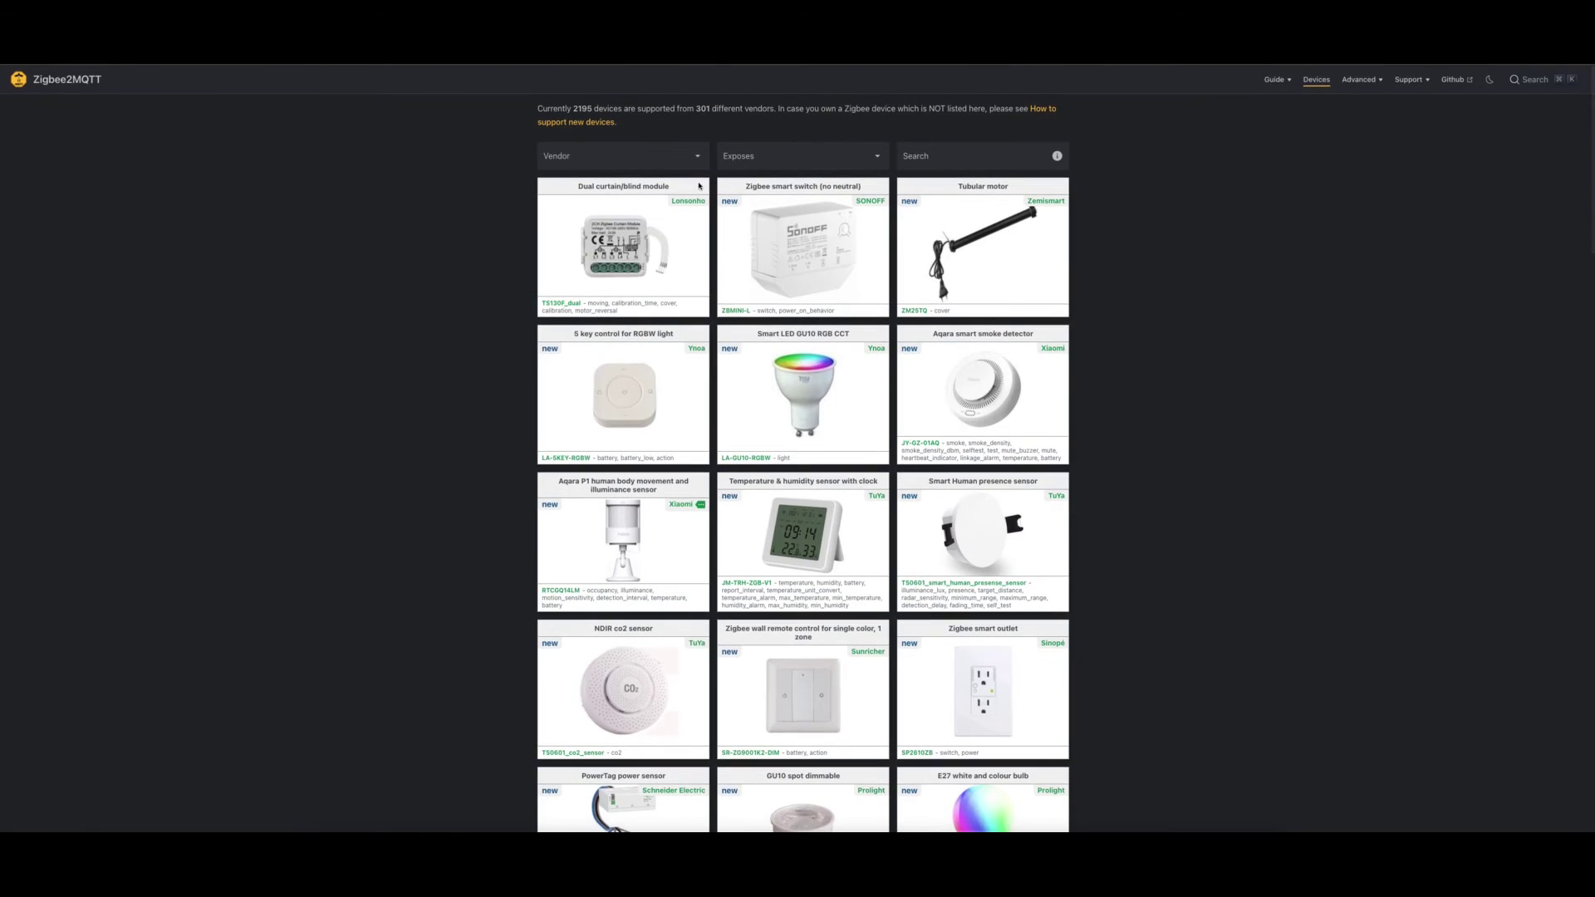
Step: Filter the supported devices by the vendor IKEA and look through its compatible products
left_click(694, 160)
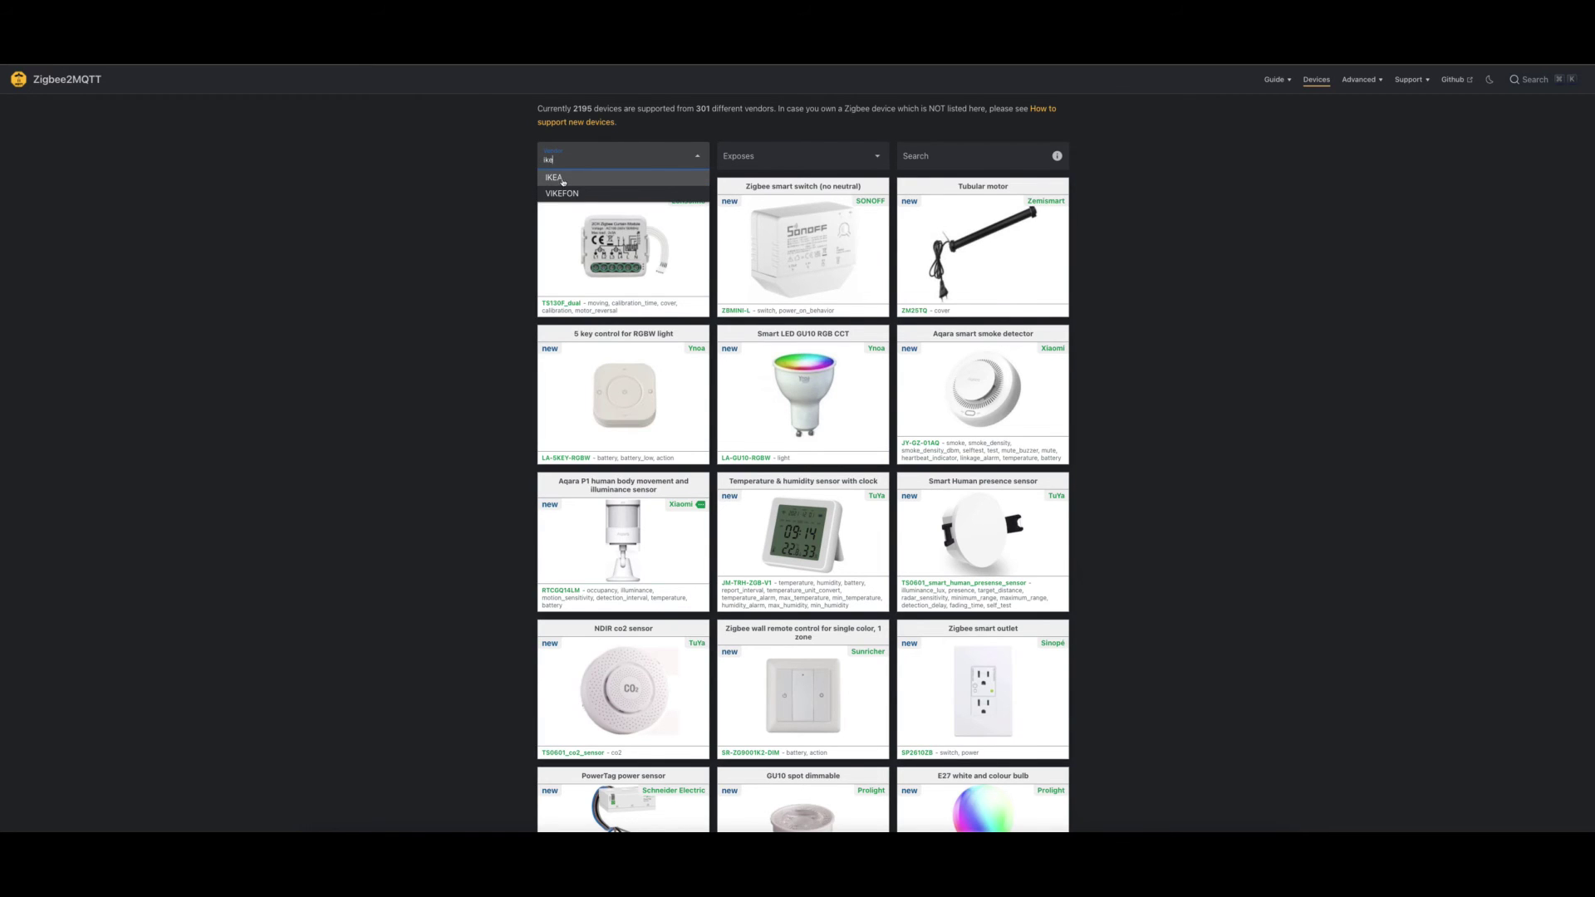
left_click(563, 180)
scroll(790, 291, "down", 3)
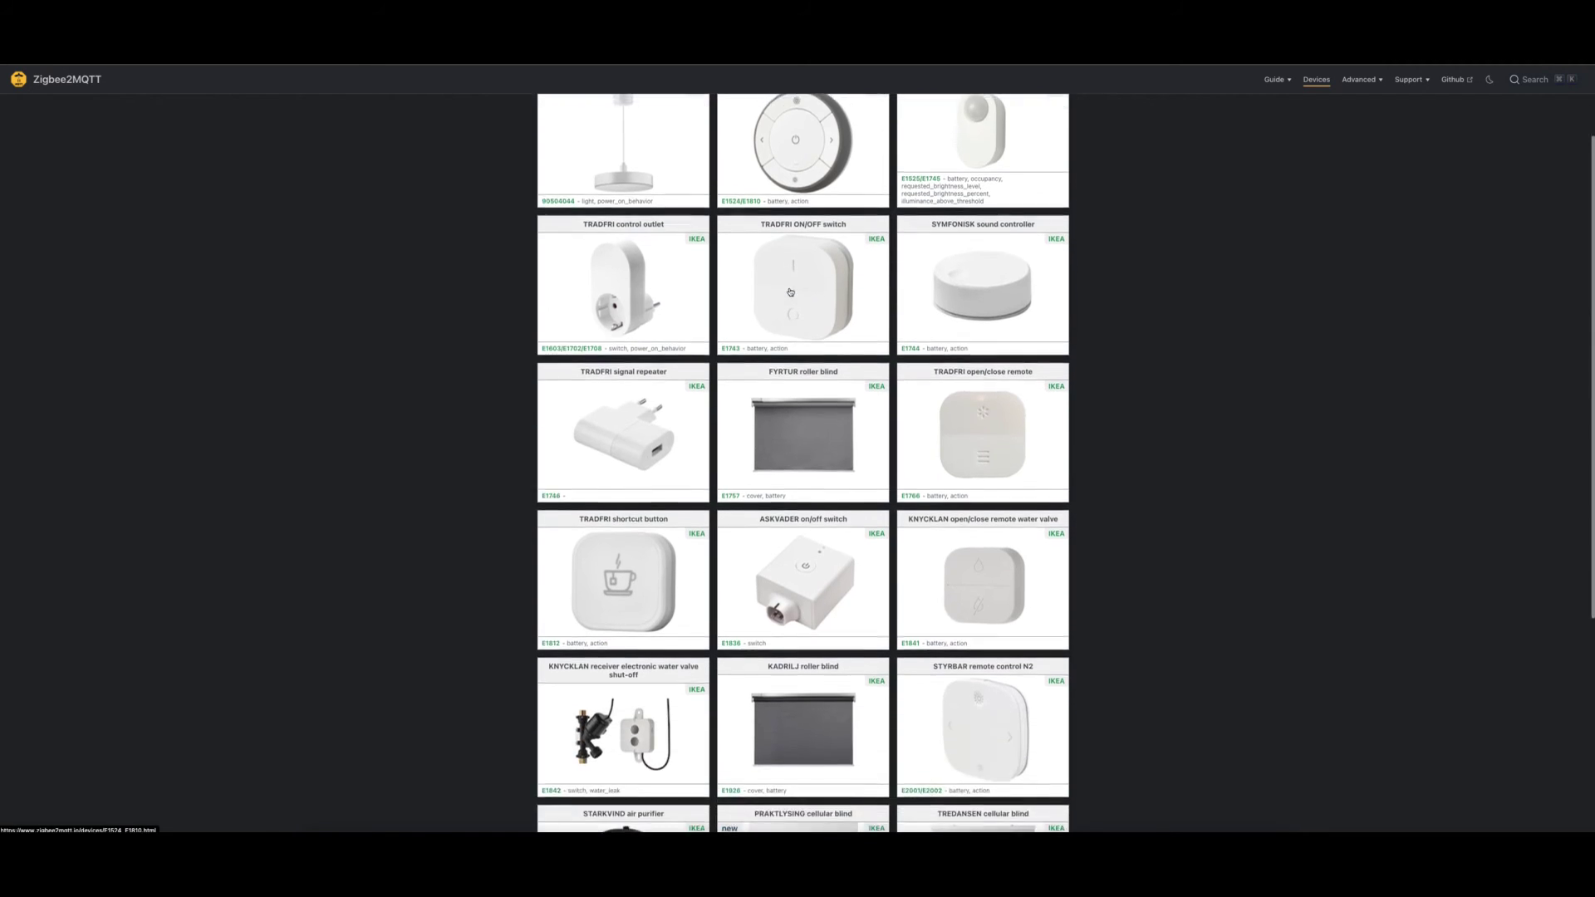
scroll(790, 292, "down", 5)
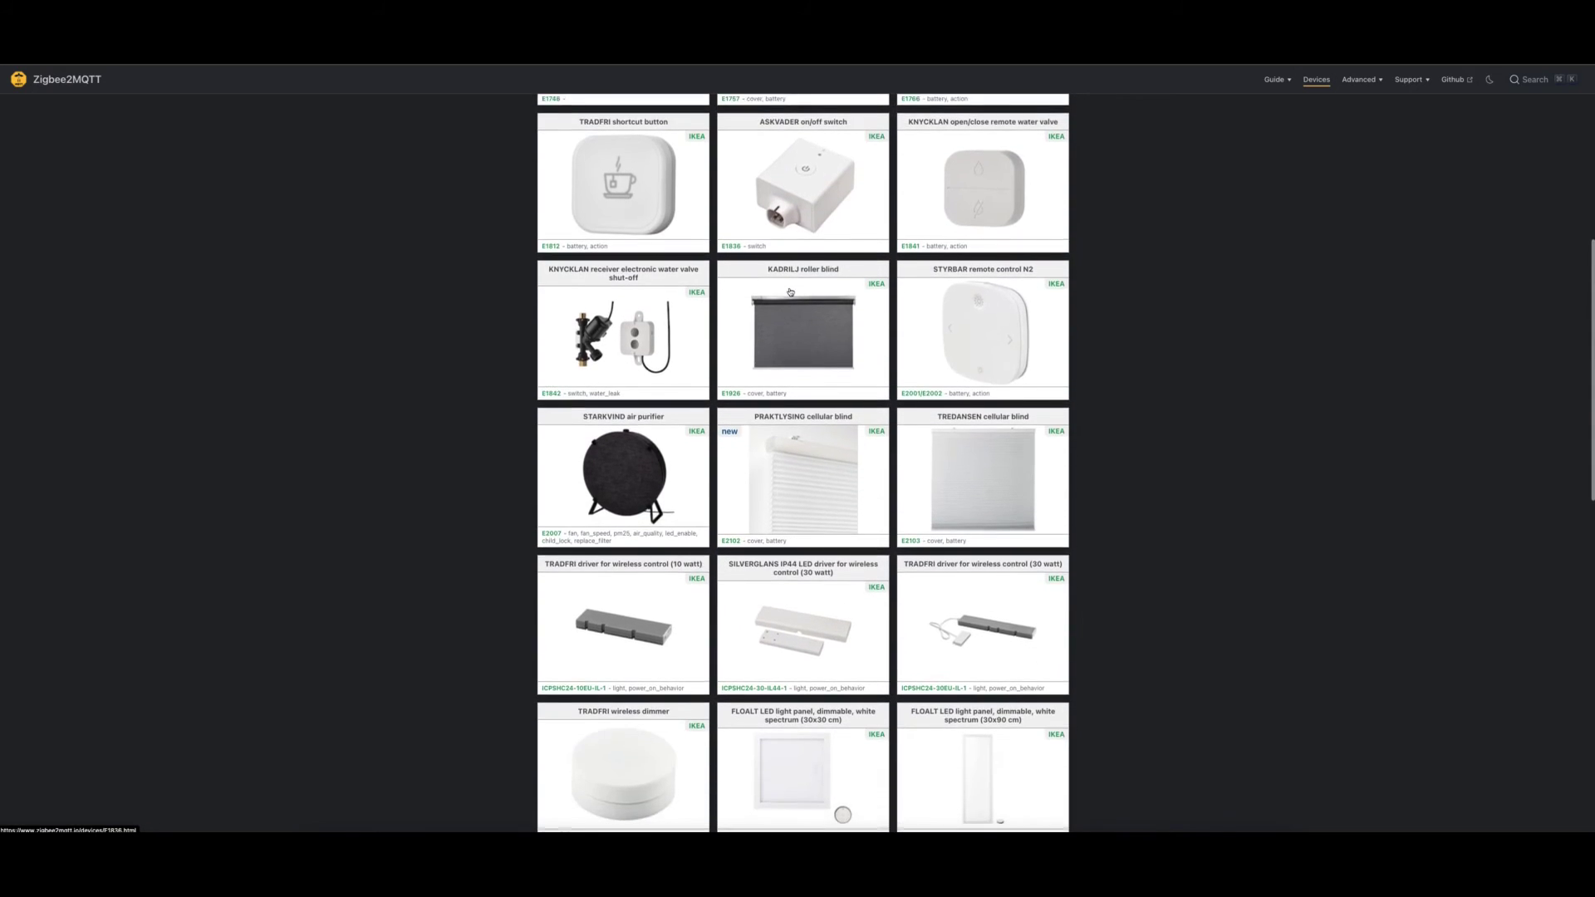
scroll(790, 292, "down", 3)
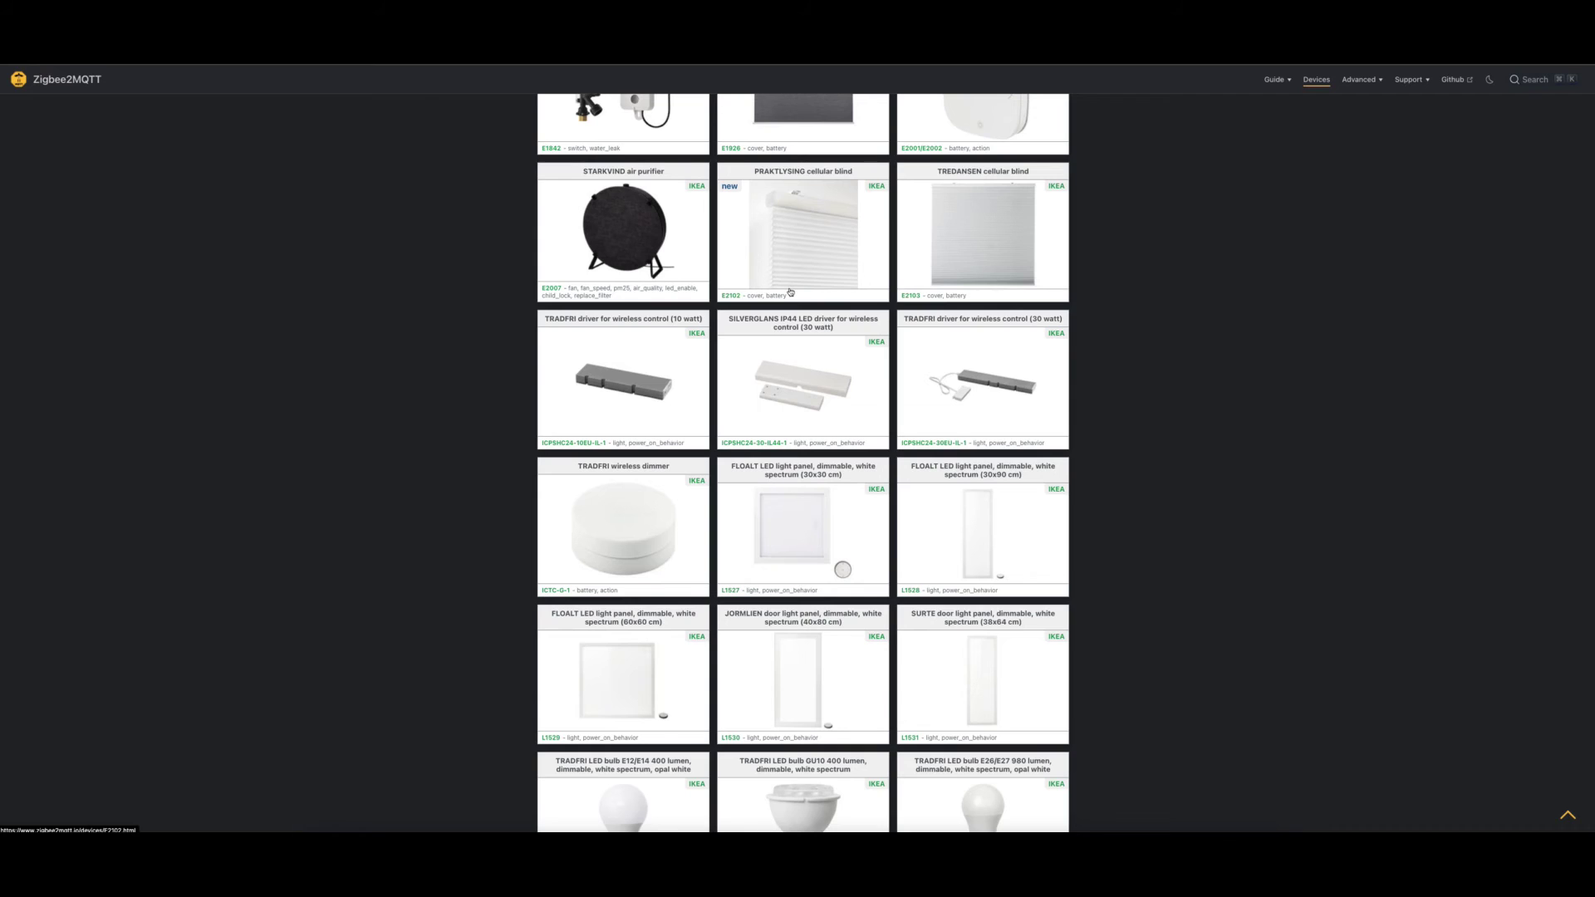
scroll(790, 292, "down", 8)
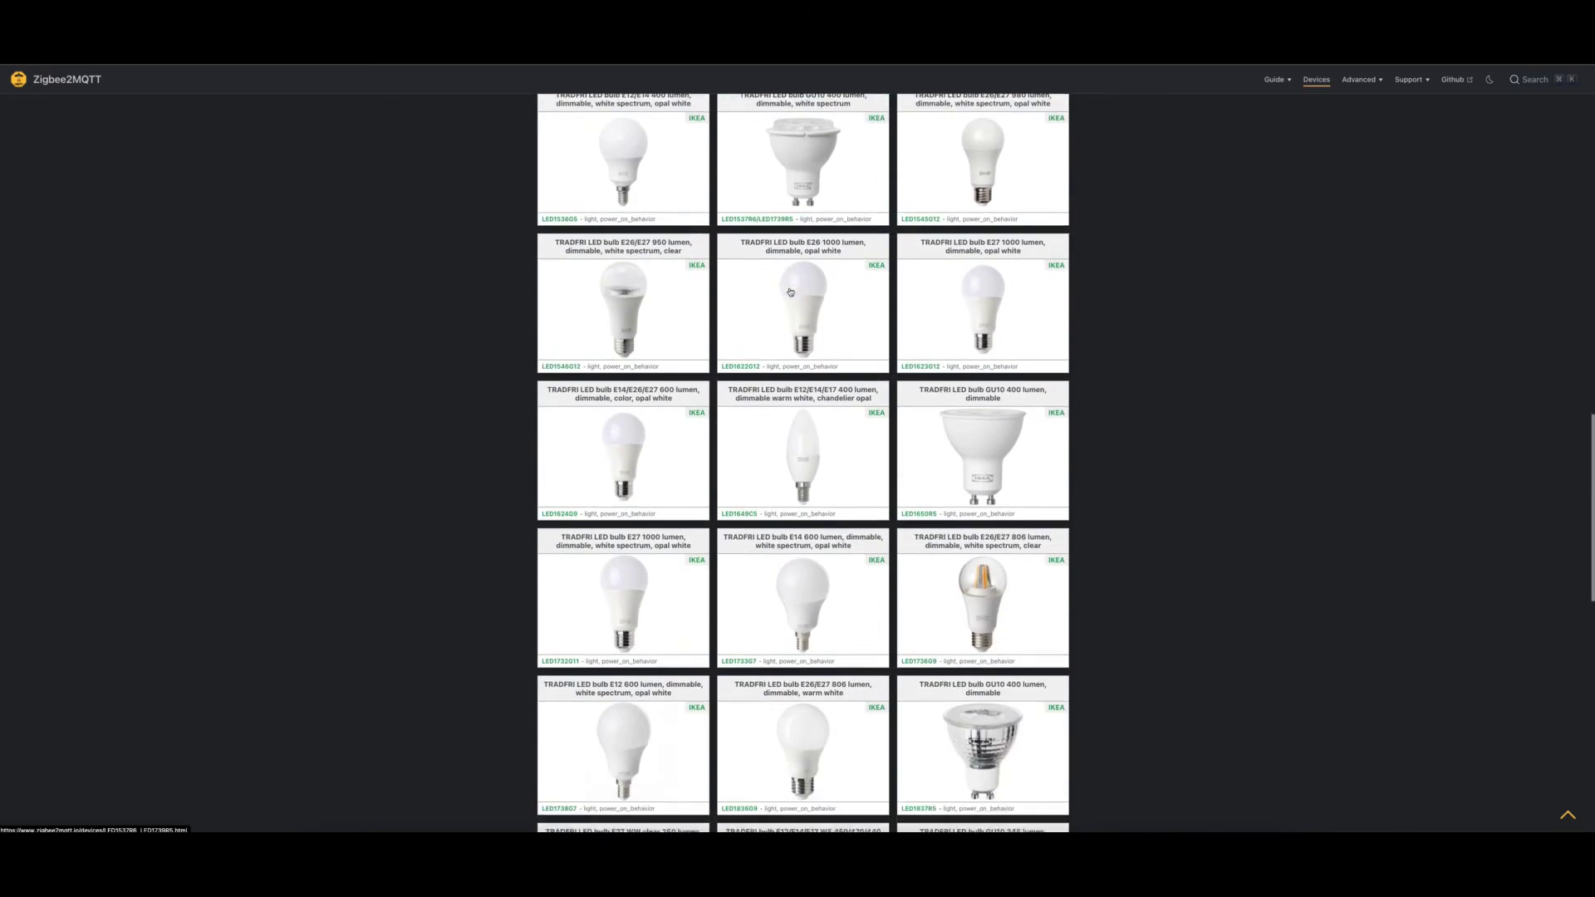
scroll(790, 292, "down", 15)
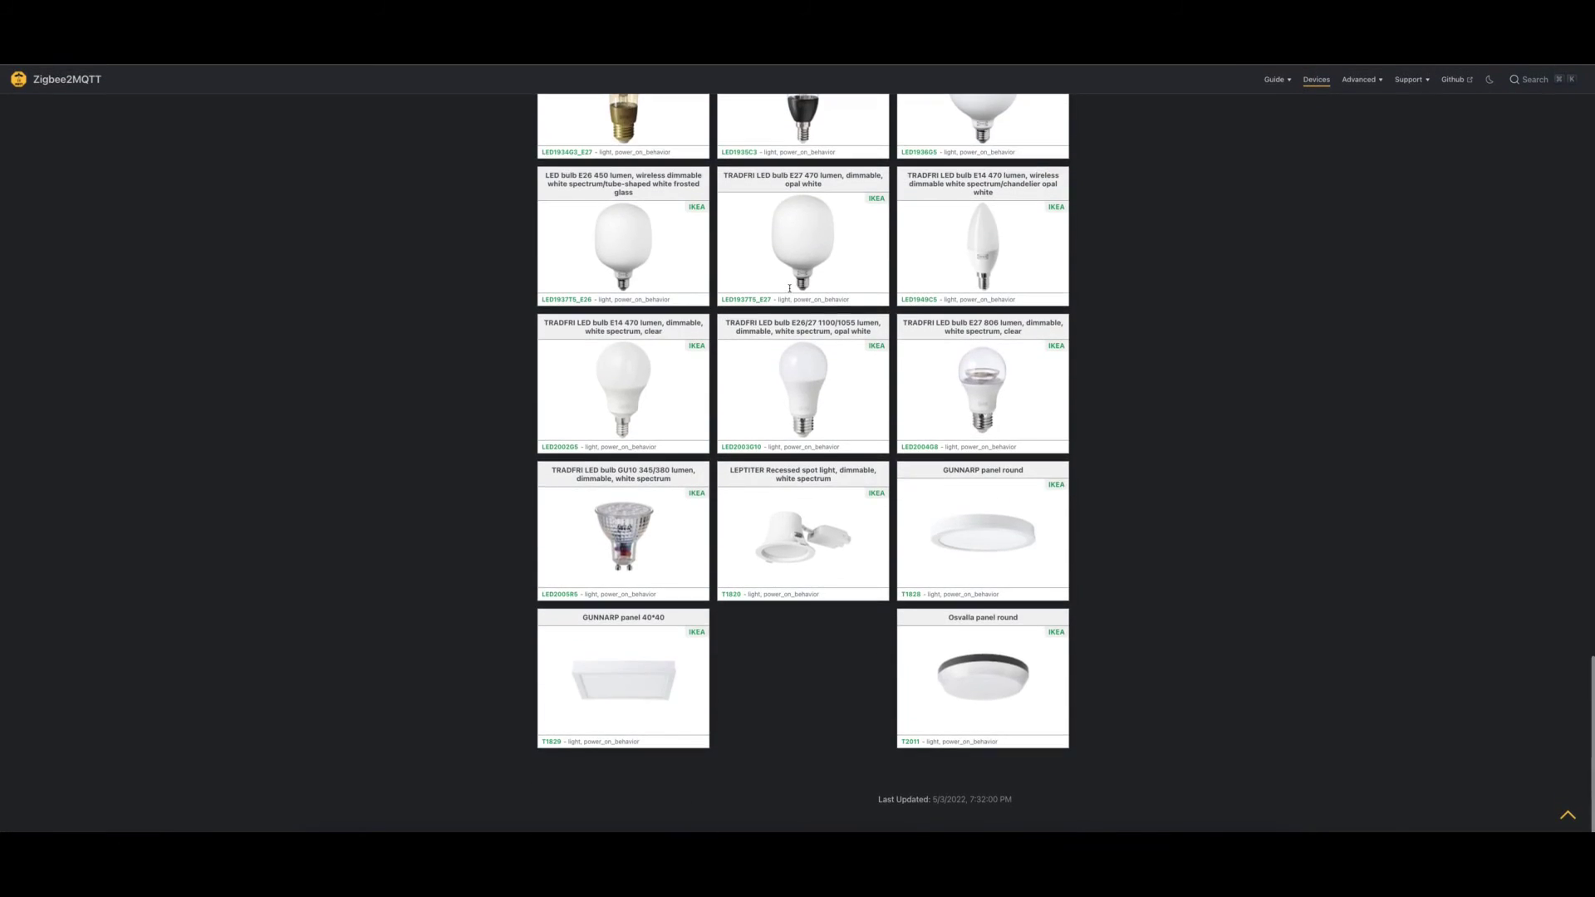
scroll(789, 288, "up", 20)
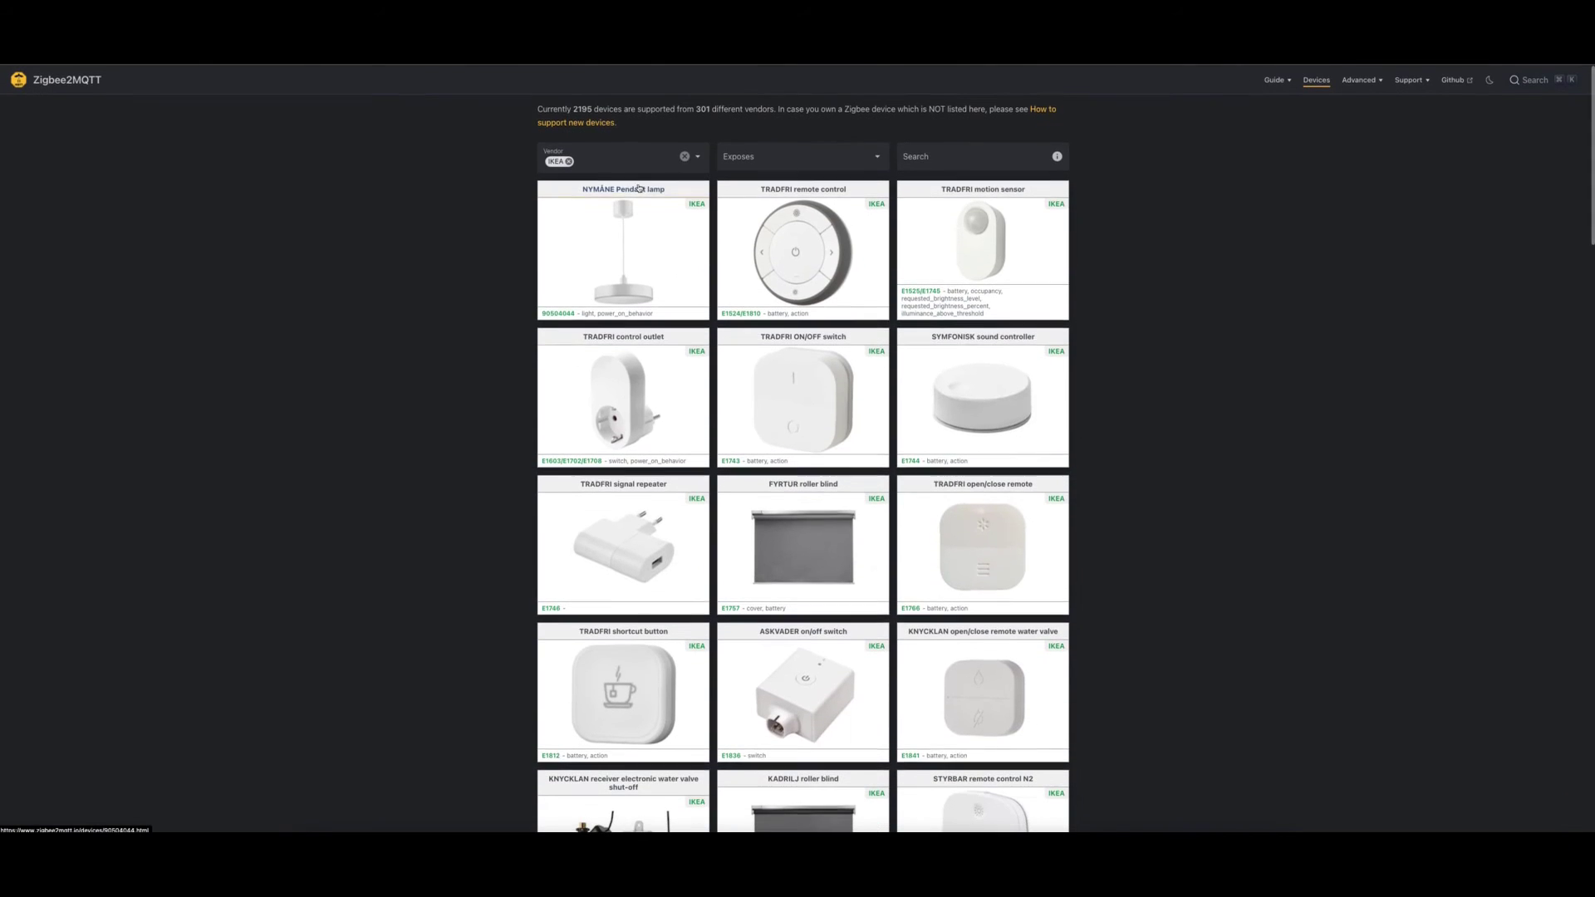
Step: Replace the IKEA vendor filter with Xiaomi and look through its compatible devices
left_click(569, 161)
type("ike")
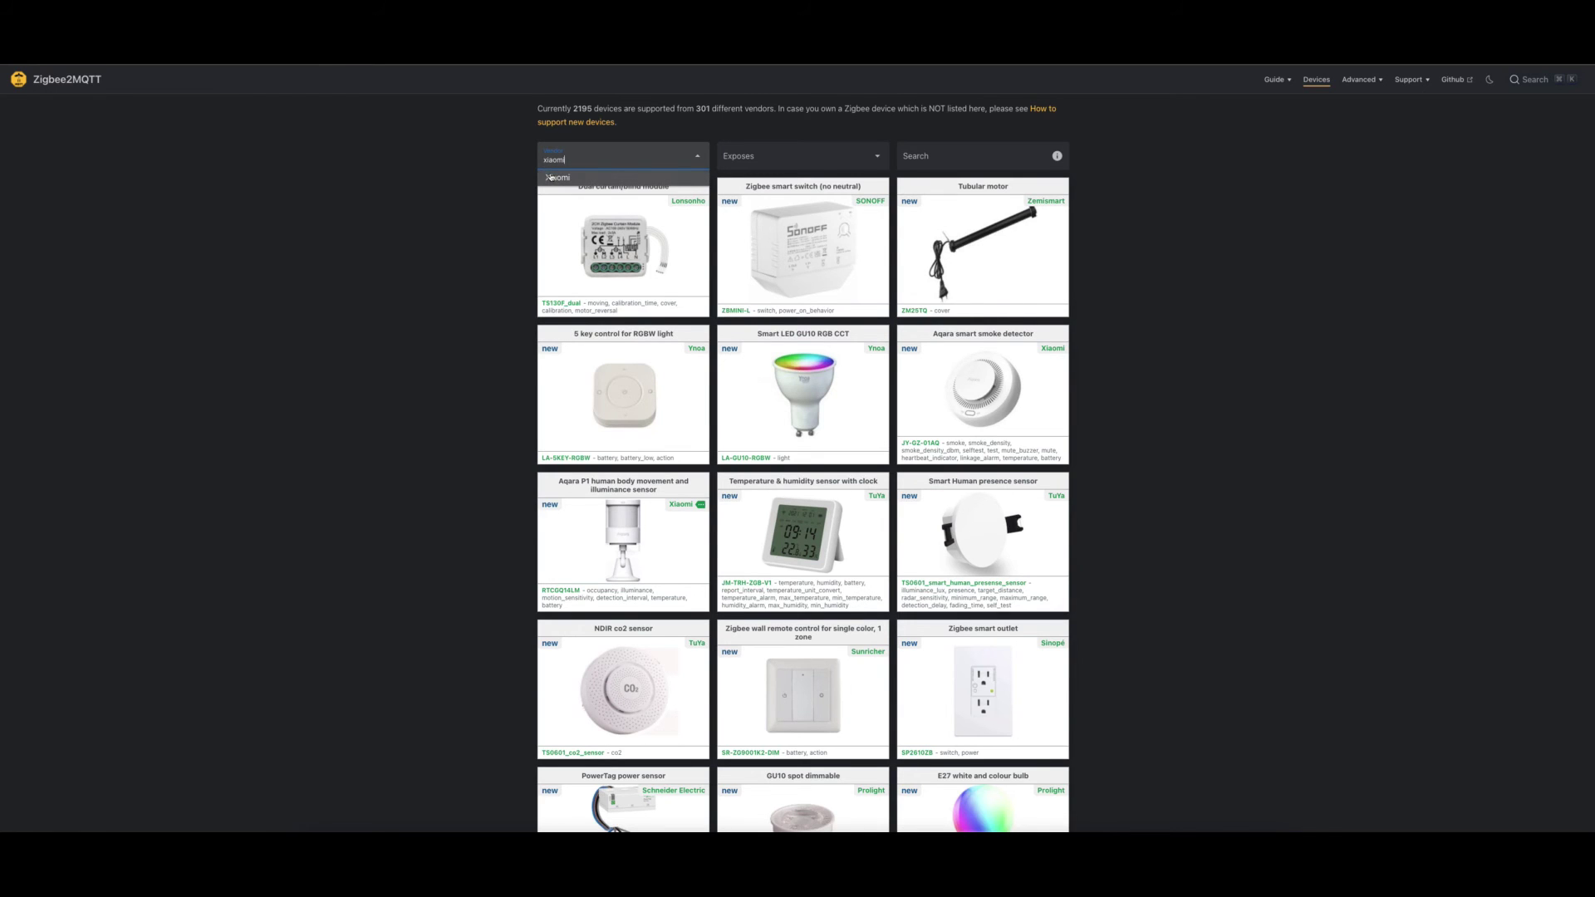
left_click(550, 177)
scroll(834, 338, "down", 6)
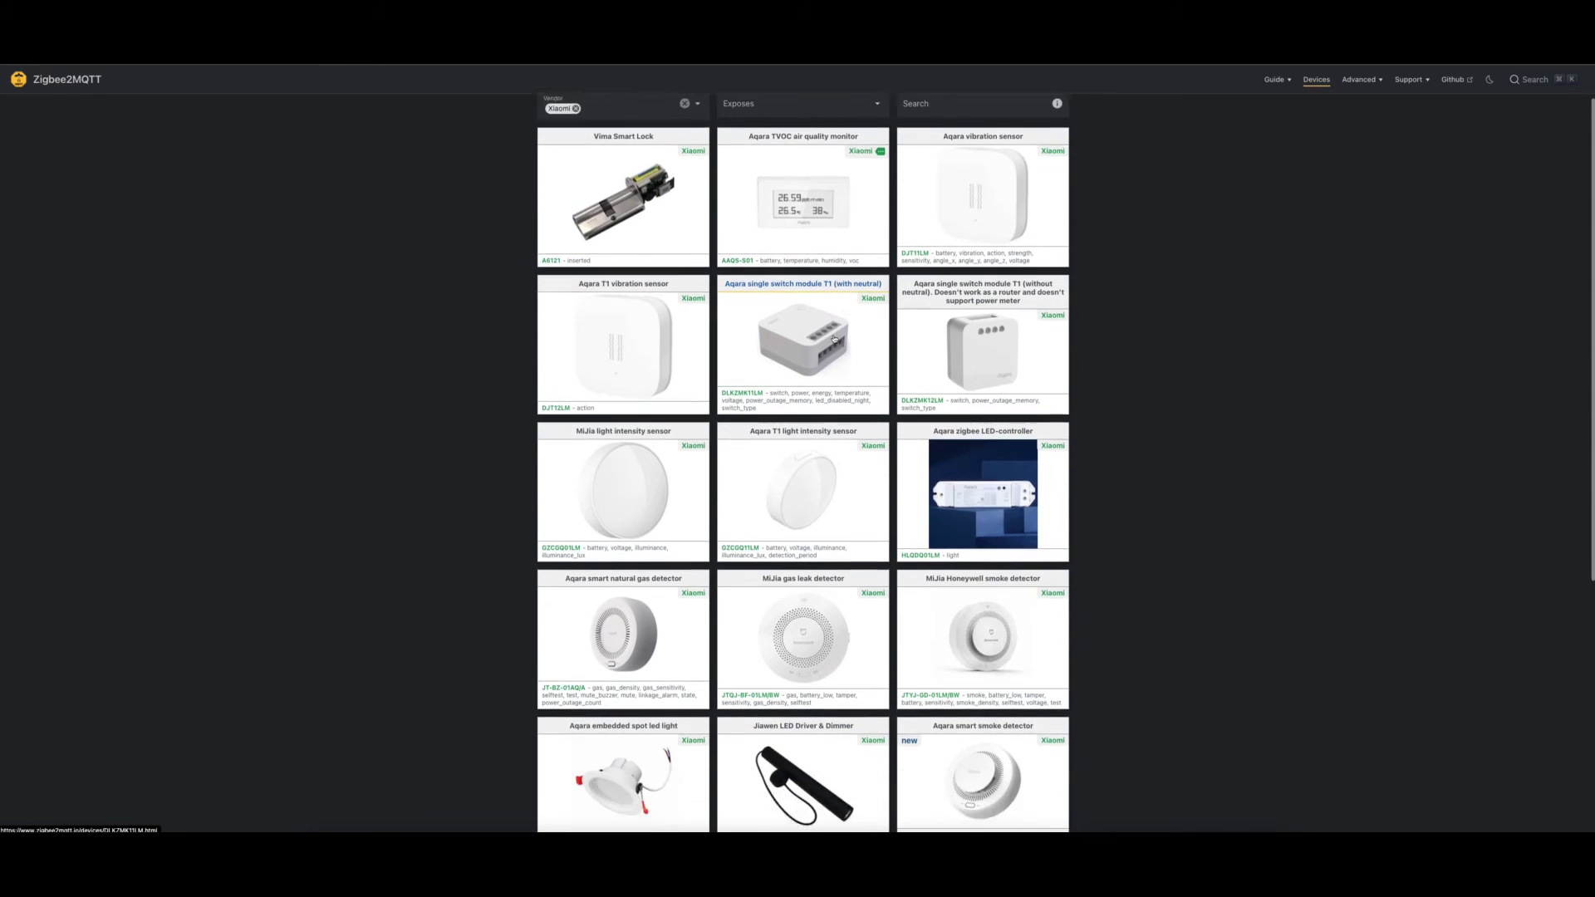
scroll(834, 338, "down", 10)
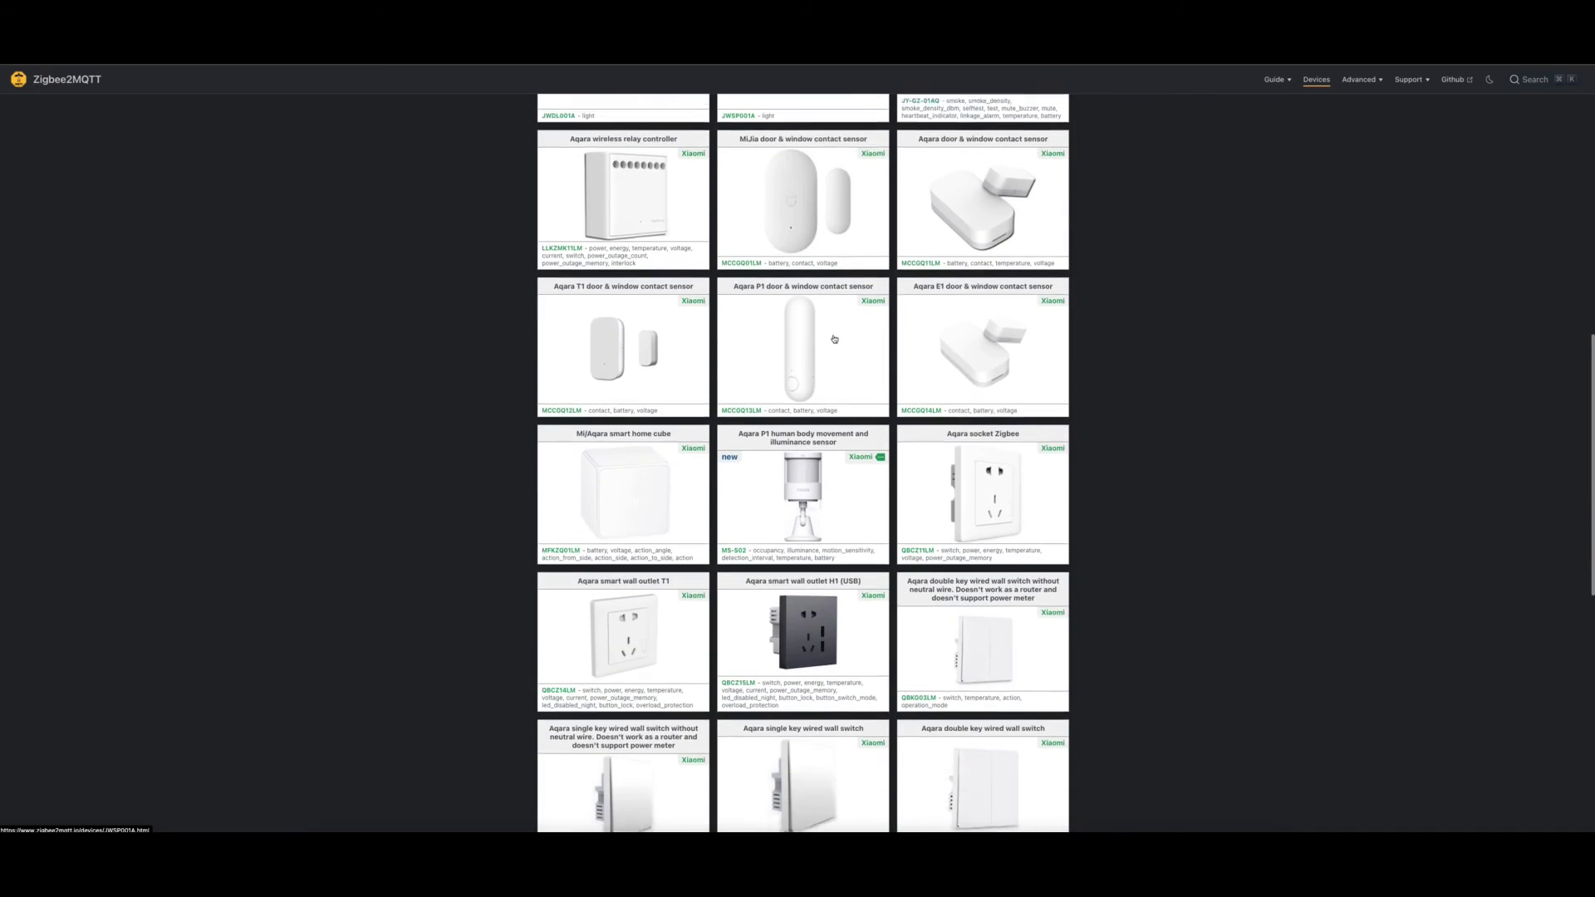
scroll(835, 338, "down", 8)
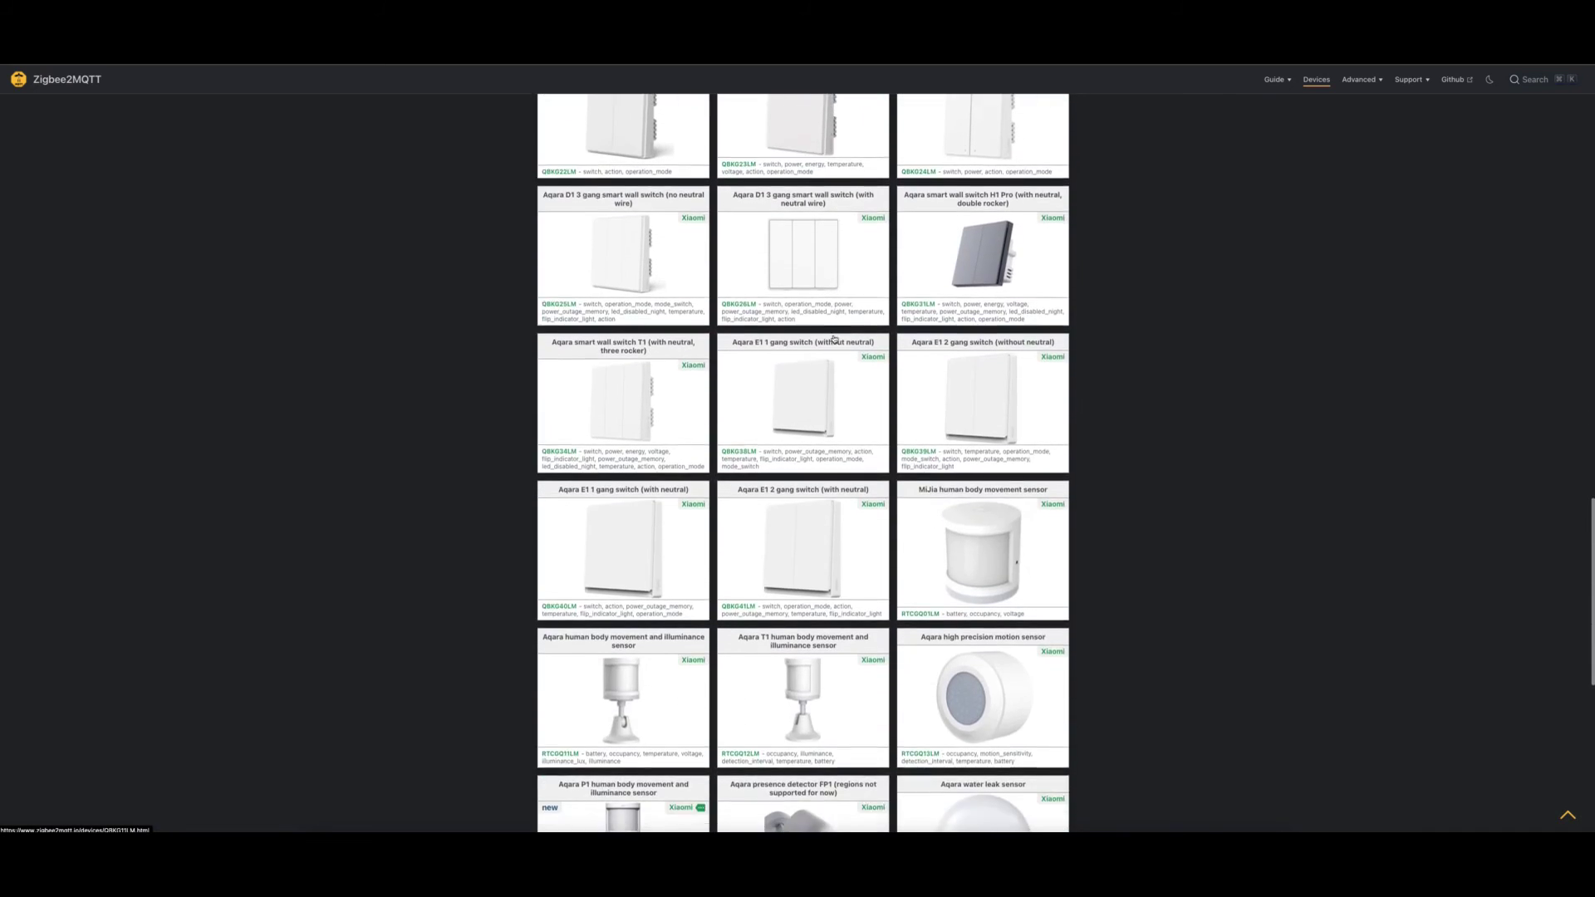
scroll(834, 338, "up", 15)
scroll(834, 339, "up", 7)
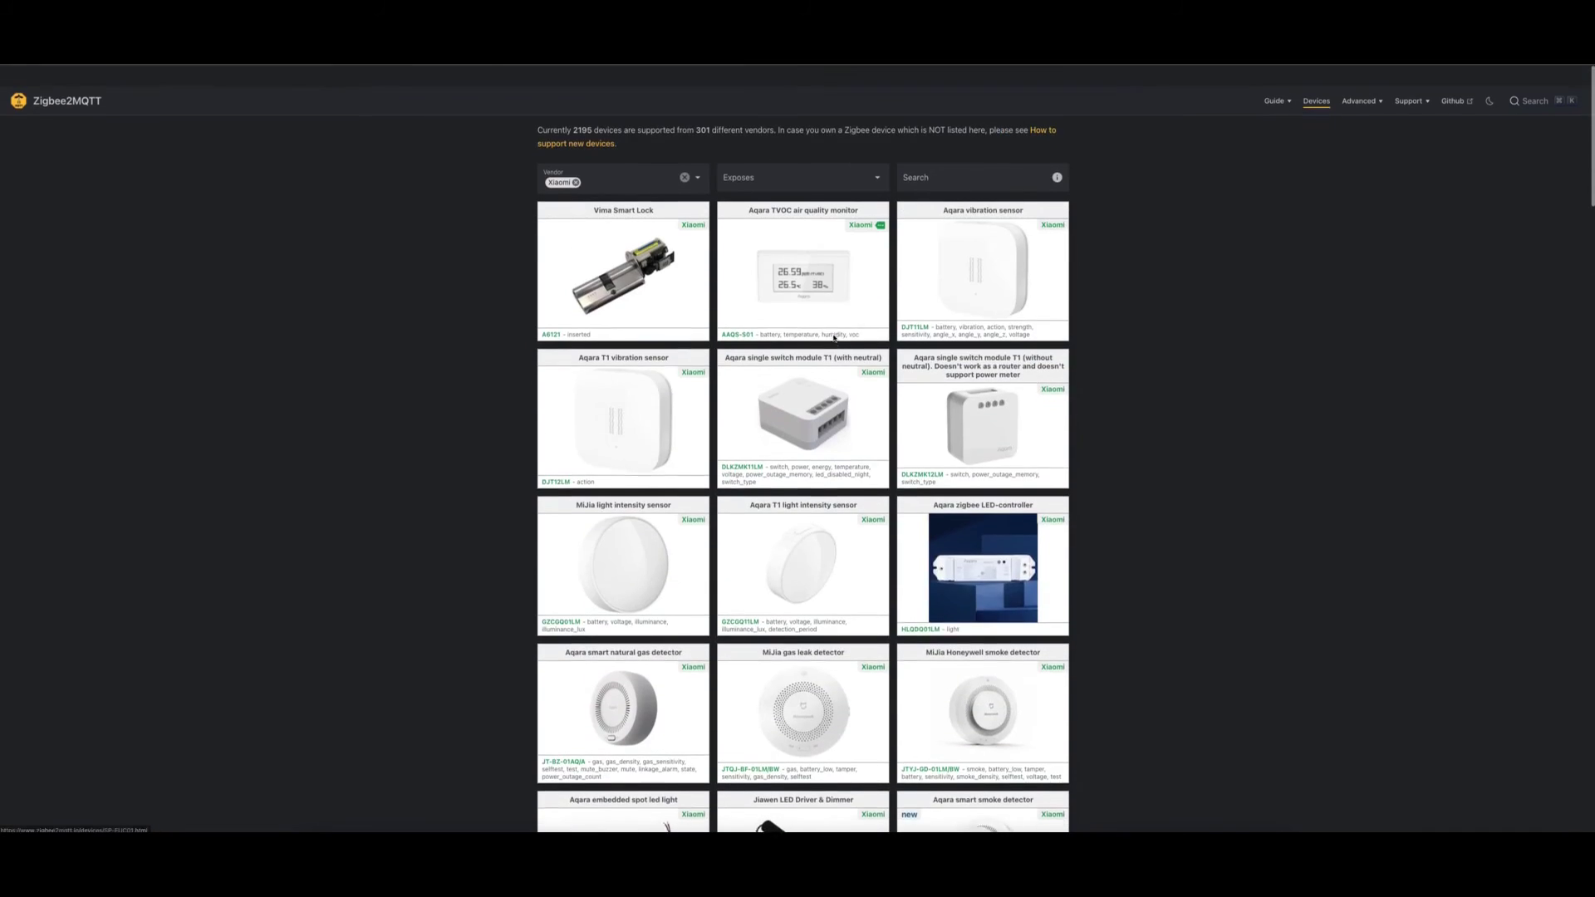
Step: Replace the Xiaomi vendor filter with SONOFF to view its compatible devices
left_click(576, 161)
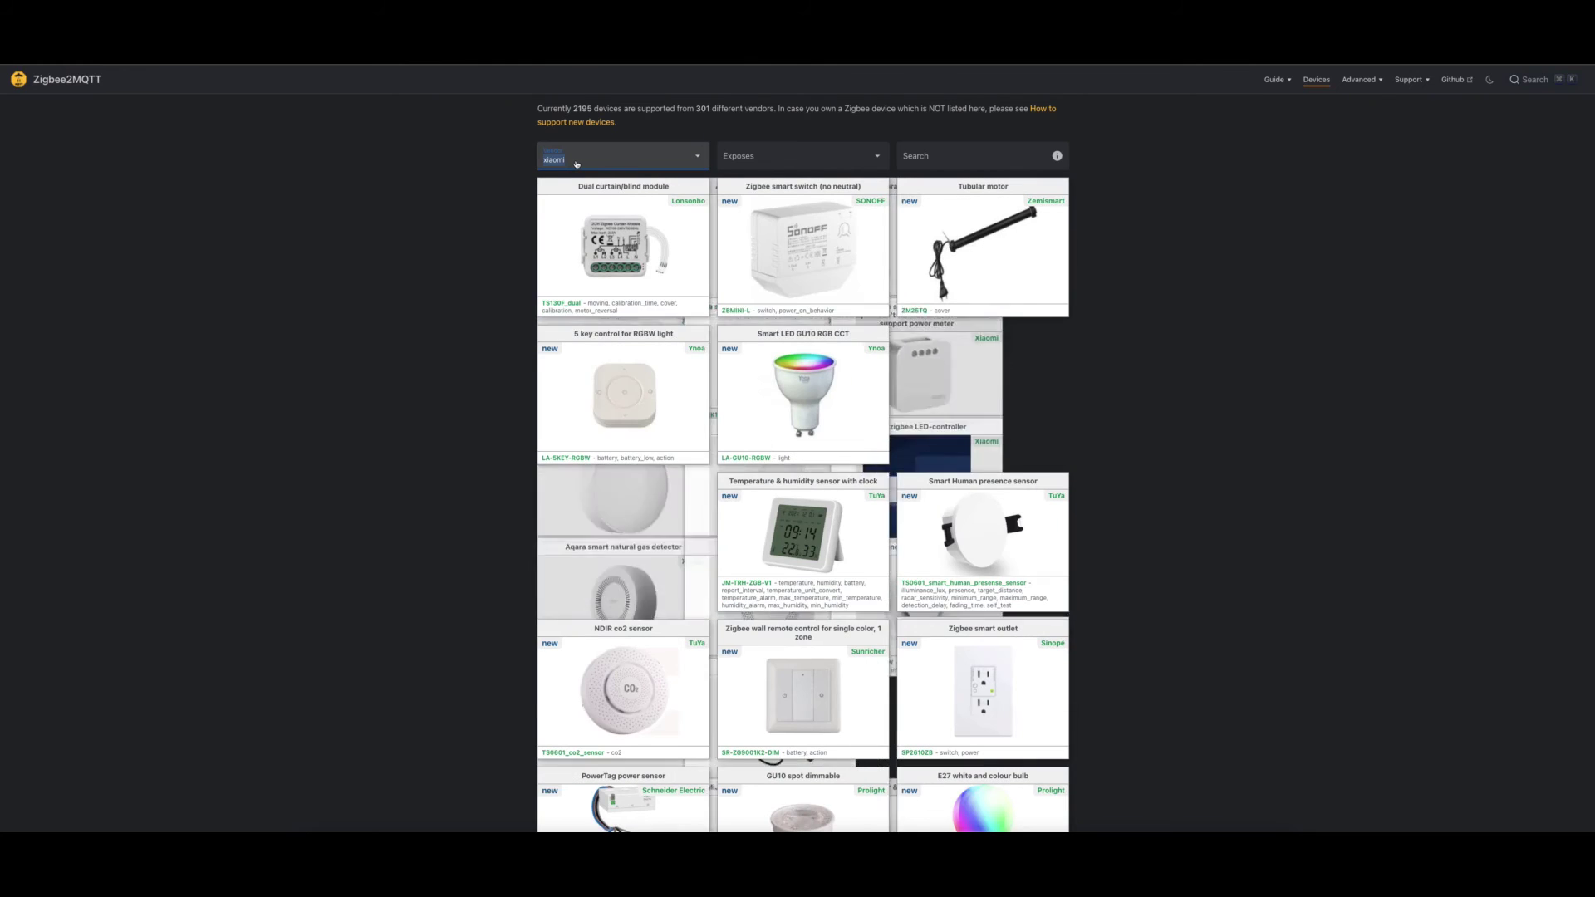
key("BackSpace")
key("BackSpace")
key("BackSpace")
key("BackSpace")
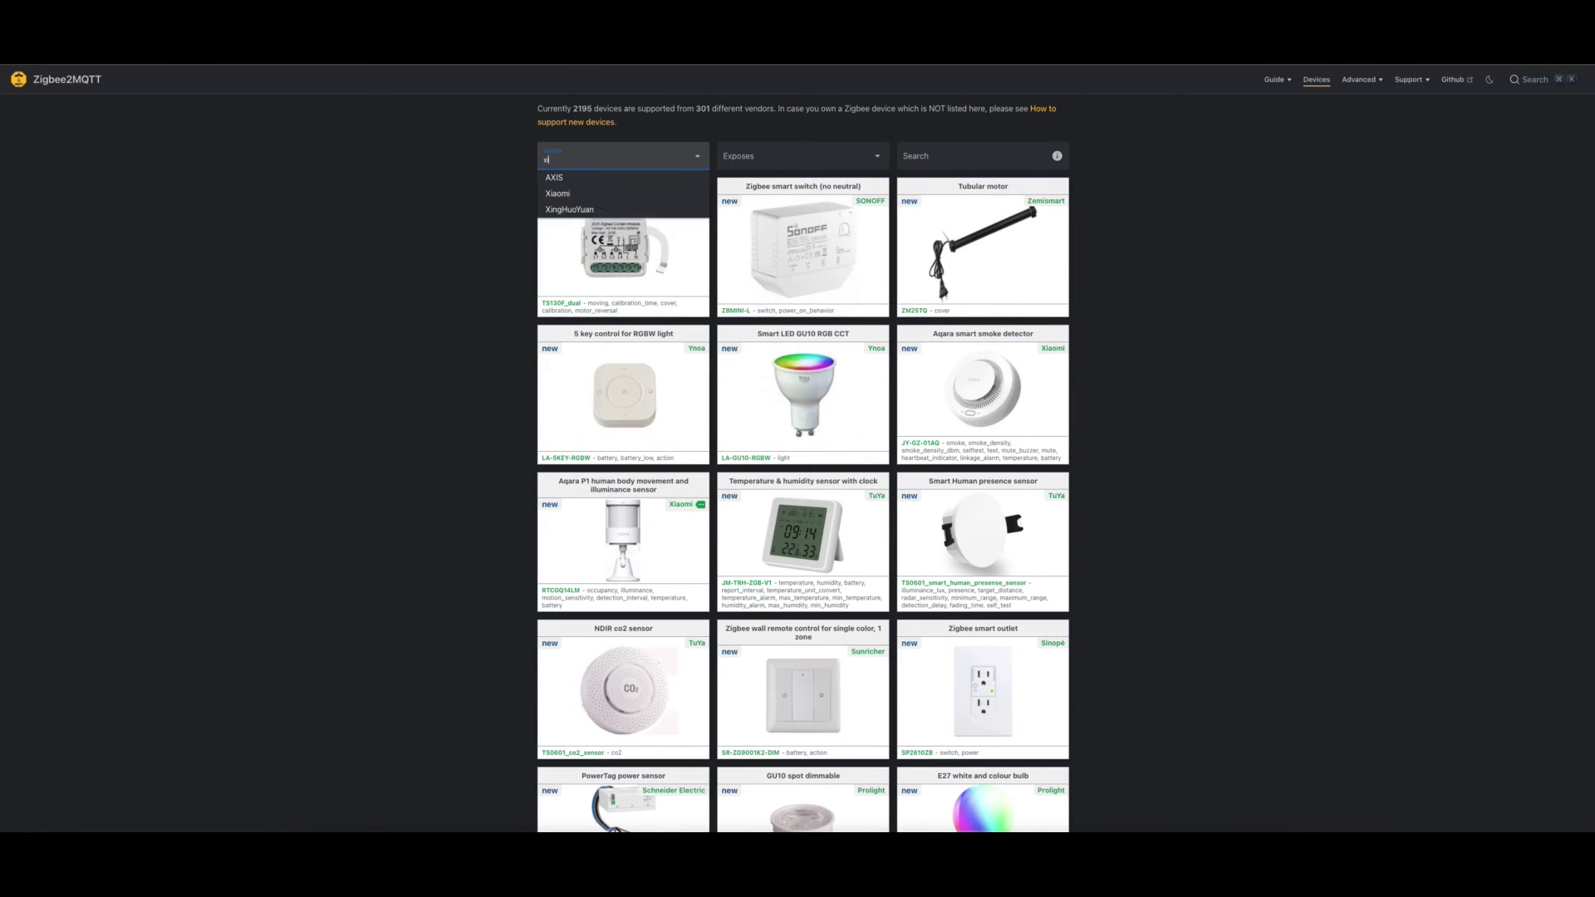
key("BackSpace")
type("sonoff")
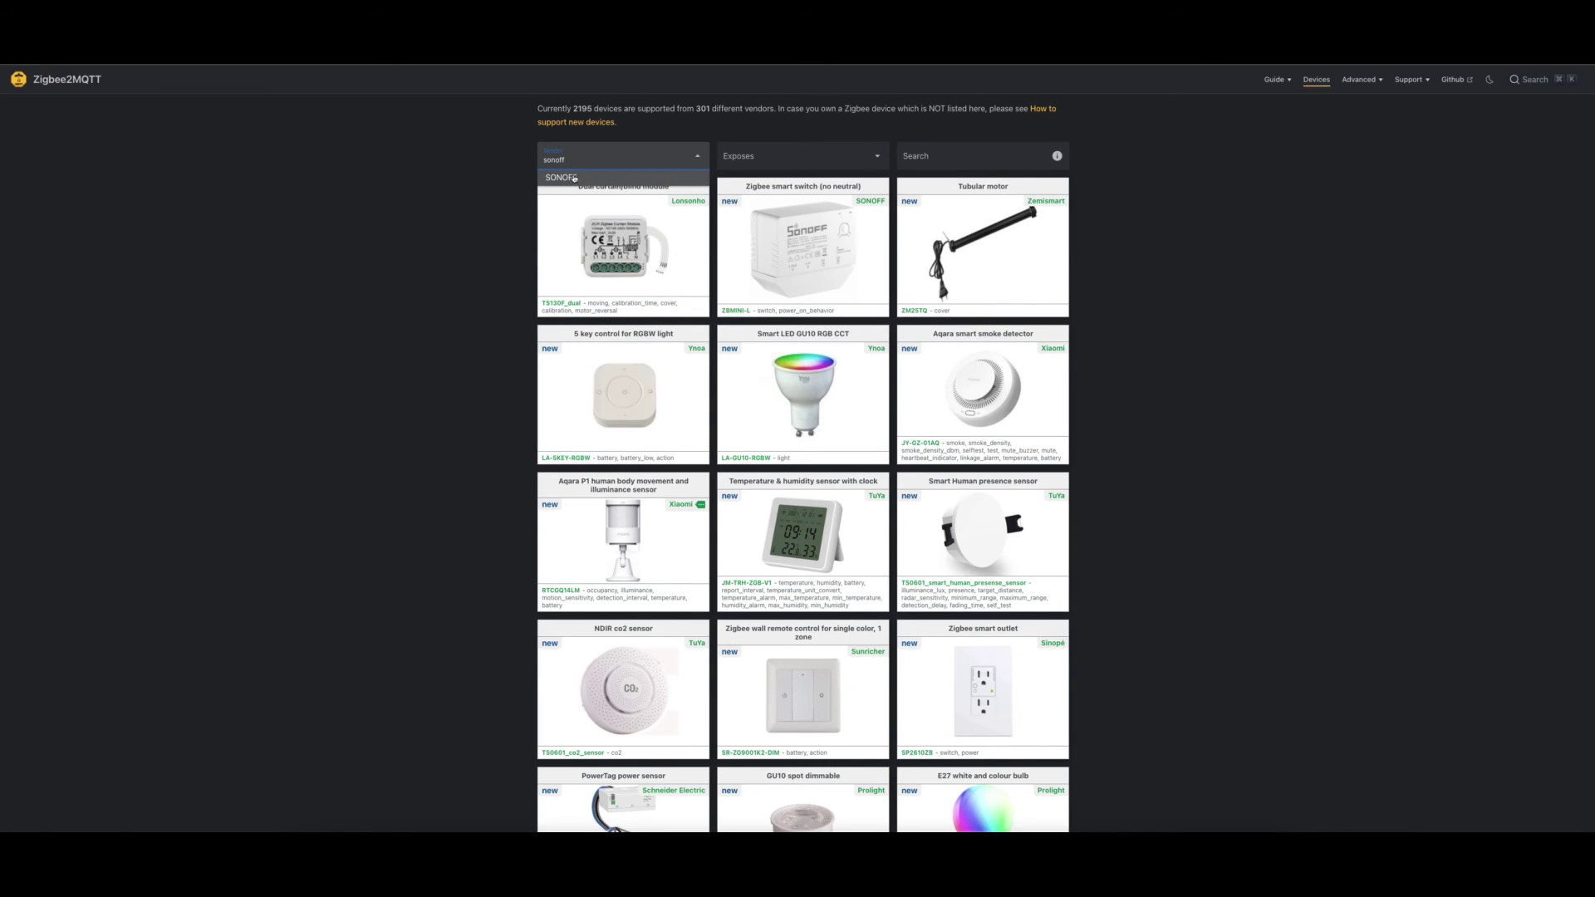
left_click(563, 178)
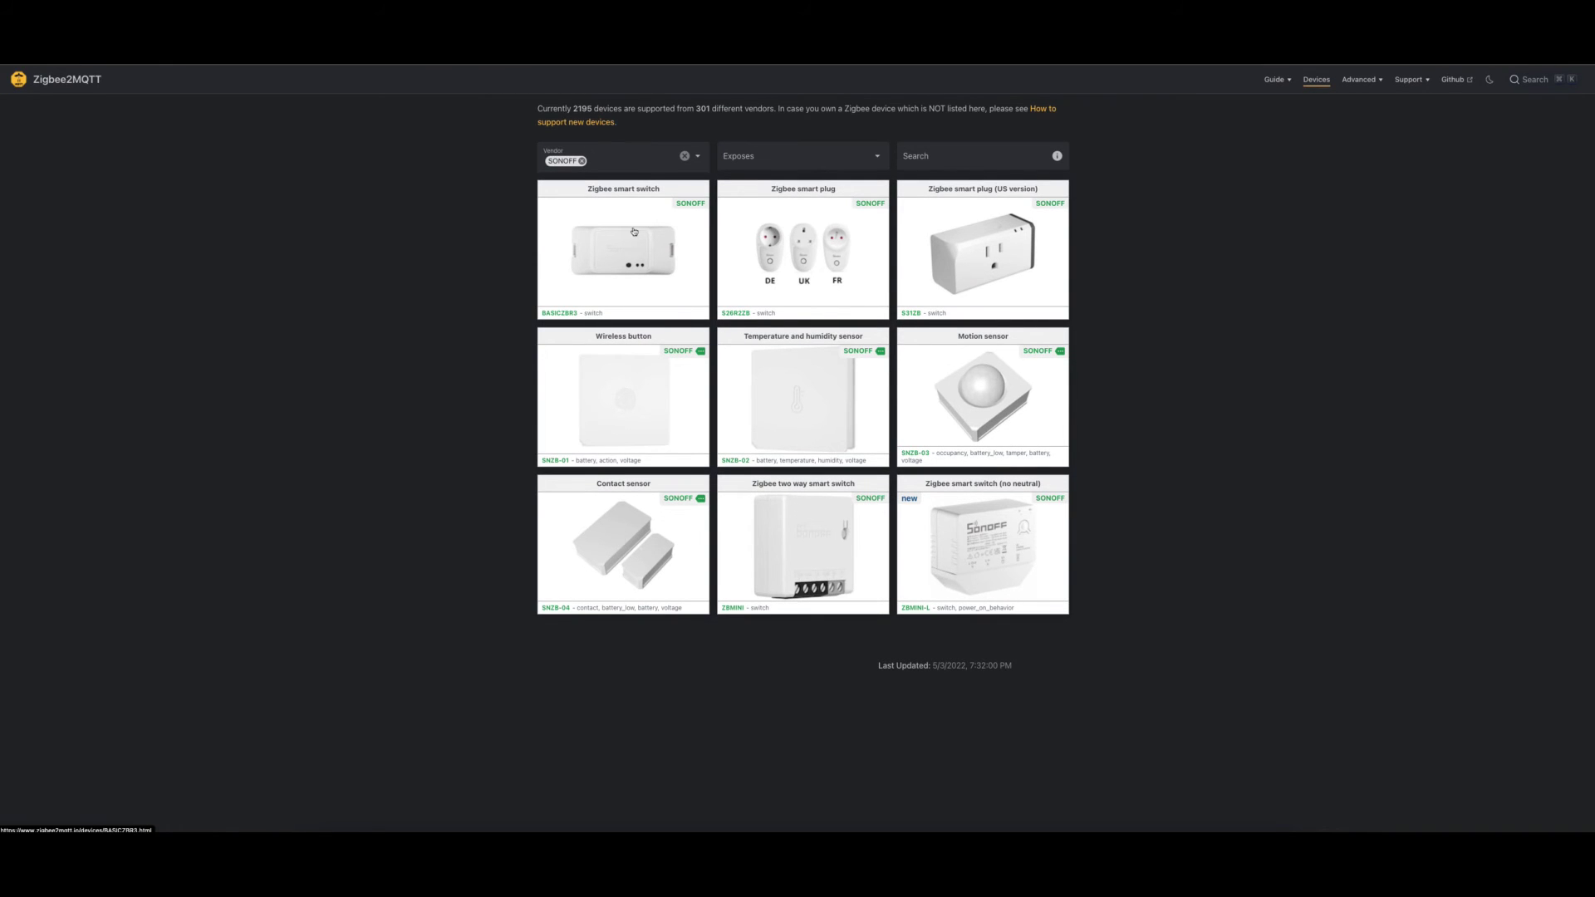
Step: Remove the SONOFF vendor filter and choose eWeLink from the full vendor list to view its compatible devices
left_click(583, 162)
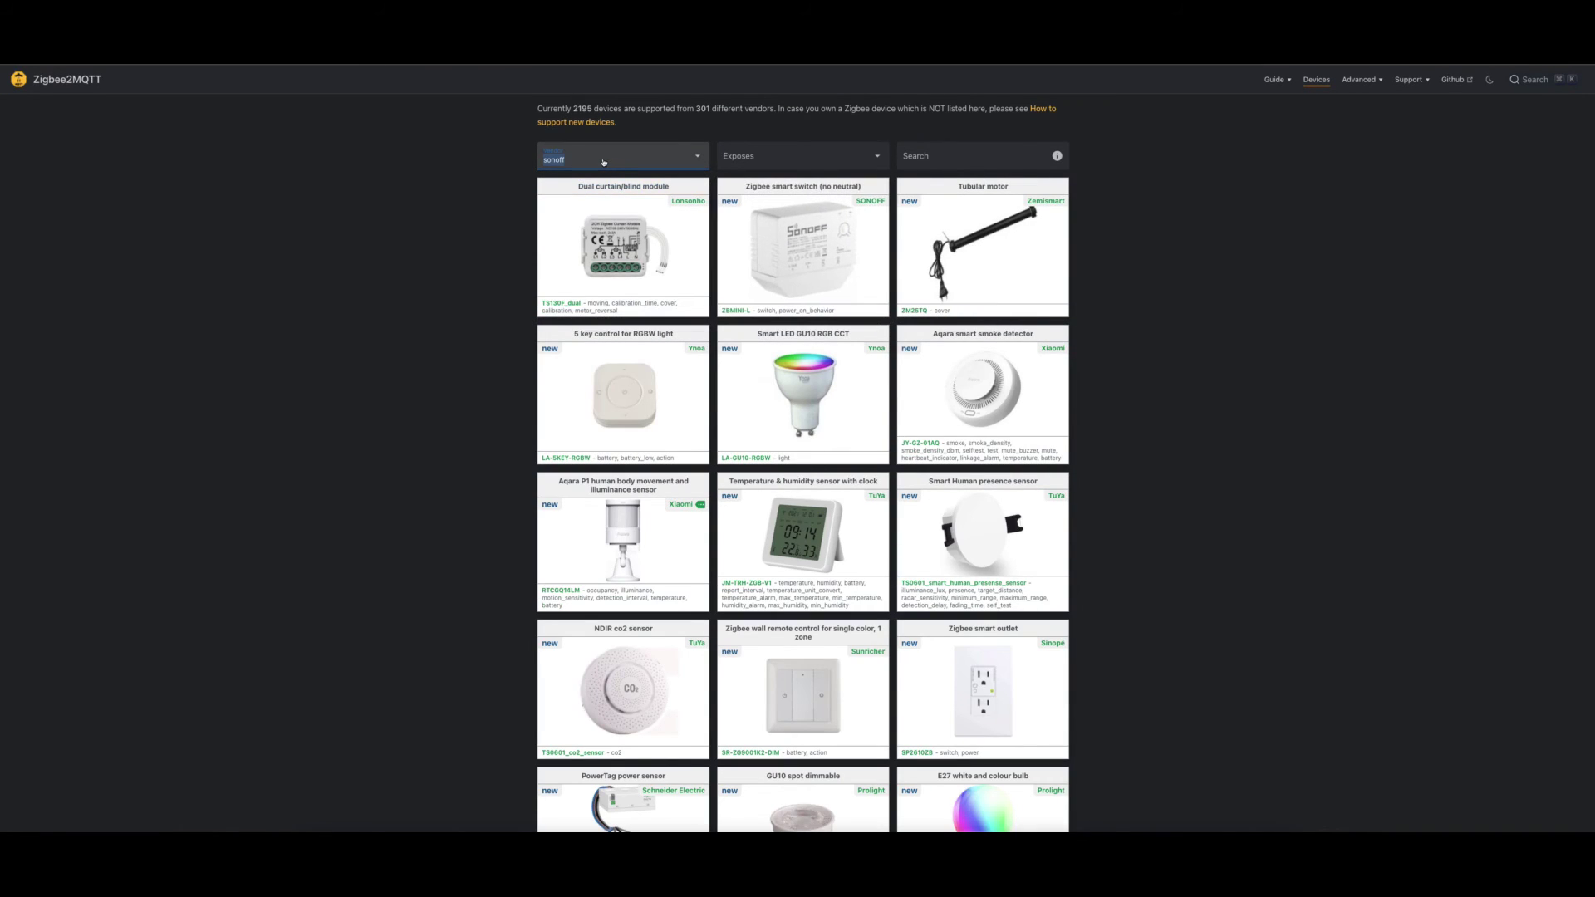
type("sonoff")
key("BackSpace")
key("BackSpace")
key("BackSpace")
key("BackSpace")
key("BackSpace")
key("BackSpace")
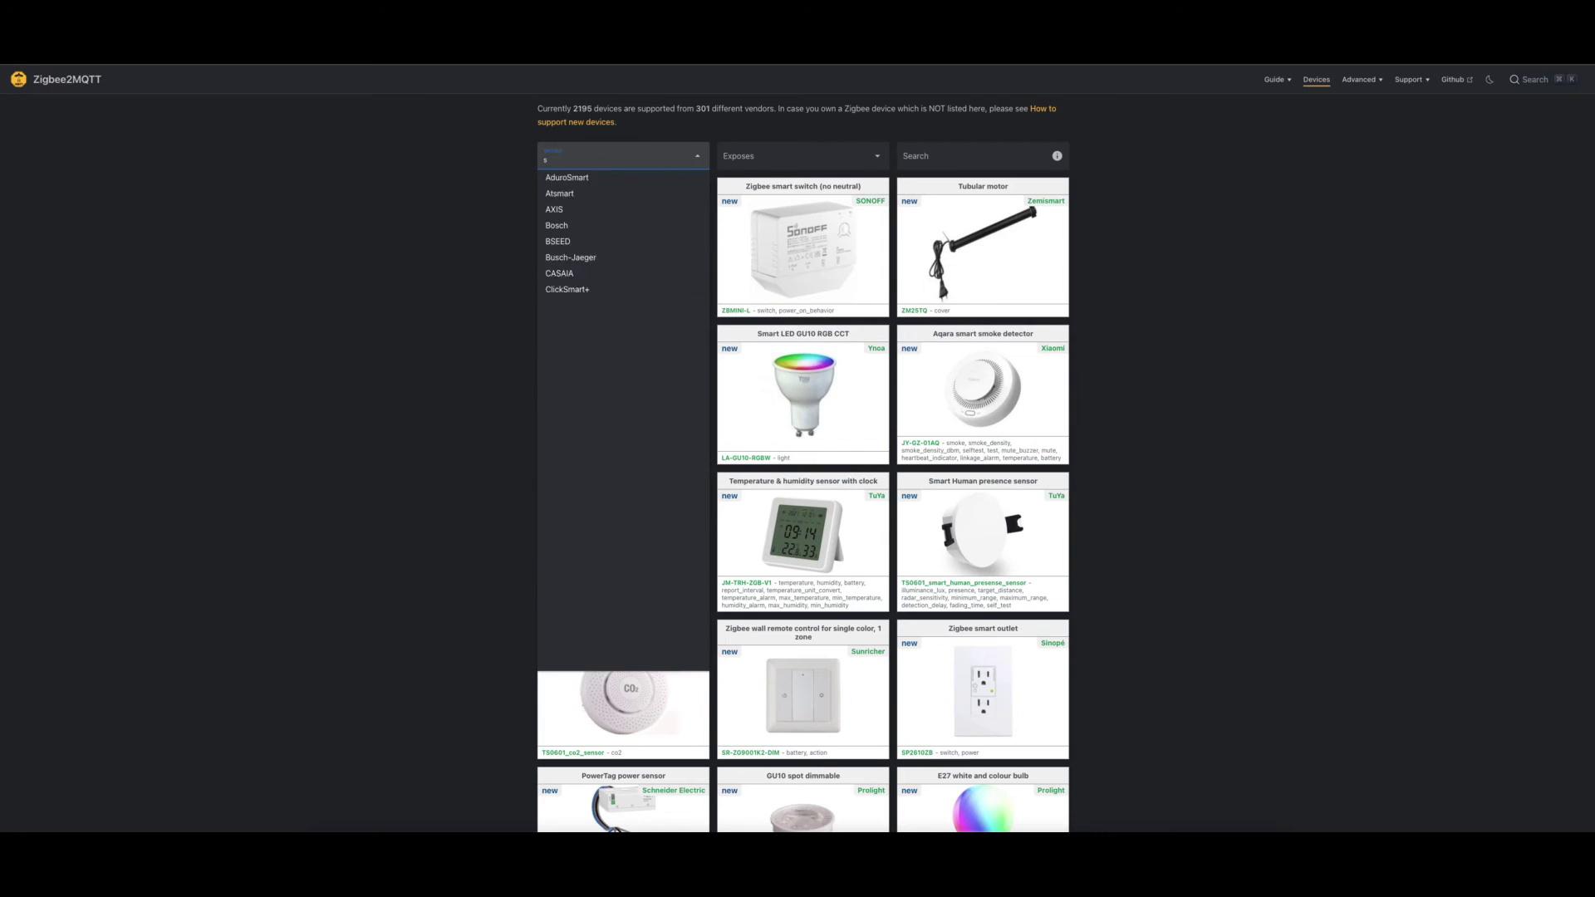
scroll(595, 307, "down", 5)
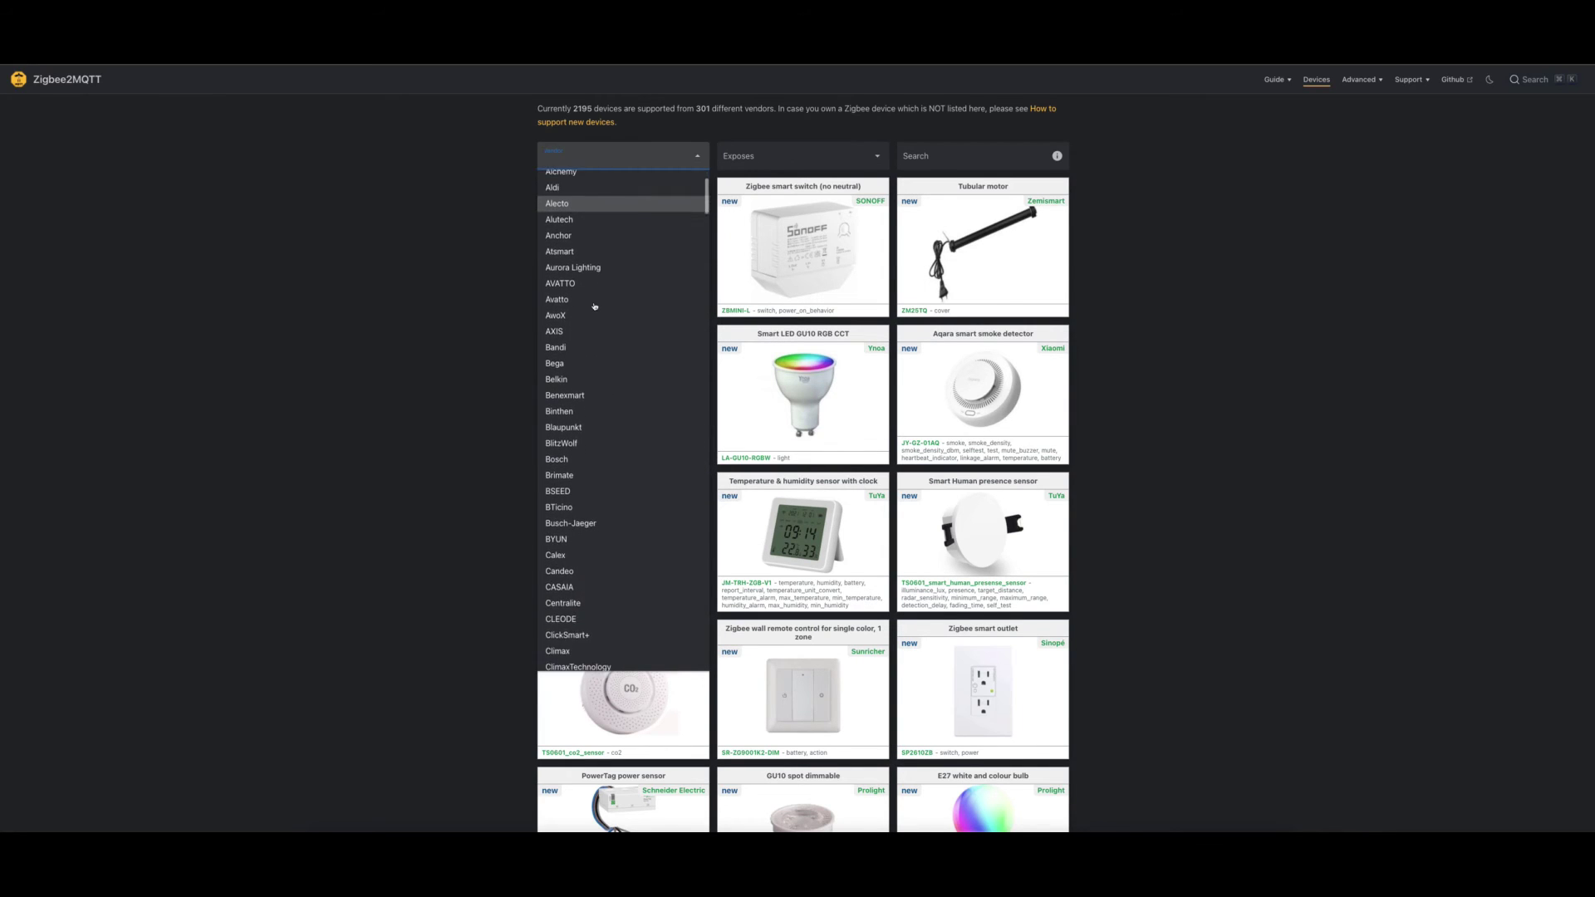
scroll(595, 306, "down", 5)
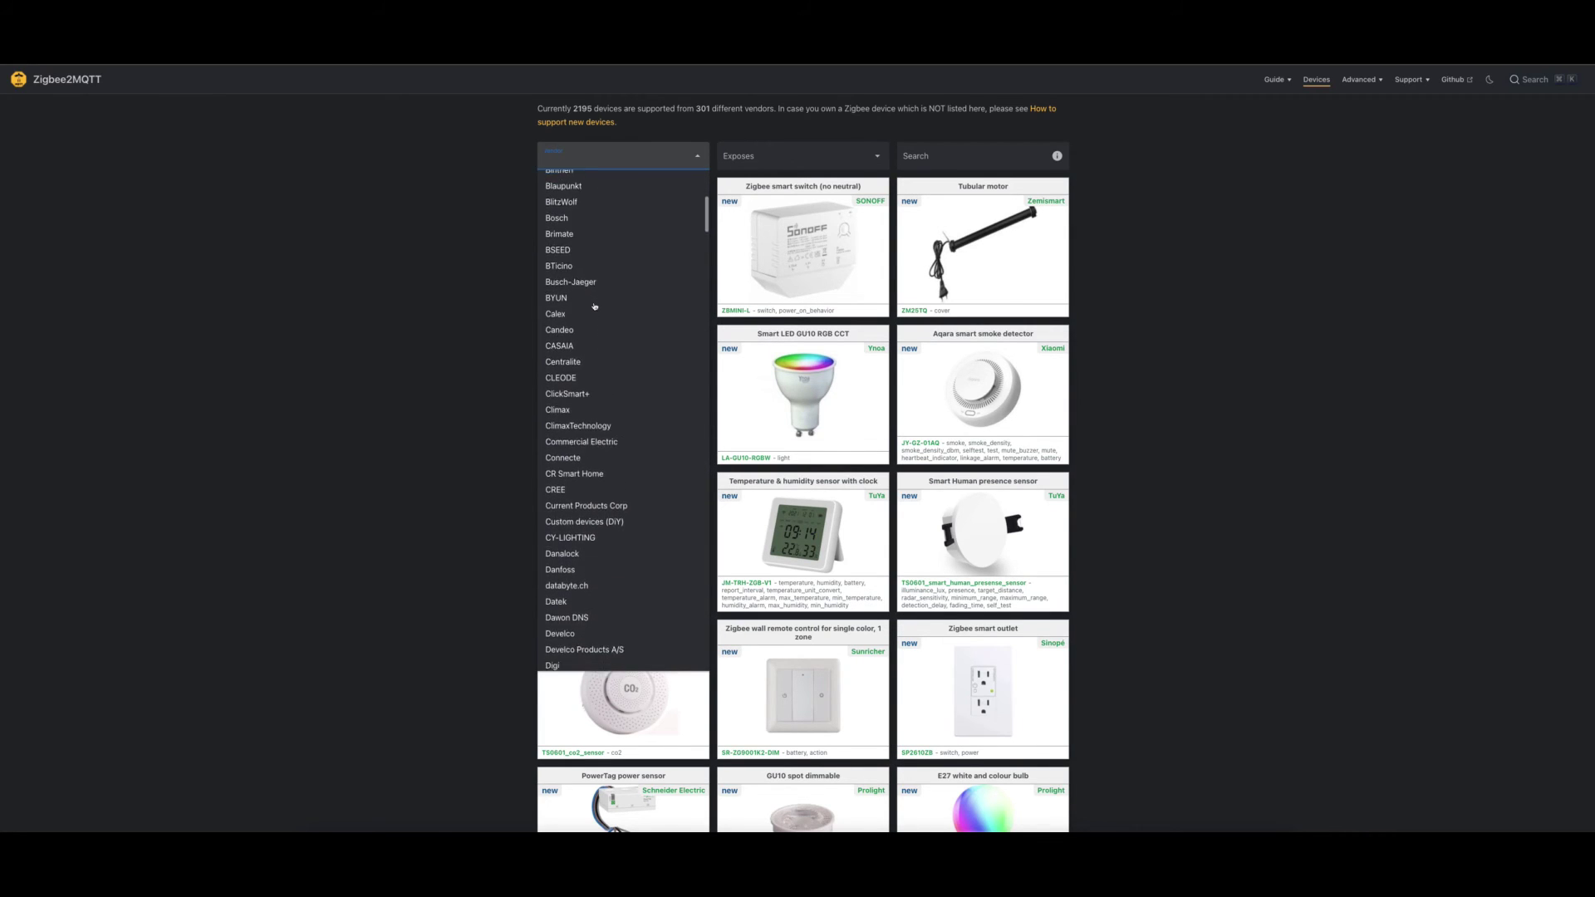
scroll(595, 306, "down", 5)
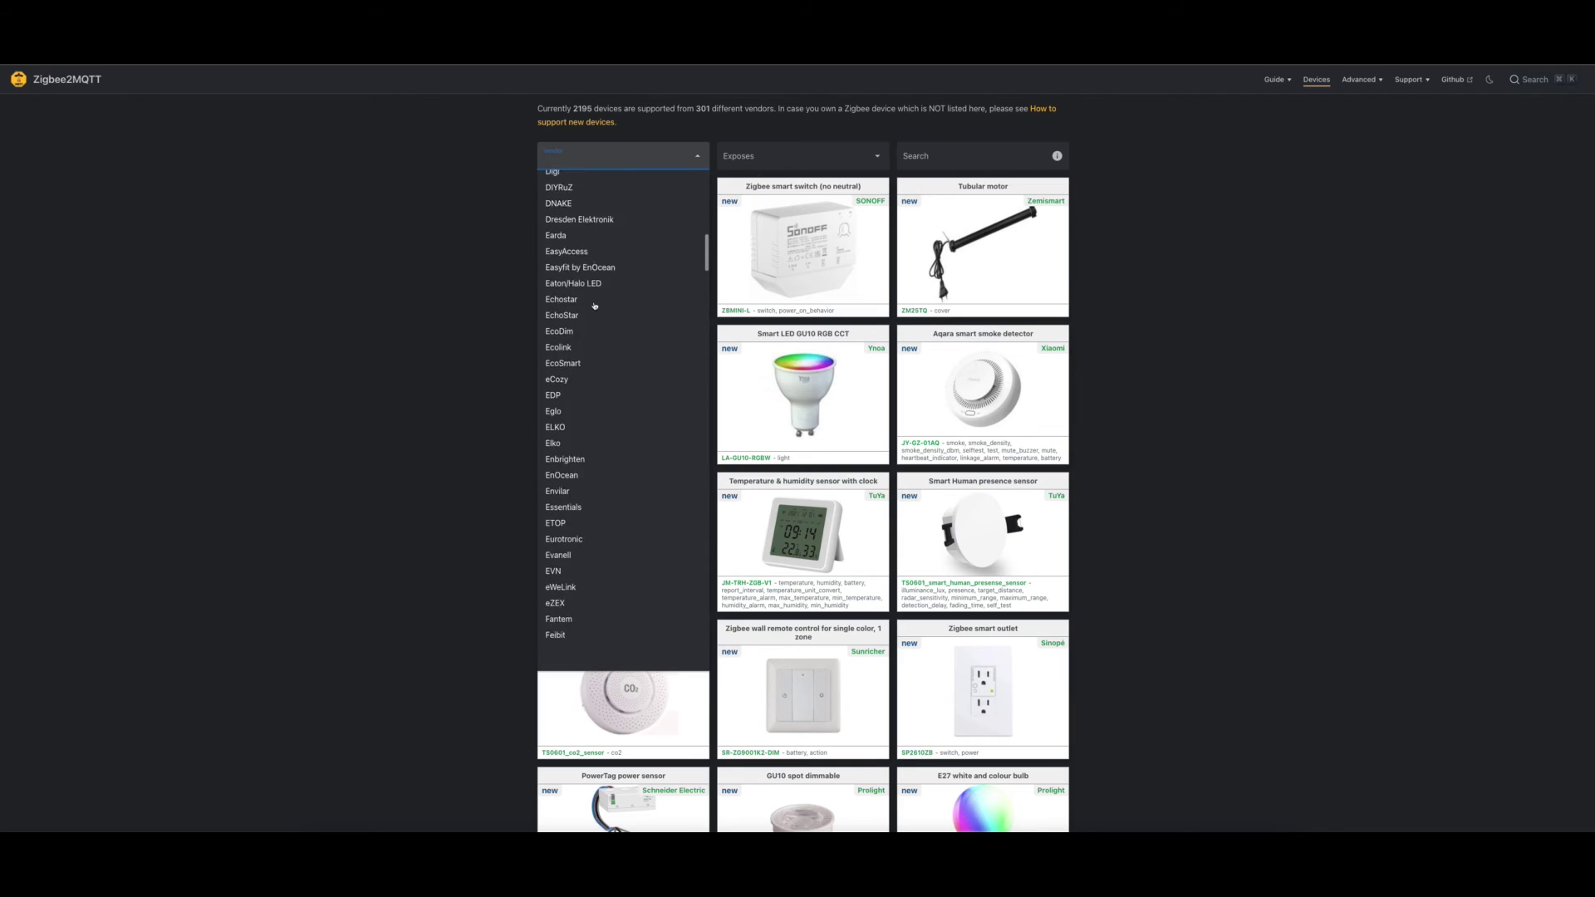
scroll(595, 306, "down", 3)
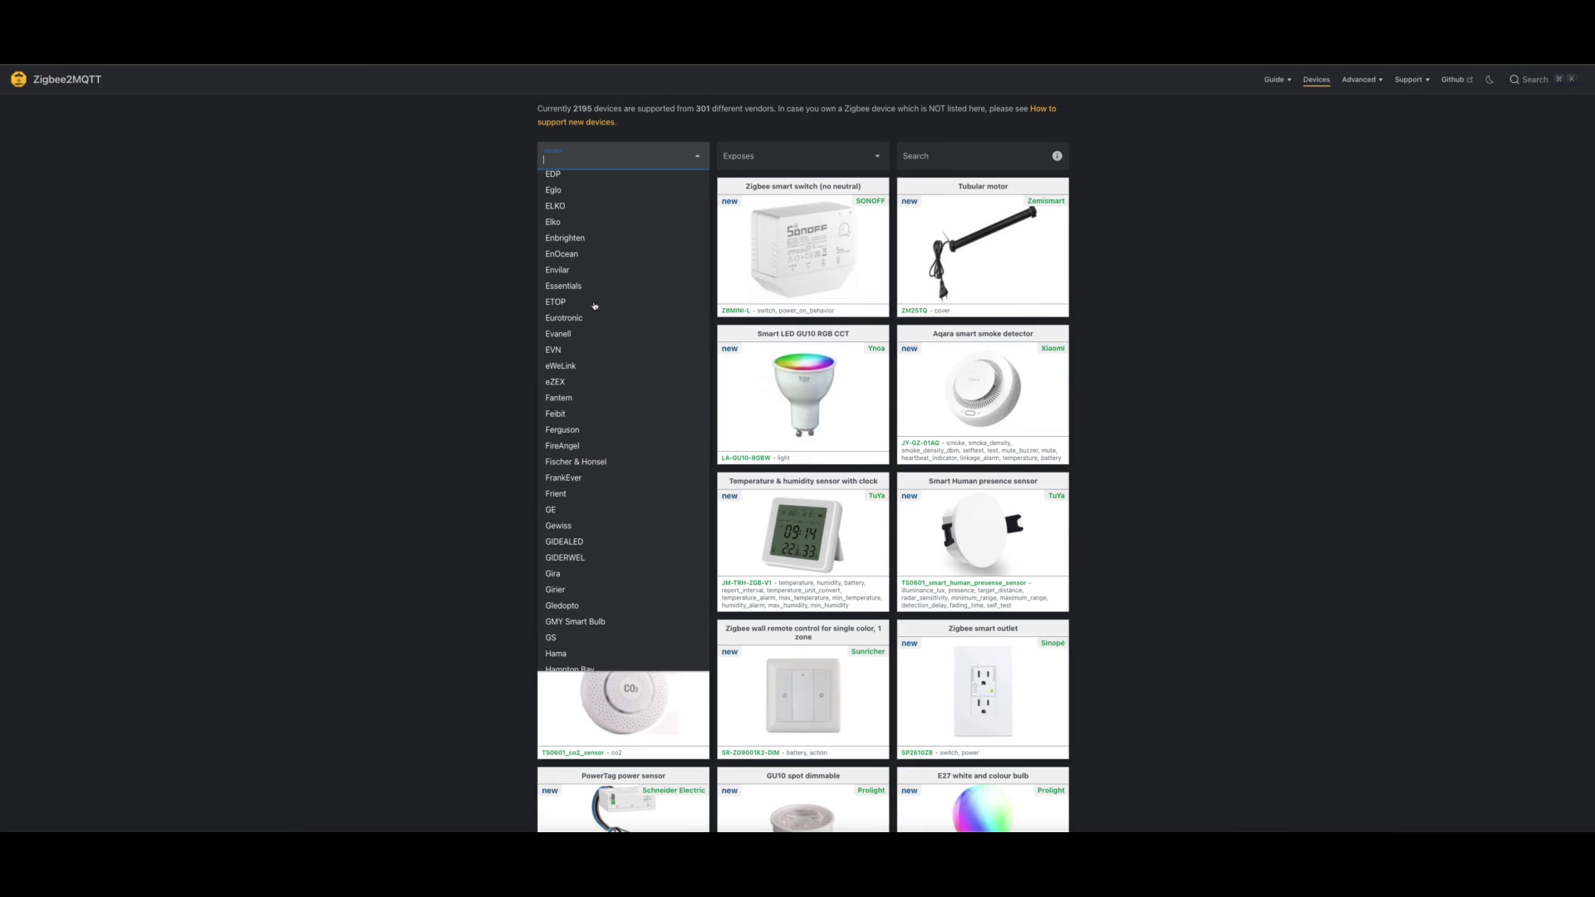
left_click(580, 366)
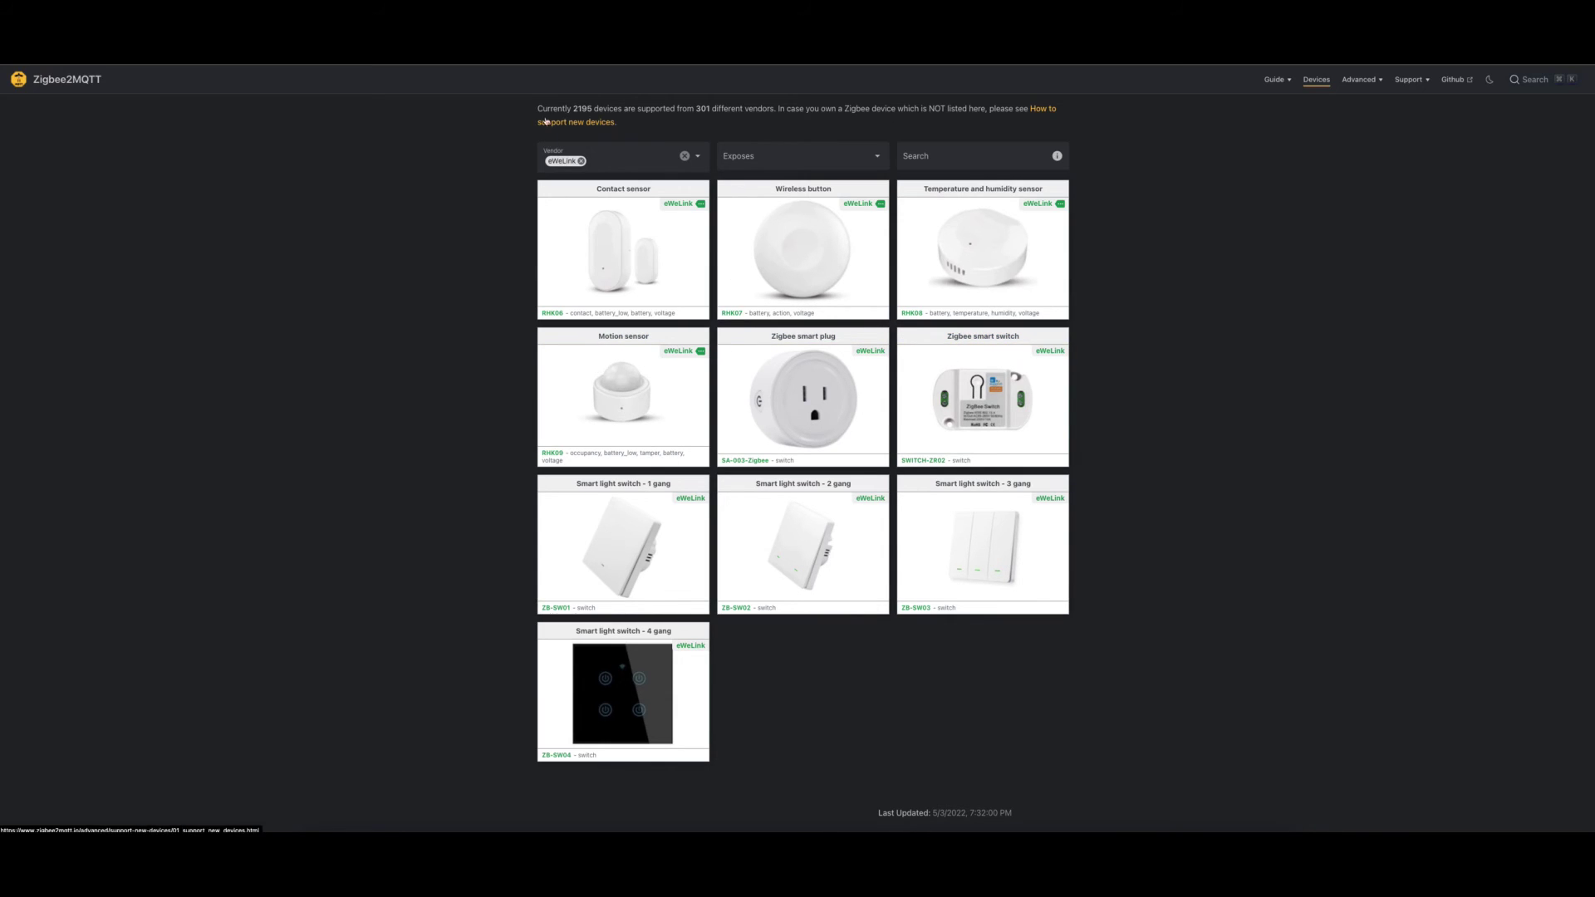
Step: Remove the eWeLink vendor filter and look through the full list of supported vendors
left_click(581, 162)
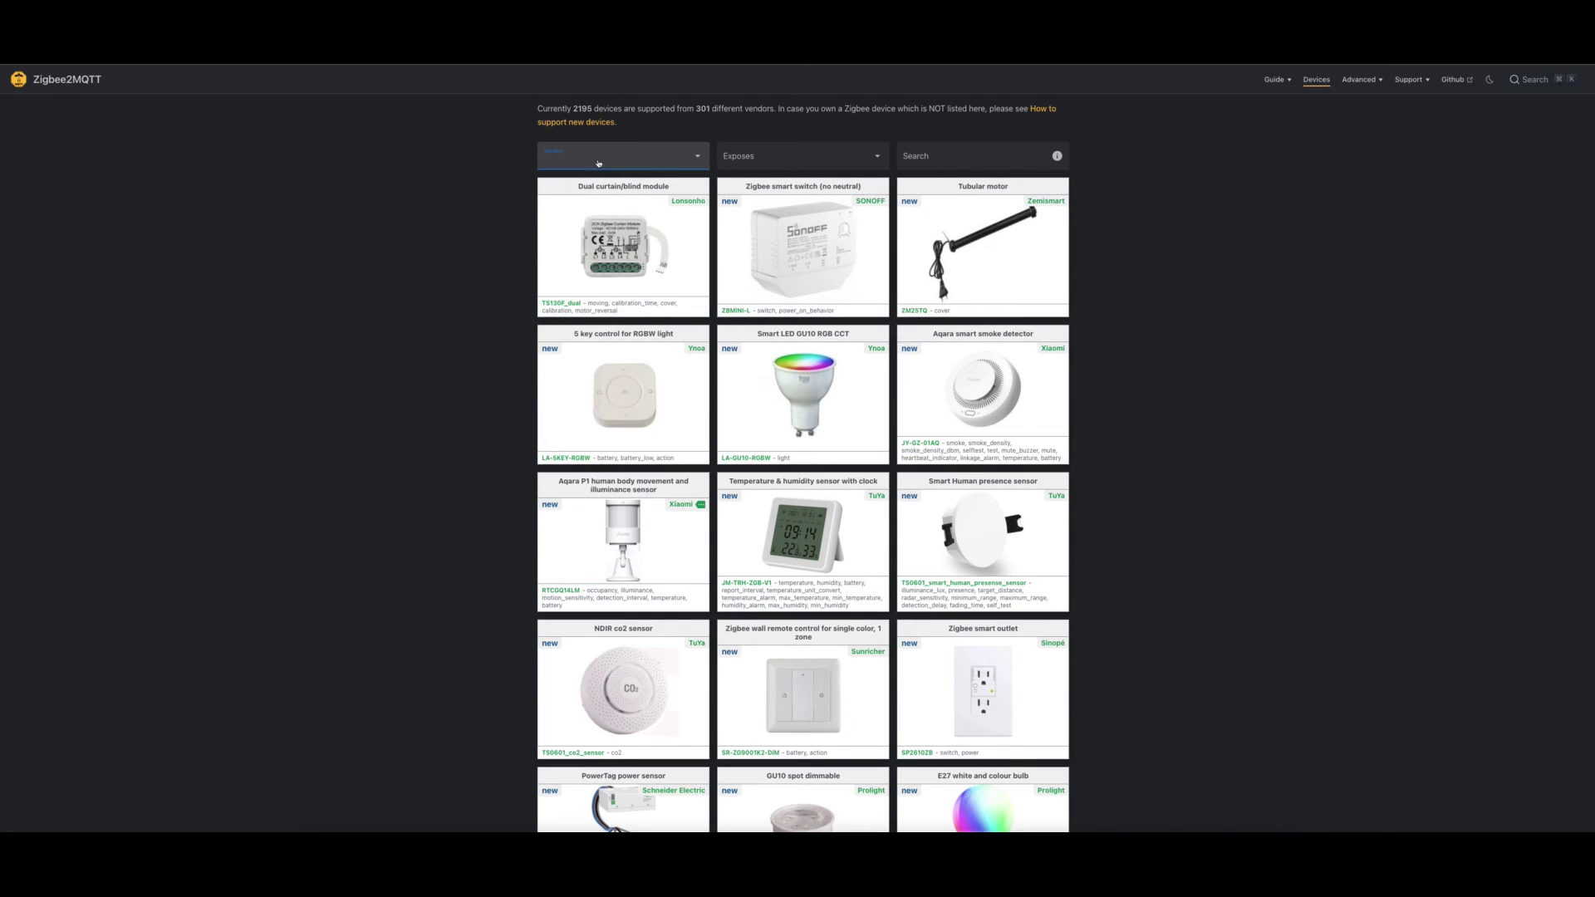
left_click(683, 159)
scroll(623, 420, "down", 8)
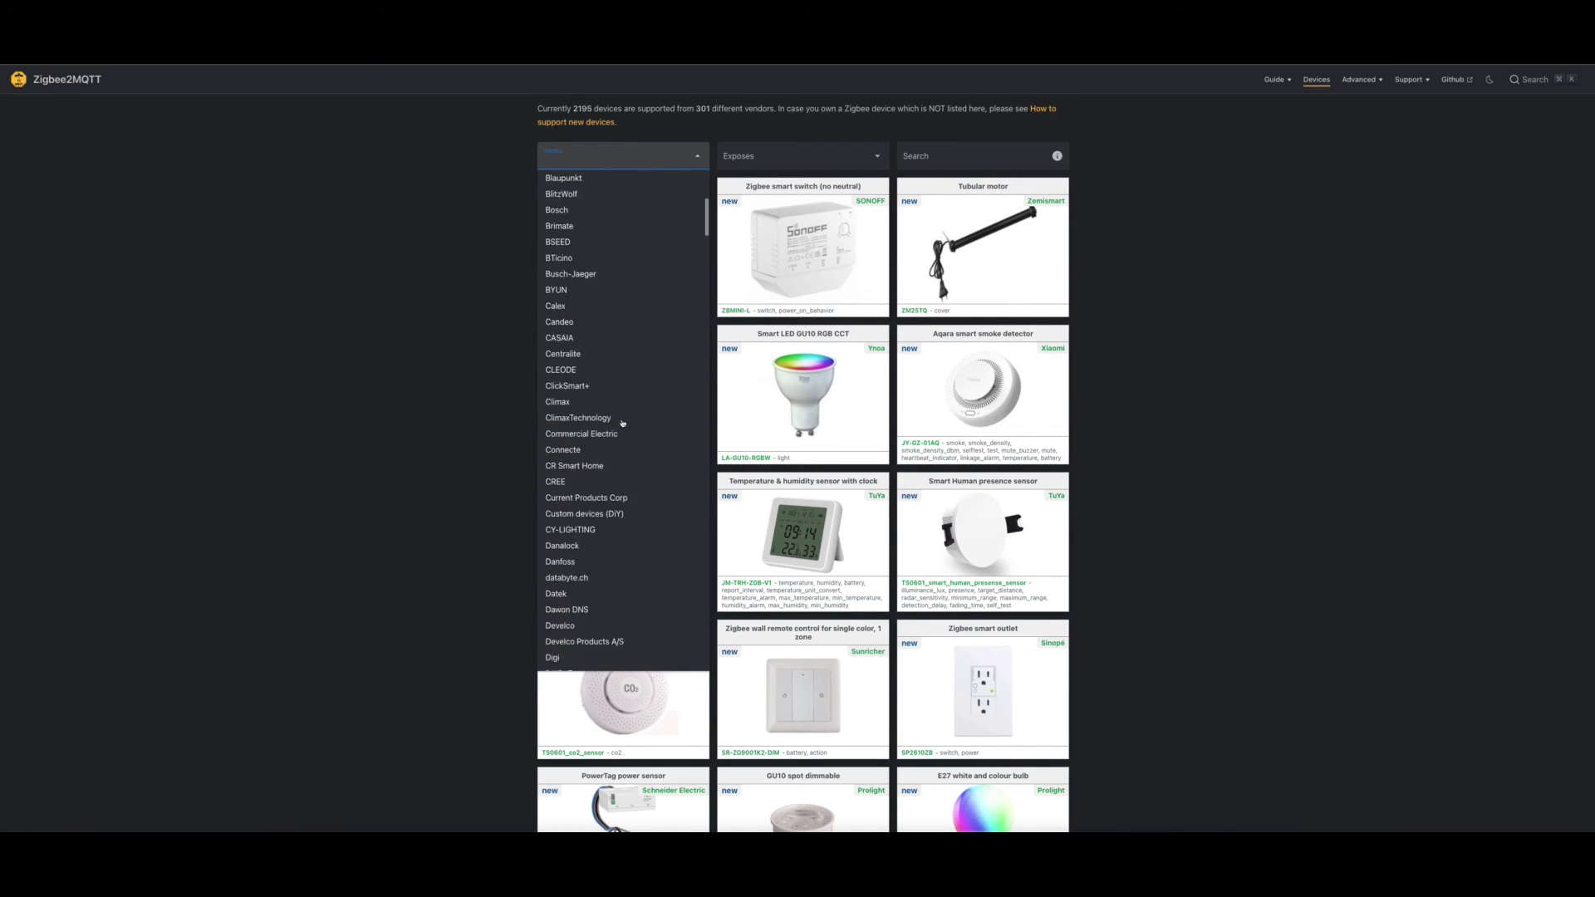
scroll(622, 423, "down", 1)
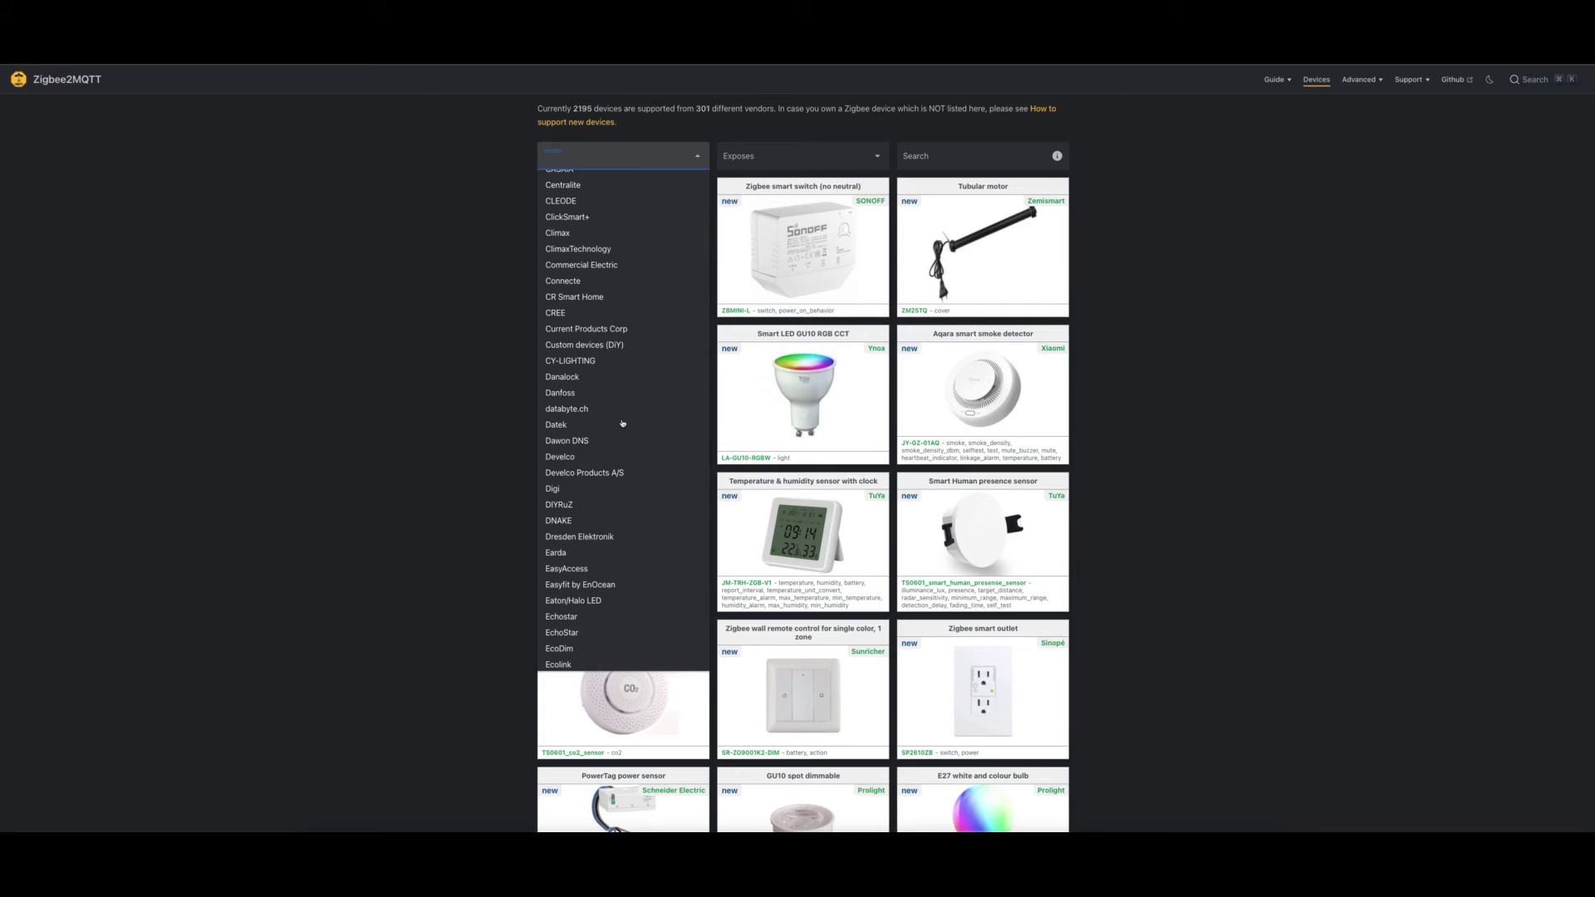
scroll(623, 423, "down", 10)
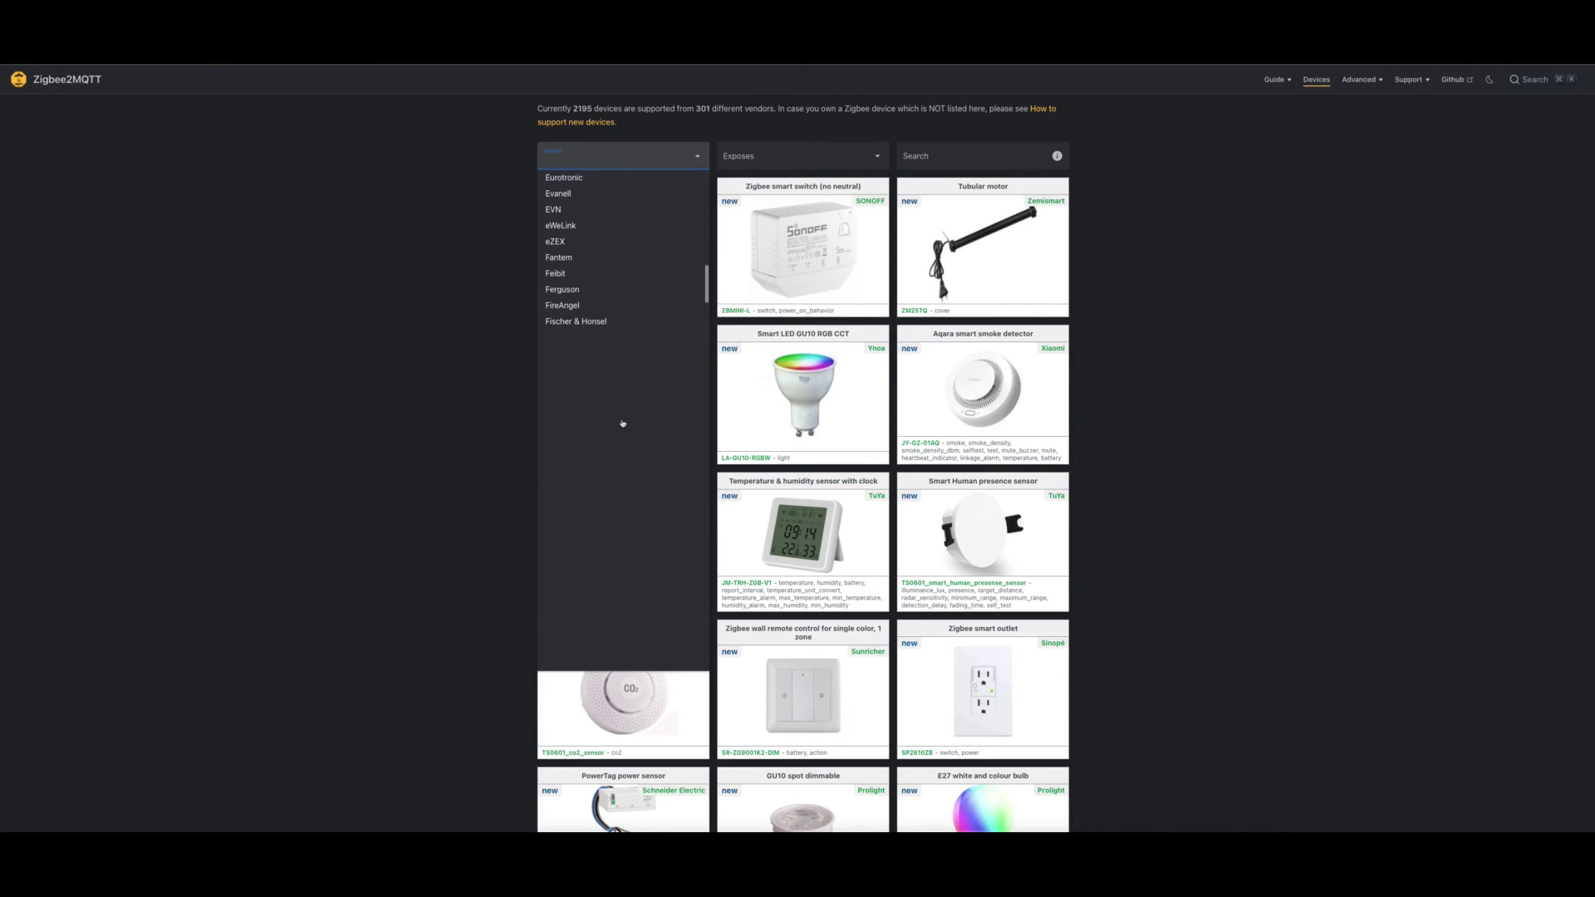
scroll(622, 423, "down", 15)
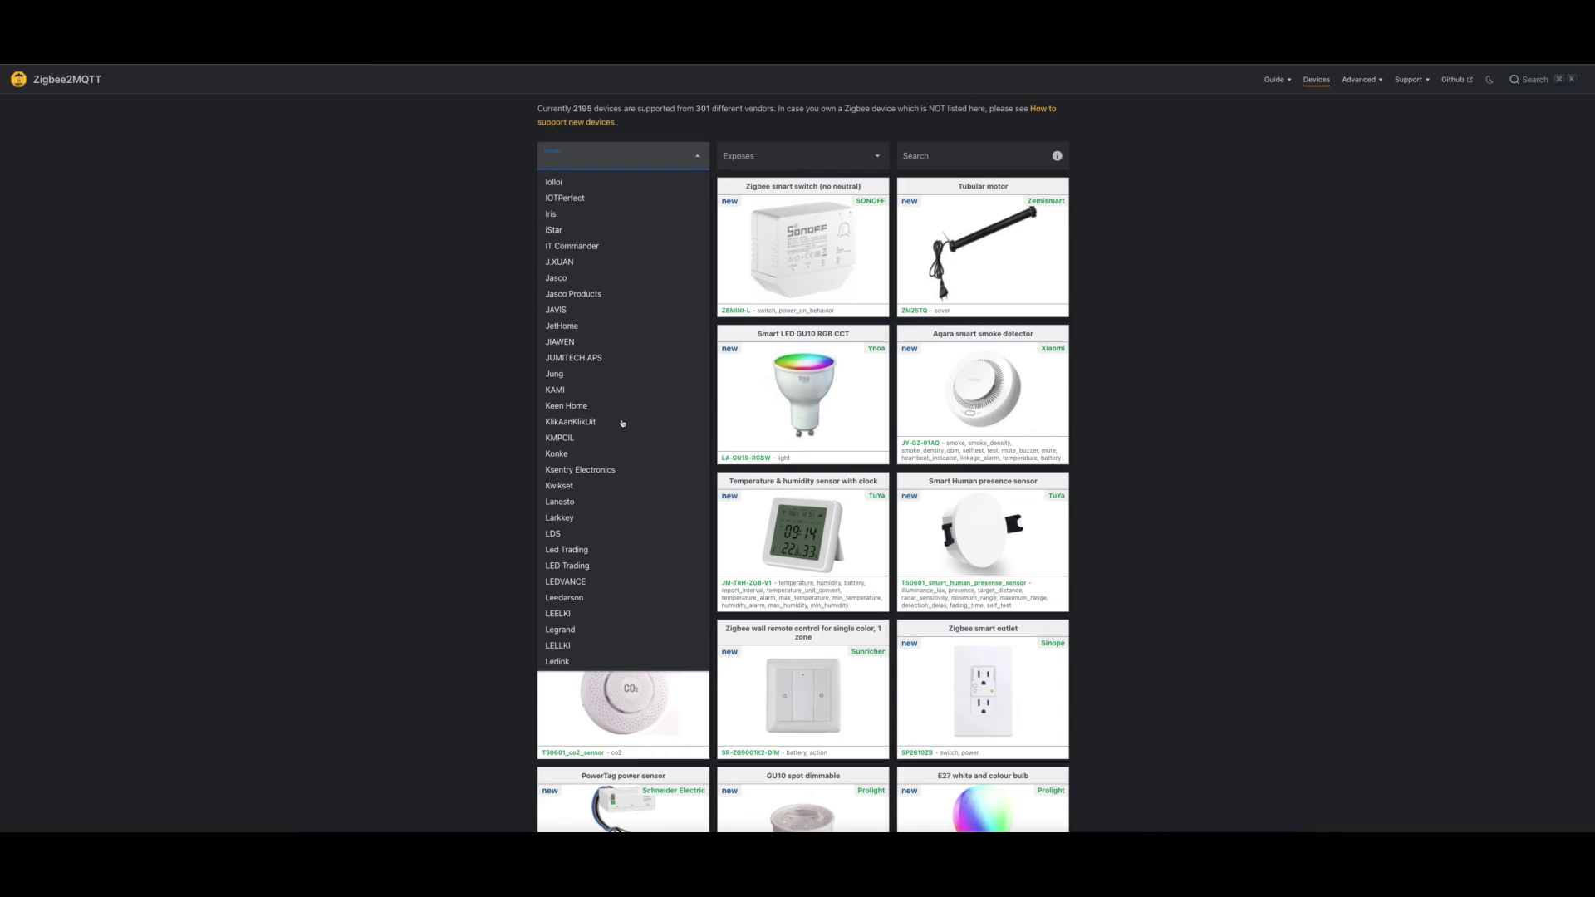
scroll(622, 423, "up", 15)
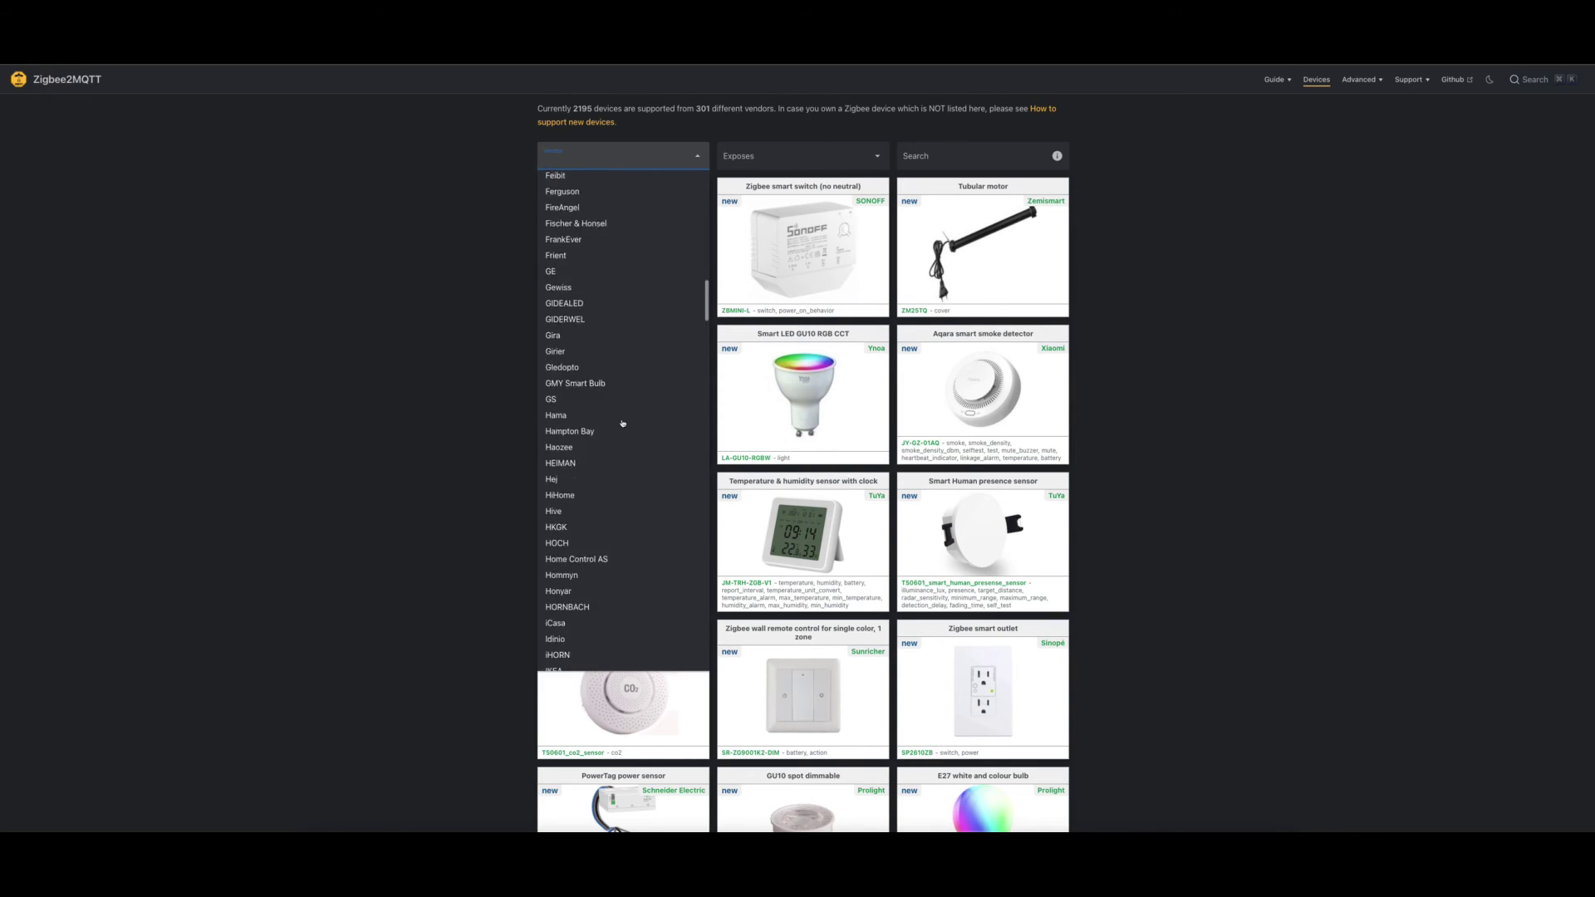
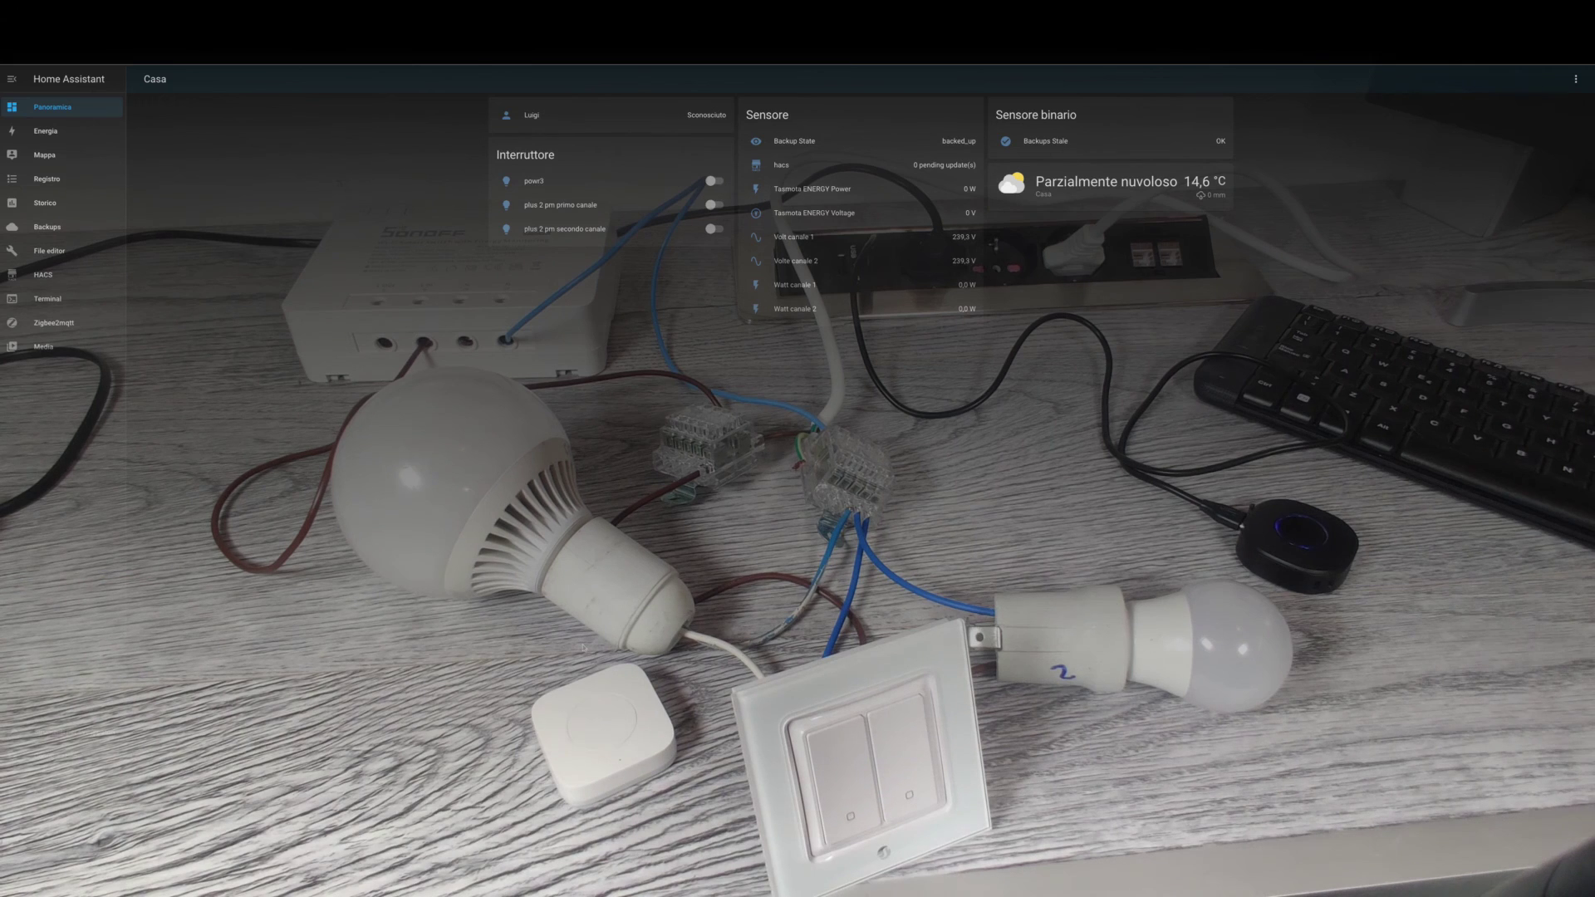
Step: Test powr3, plus 2 pm primo canale and plus 2 pm secondo canale by switching each one on and back off
left_click(711, 181)
left_click(710, 181)
left_click(714, 204)
left_click(714, 204)
left_click(713, 229)
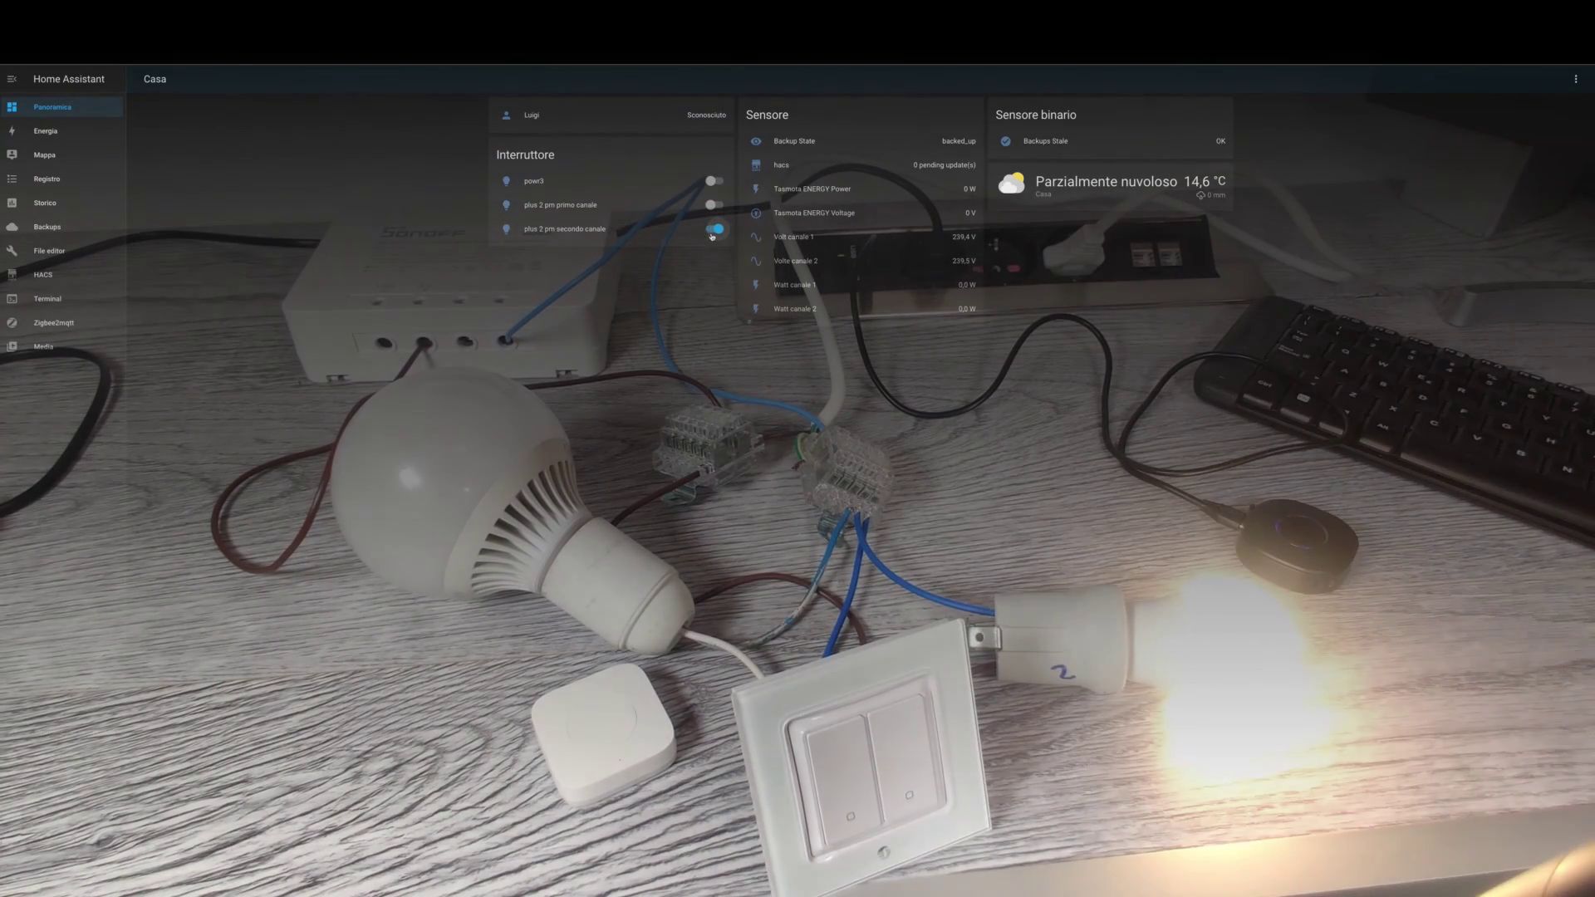
left_click(714, 230)
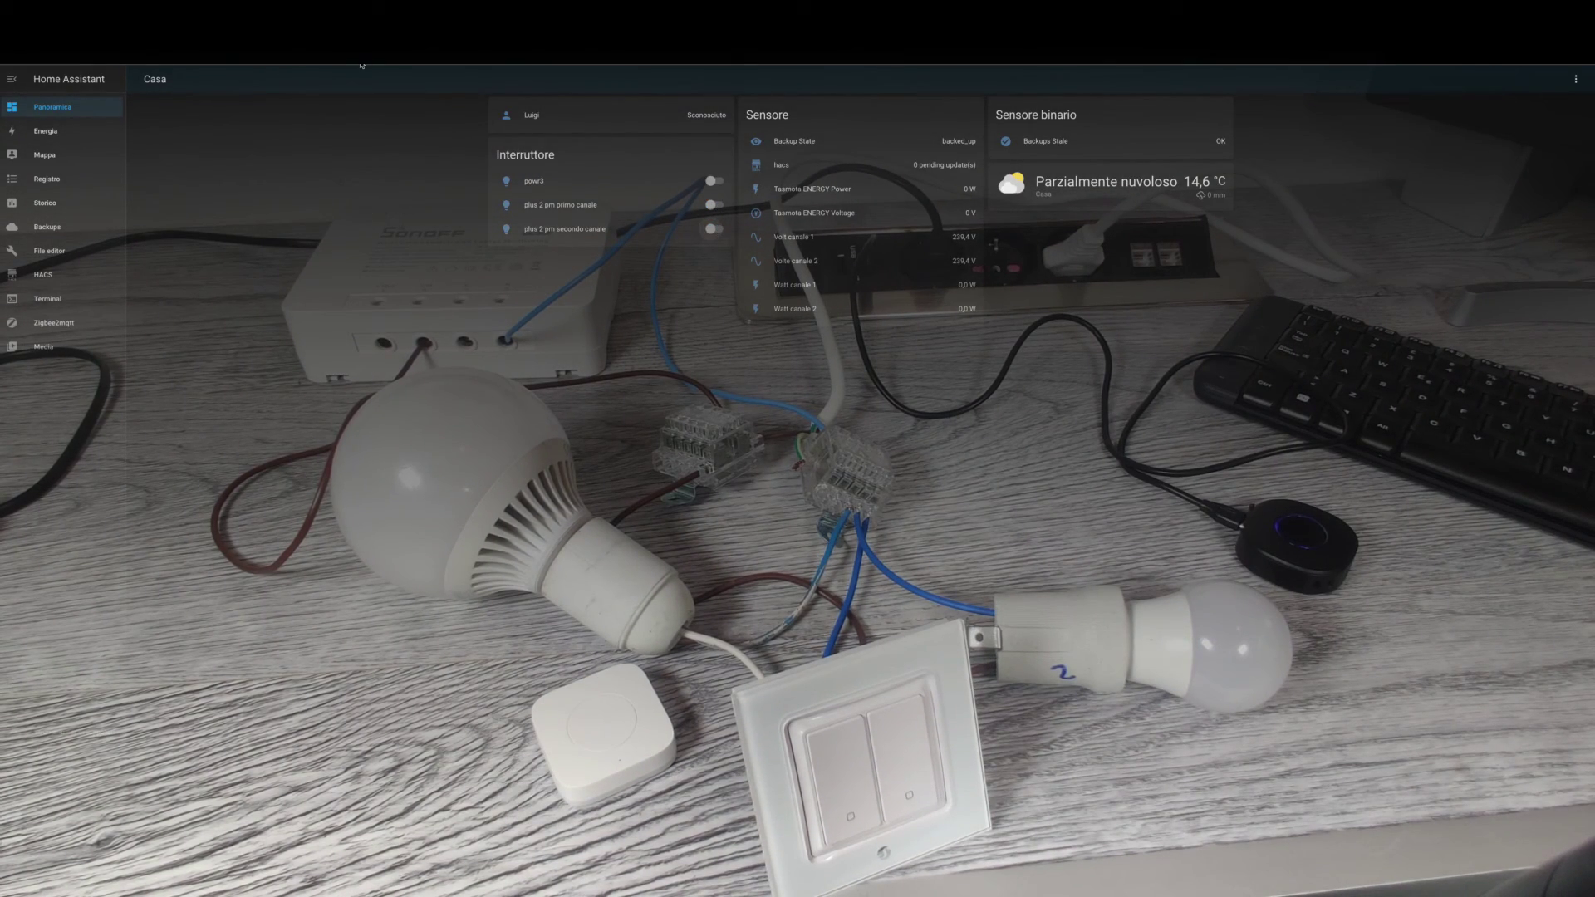
Step: Look at the existing automations in automations.yaml, and view the Zigbee2MQTT log for the Zigbee button
left_click(49, 250)
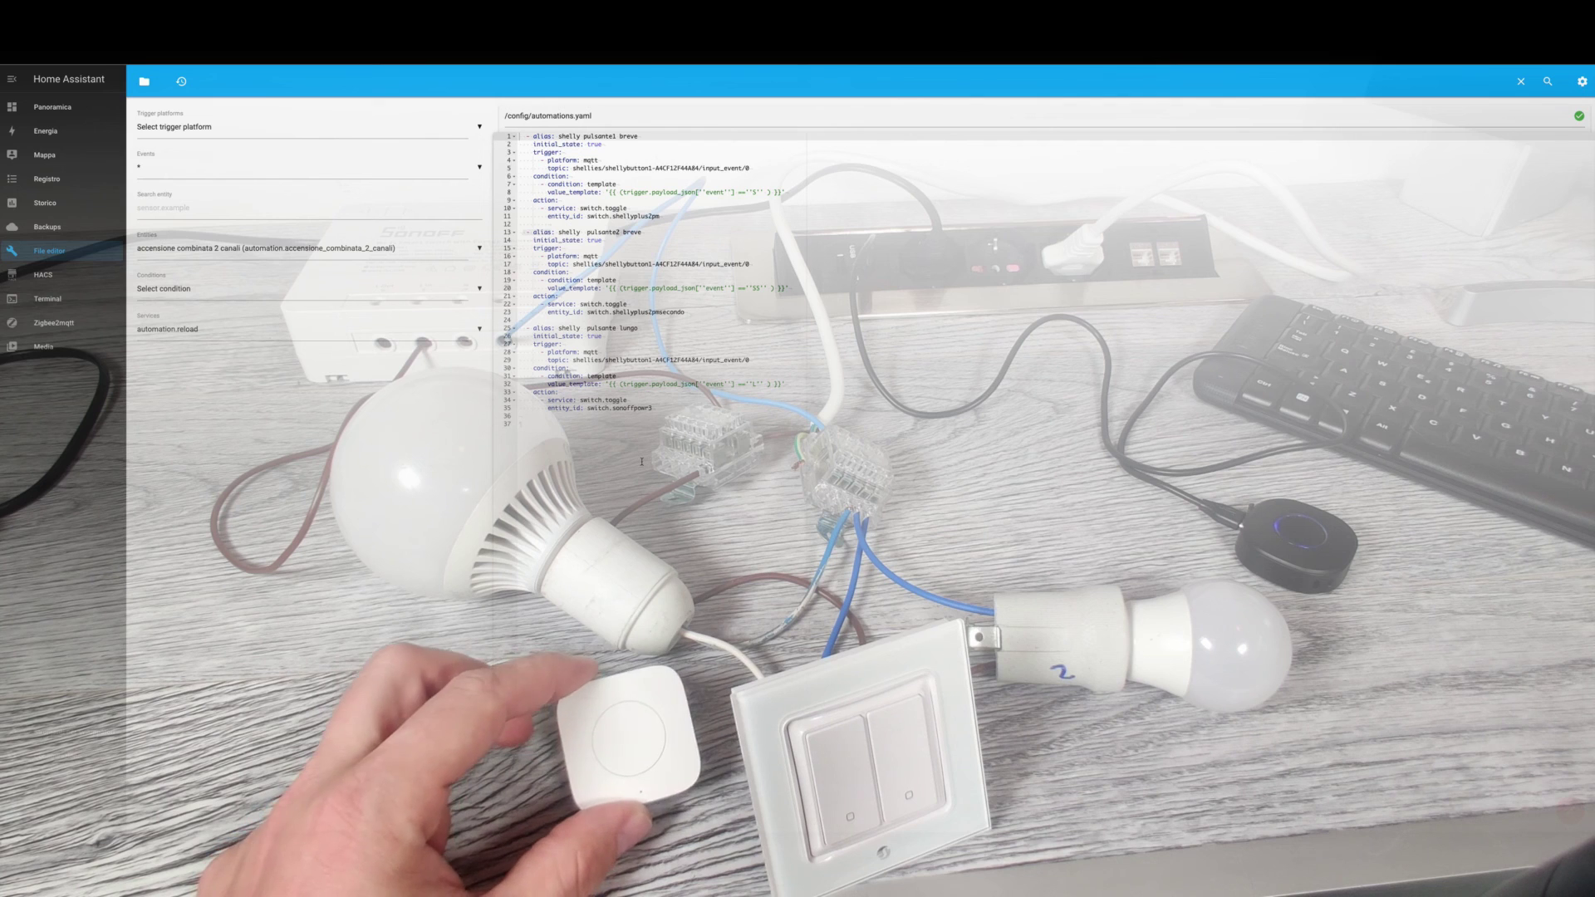
left_click(53, 323)
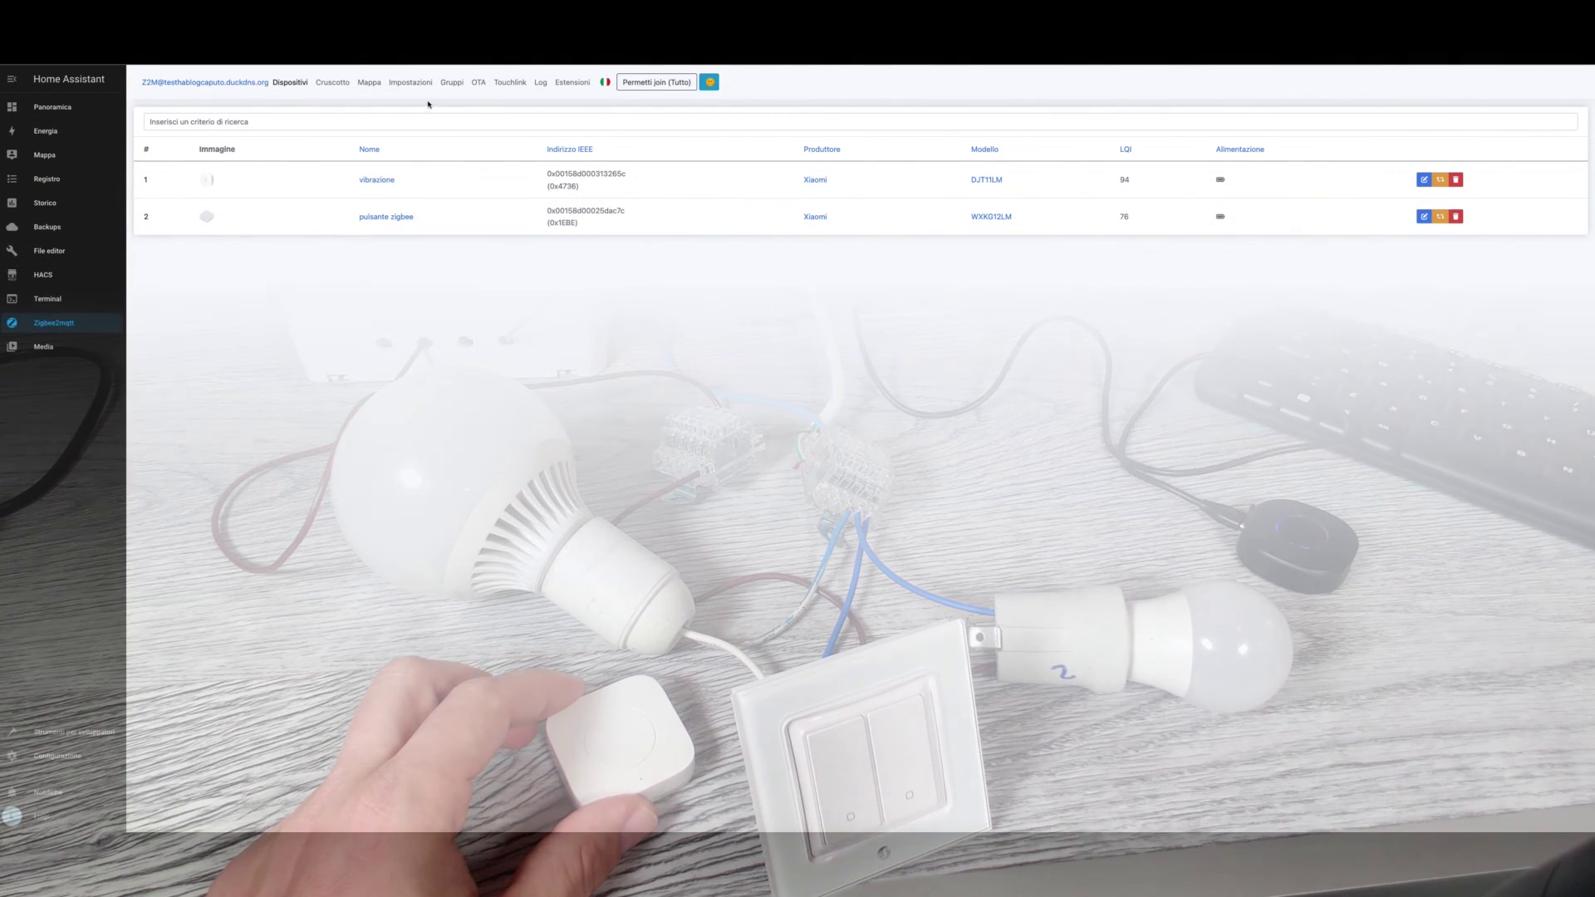
left_click(541, 83)
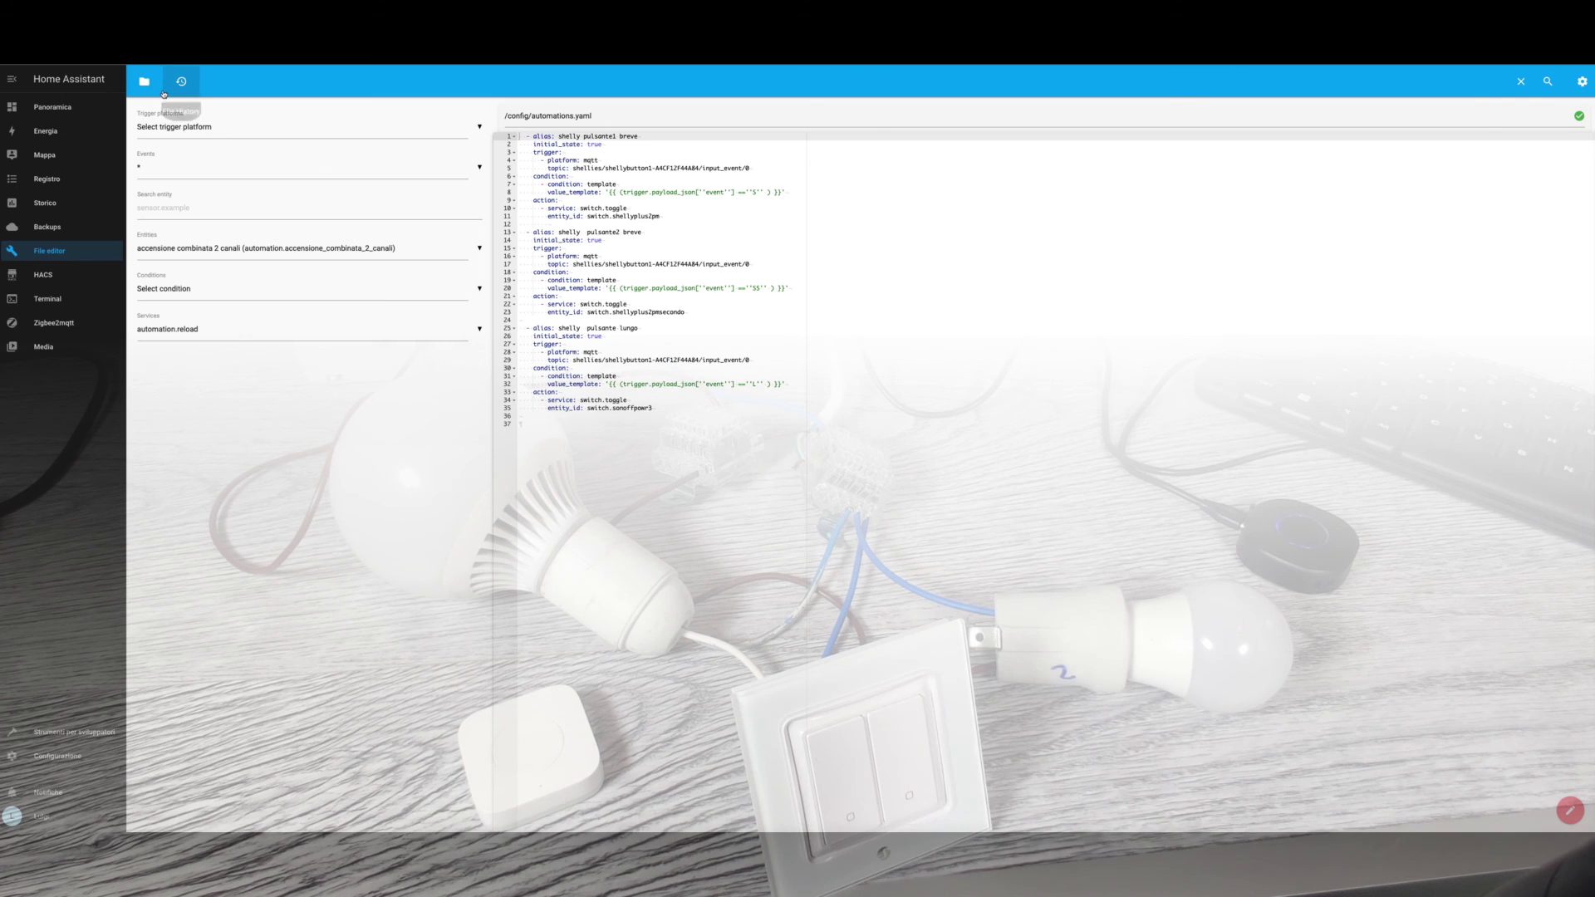
Step: Add a full-width separator line of # characters below the last Shelly automation in automations.yaml, followed by a new line
left_click(528, 421)
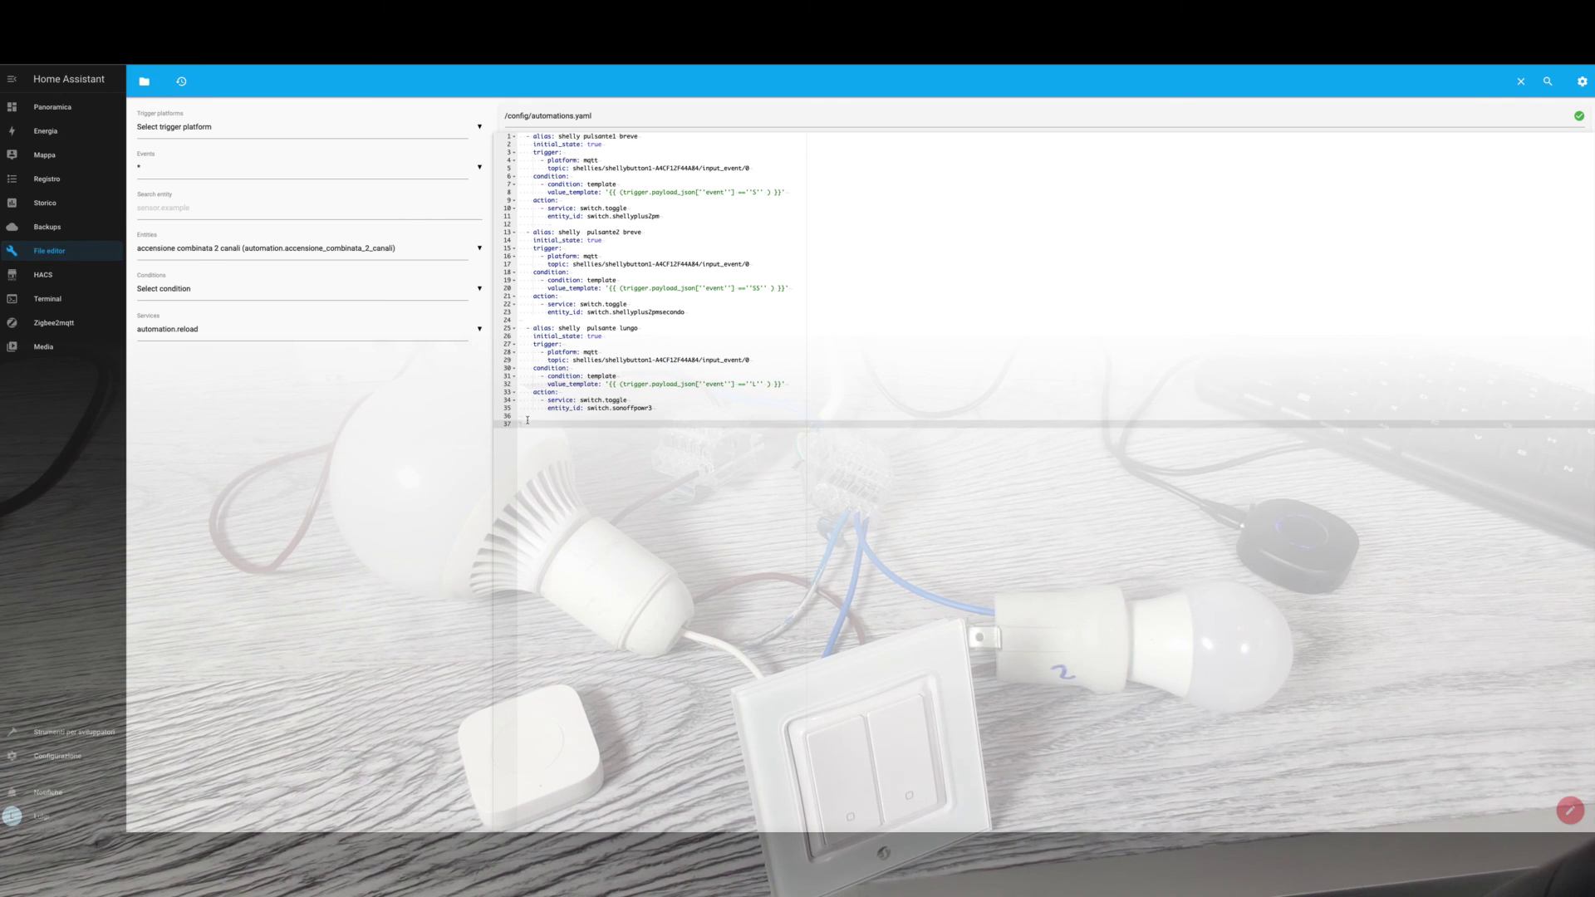
key("BackSpace")
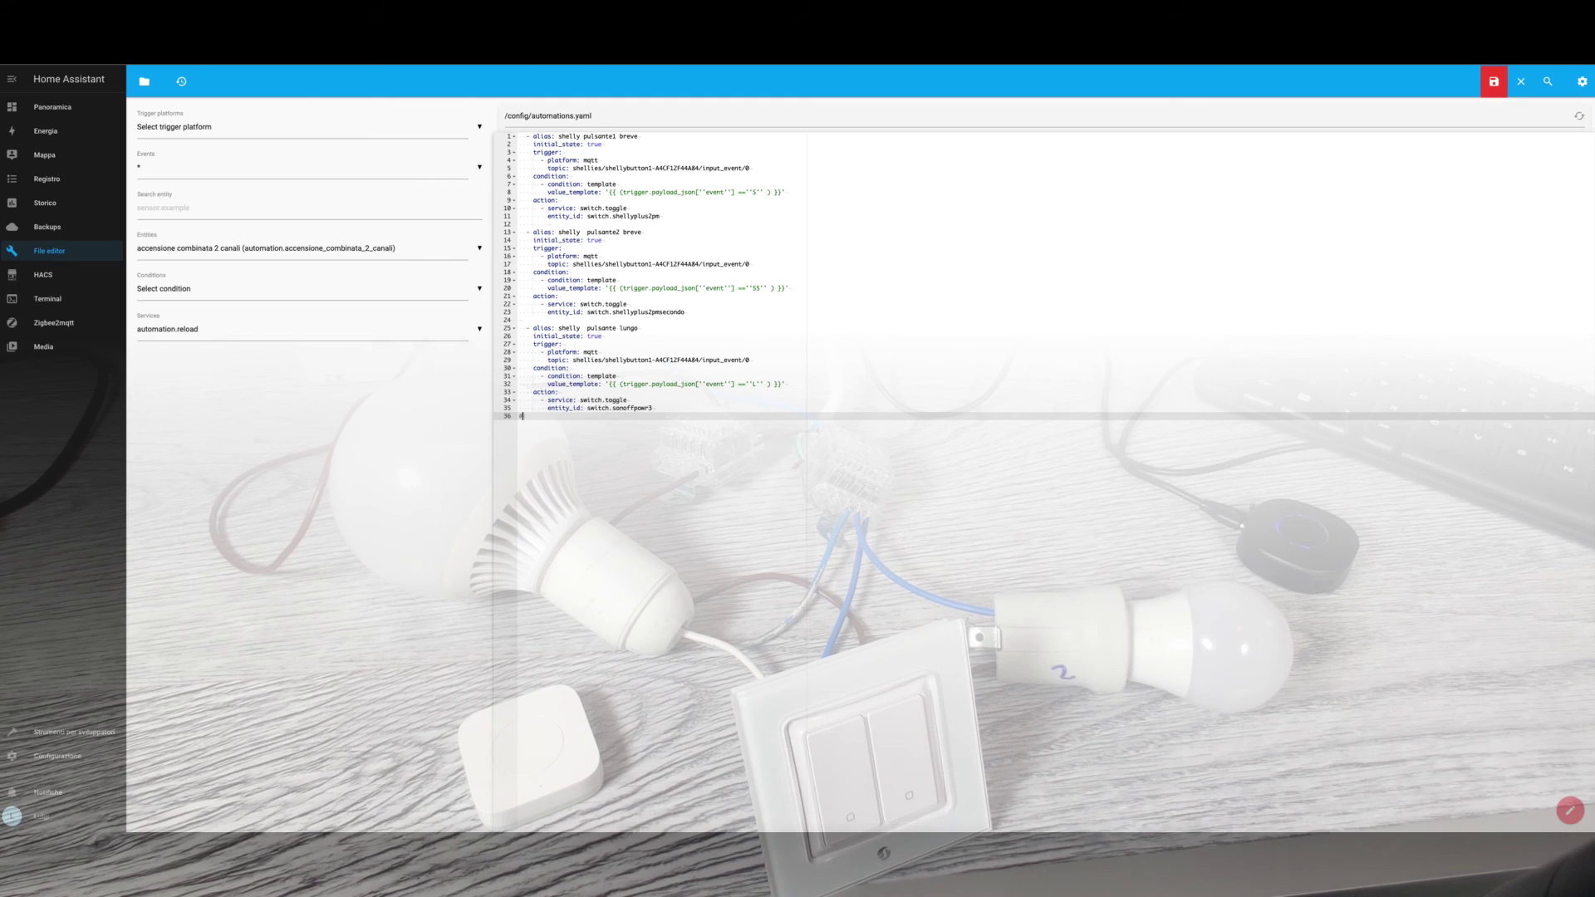
type("################################################################################")
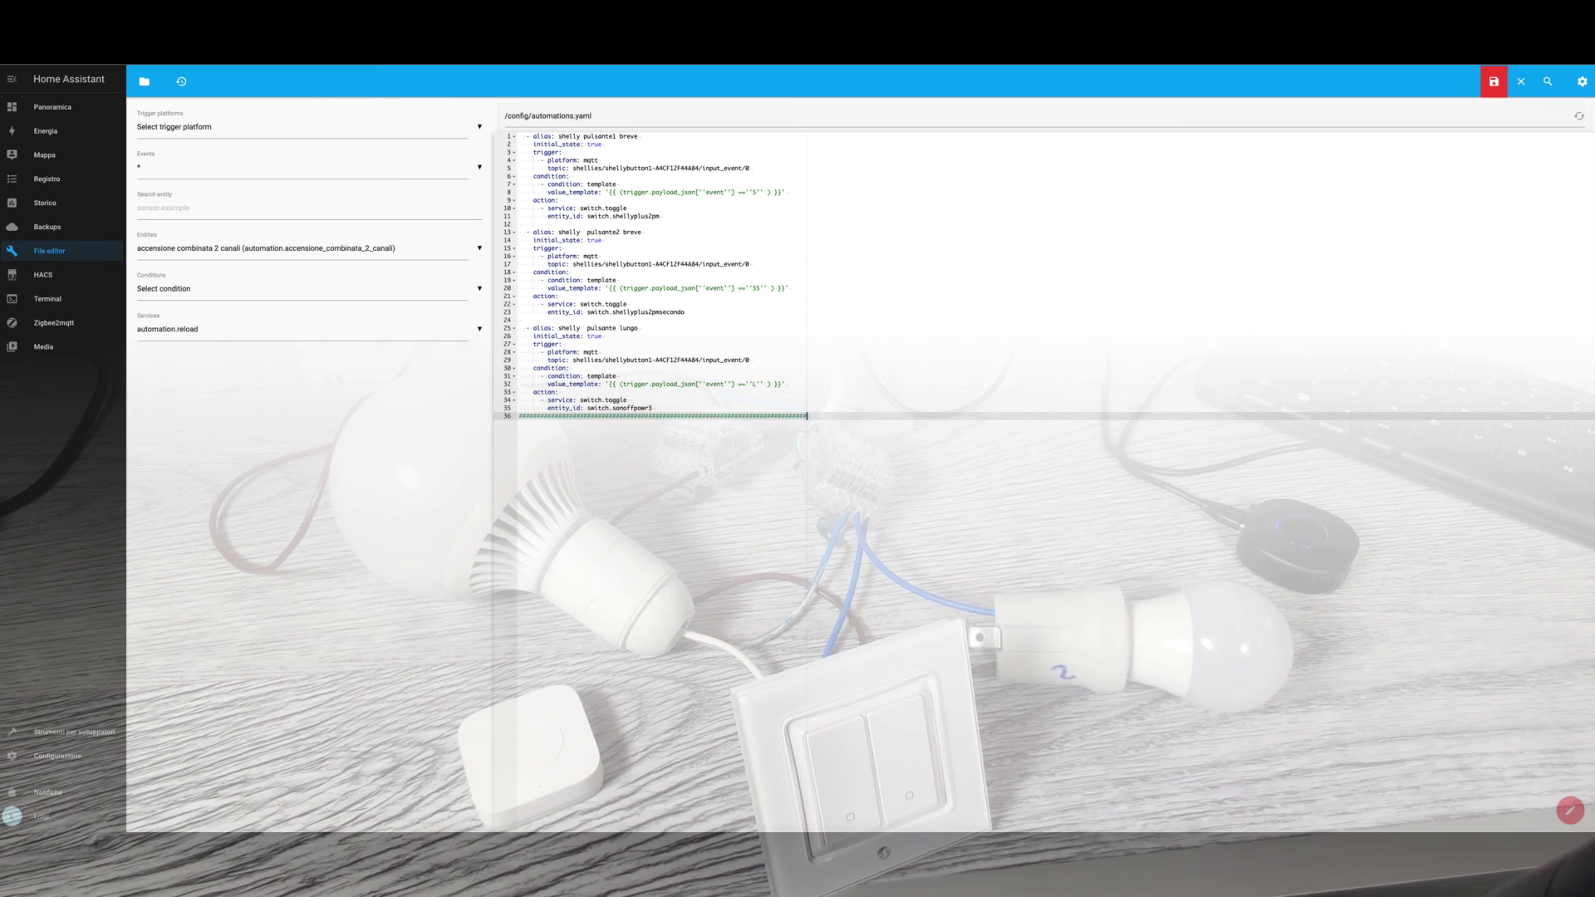
key("Return")
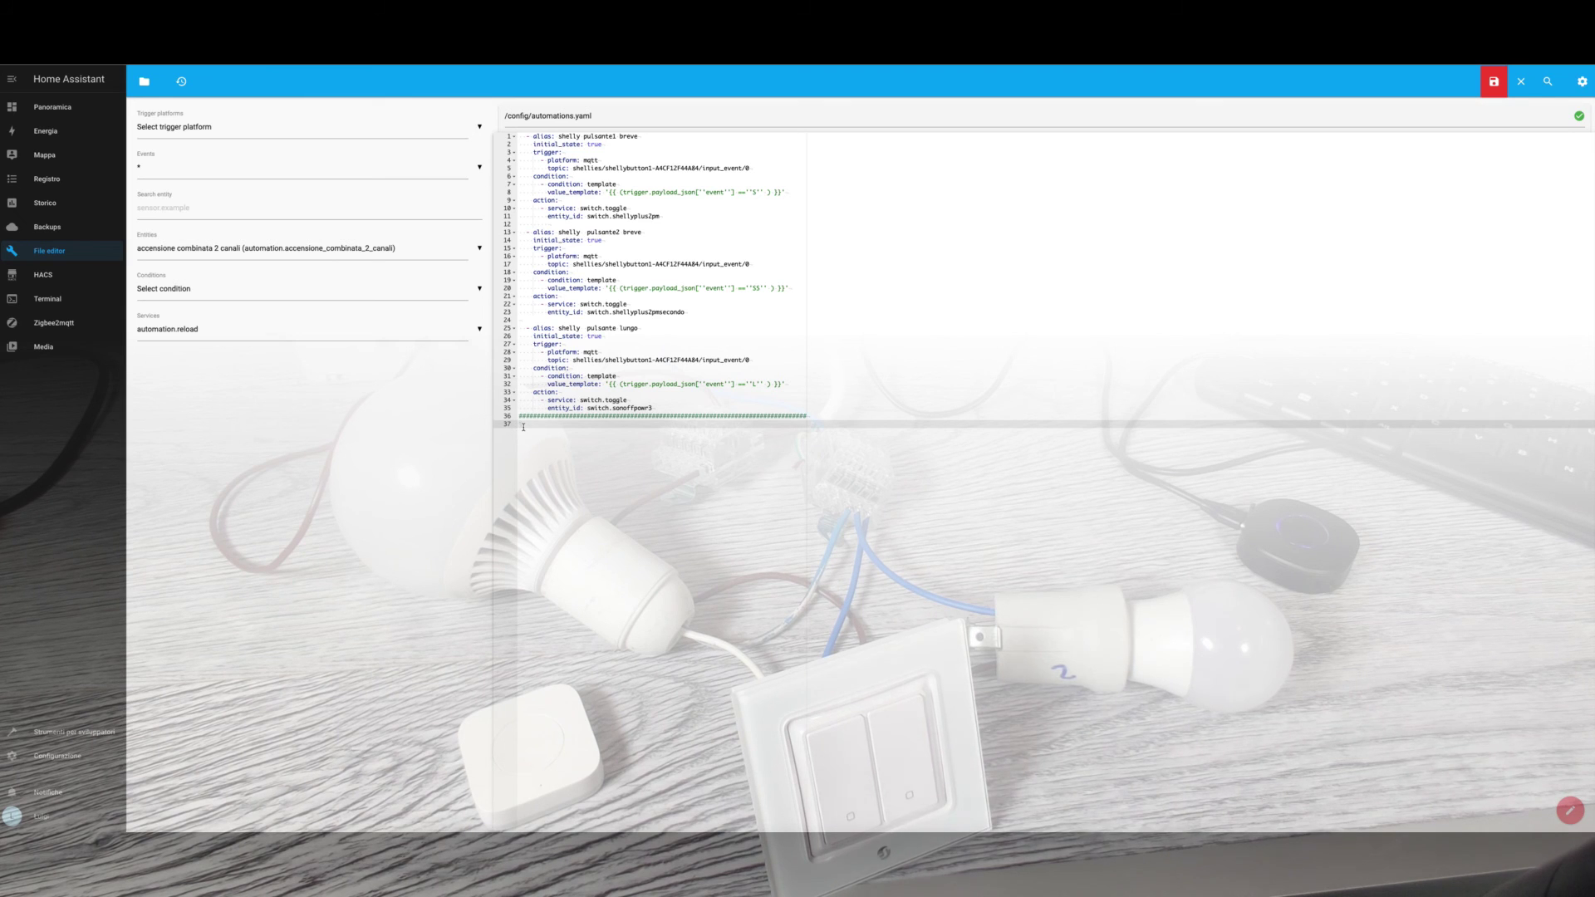
Step: Add MQTT automations on topic zigbee2mqttnew/pulsante zigbee so single, double and hold clicks toggle switch.shellyplus2pm, switch.shellyplus2pmsecondo and switch.sonoffpowr3
type("- alias: switch zigbee pressione singola     initial_state: true     trigger:       - platform: mqtt         topic: 'zigbee2mqttnew/pulsante zigbee'     condition:       - condition: template         value_template: '{{ \"single\" == trigger.payload_json.click }}'     action:       - service: switch.toggle         entity_id: switch.shellyplus2pm    - alias: switch zigbee pressione doppia     initial_state: true     trigger:       - platform: mqtt         topic: 'zigbee2mqttnew/pulsante zigbee'     condition:       - condition: template         value_template: '{{ \"double\" == trigger.payload_json.click }}'     action:       - service: switch.toggle         entity_id: switch.shellyplus2pmsecondo    - alias: switch zigbee pressione prolungata     initial_state: true     trigger:       - platform: mqtt         topic: 'zigbee2mqttnew/pulsante zigbee'     condition:       - condition: template         value_template: '{{ \"hold\" == trigger.payload_json.click }}'     action:       - service: switch.toggle         entity_id: switch.sonoffpowr3")
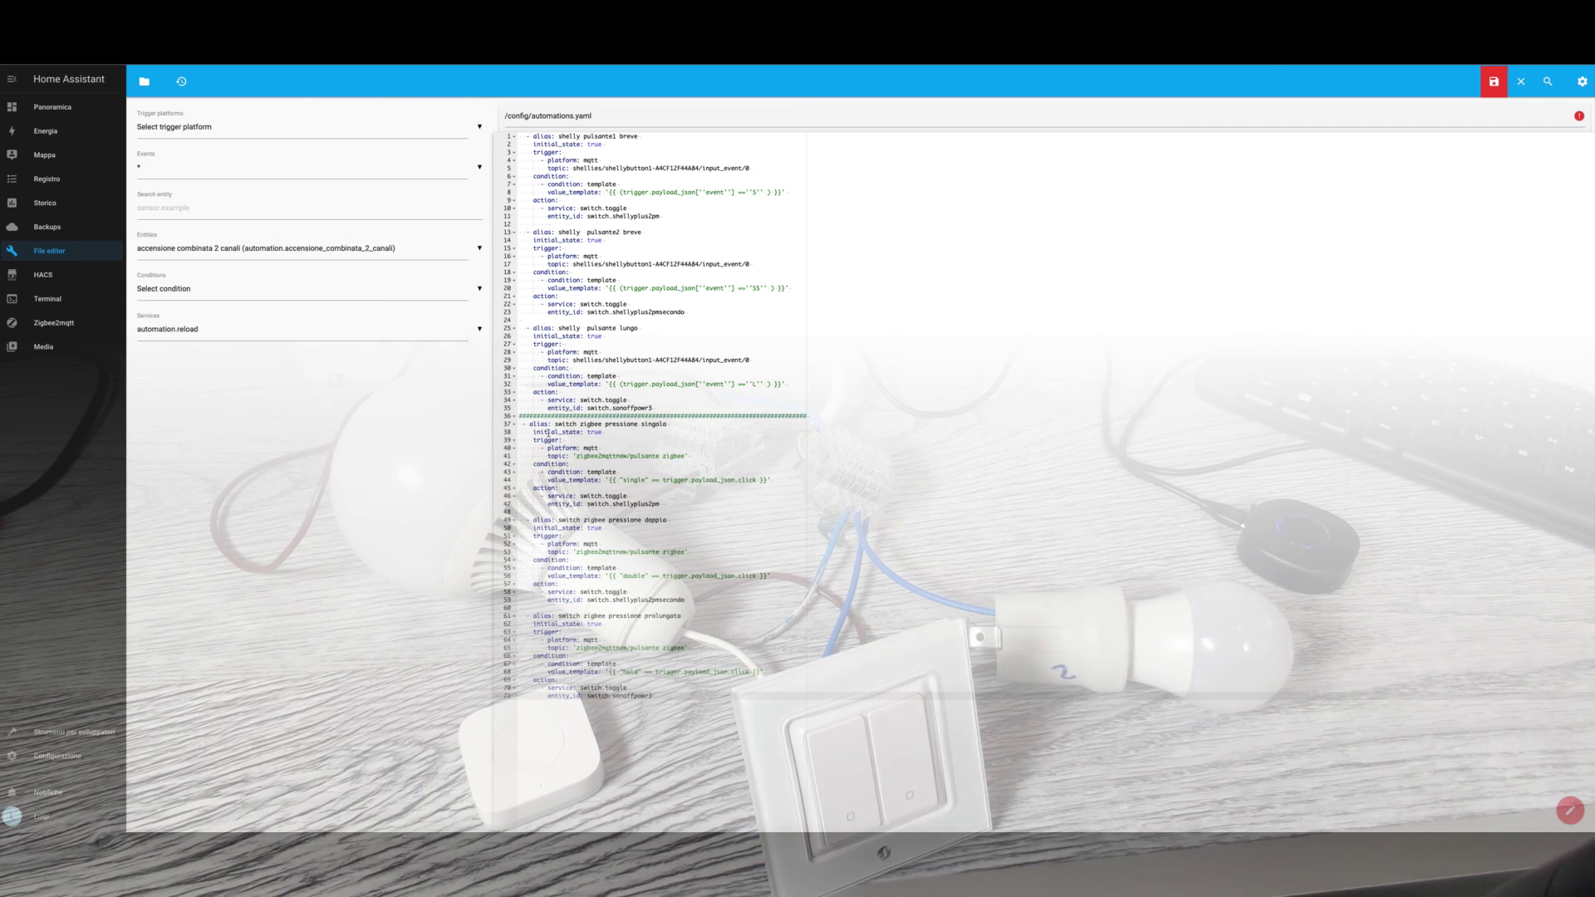
left_click(522, 424)
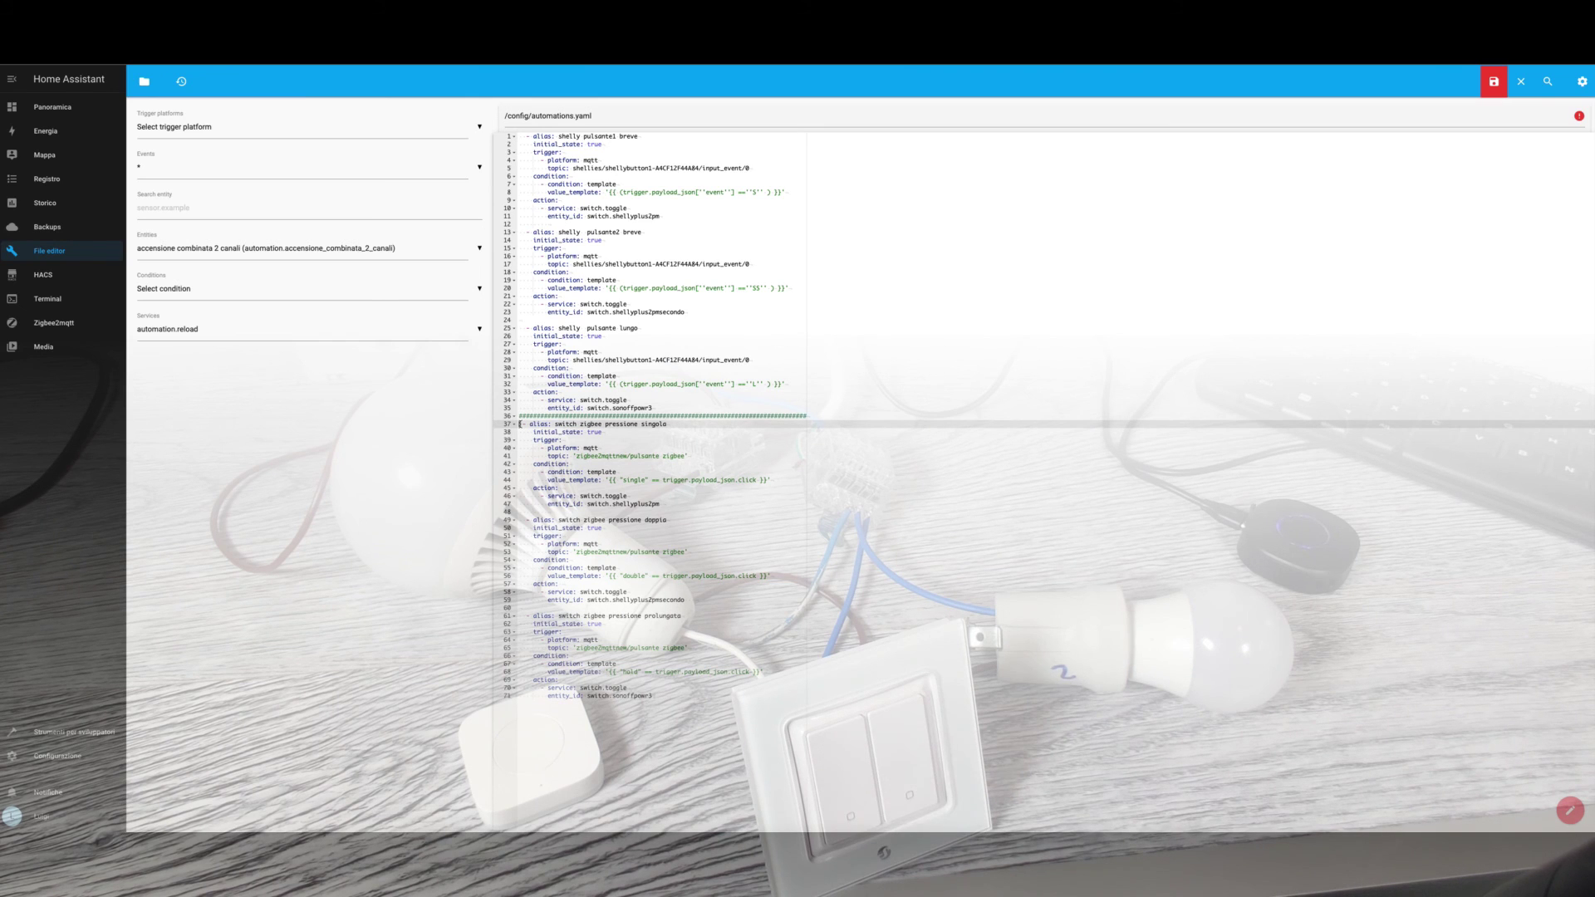